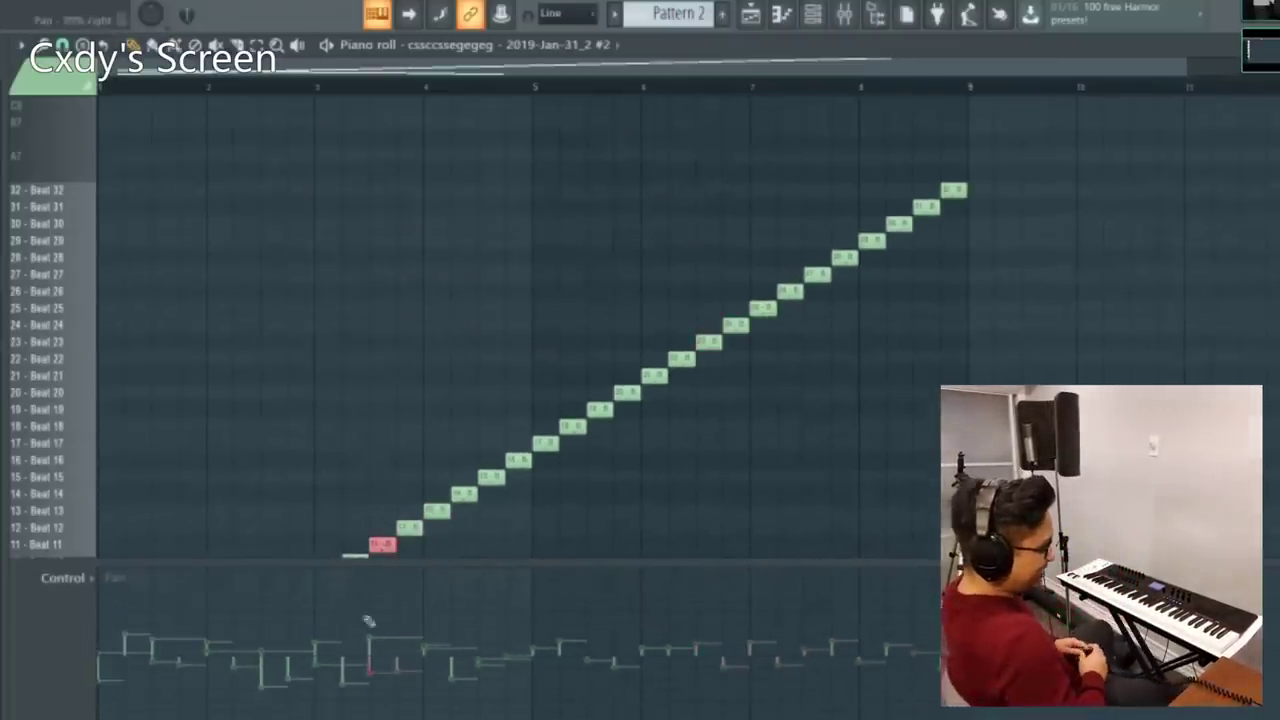
Add a second descending run of slice notes from Beat 15 to Beat 11, from mid-bar 6 through bar 8.
scroll(340, 445, down, 3)
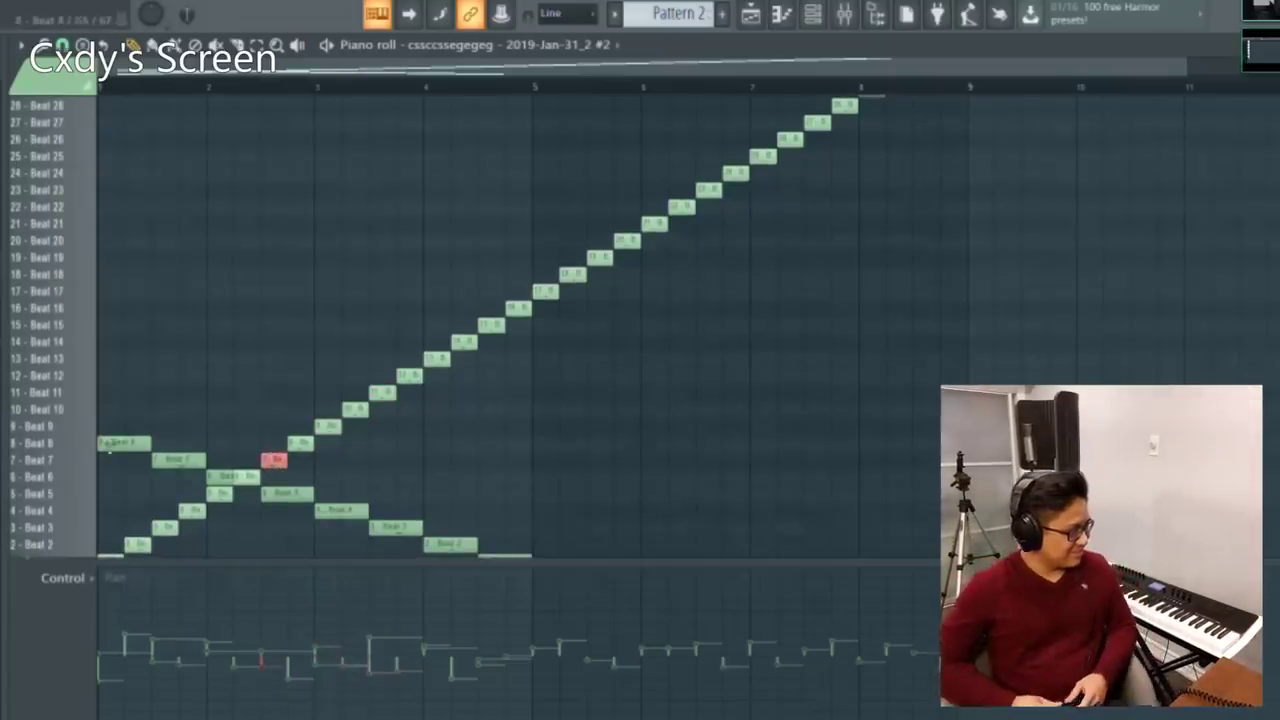
scroll(145, 487, down, 2)
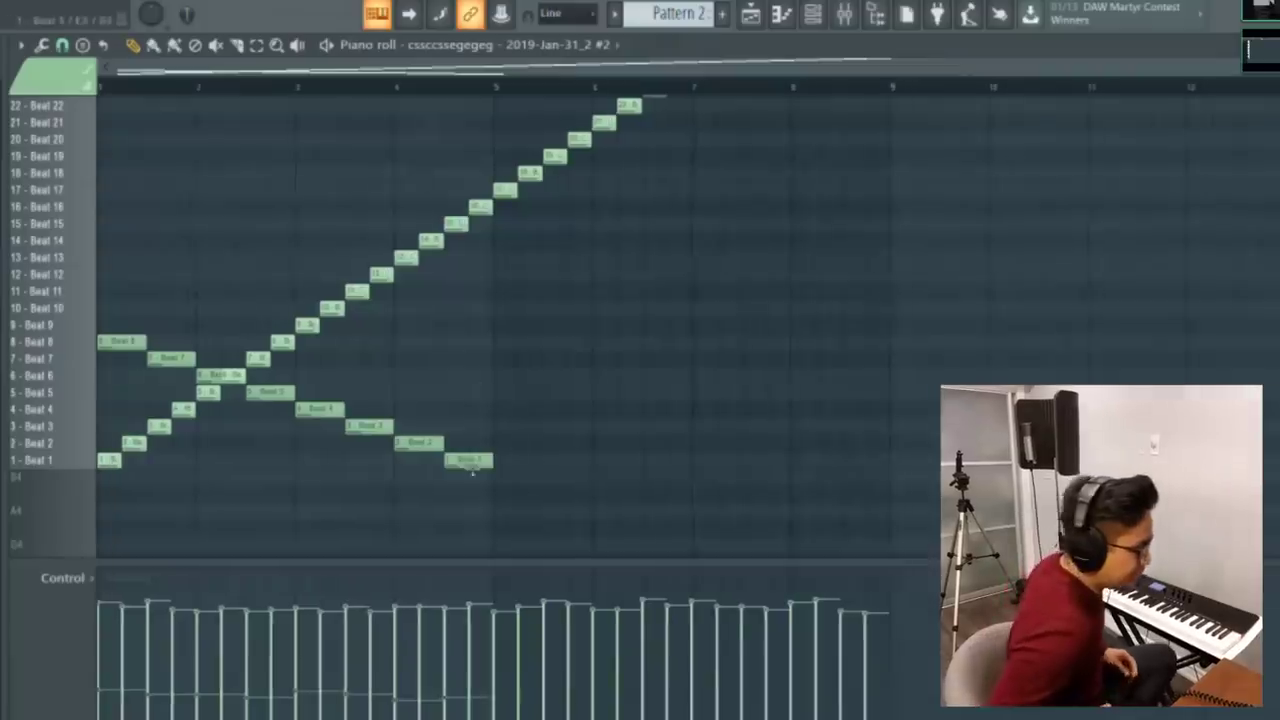
drag(523, 500, 651, 237)
drag(131, 337, 207, 390)
key(ctrl+v)
drag(118, 395, 878, 362)
right_click(932, 377)
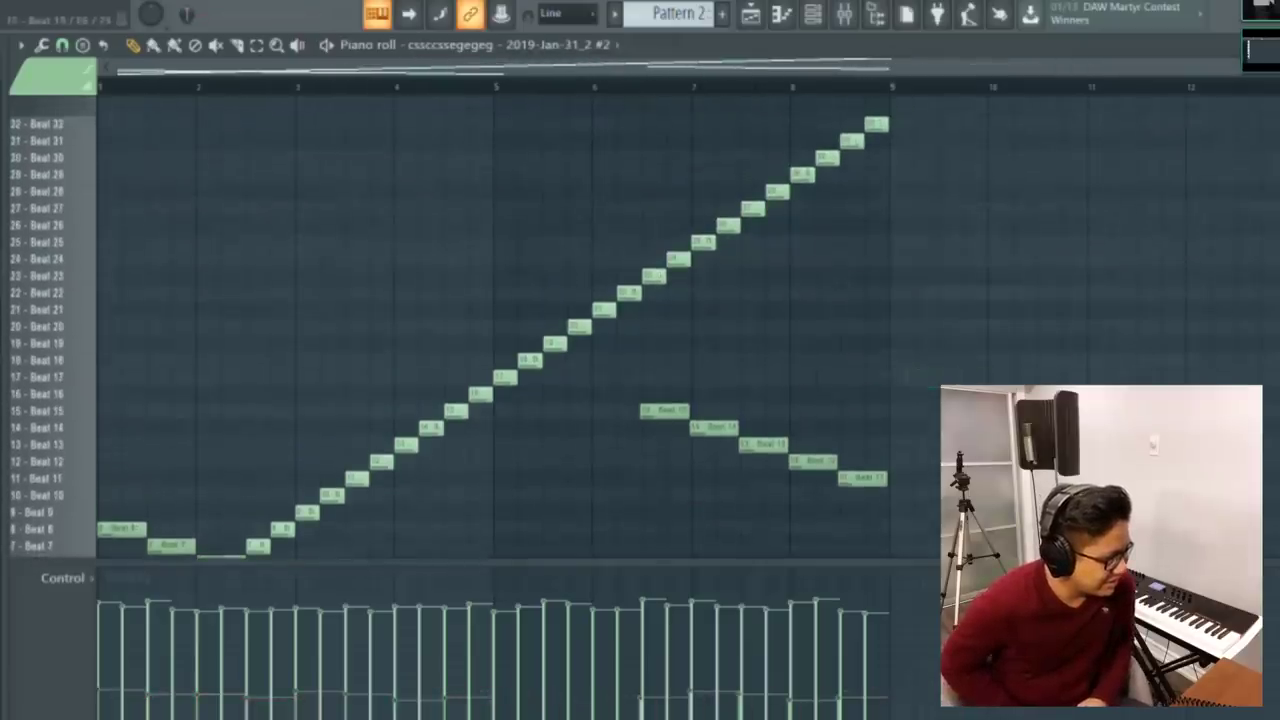
scroll(248, 394, down, 4)
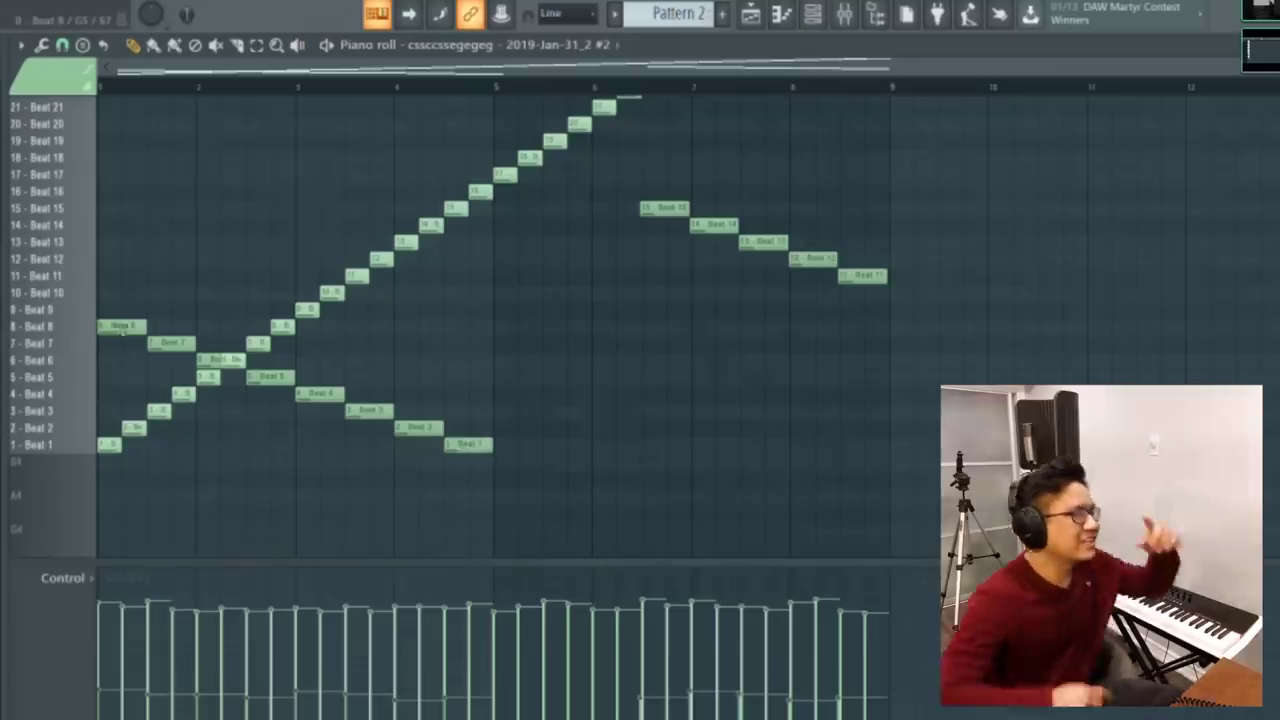
drag(153, 88, 100, 90)
ctrl+click(184, 184)
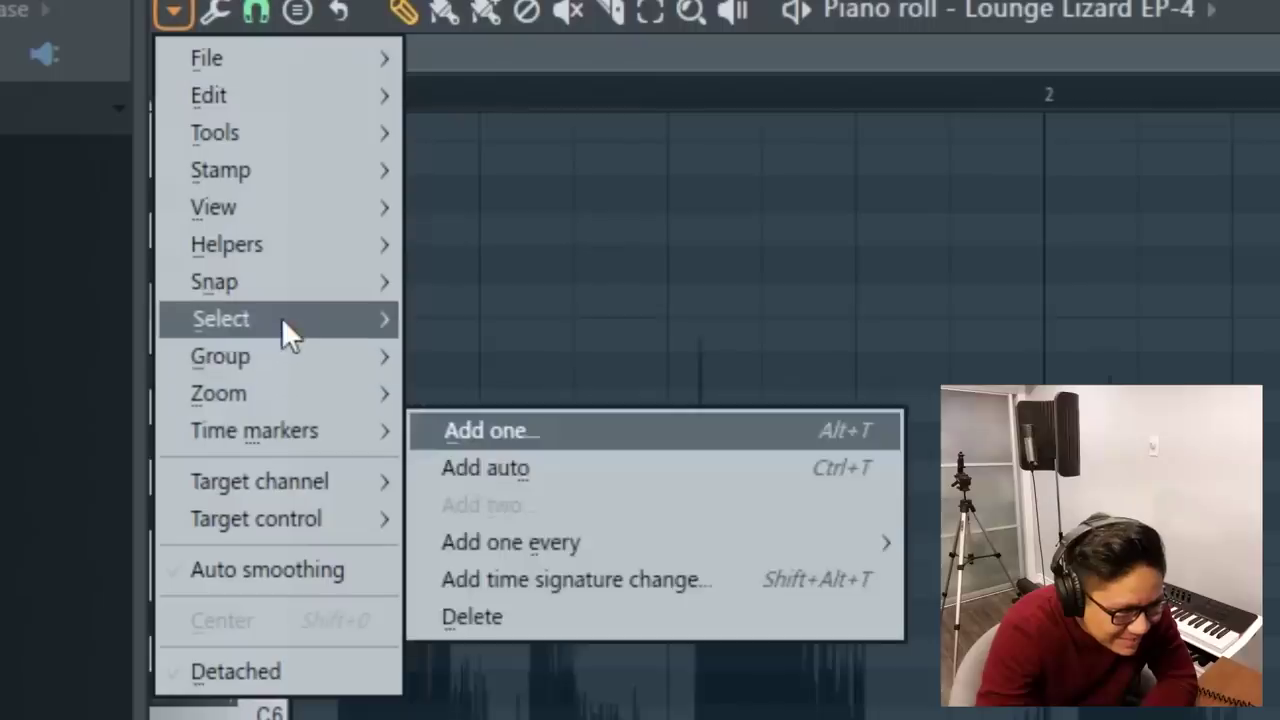
Toggle the background waveform helper in the Lounge Lizard EP-4 piano roll.
mouse_move(229, 266)
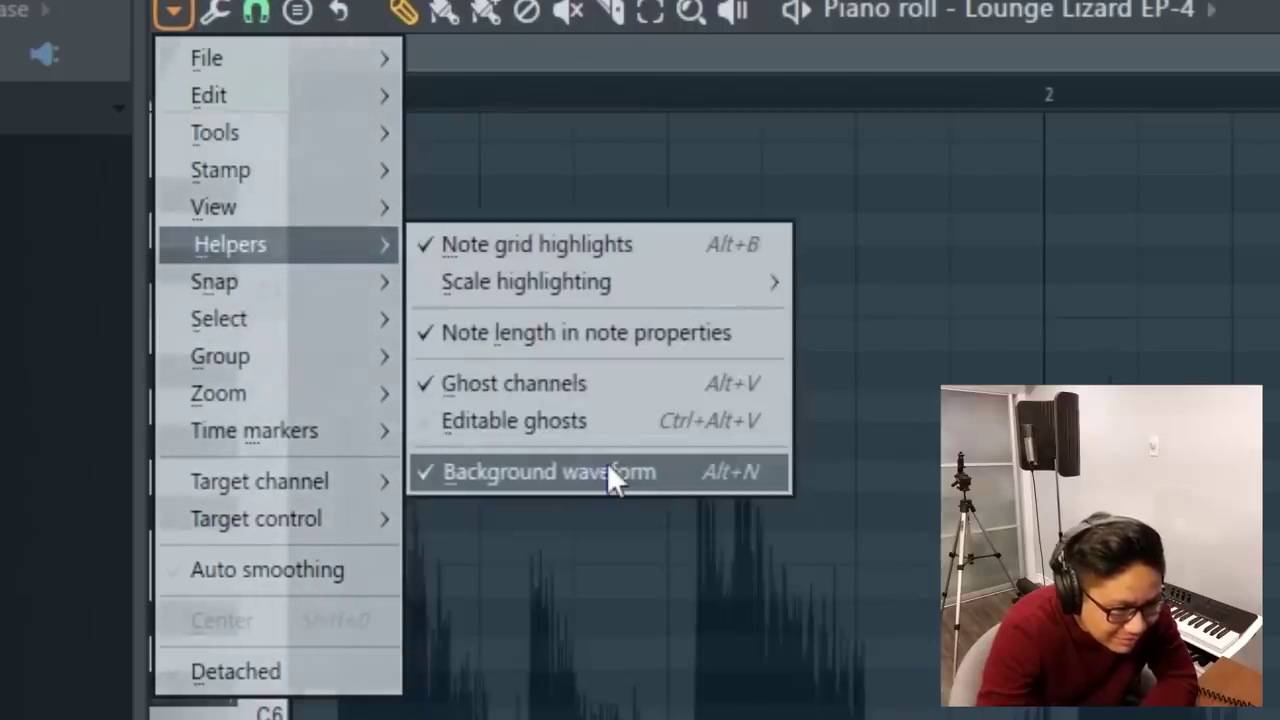
click(565, 470)
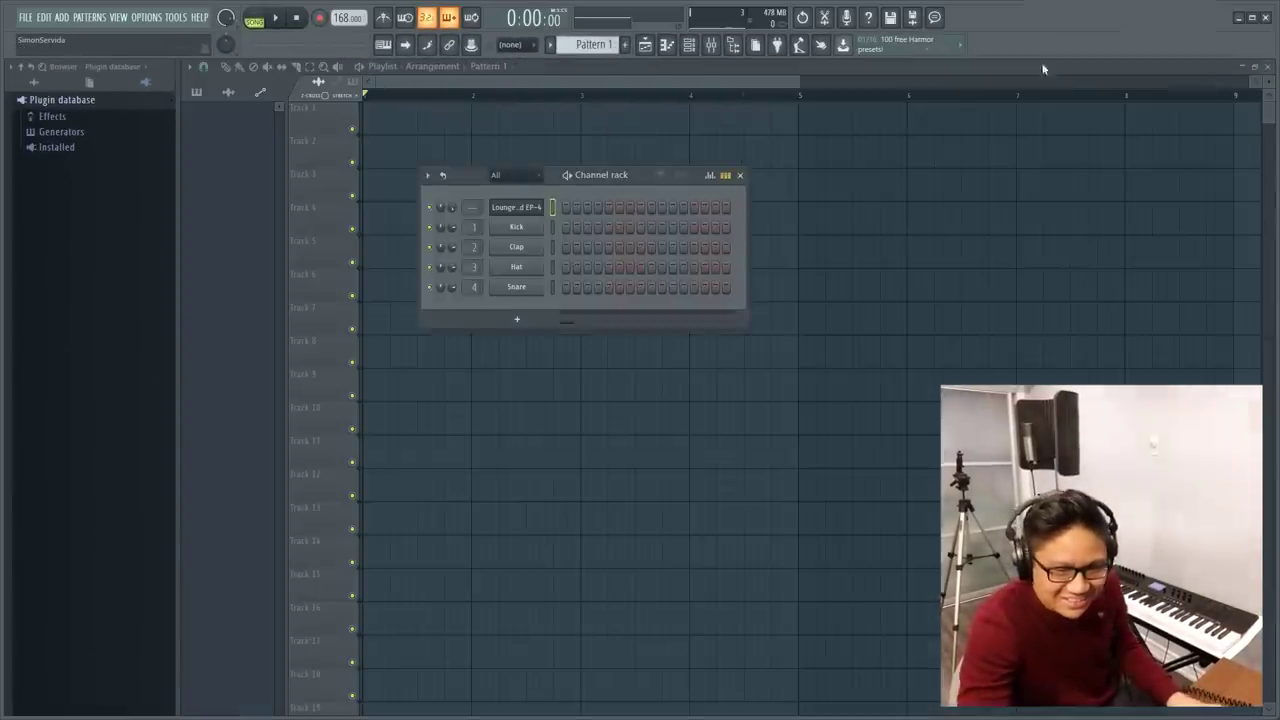
click(740, 175)
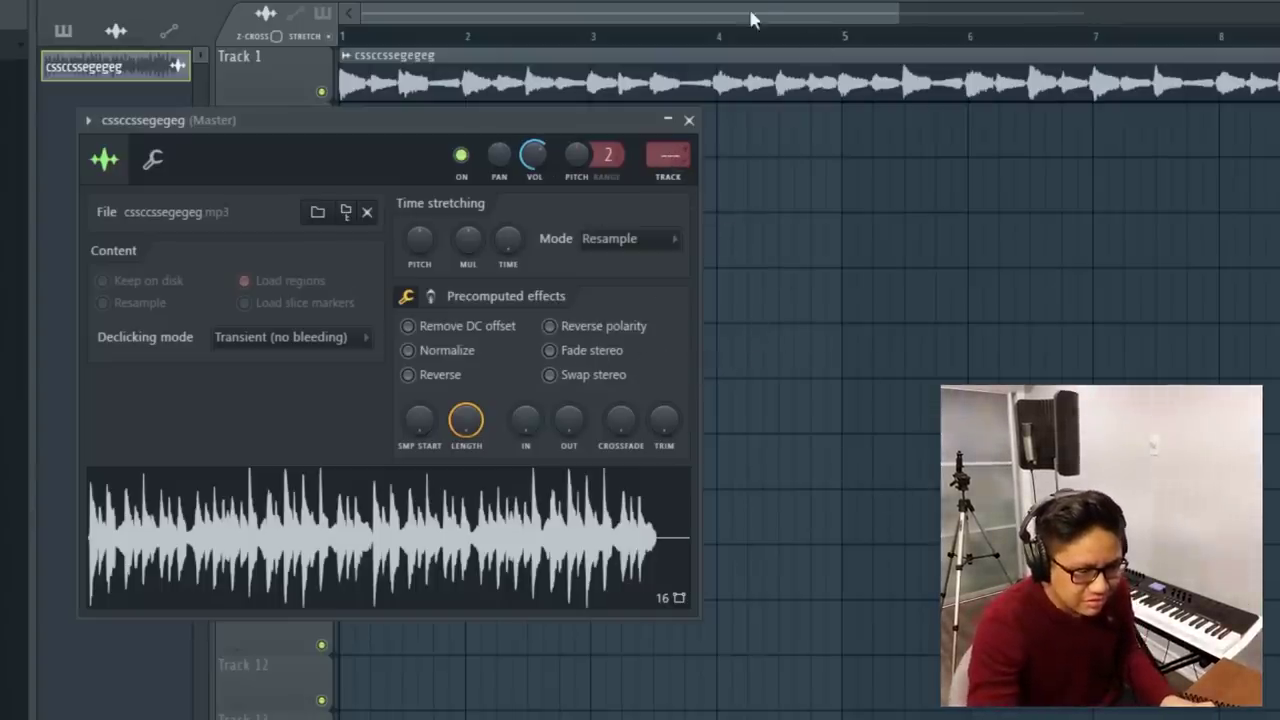
click(822, 1)
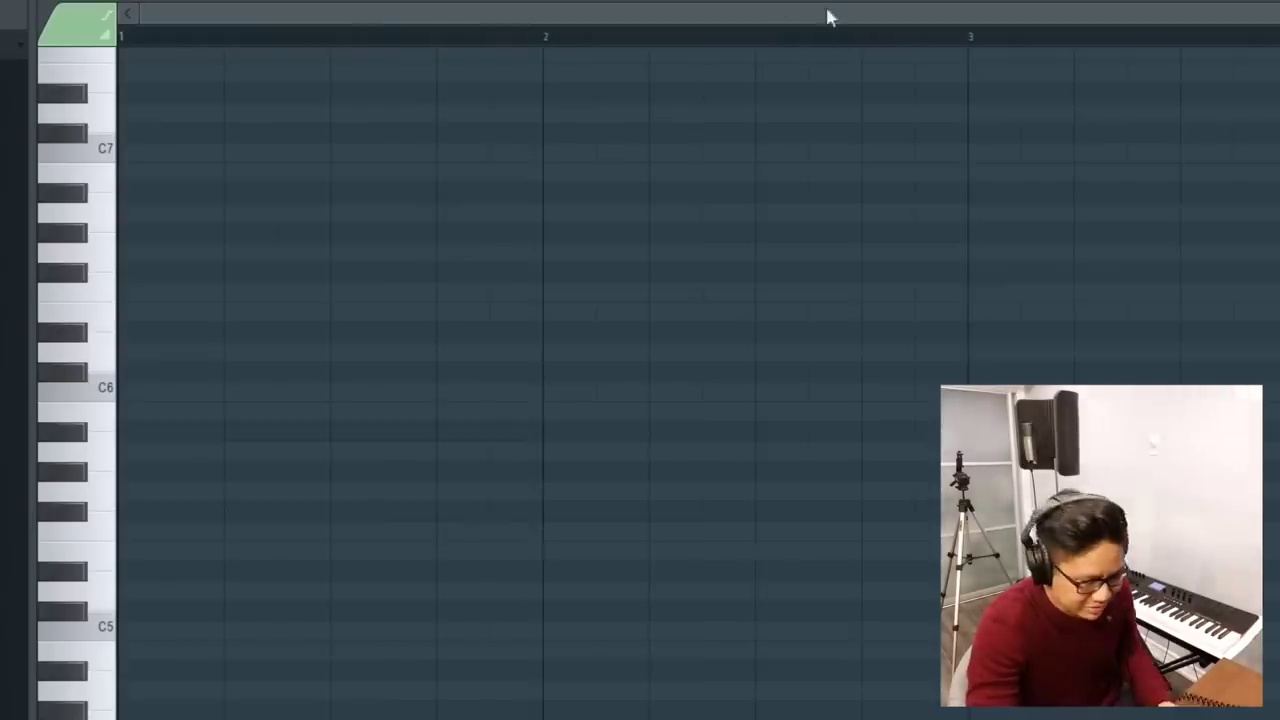
click(940, 1)
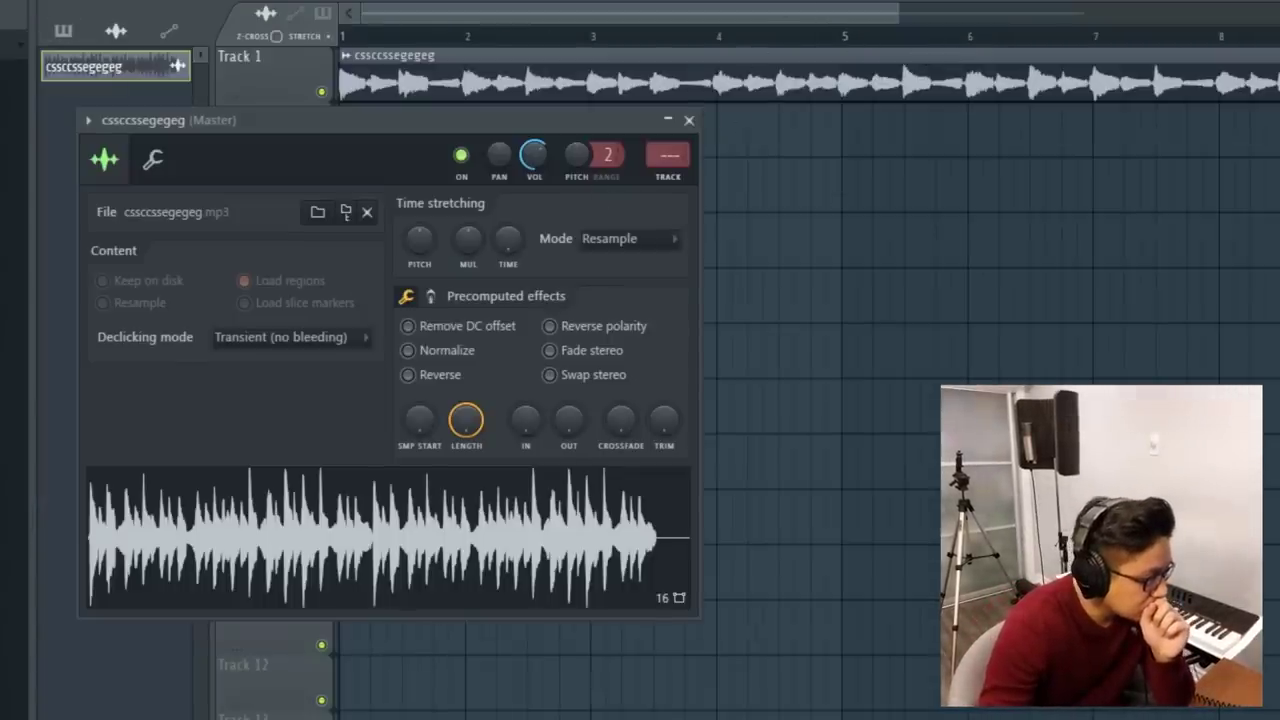
Route the cssccssegegeg audio channel to mixer track 1 and close all floating windows.
drag(614, 180, 543, 190)
key(F6)
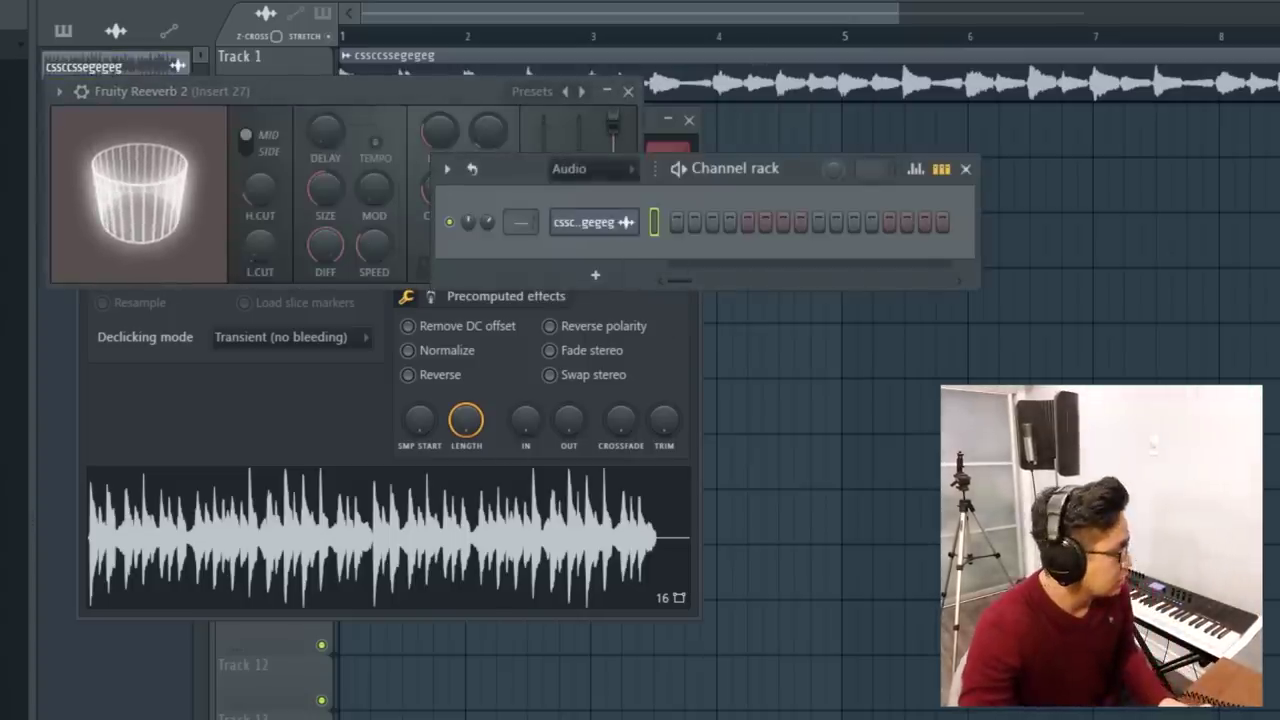
key(ctrl+l)
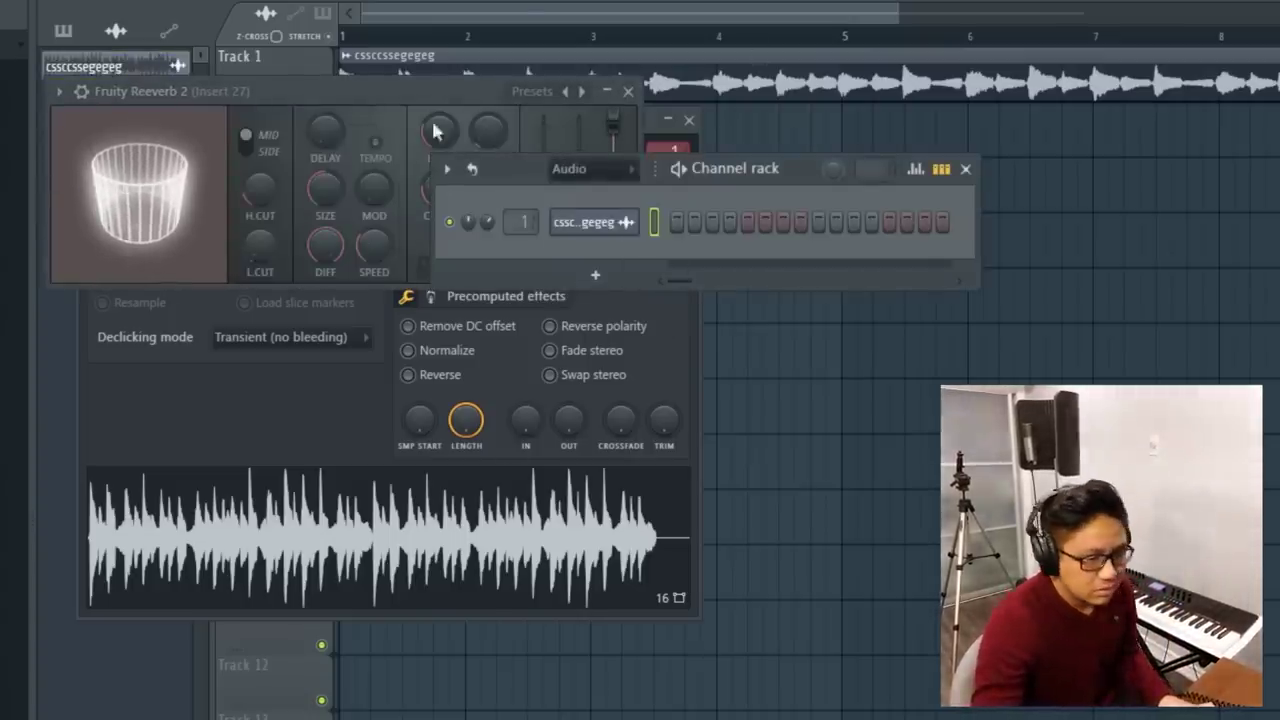
key(F12)
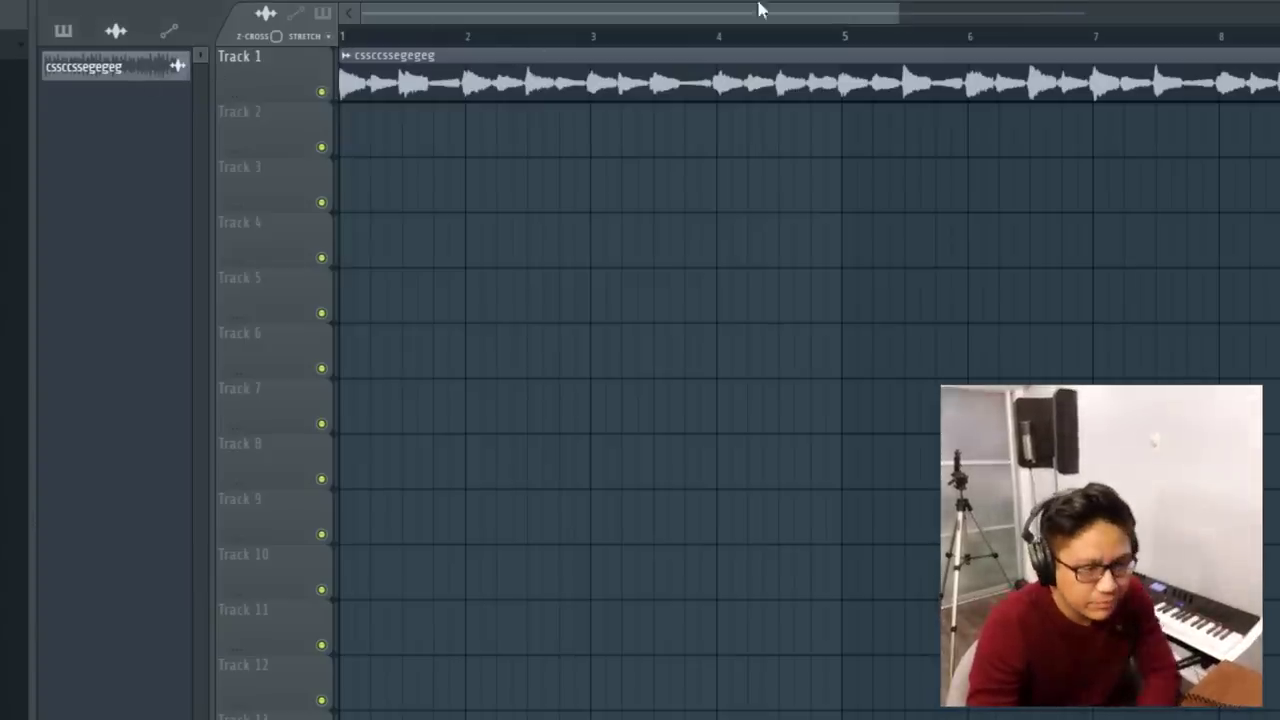
Check where the audio clip on Track 1 ends against the playlist's bar grid.
drag(899, 13, 1048, 36)
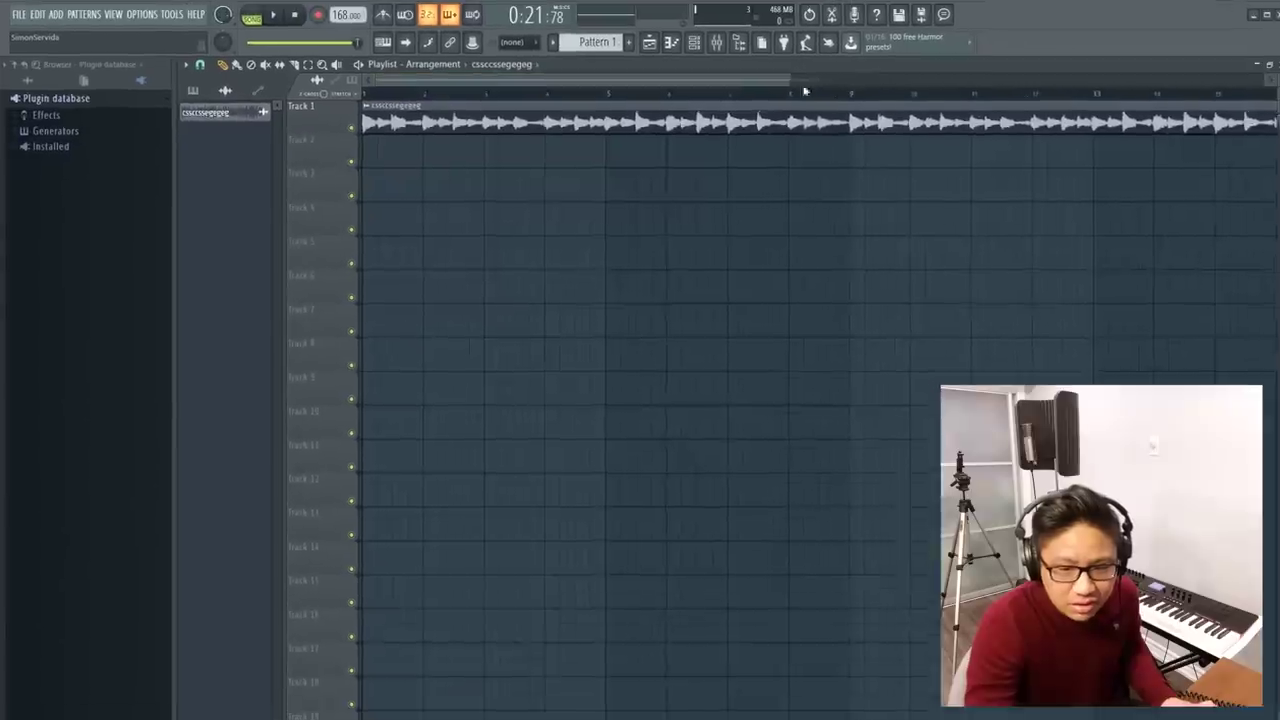
scroll(985, 207, down, 3)
scroll(926, 160, up, 5)
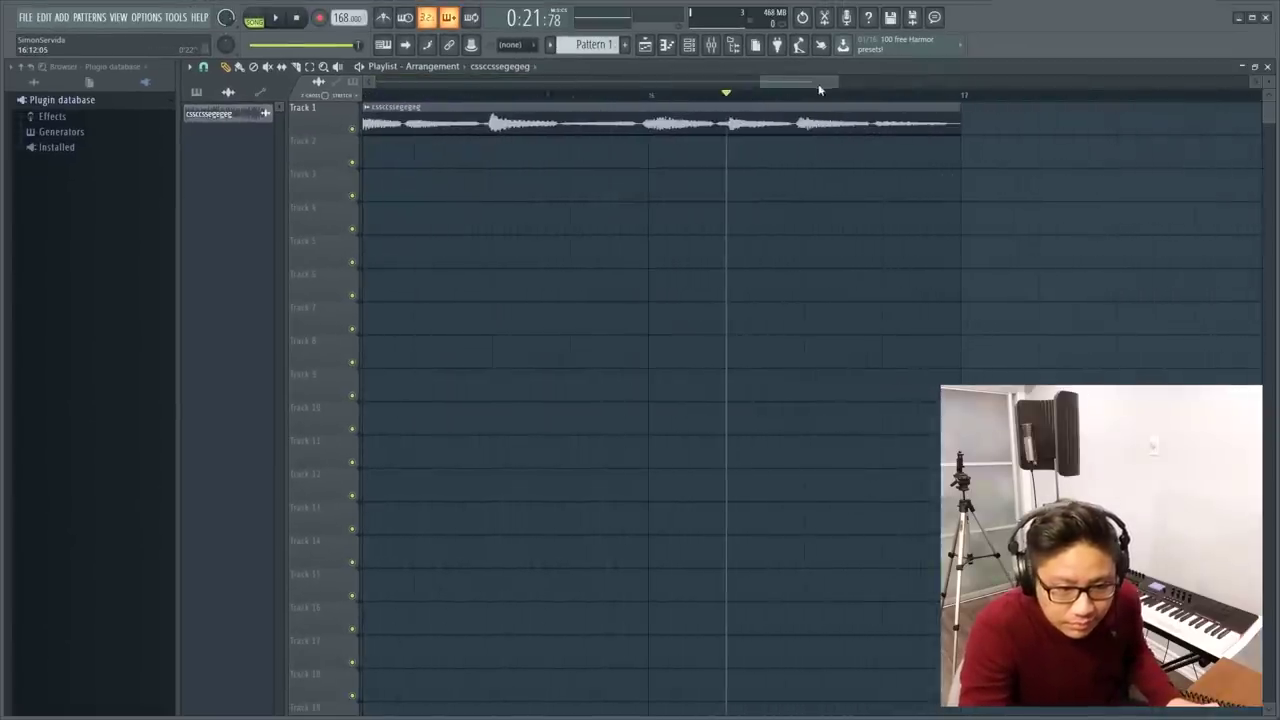
drag(820, 88, 432, 88)
scroll(470, 160, down, 4)
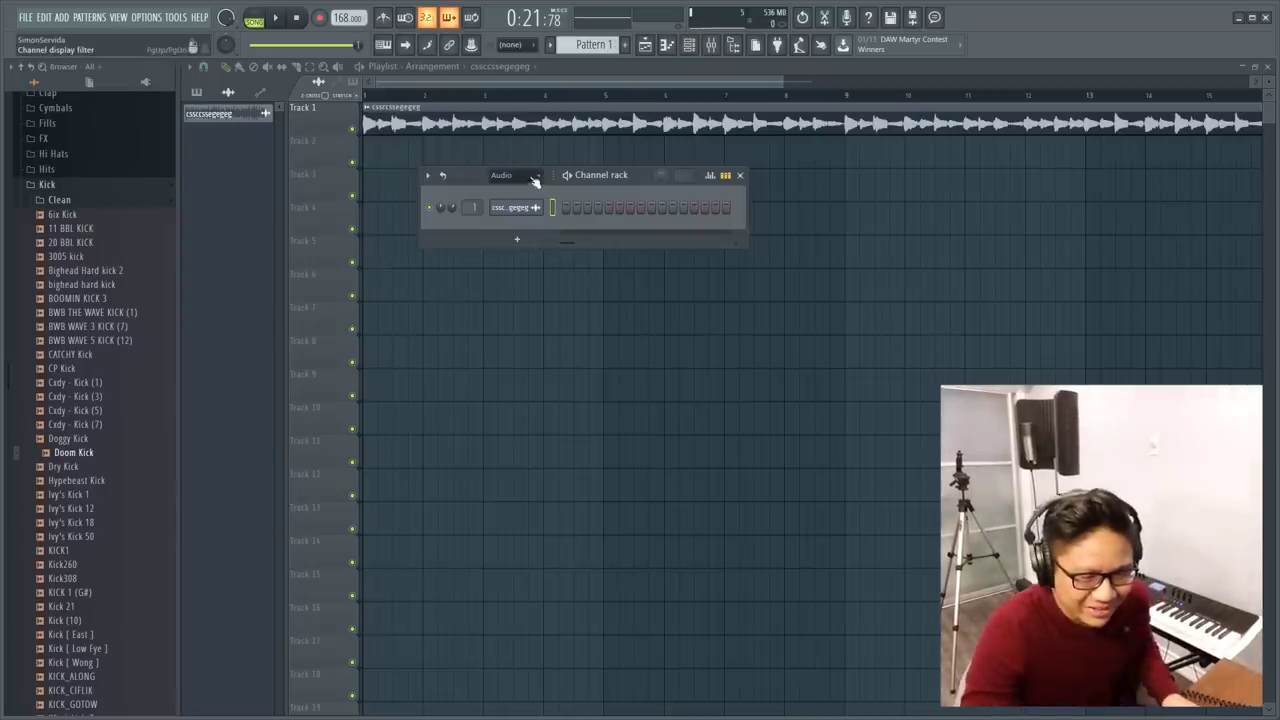
Show all channels in the Channel rack, load Cxdy - Kick (7) into the Kick channel and widen the rack.
click(534, 177)
click(519, 192)
click(102, 424)
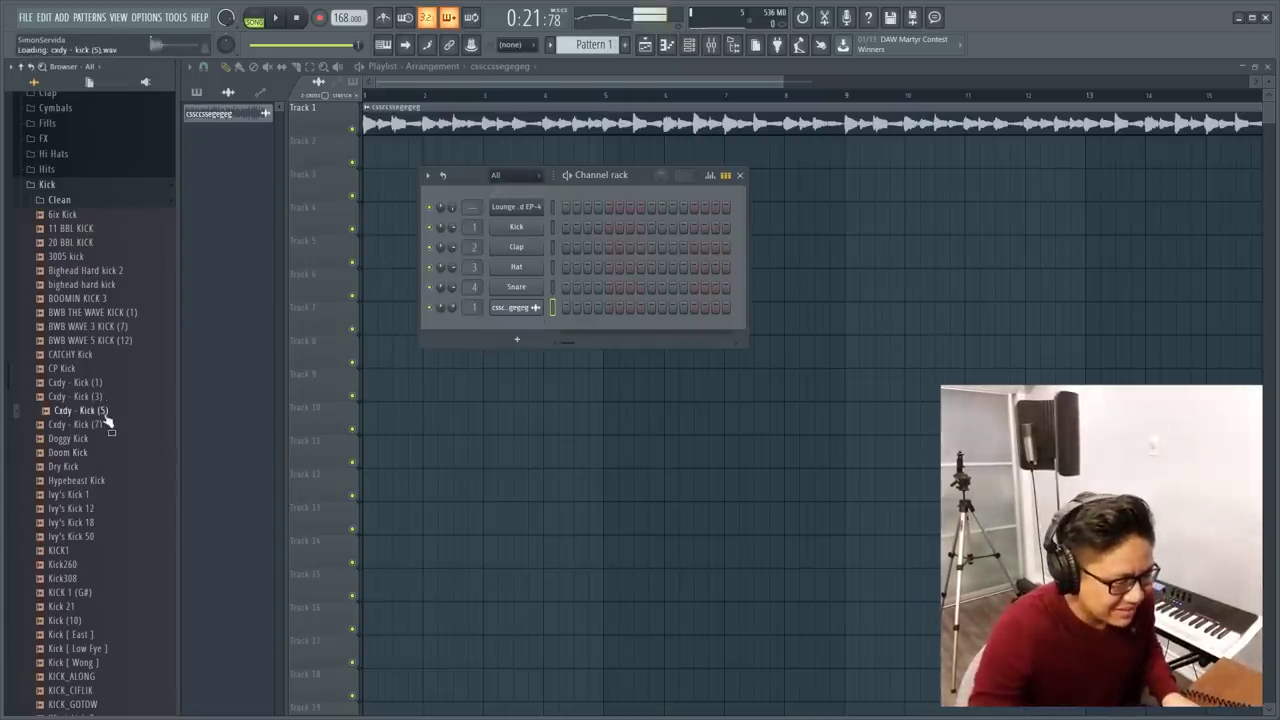
drag(100, 426, 517, 232)
drag(751, 240, 886, 246)
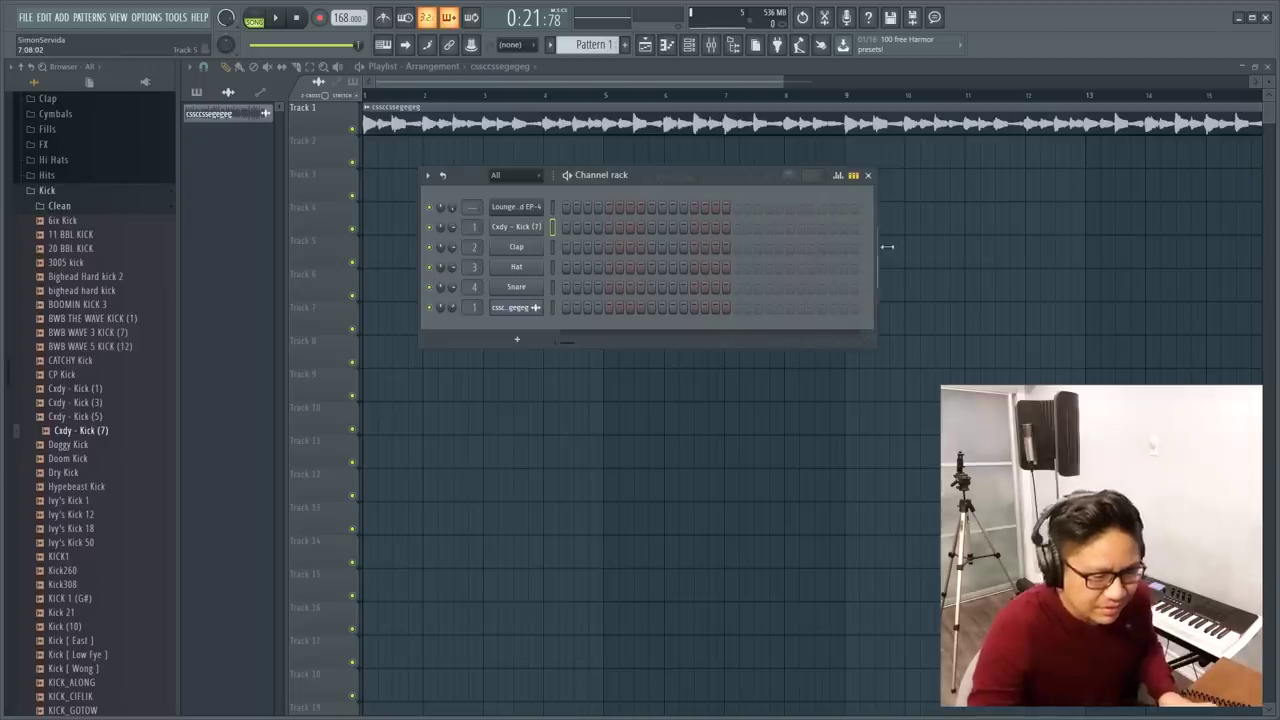
Load Snare (Come Up - LE$ x Curren$y) into the Snare channel and add [SB] SNR - DEMON as a new channel below it.
scroll(100, 388, down, 3)
scroll(100, 384, down, 9)
scroll(124, 340, up, 14)
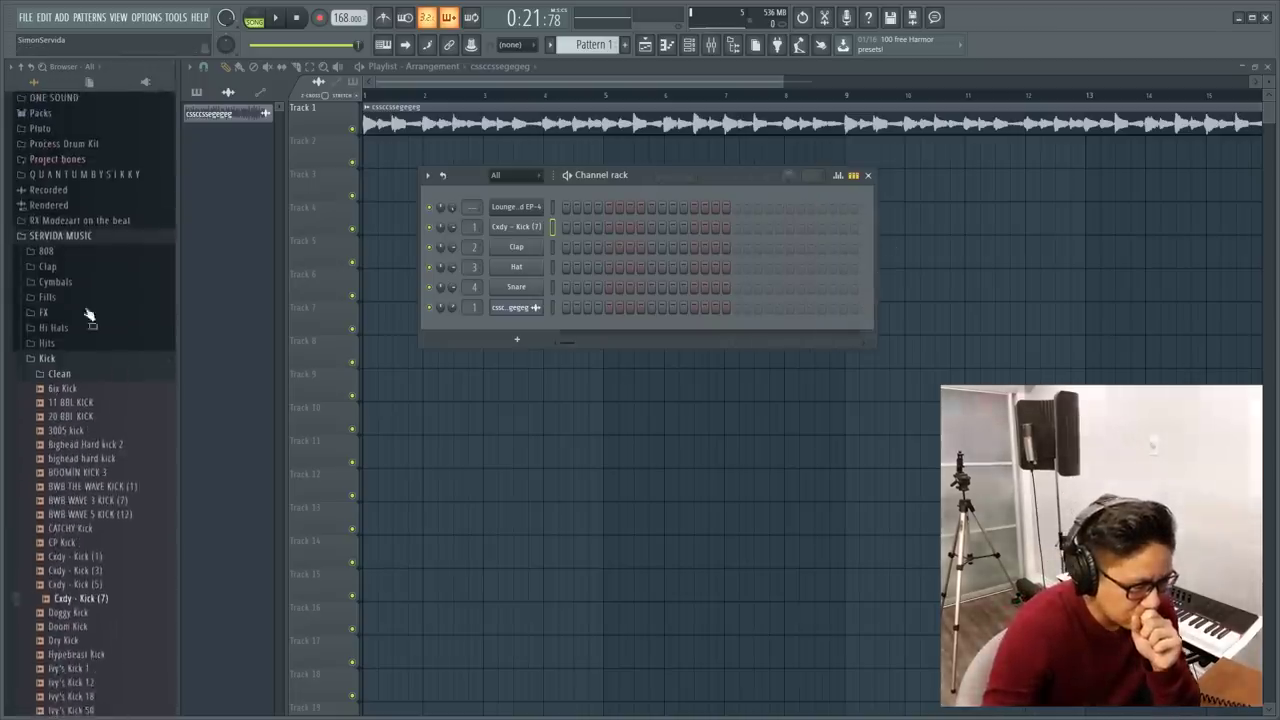
scroll(90, 314, down, 11)
drag(90, 489, 485, 308)
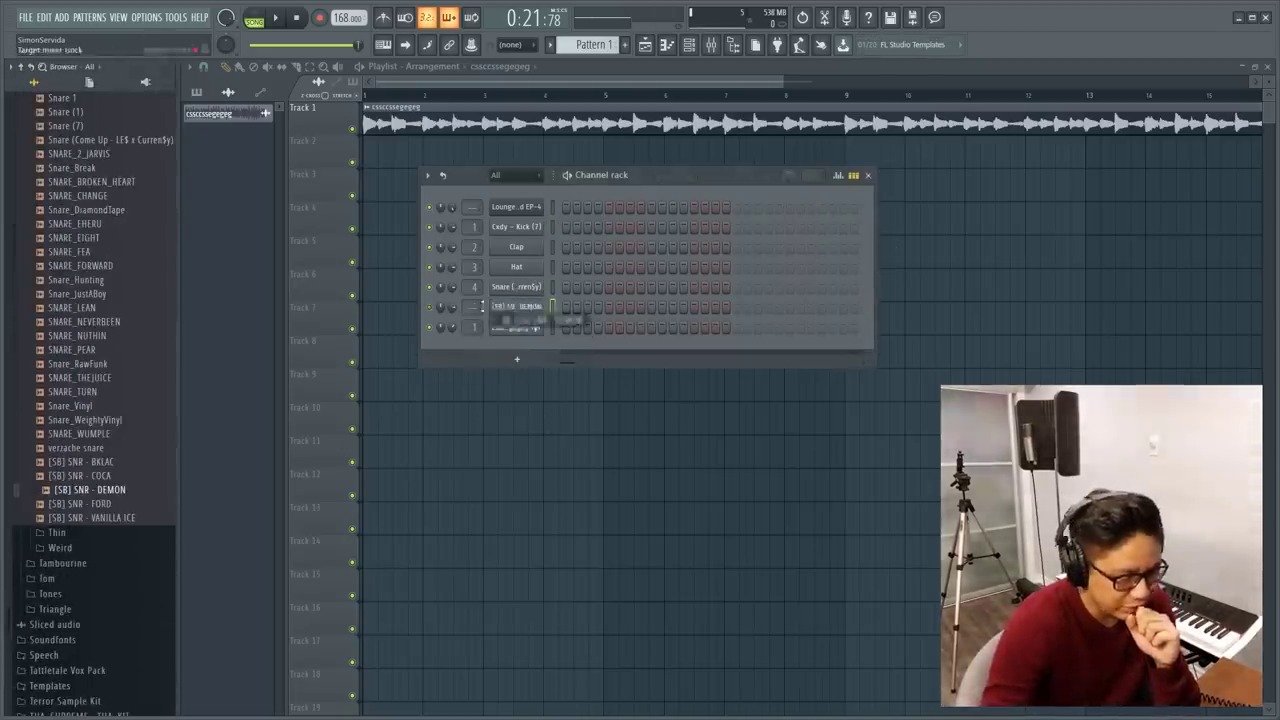
Browse the samples in the Snare folder for another drum sound.
scroll(70, 322, up, 9)
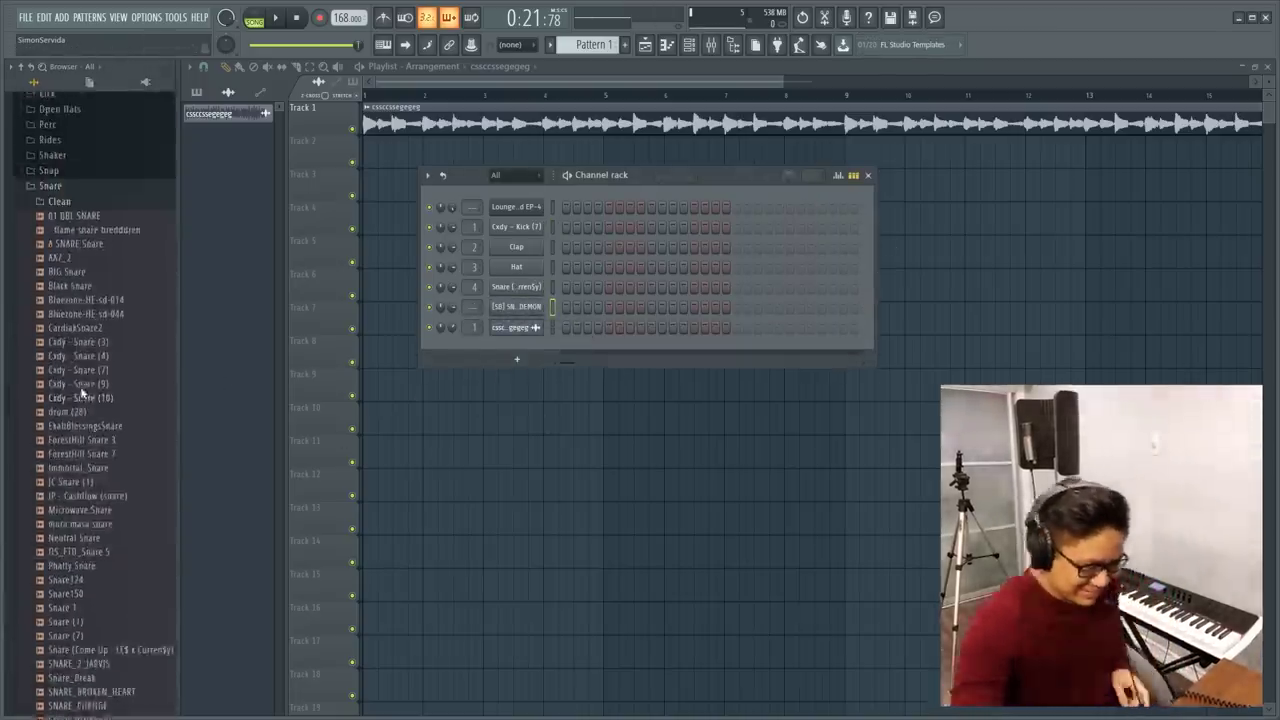
scroll(70, 322, up, 5)
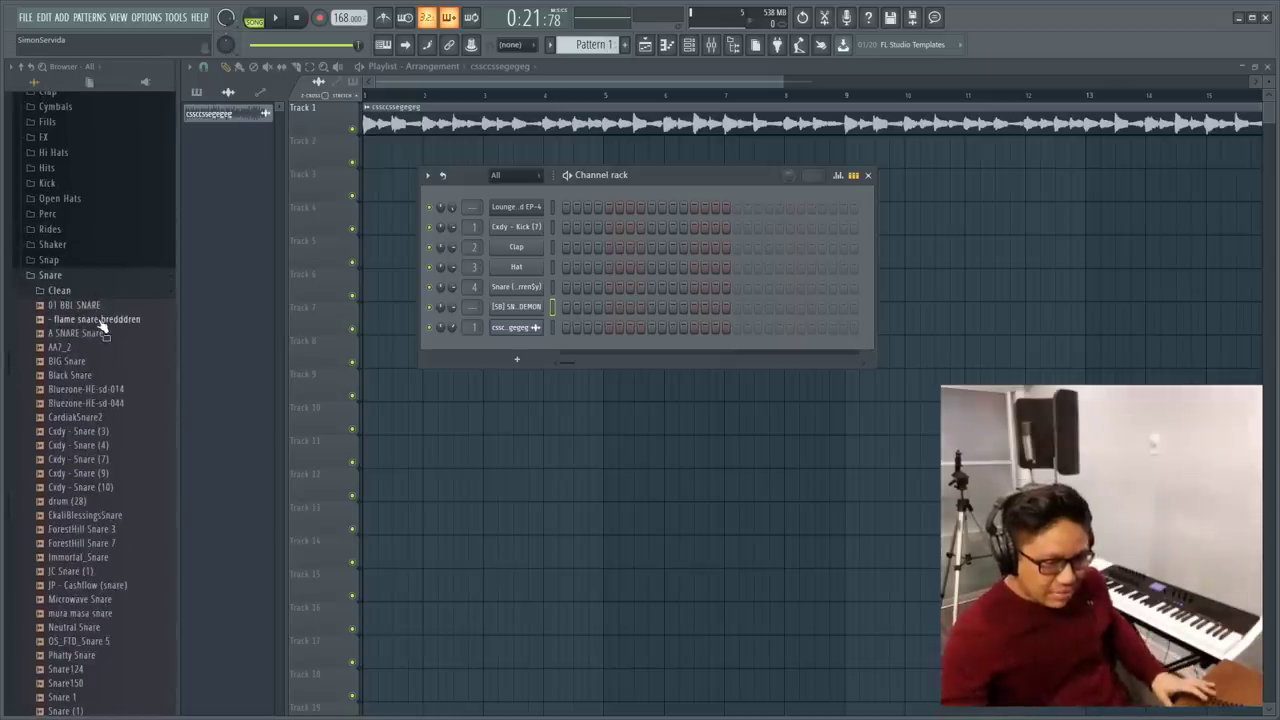
scroll(88, 400, down, 15)
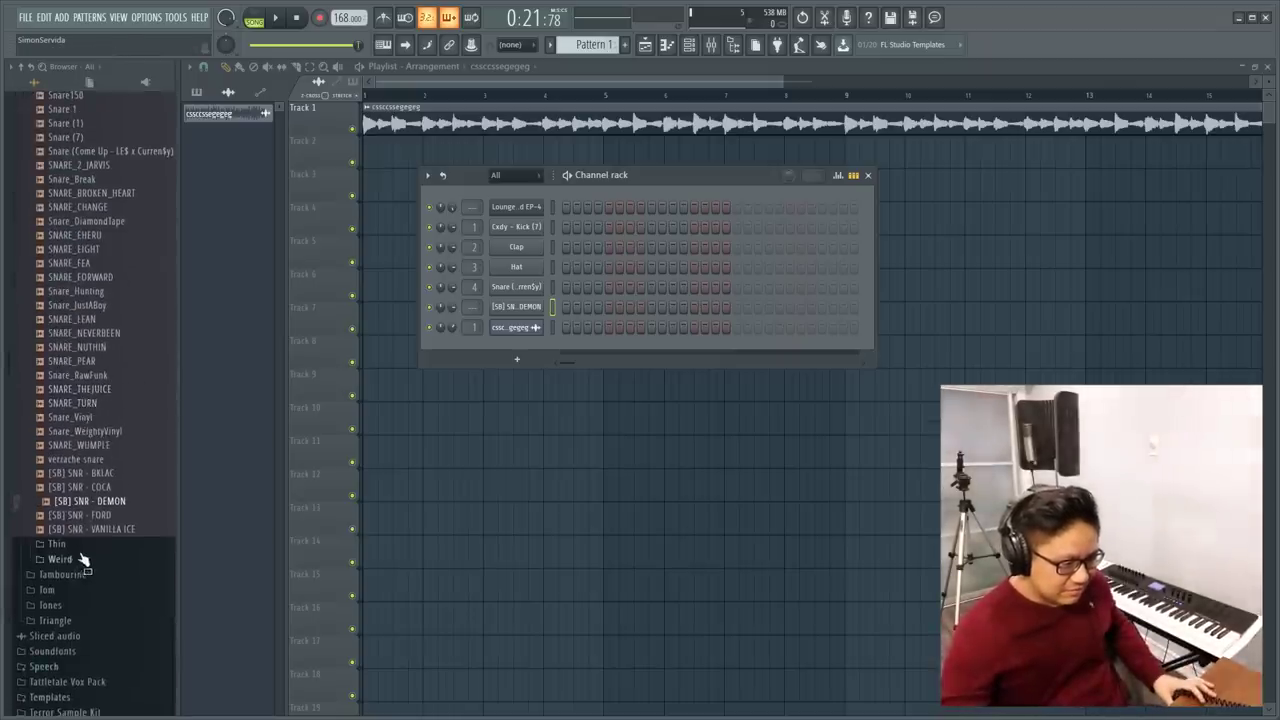
scroll(88, 545, down, 3)
scroll(77, 409, up, 20)
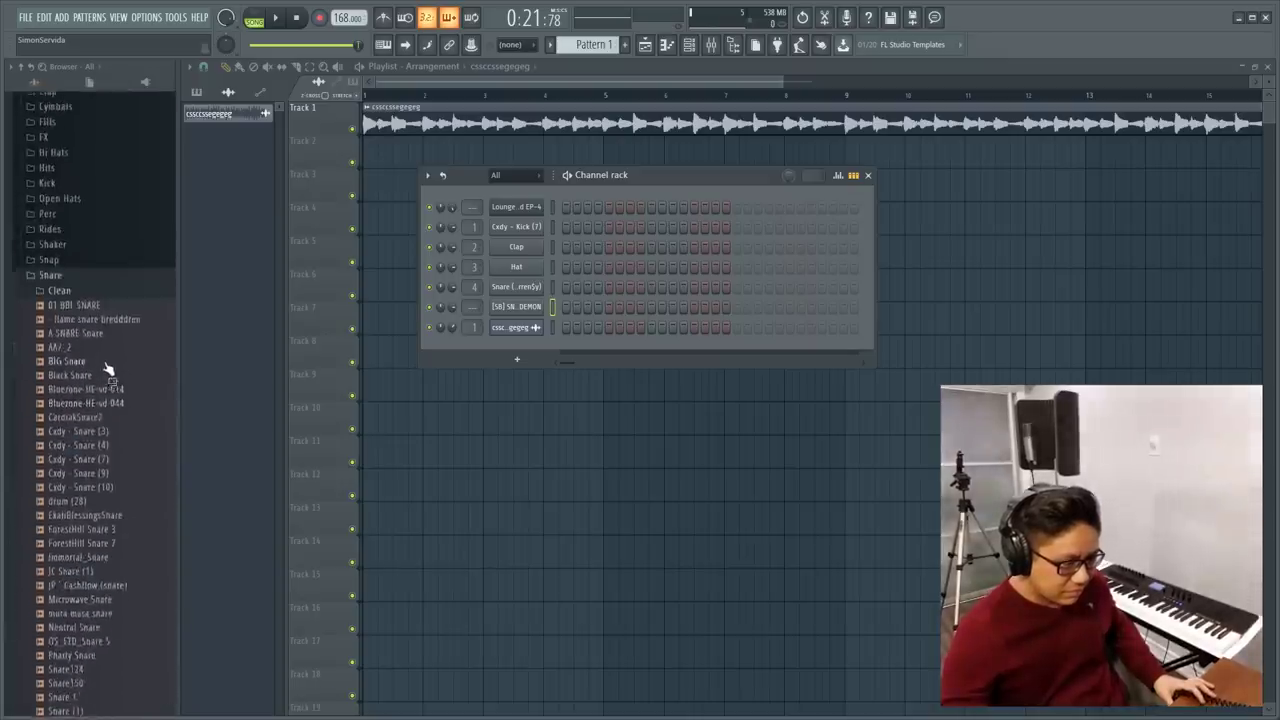
click(95, 552)
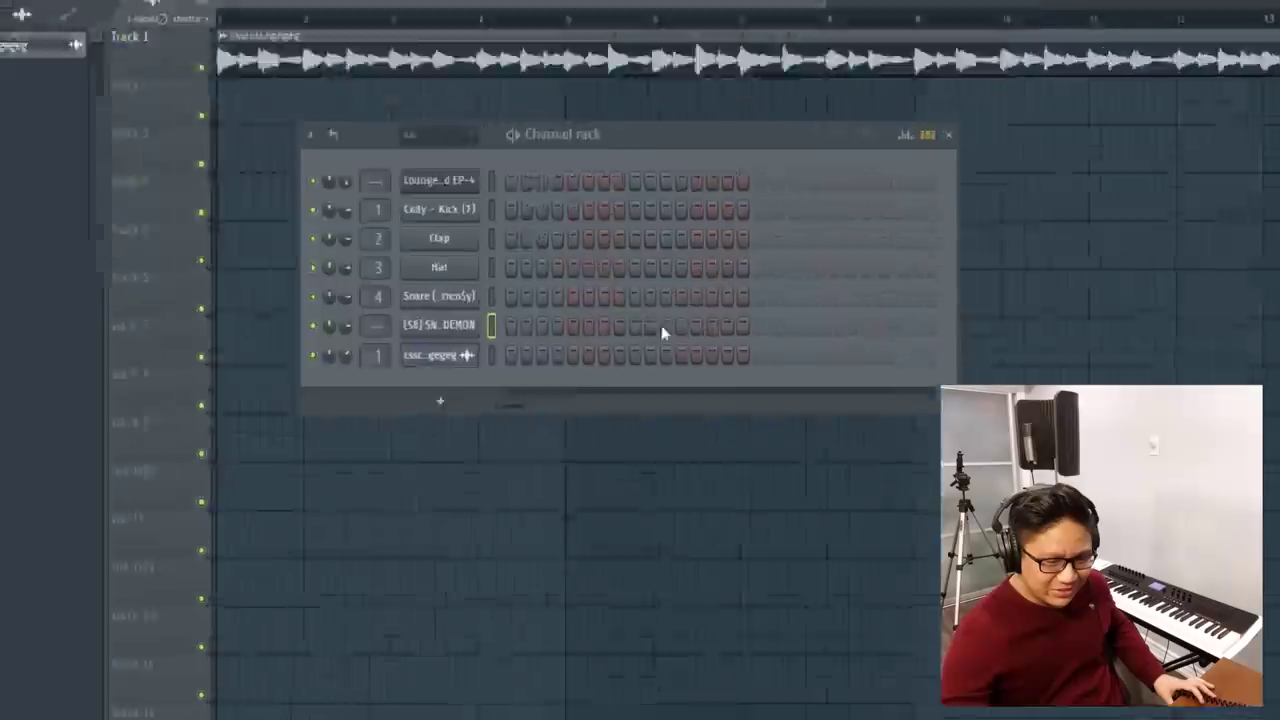
Try the [SB] SNR - DEMON snare on steps 11 and 15 of the pattern.
click(672, 307)
click(715, 307)
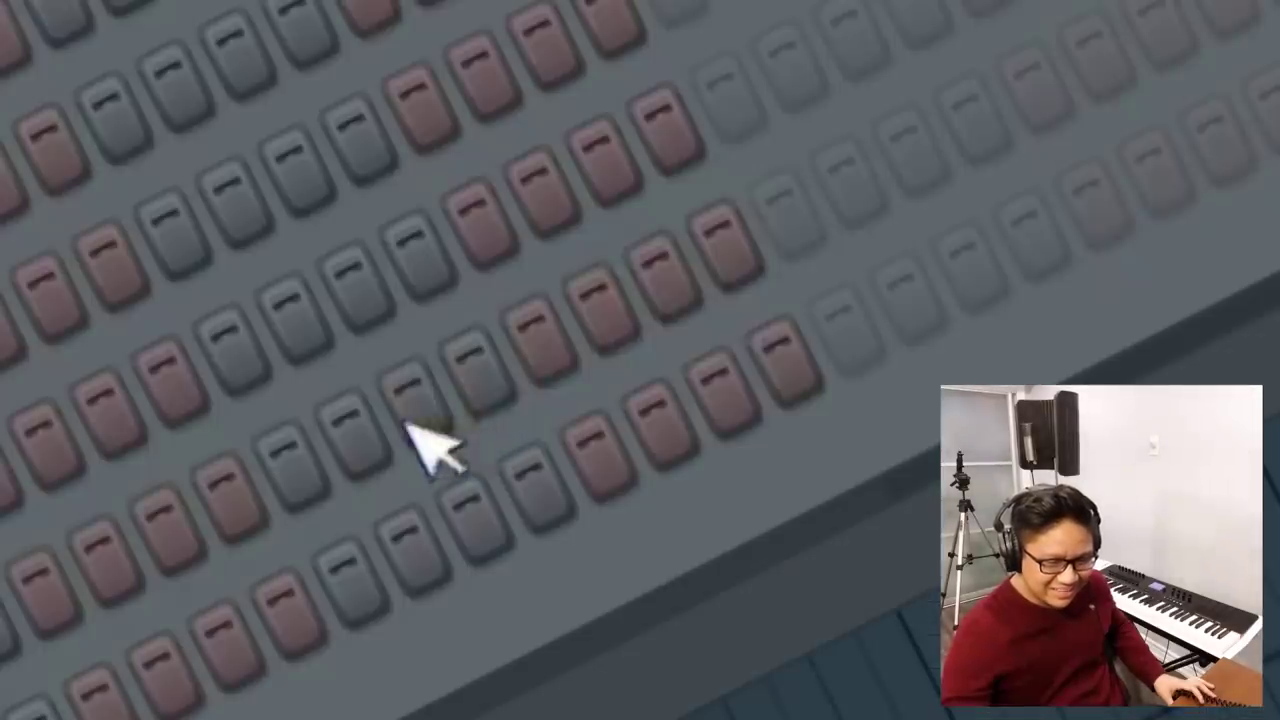
click(673, 307)
click(715, 307)
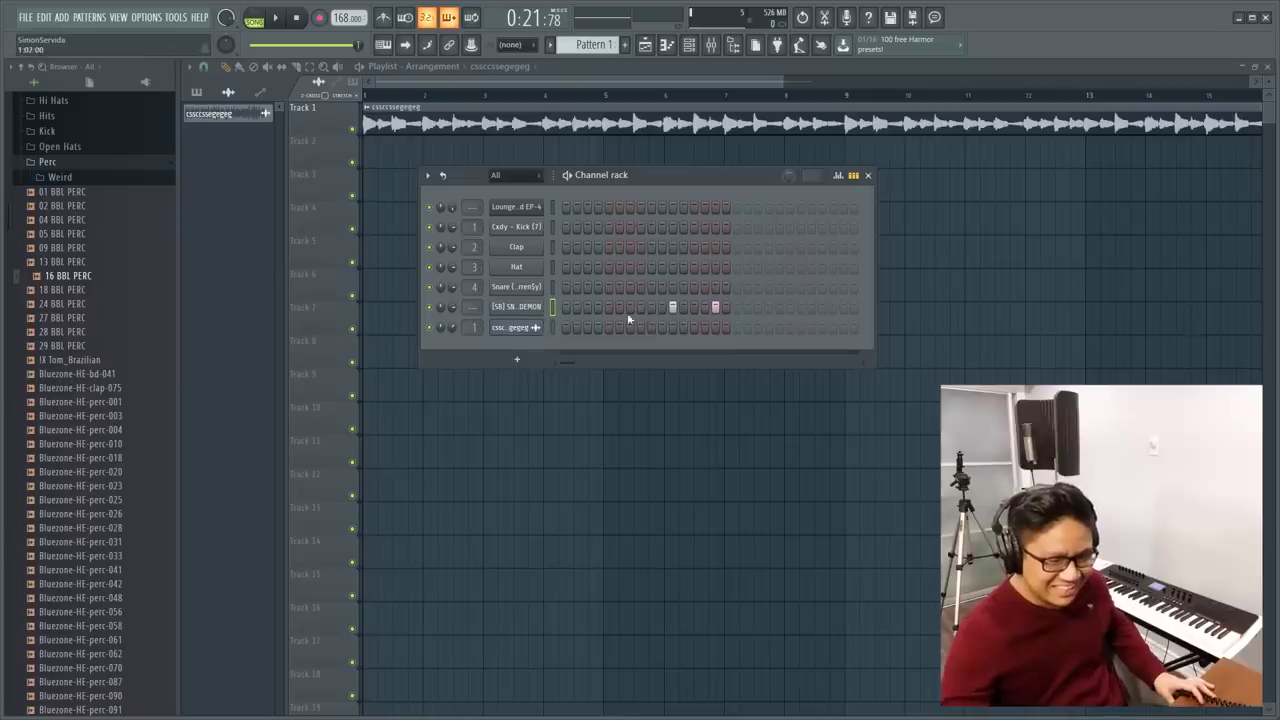
Load COSMIC Hi-Hat 11 into the Hat channel with hits on every second step, at about 57% volume.
click(91, 164)
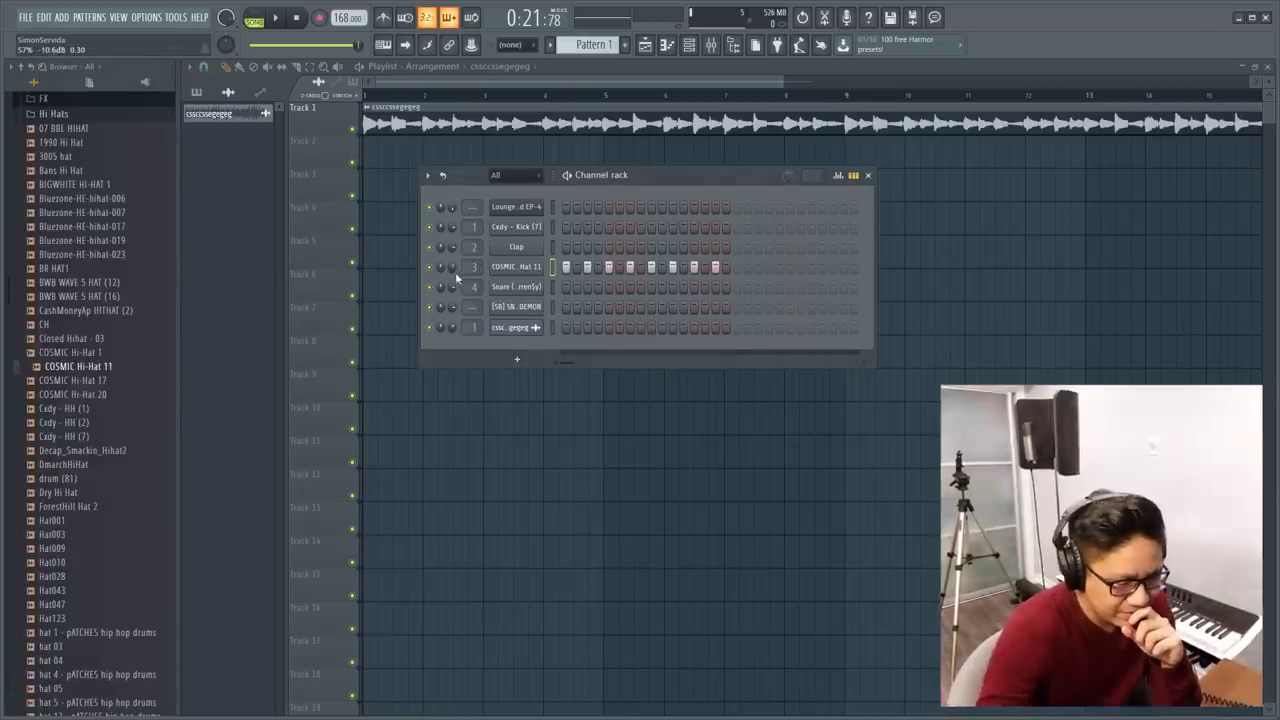
drag(453, 268, 453, 280)
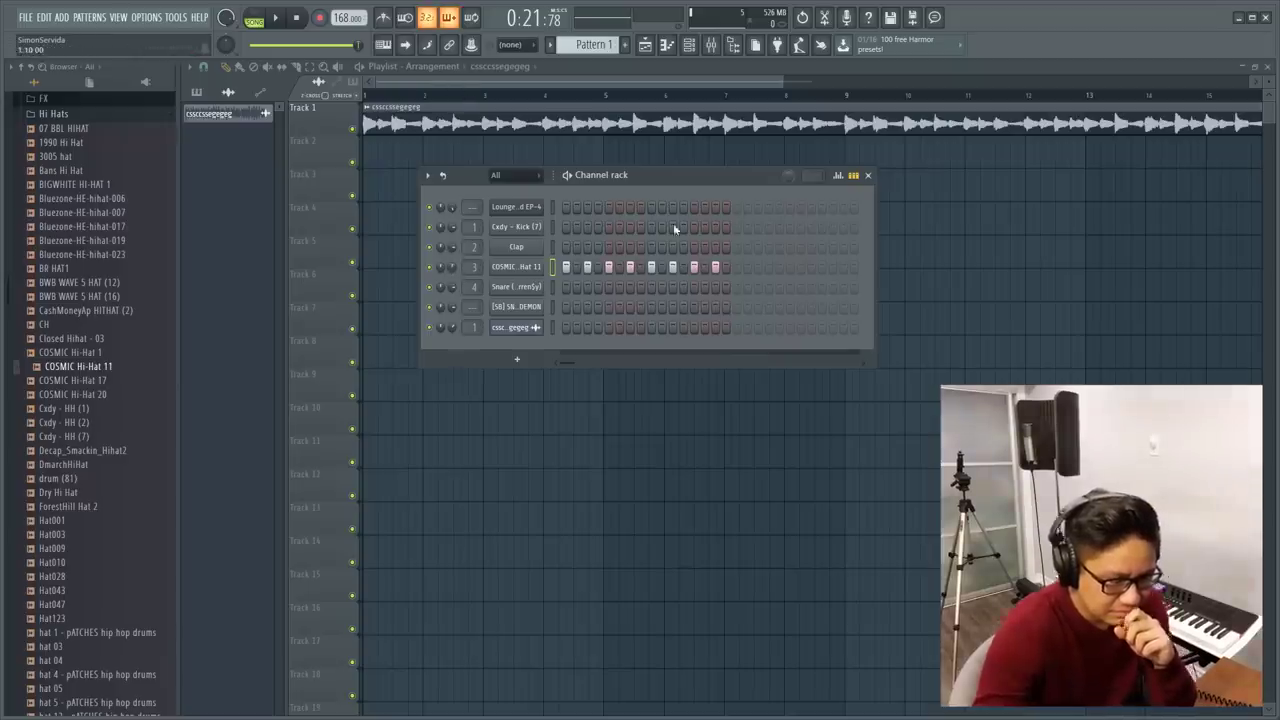
Place Pattern 1 four times in a row on Track 2, filling bars 1 to 4 beneath the audio clip.
key(F6)
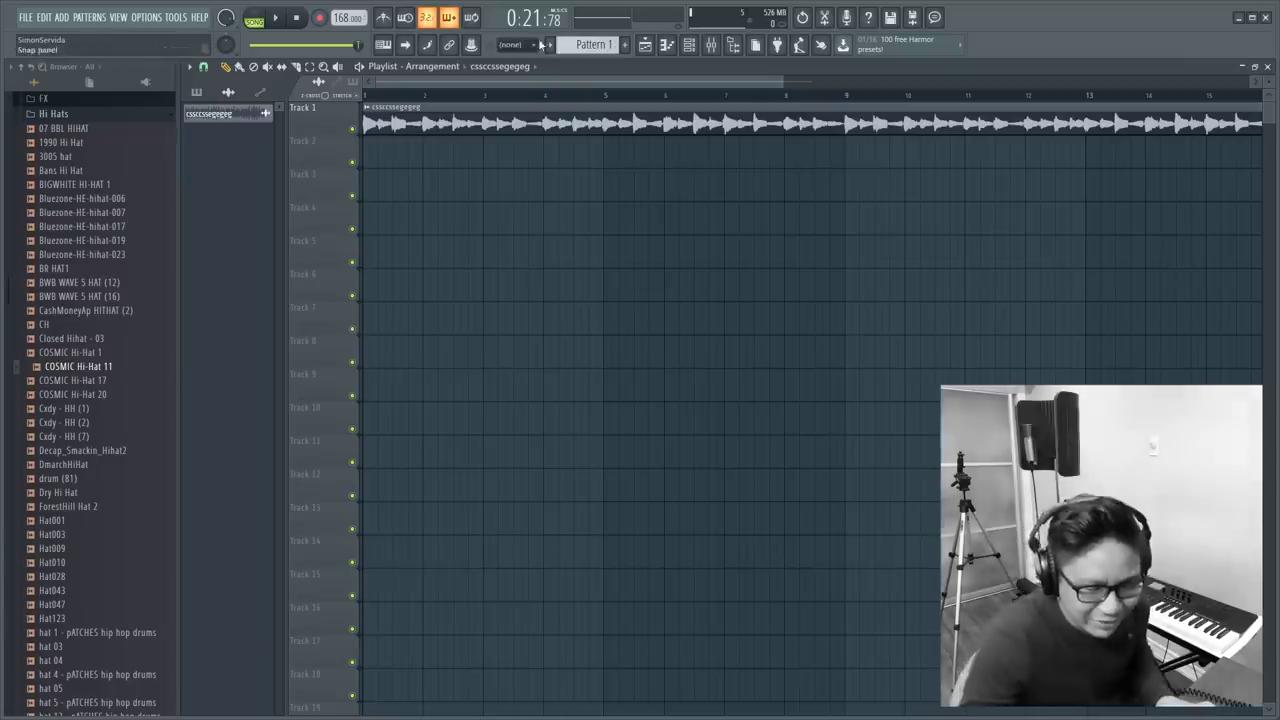
click(625, 44)
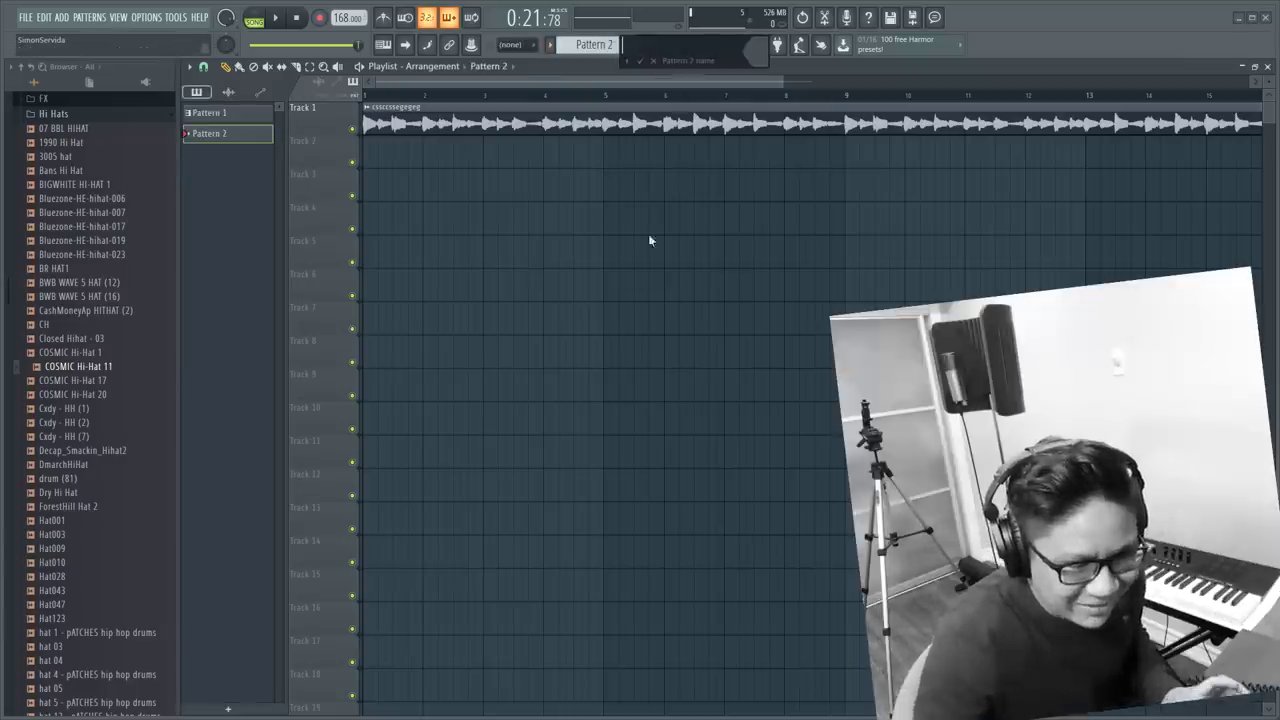
click(250, 113)
drag(602, 172, 252, 139)
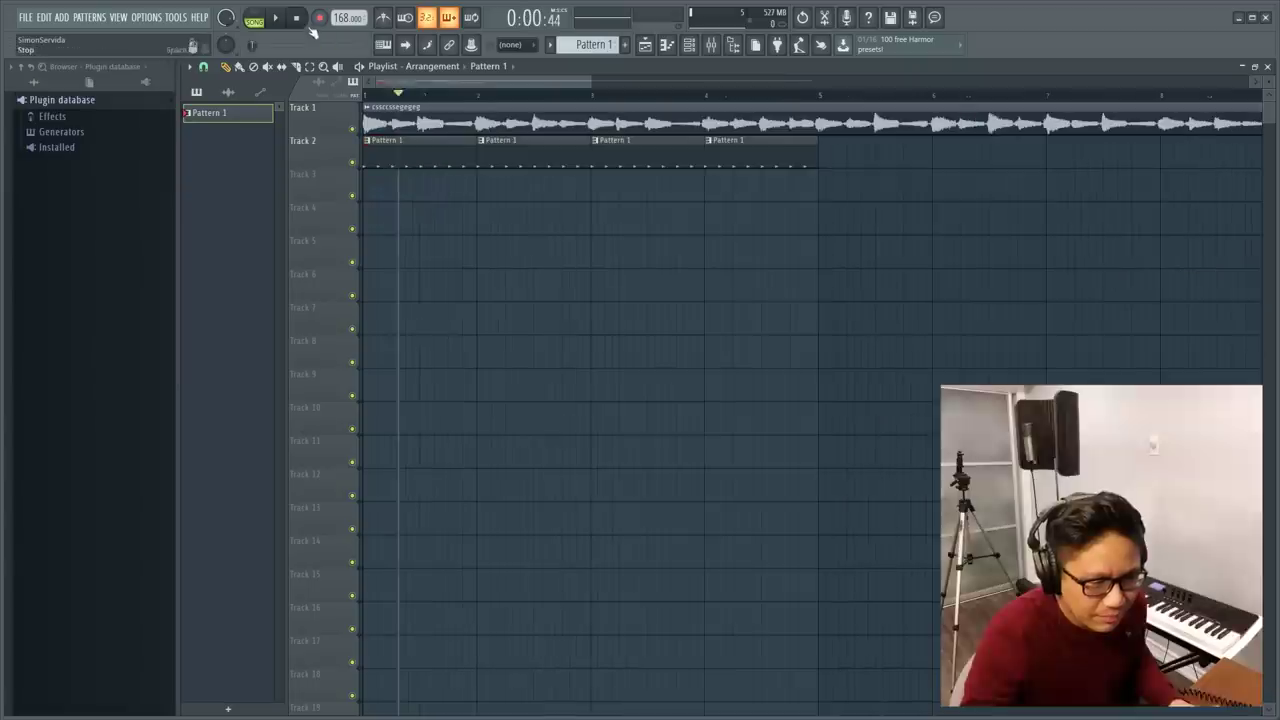
Play the arrangement briefly and inspect the COSMIC Hi-Hat 11 channel's sampler settings.
click(695, 52)
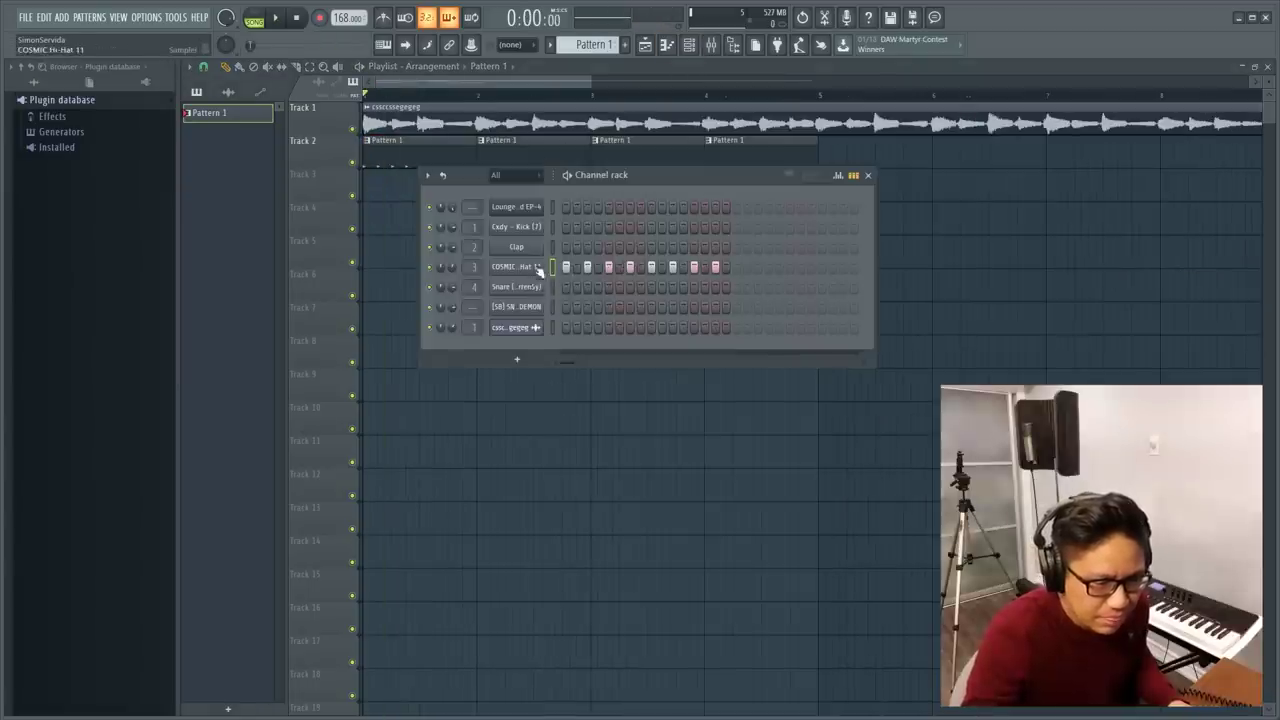
click(520, 267)
key(space)
key(space)
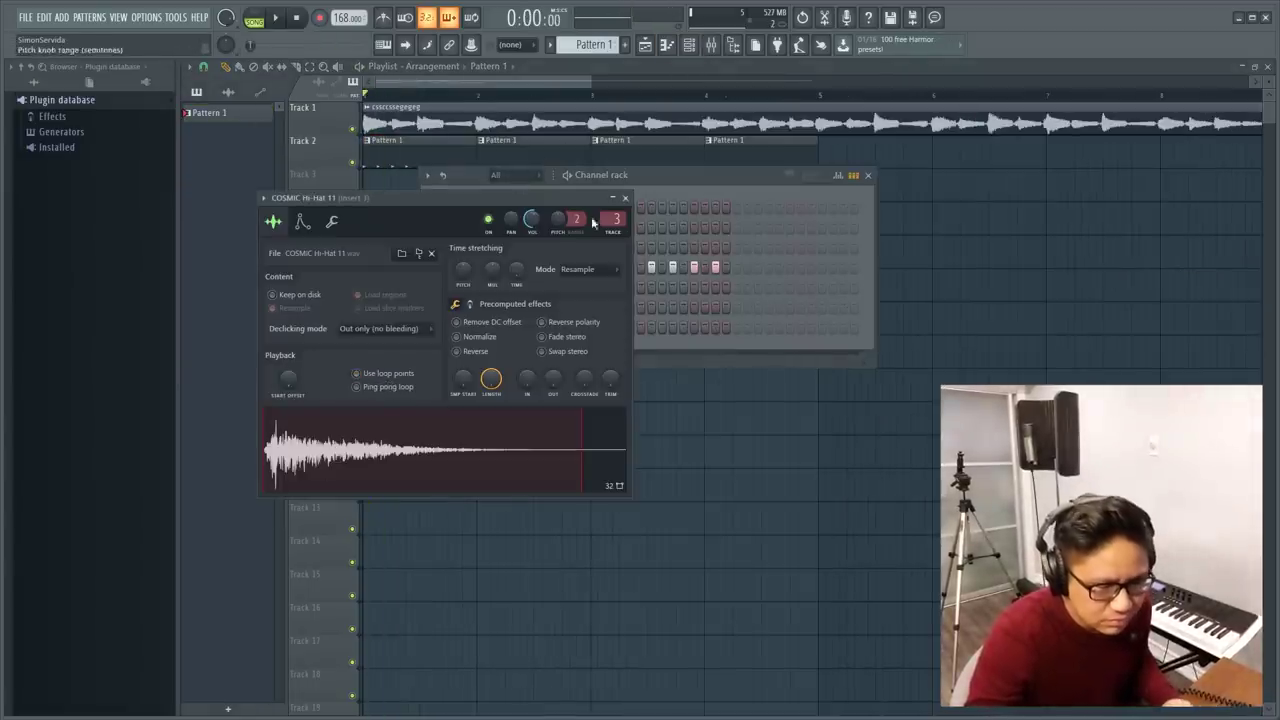
click(625, 197)
Lower the velocity of every second COSMIC Hi-Hat 11 hit in Pattern 1.
right_click(516, 267)
click(854, 176)
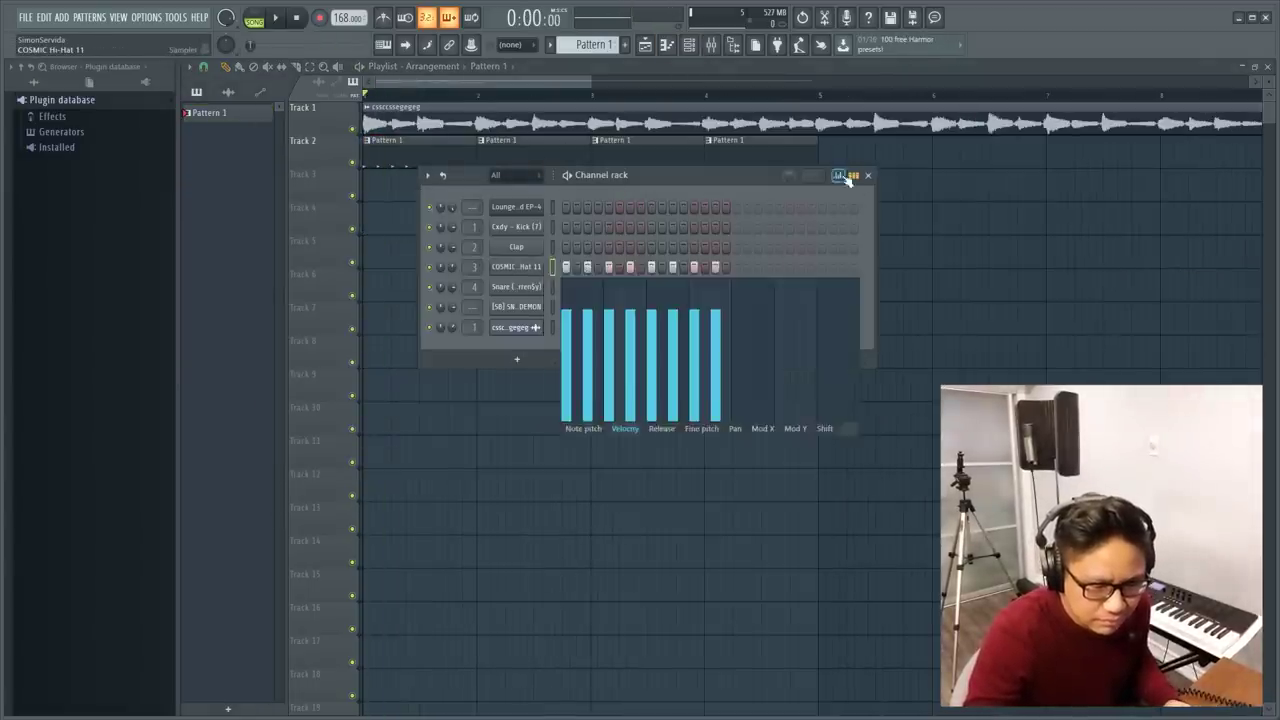
click(590, 338)
click(551, 380)
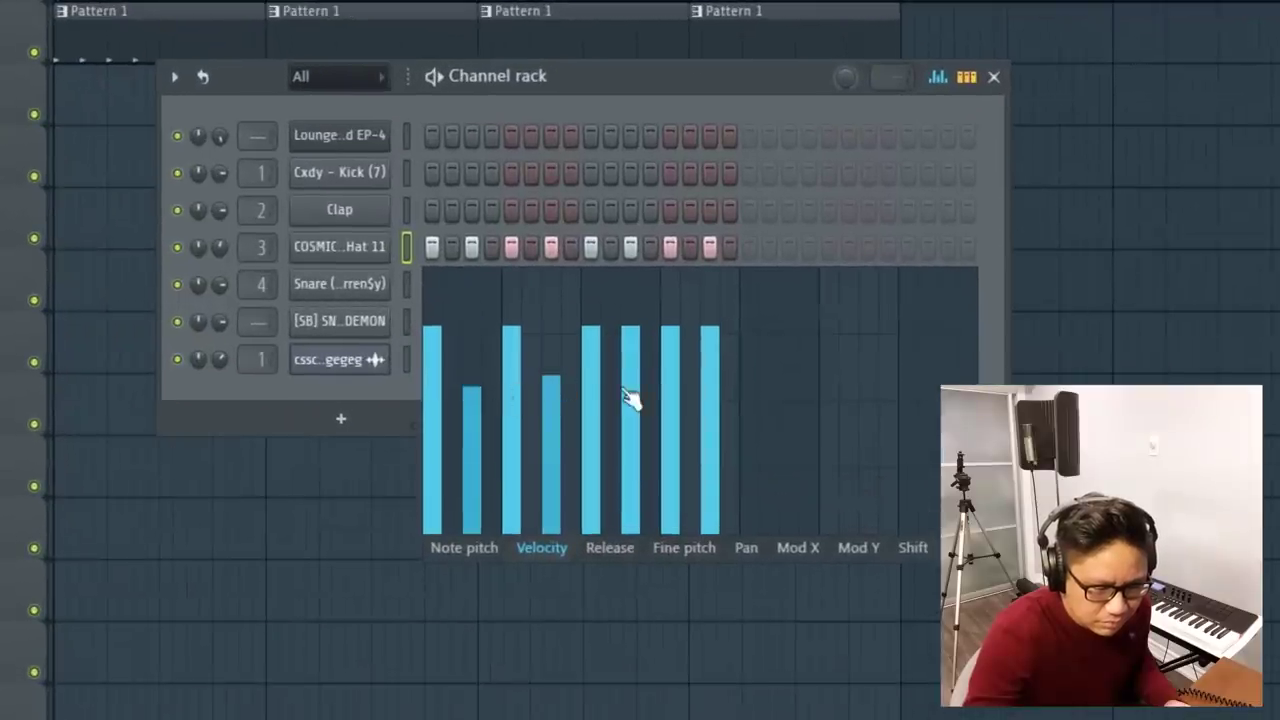
click(630, 388)
click(712, 388)
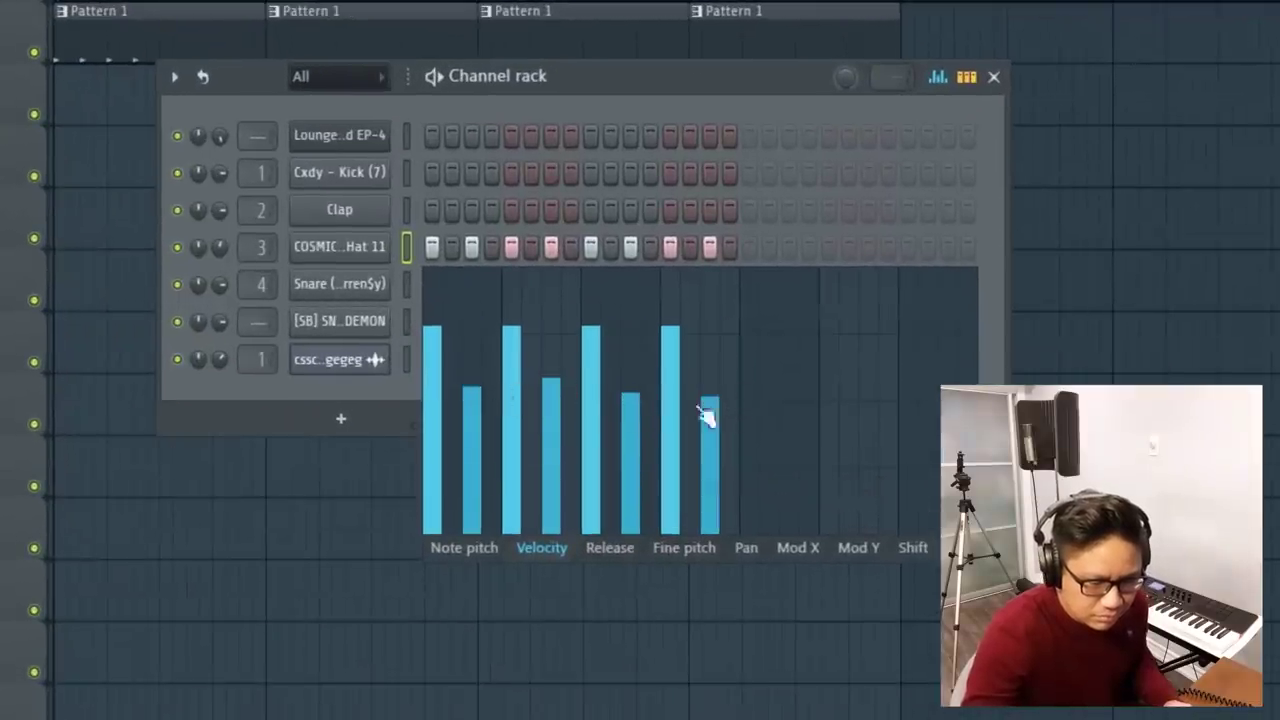
click(479, 396)
Preview the hi-hats and slightly raise the velocity of the softened hits on steps 3, 7 and 11.
key(space)
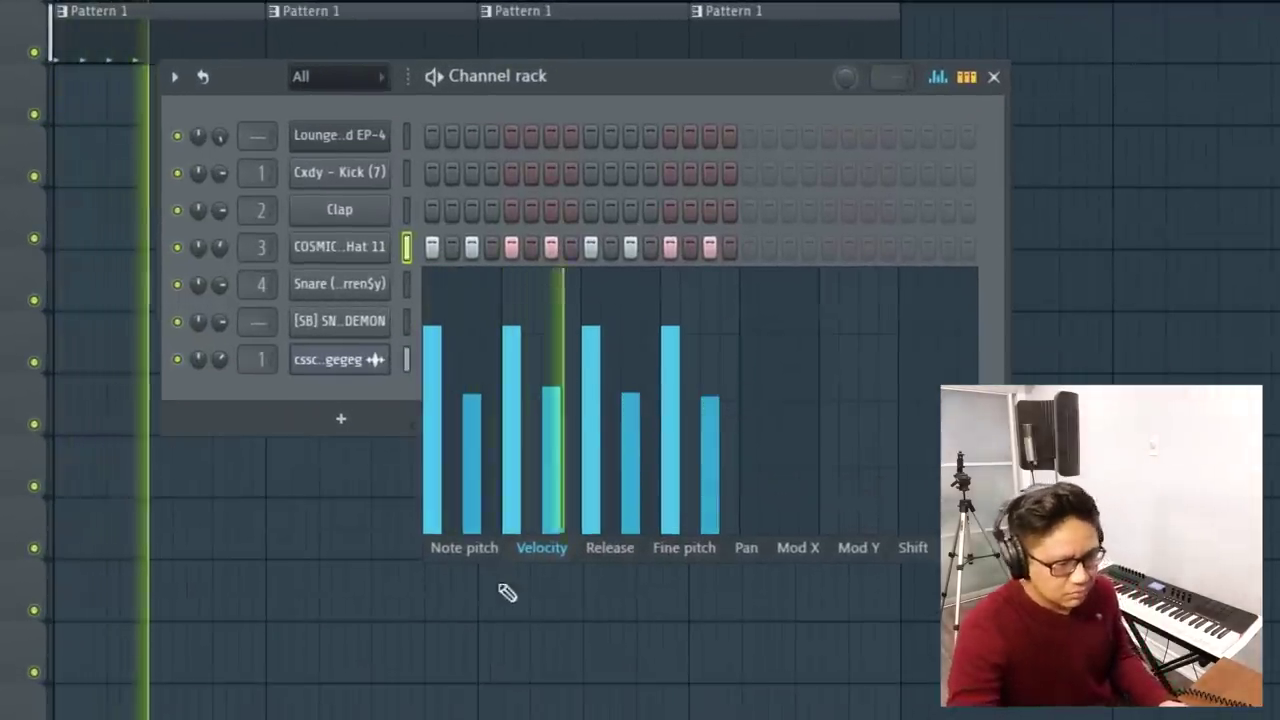
key(space)
click(480, 381)
click(551, 375)
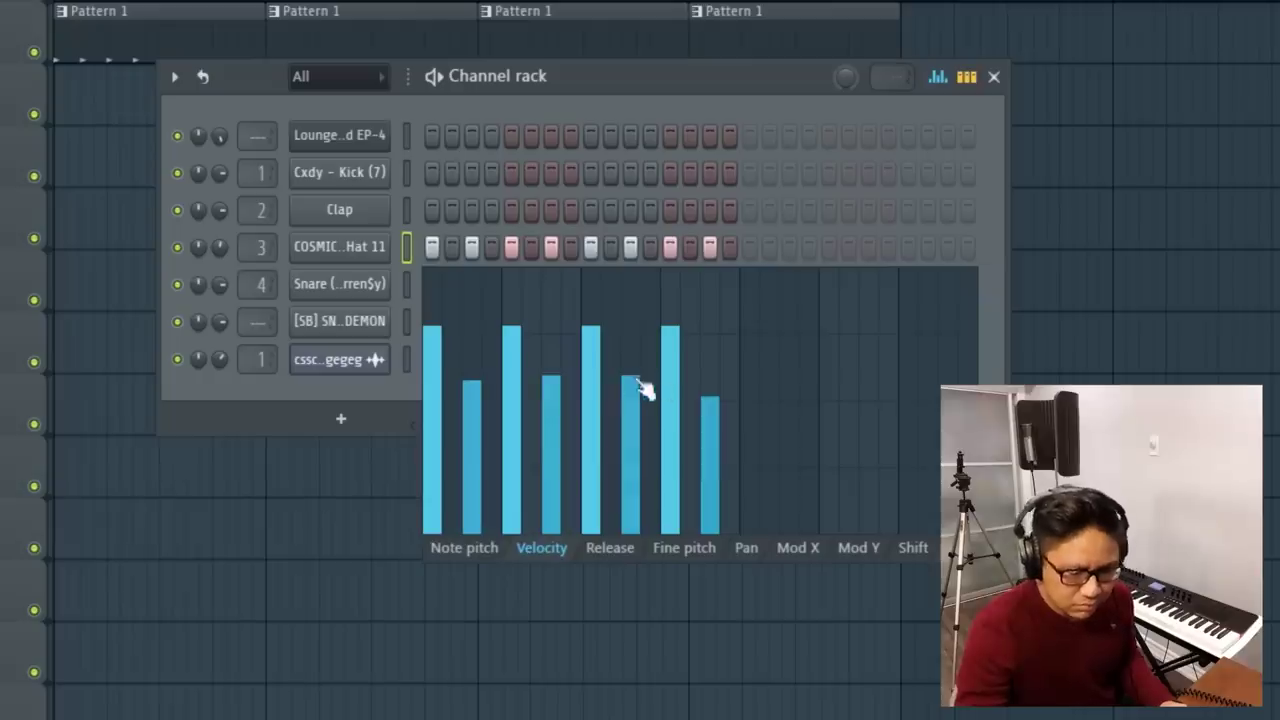
click(993, 76)
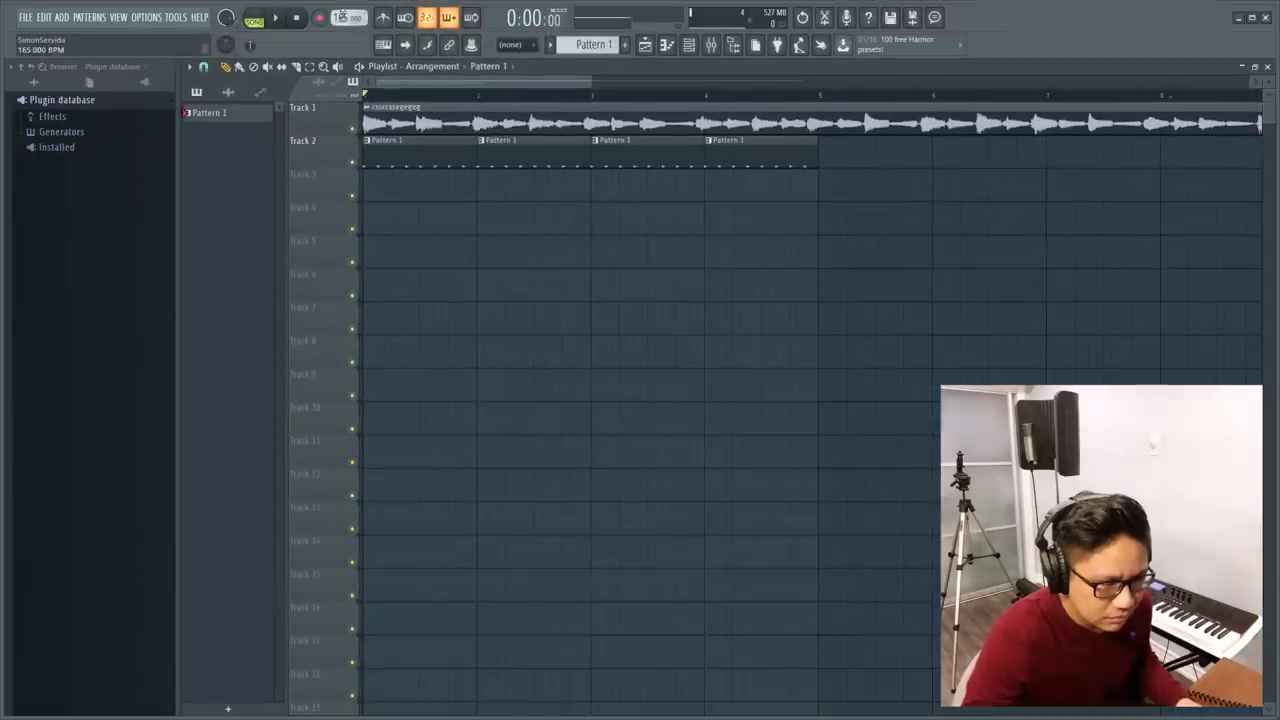
Audition the arrangement at 165 BPM and undo the tempo change.
key(space)
key(space)
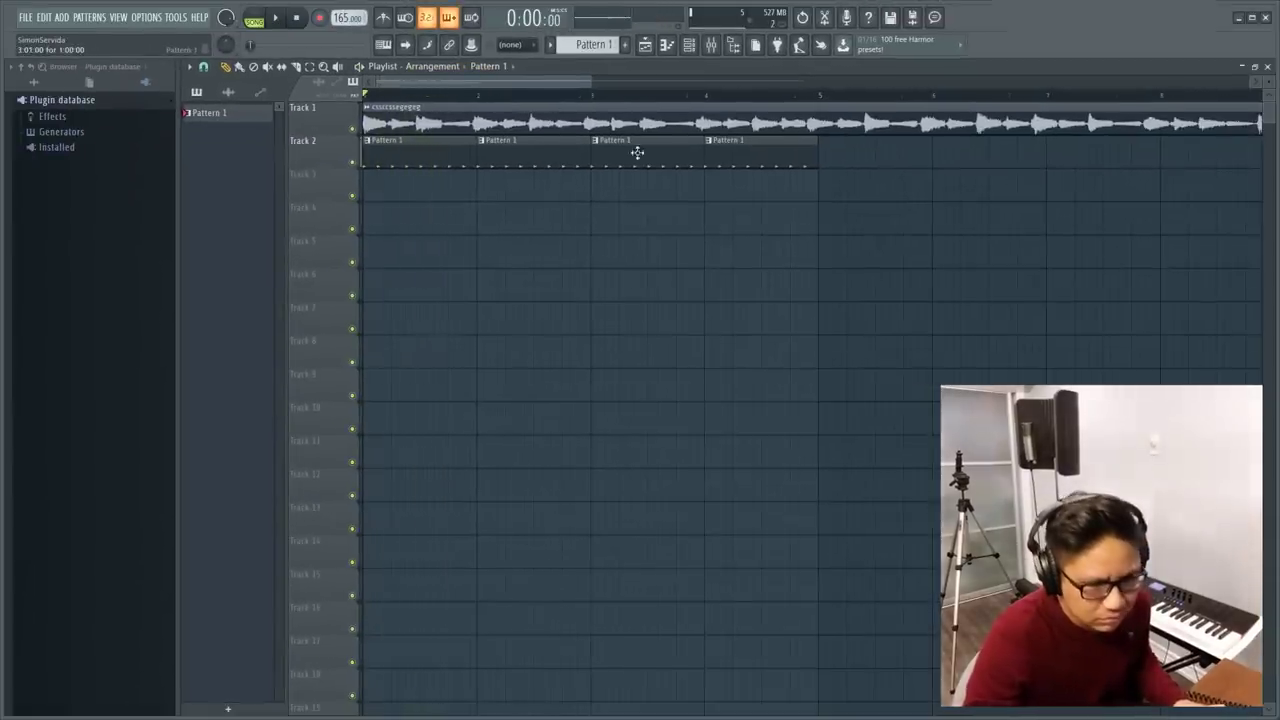
scroll(680, 165, down, 4)
key(ctrl+z)
scroll(475, 104, up, 3)
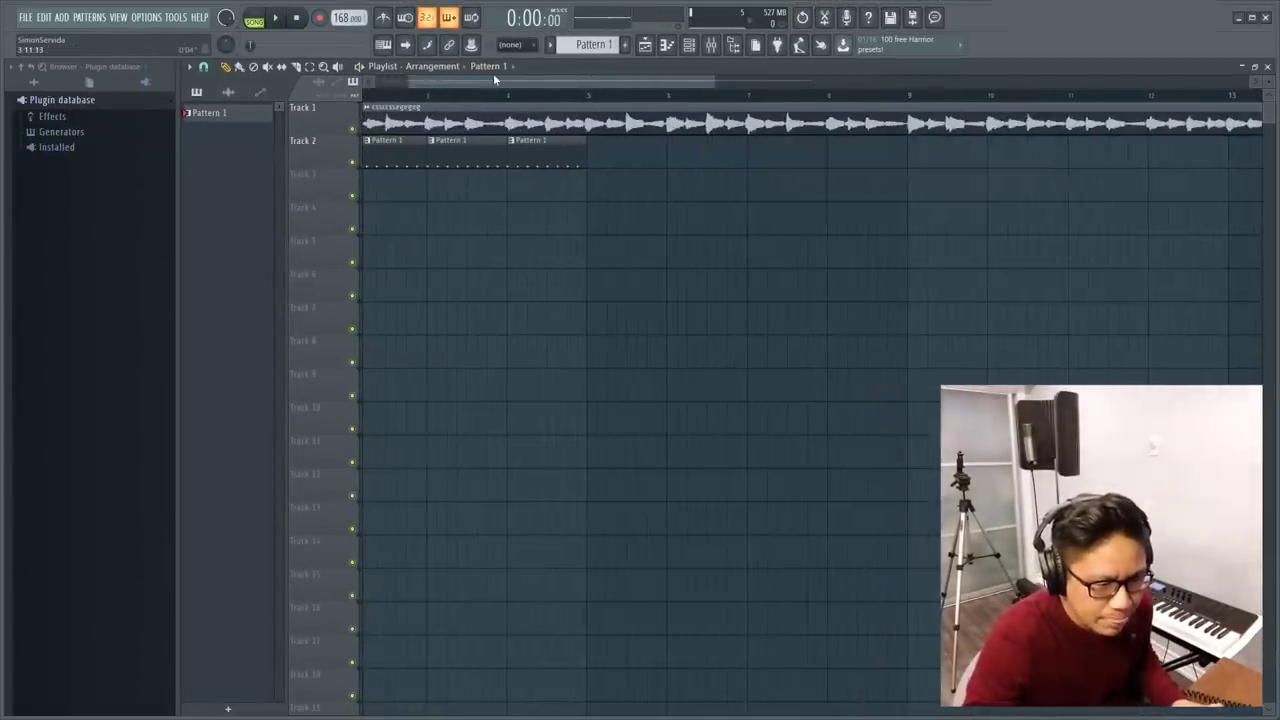
drag(493, 81, 455, 82)
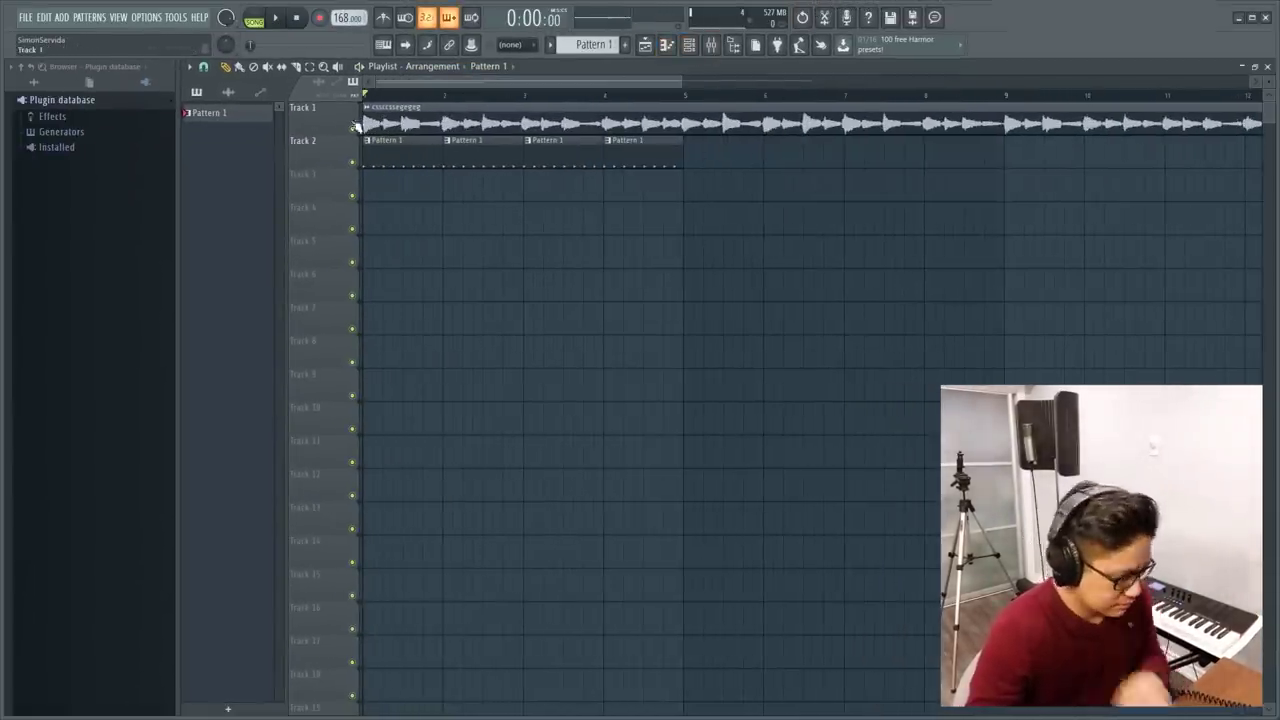
Create a second pattern and place an [SB] SNR - DEMON snare hit on step 5.
click(625, 44)
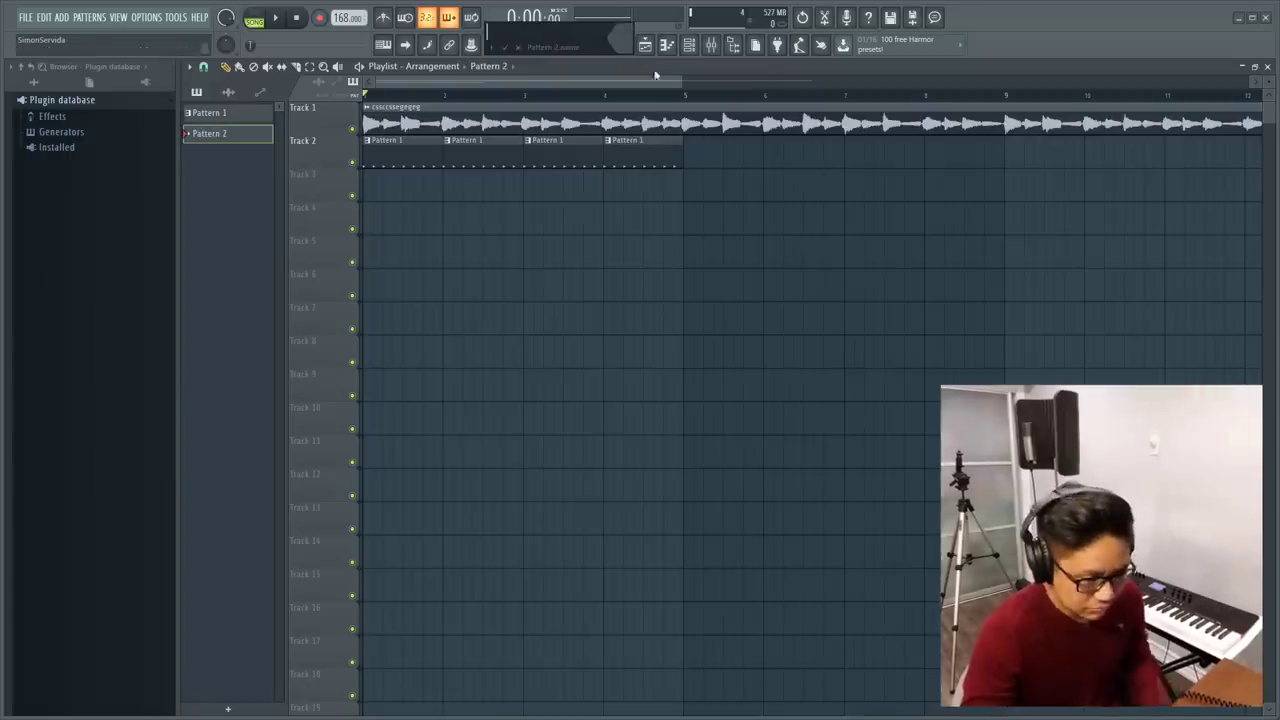
key(F6)
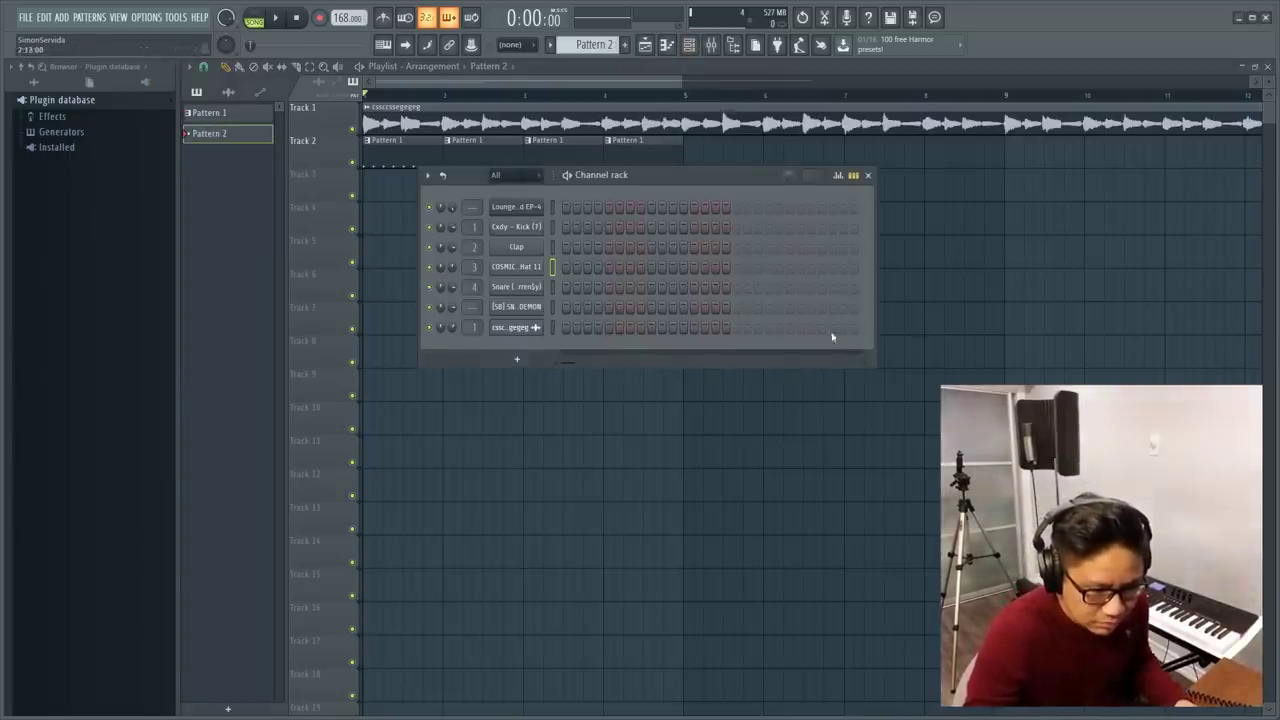
key(space)
key(space)
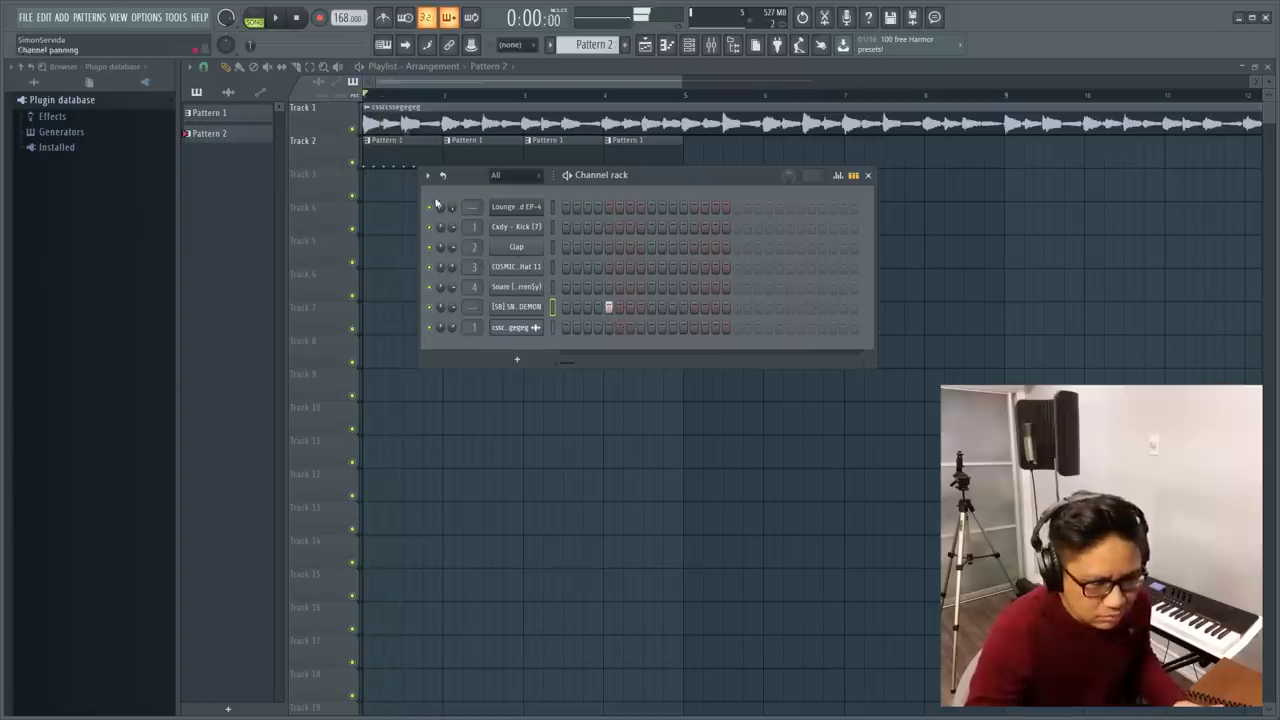
key(F6)
click(385, 192)
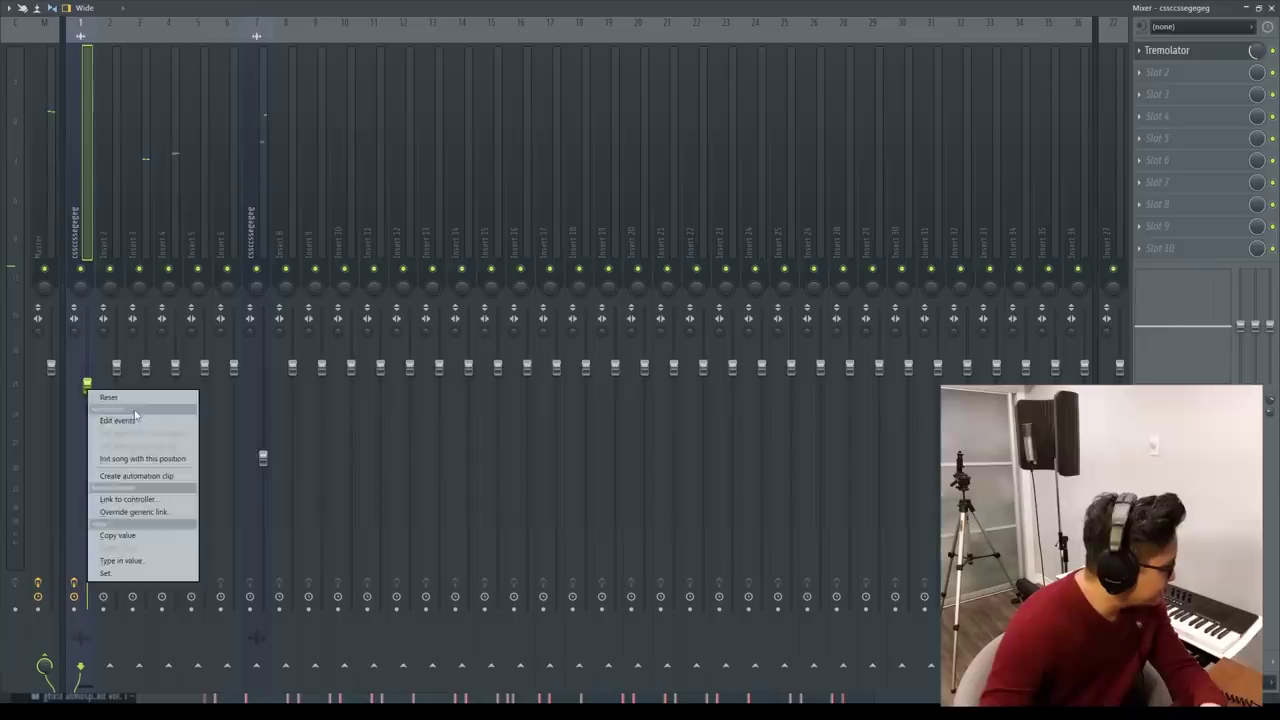
Reset mixer insert 1's volume fader to its default and lower the volume of insert 7.
click(156, 407)
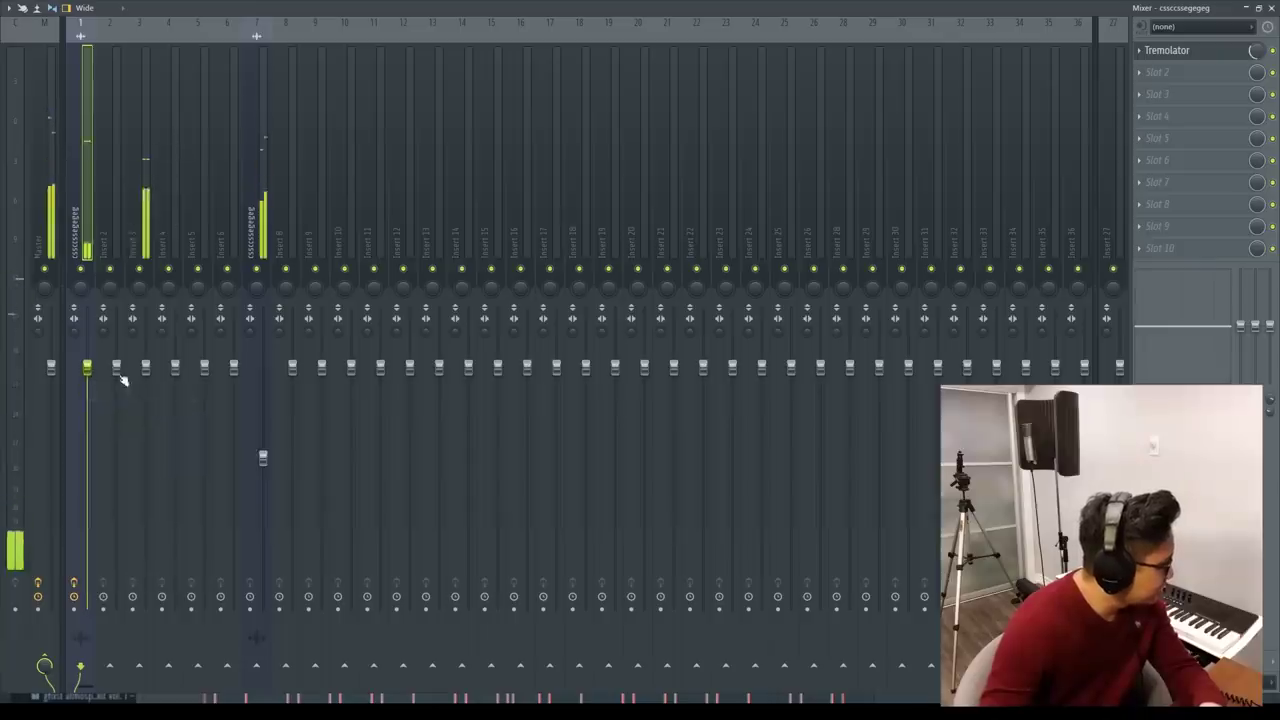
drag(263, 460, 263, 478)
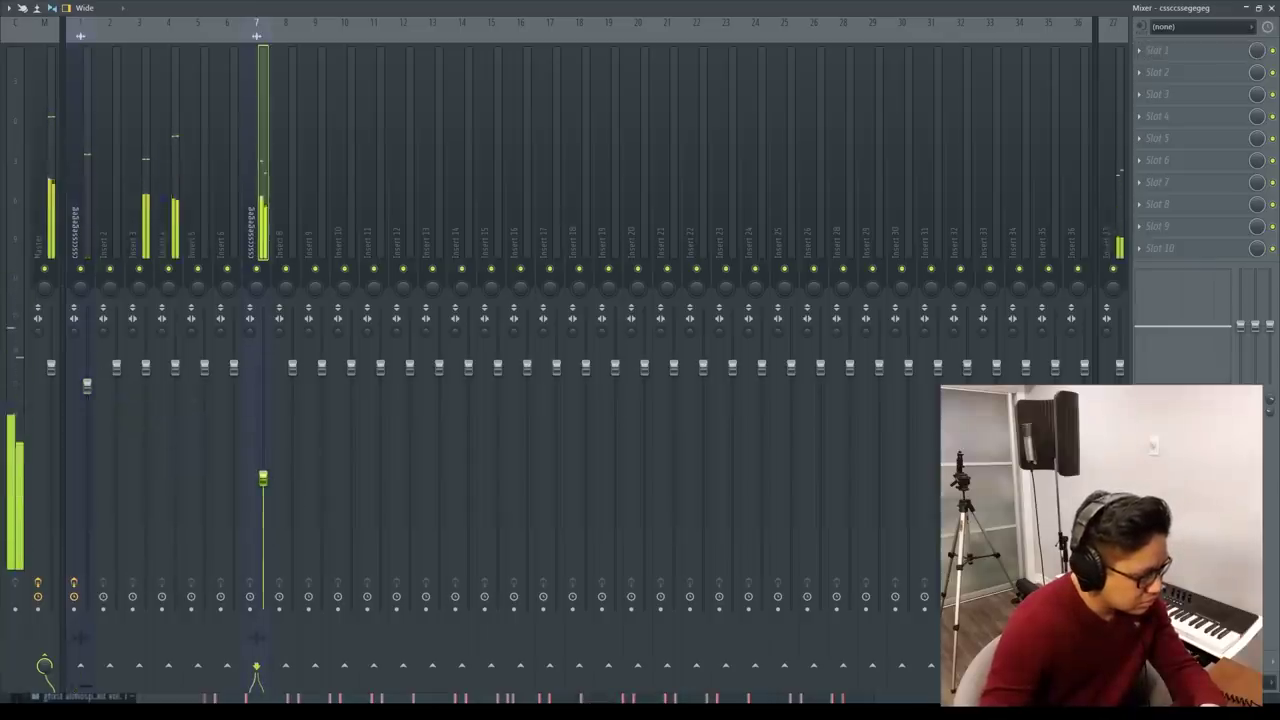
right_click(87, 386)
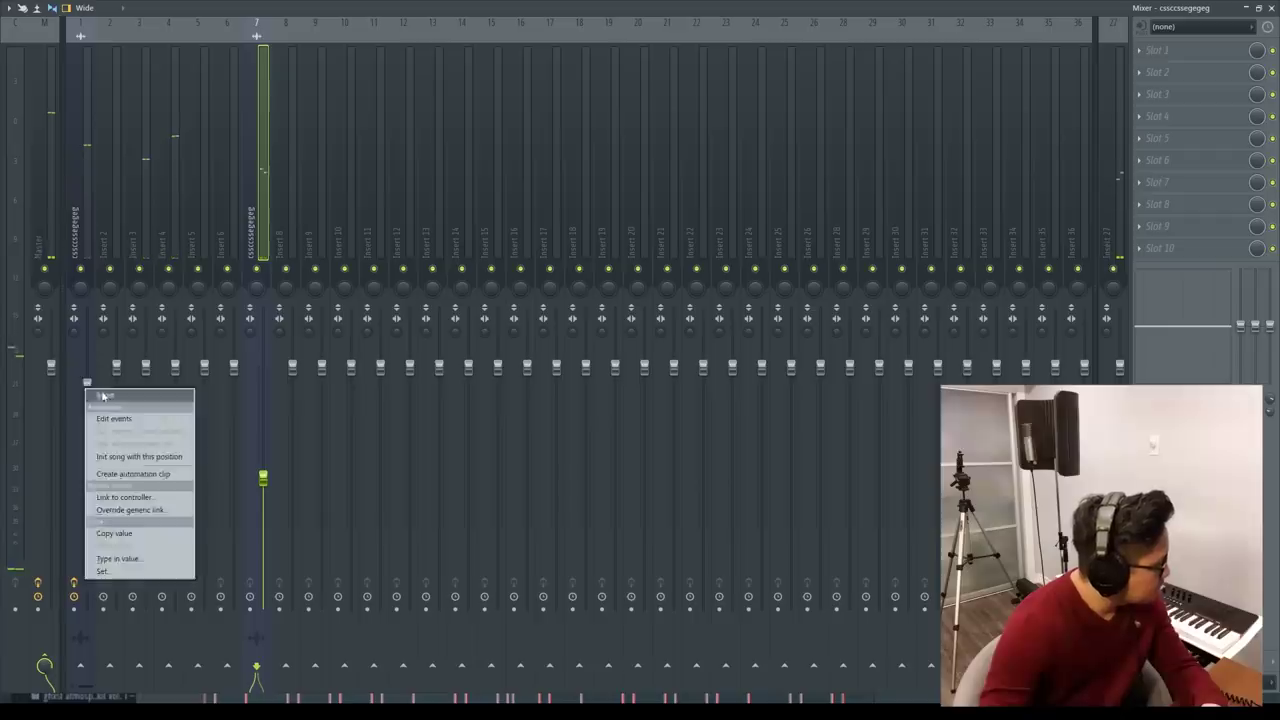
click(107, 396)
Add Fruity Fast Dist to the first effect slot of mixer insert 1 or 7's selected cssccssegegeg track and preview it.
click(1143, 49)
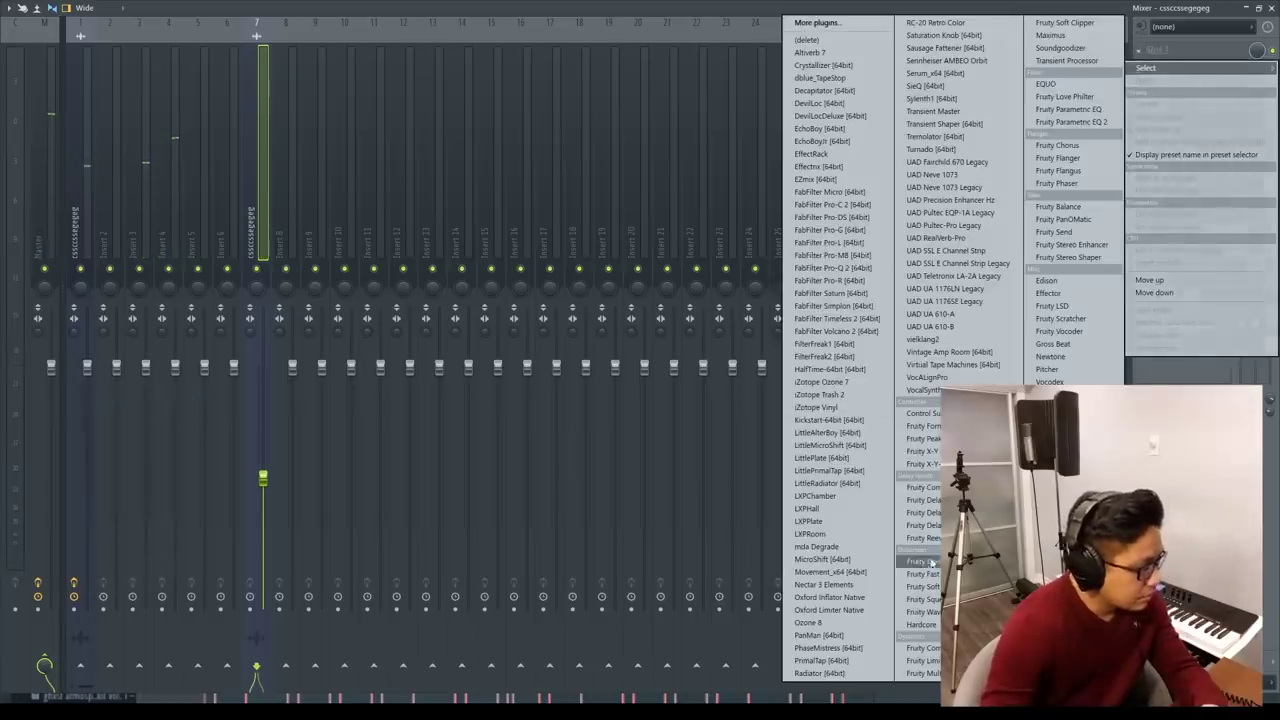
click(918, 574)
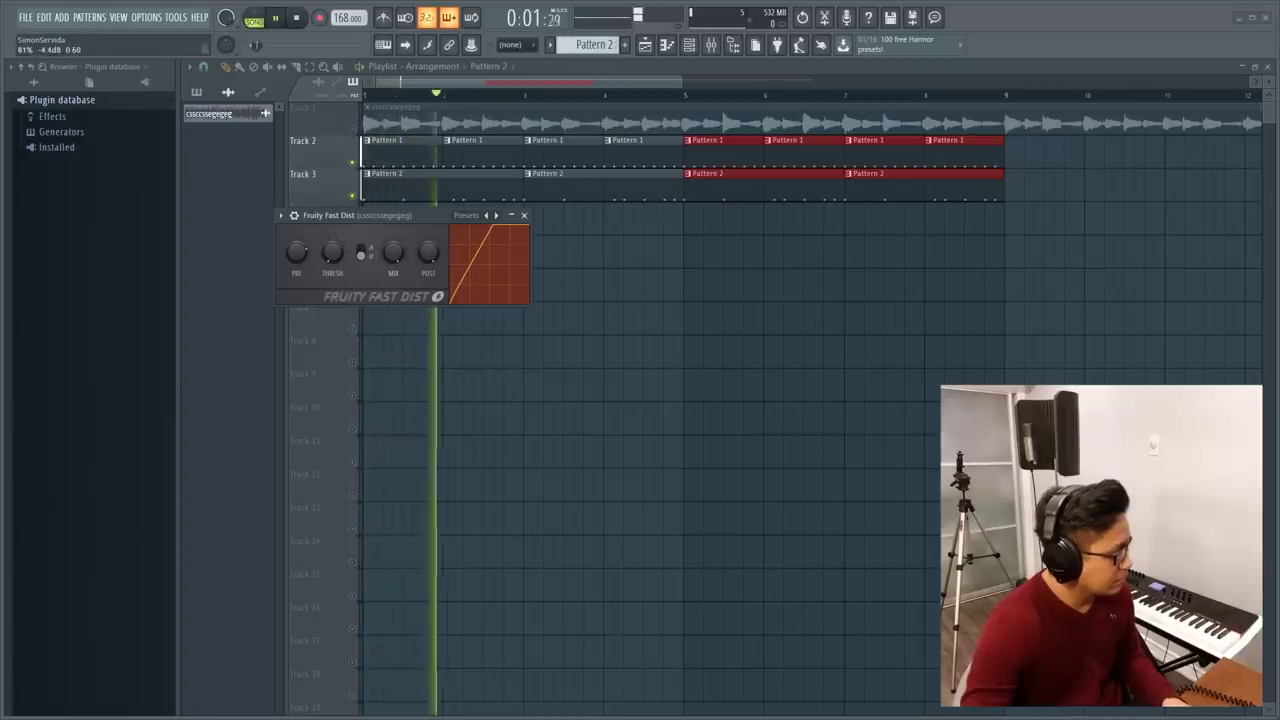
key(space)
key(Escape)
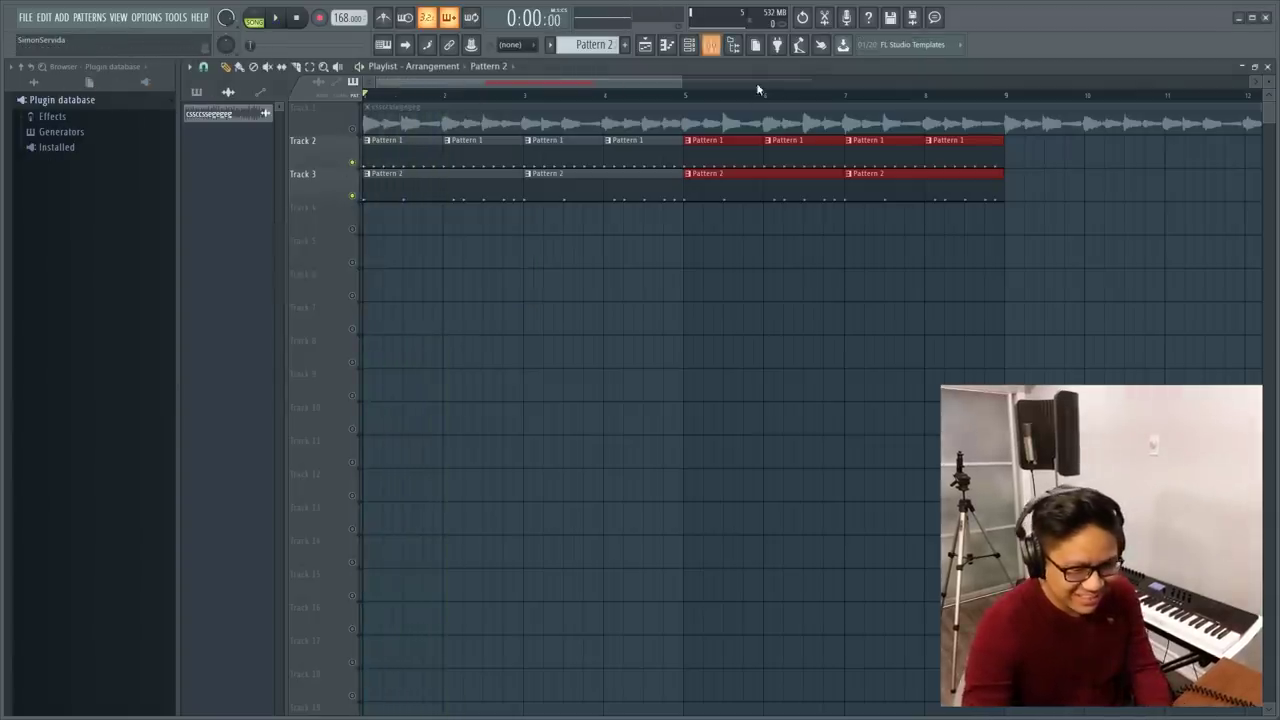
Turn Track 1 back on and play the melody together with the drum patterns.
key(F10)
click(855, 124)
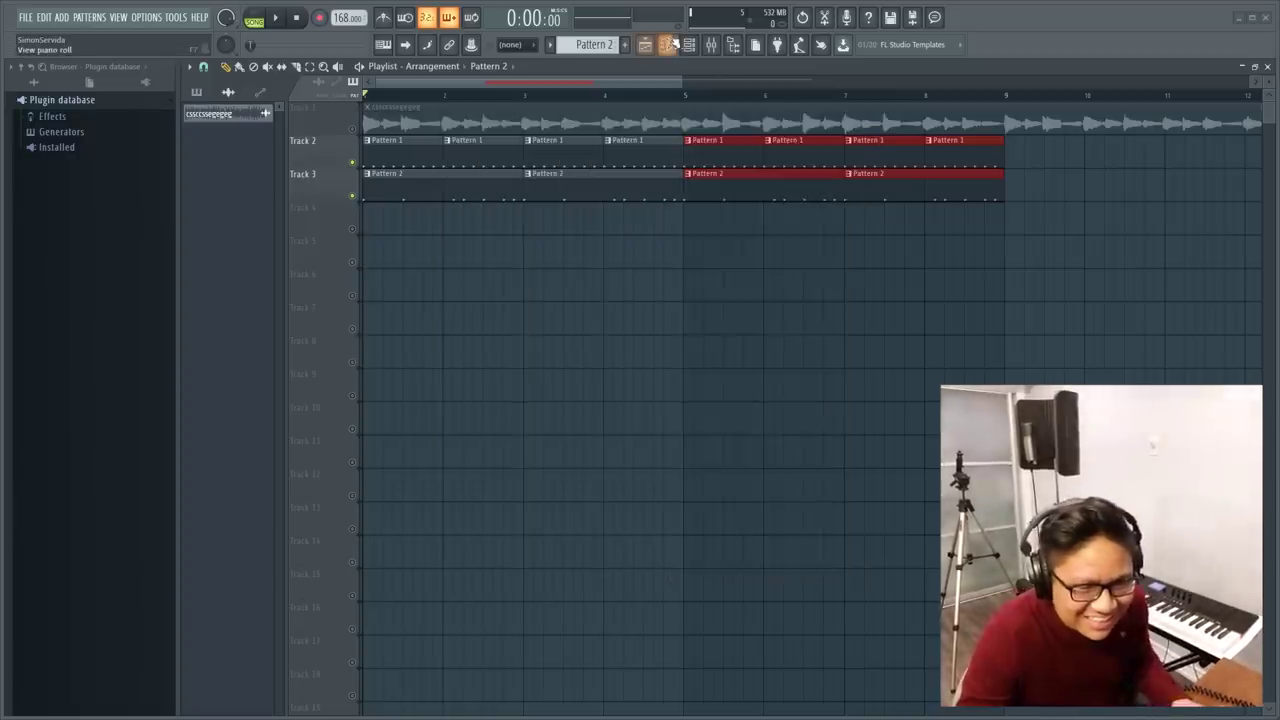
click(689, 44)
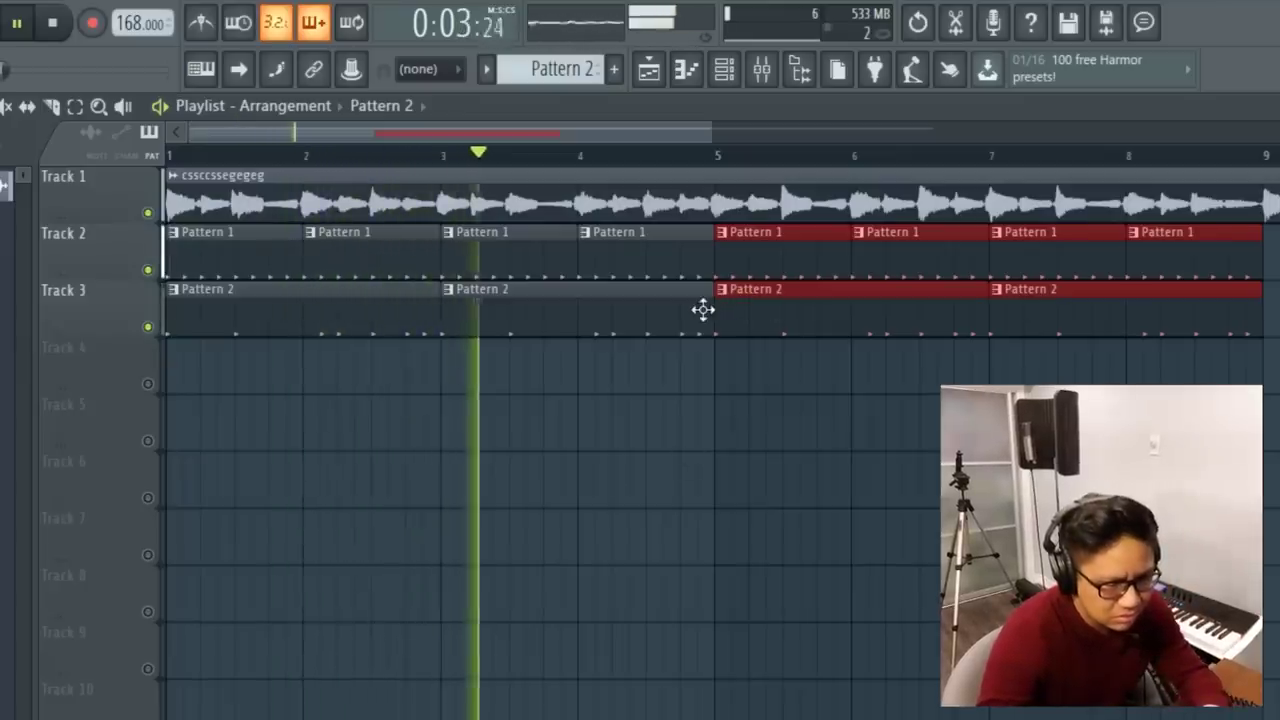
key(space)
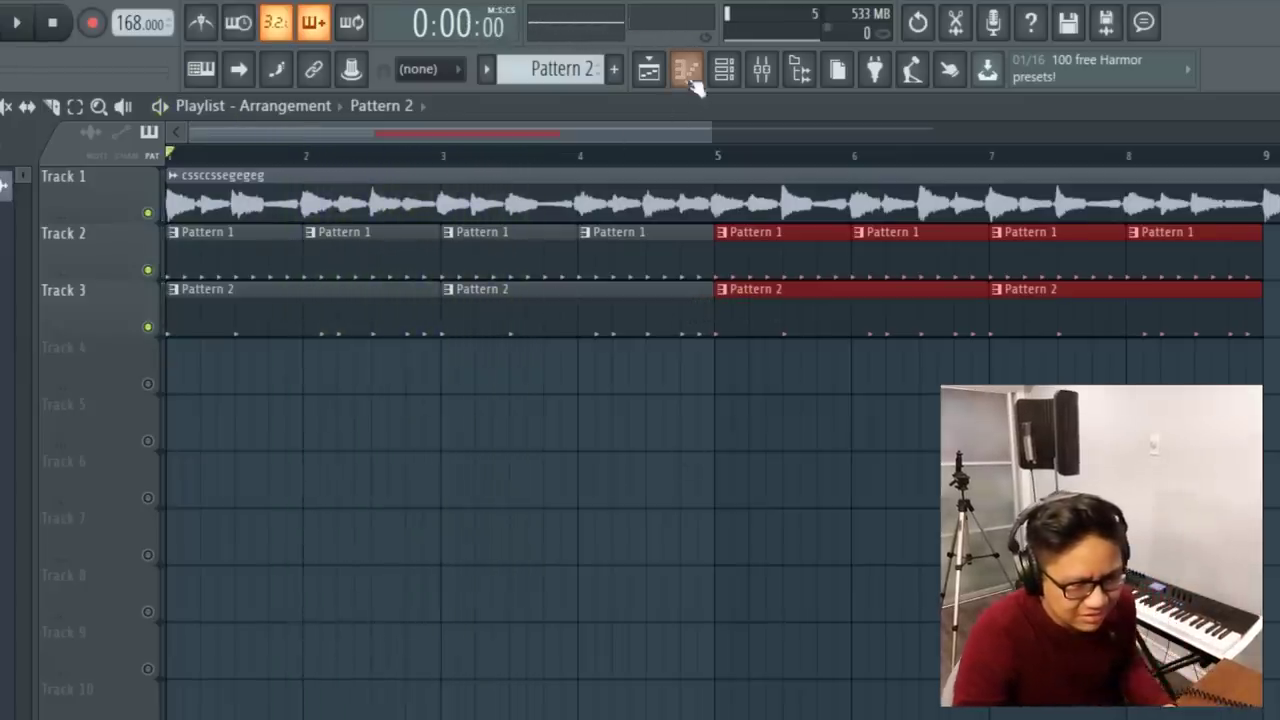
Play the opening bar and compare the melody clip's timing with the drum patterns below it.
drag(712, 132, 232, 134)
scroll(337, 198, down, 2)
mouse_move(535, 490)
mouse_down()
mouse_move(374, 163)
mouse_move(463, 291)
mouse_move(538, 505)
mouse_up()
scroll(526, 272, down, 1)
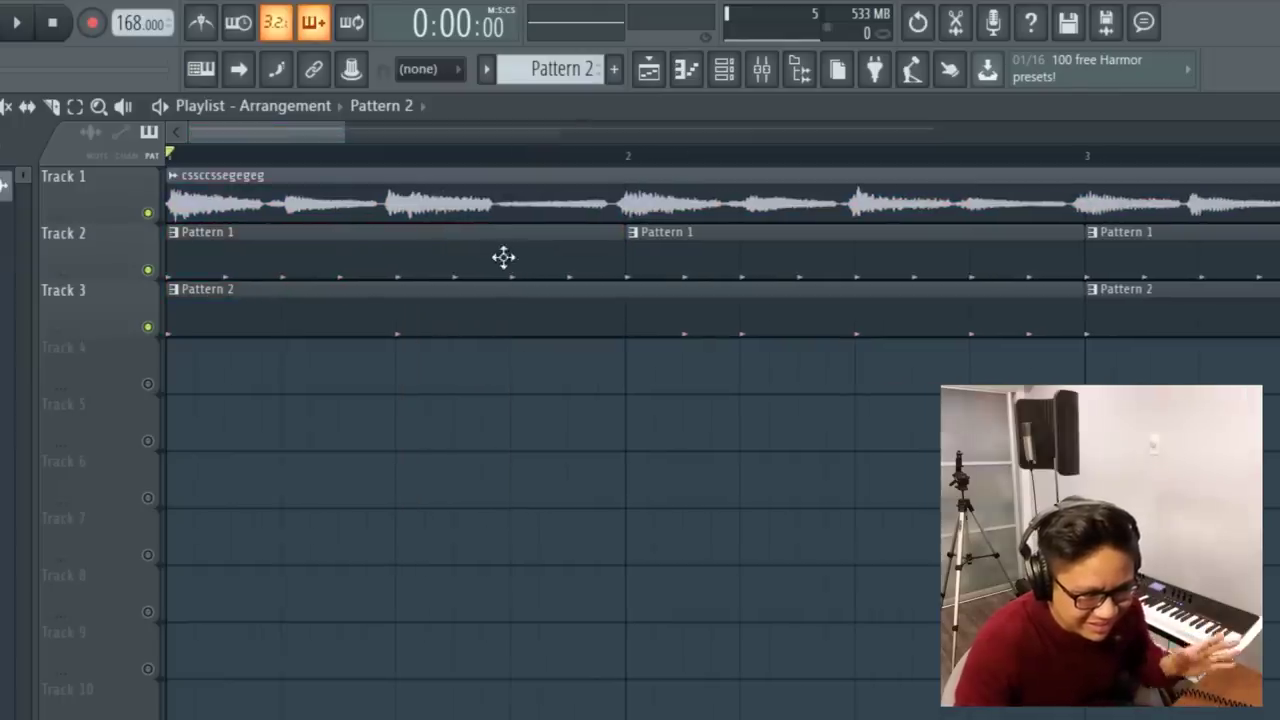
key(space)
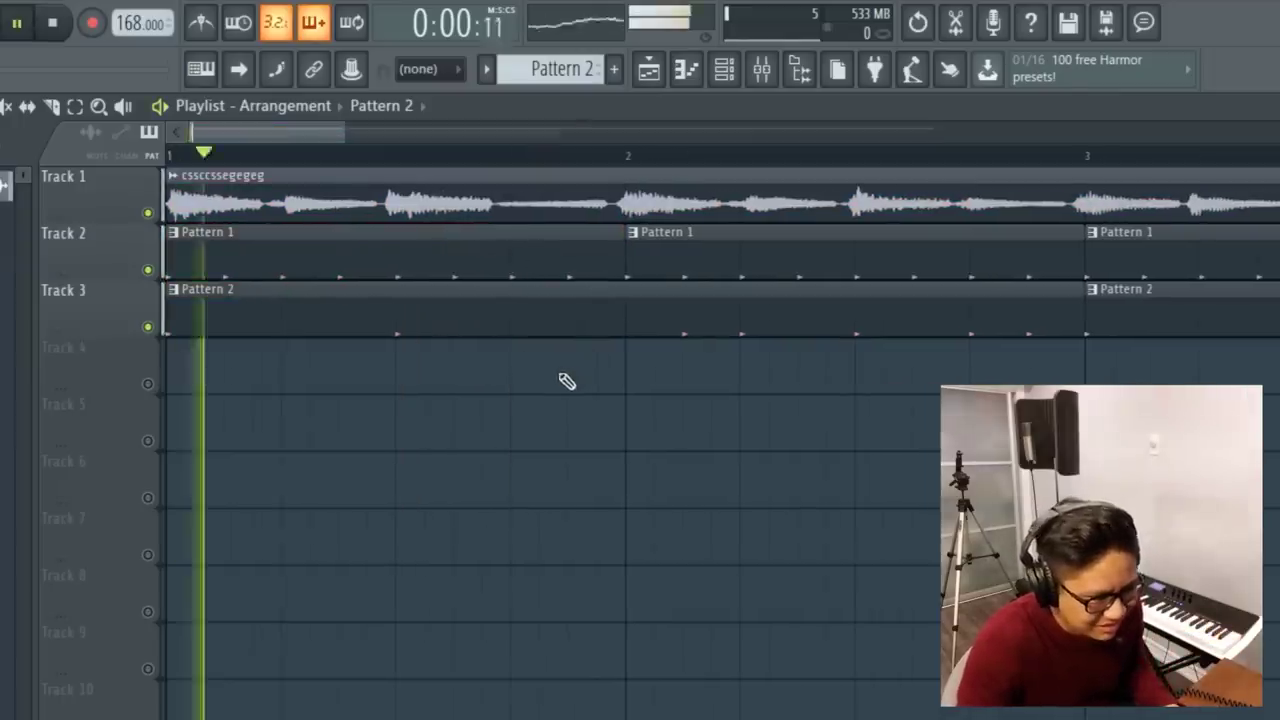
key(space)
scroll(455, 292, down, 3)
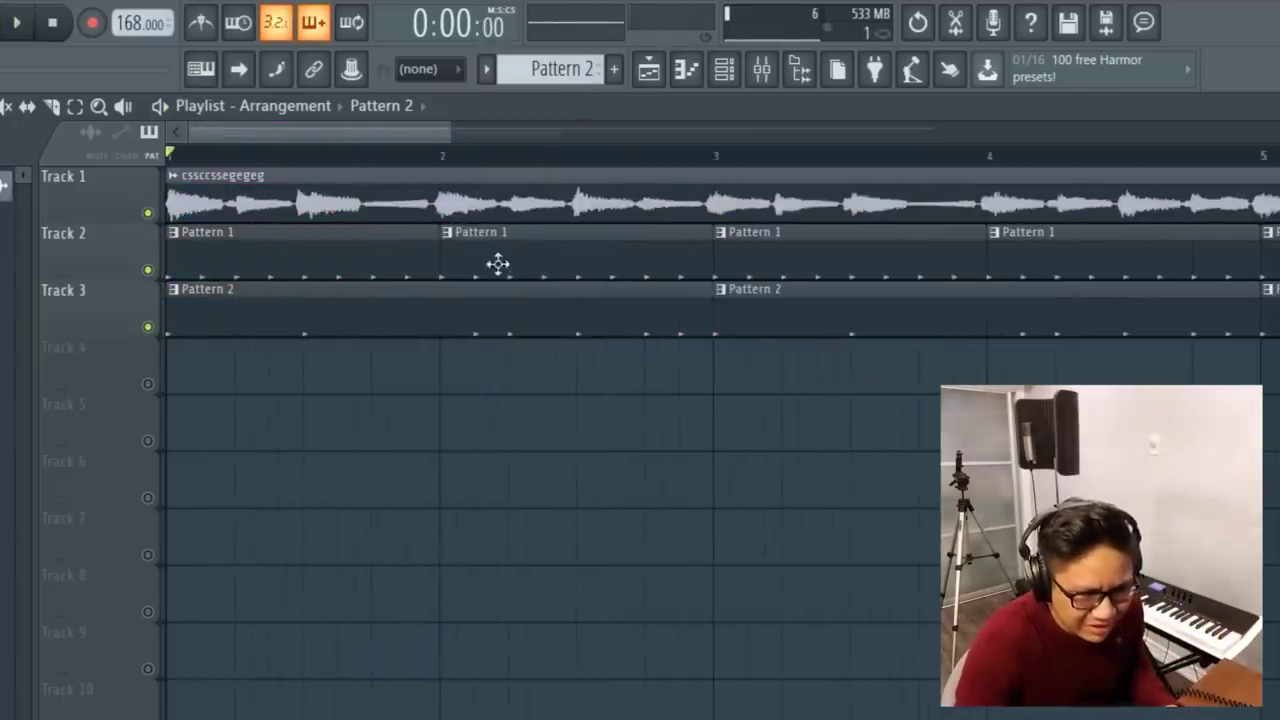
Nudge the melody clip on Track 1 slightly forward in time and play the arrangement to check the timing.
scroll(268, 209, up, 5)
drag(292, 203, 302, 201)
key(space)
scroll(586, 328, down, 4)
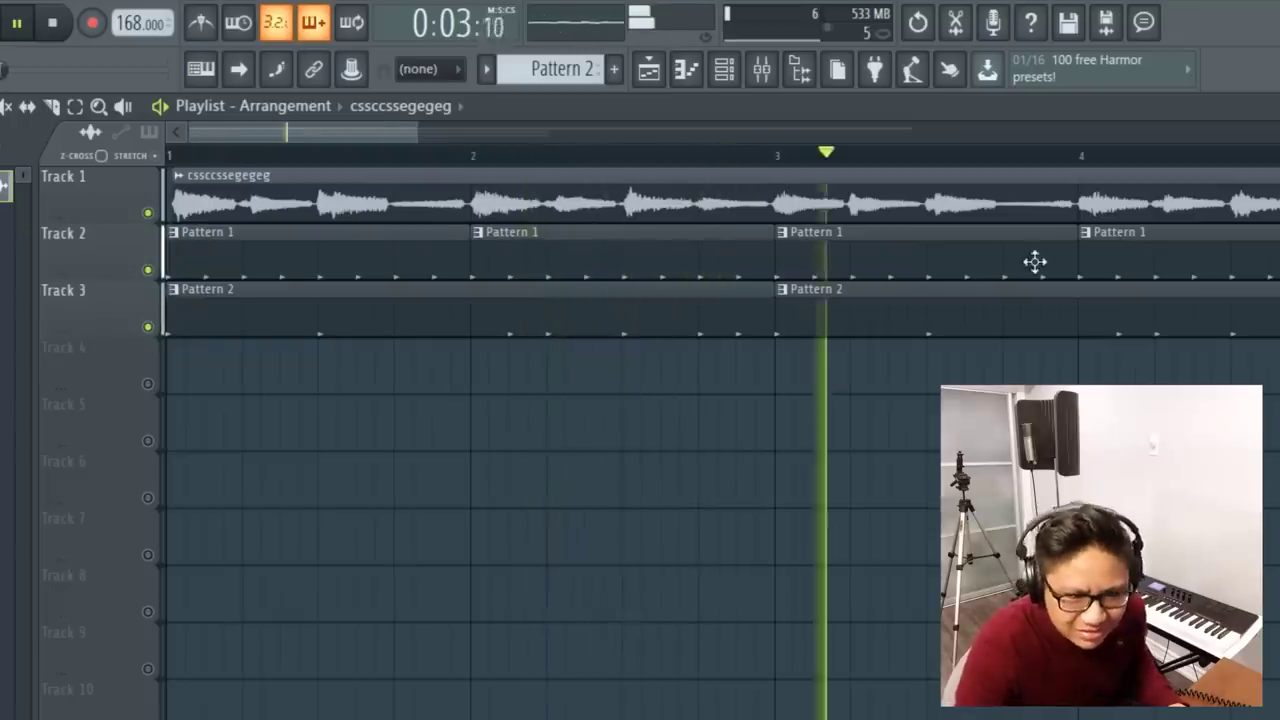
scroll(1034, 263, down, 2)
scroll(1169, 240, down, 2)
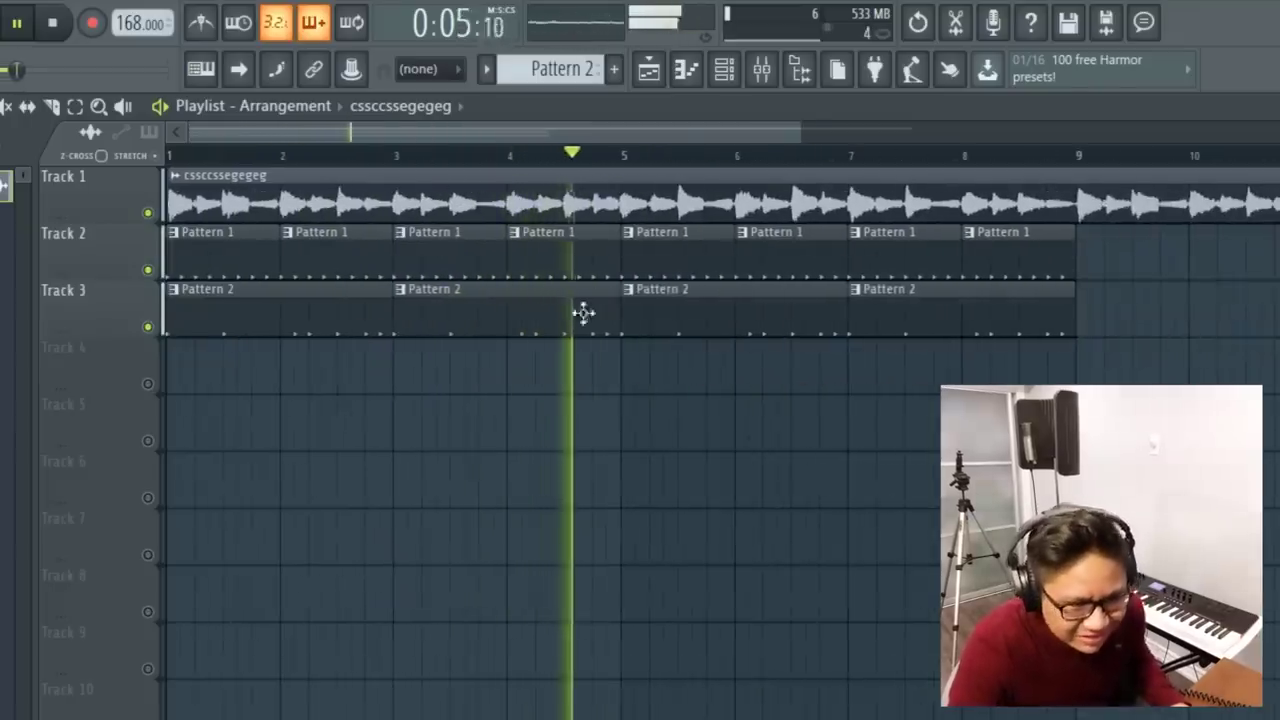
key(space)
click(761, 69)
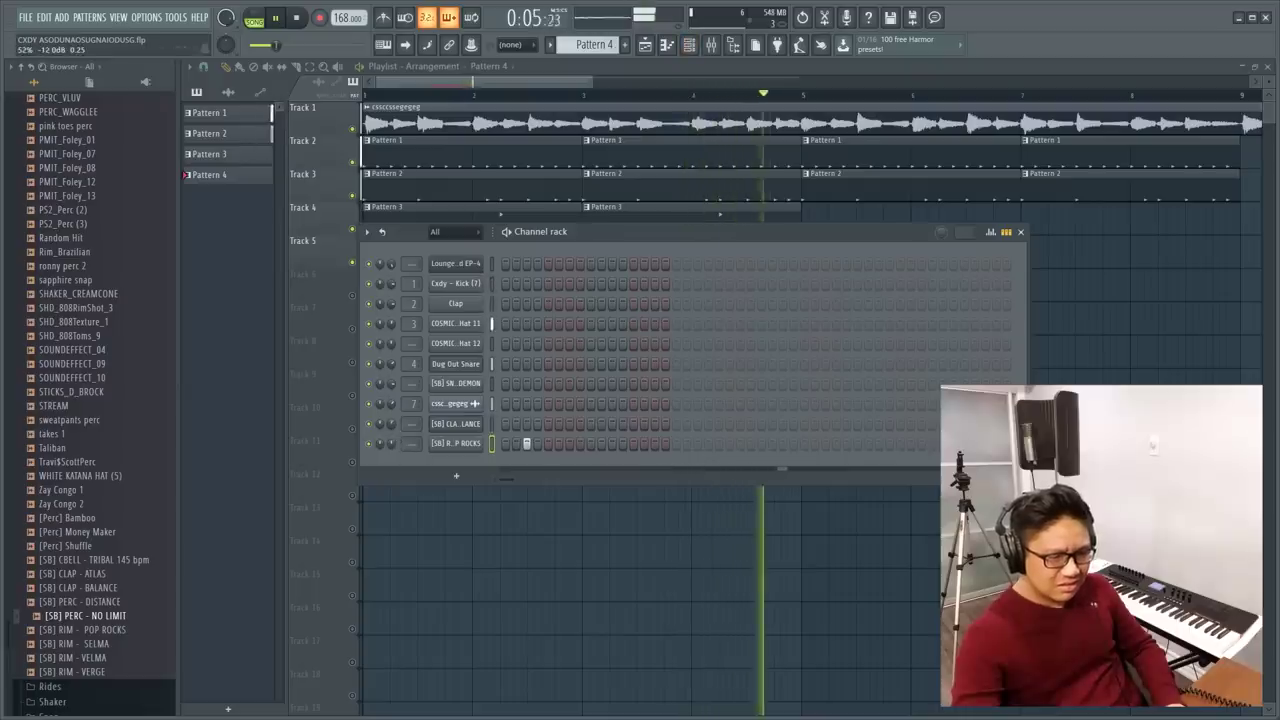
Stop playback and add the Cxdy - OH (2) open hat from the Cxdy v.III drum kit as a new channel.
click(536, 70)
key(space)
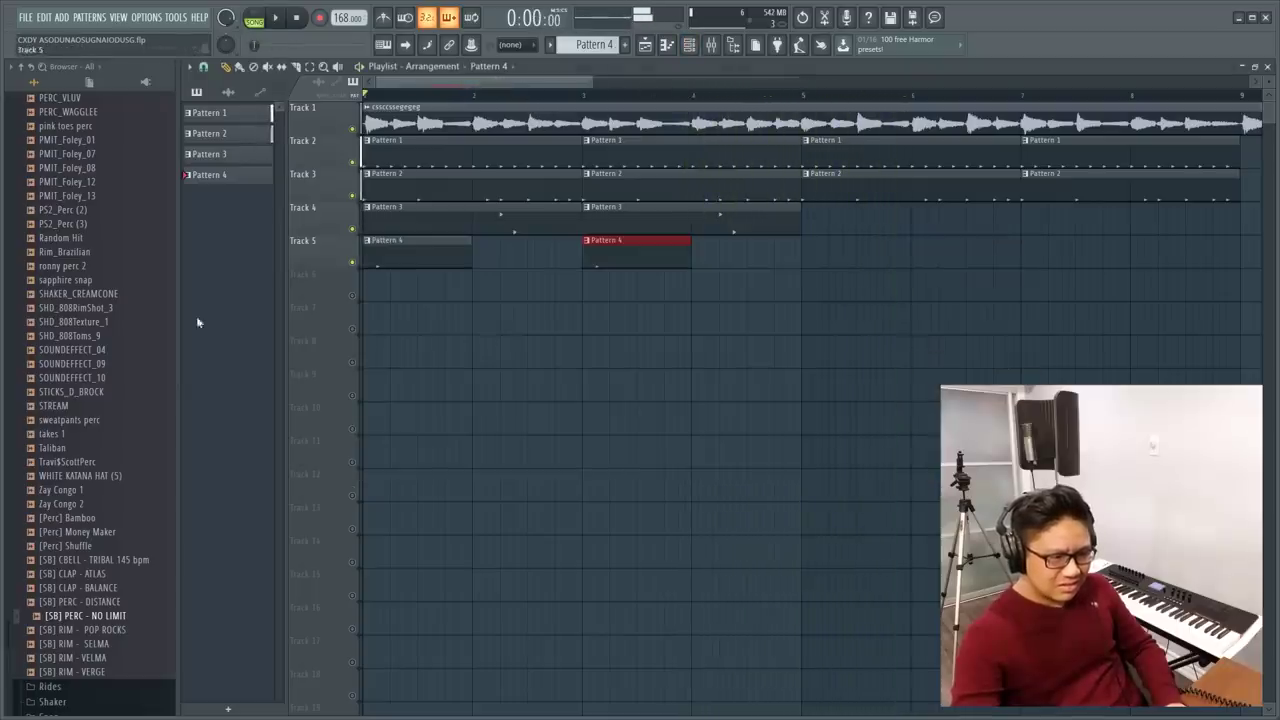
scroll(115, 353, up, 15)
scroll(150, 370, up, 5)
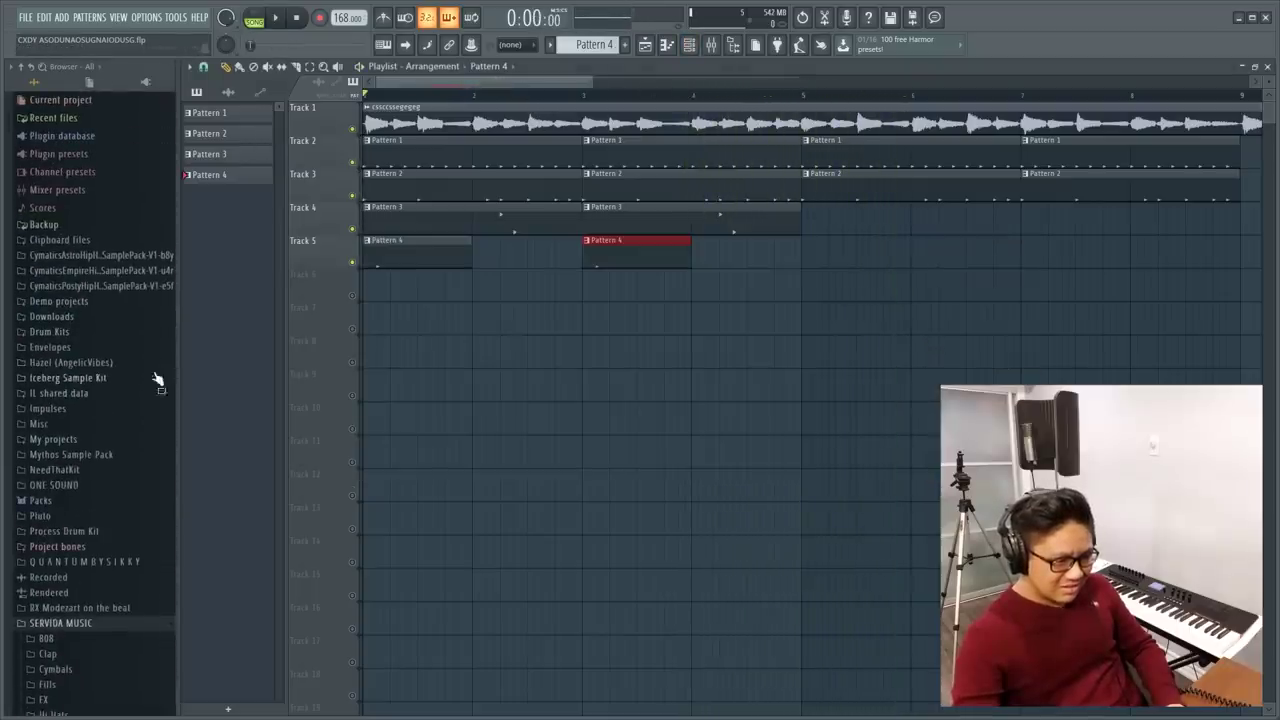
click(80, 334)
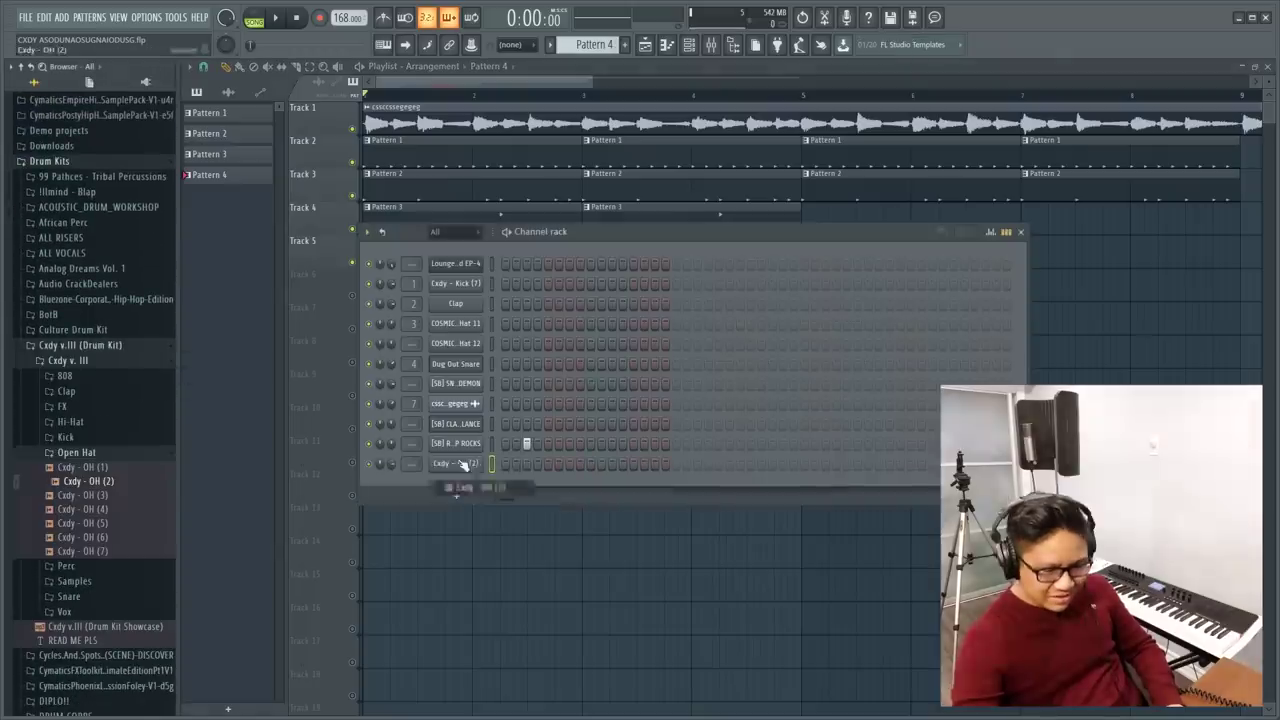
drag(88, 481, 464, 464)
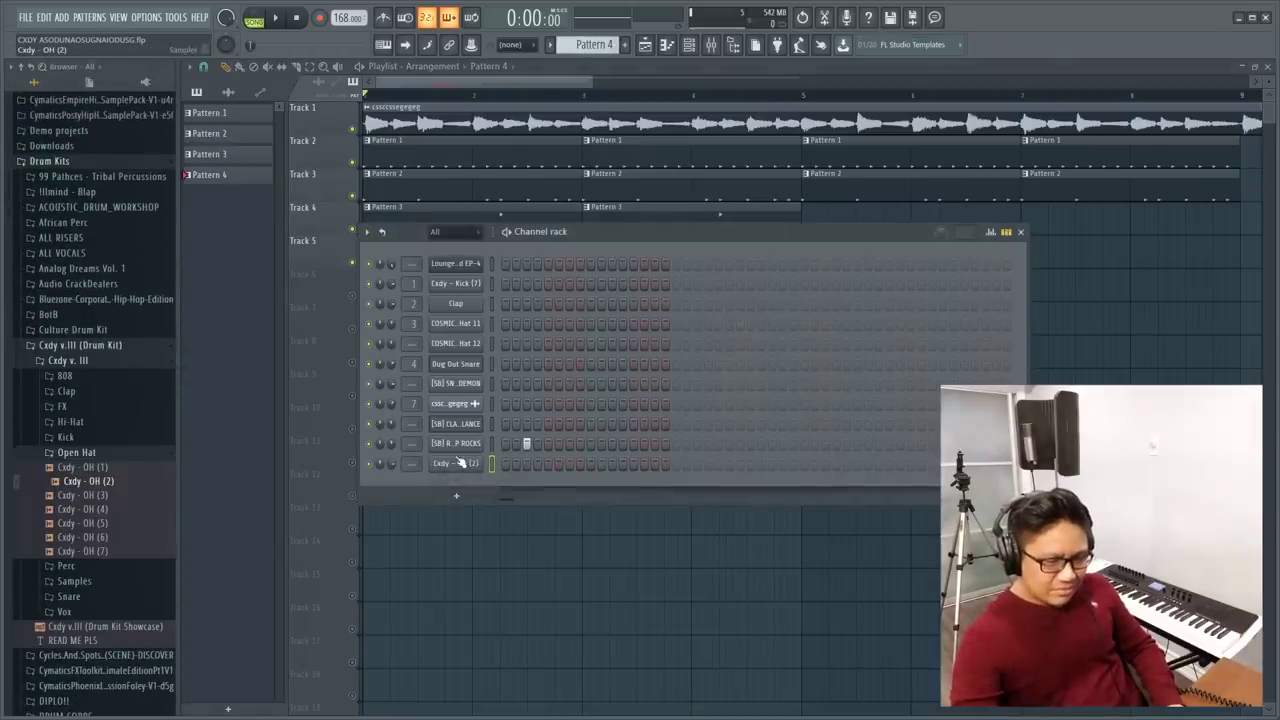
Inspect the Cxdy - OH (2) channel's sampler settings and create a fifth pattern.
click(460, 462)
click(449, 489)
key(F6)
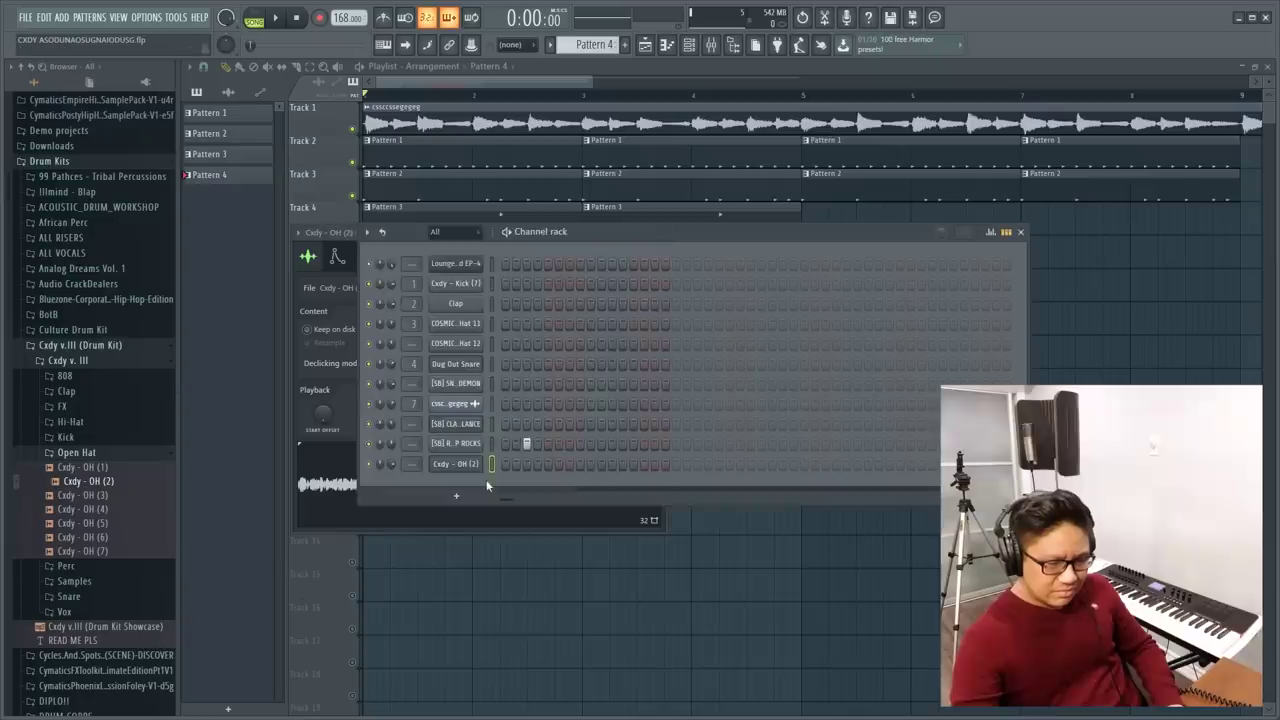
click(355, 502)
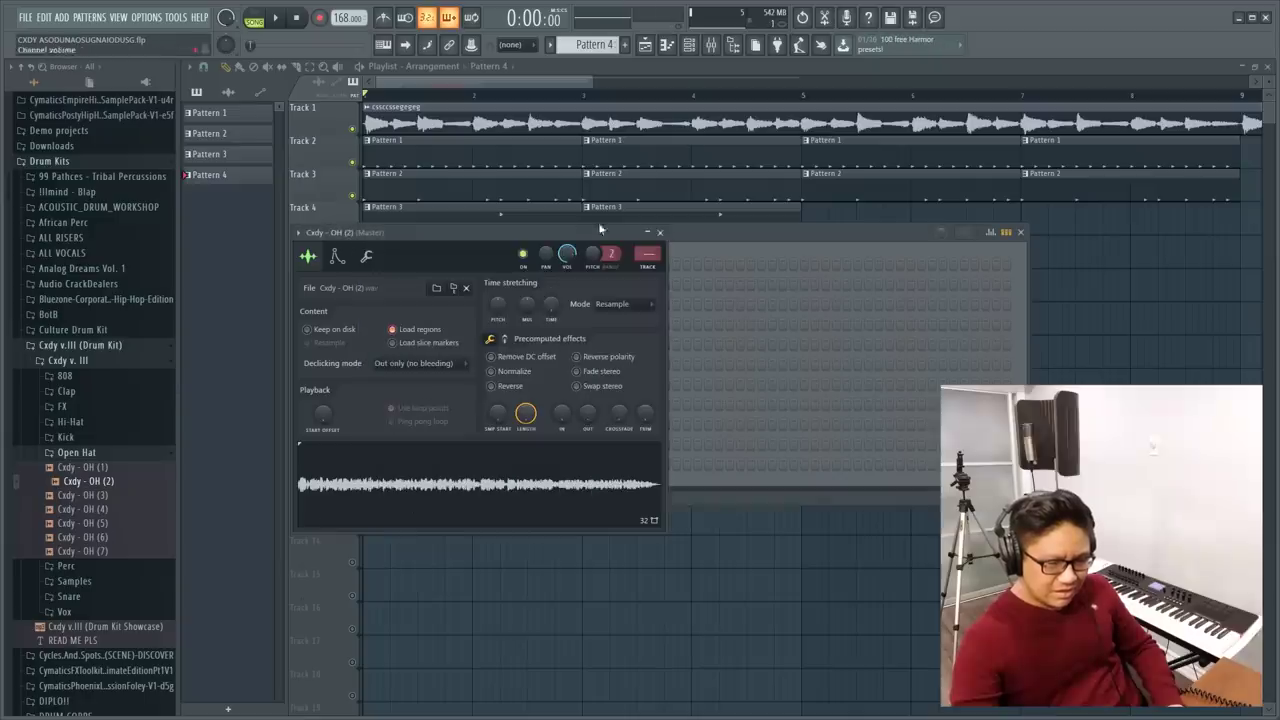
click(736, 240)
key(F4)
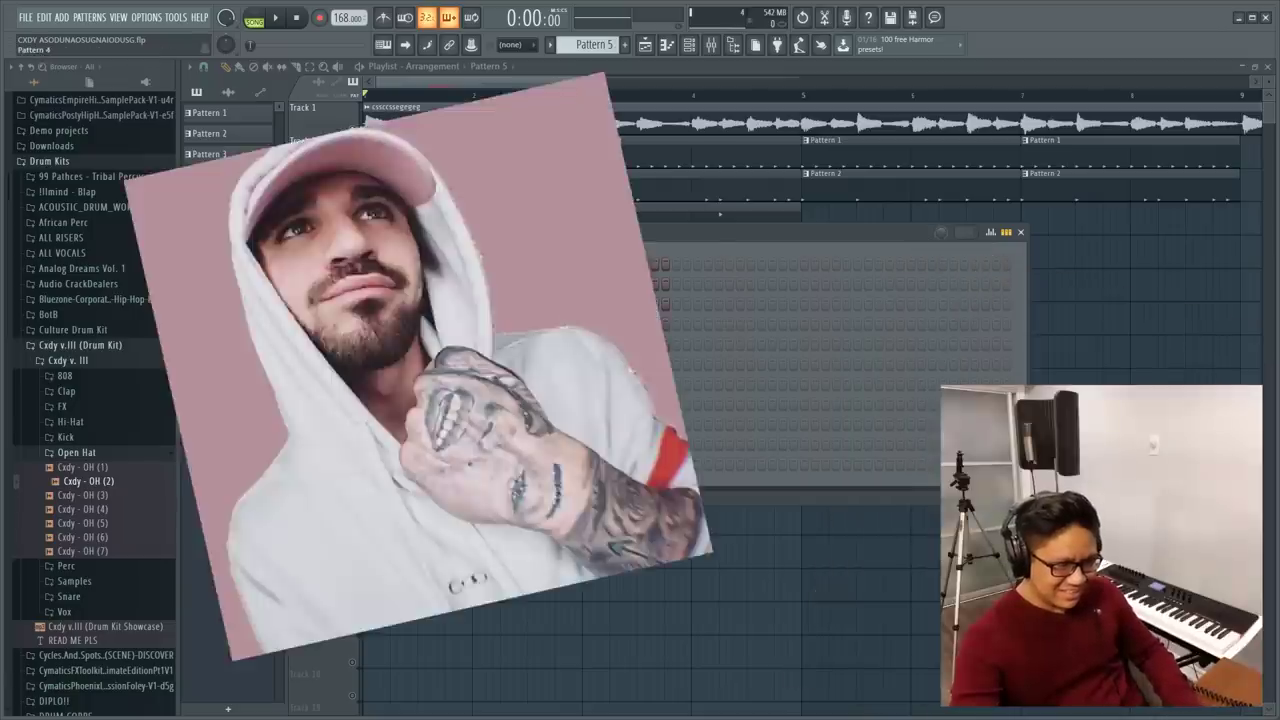
Play the arrangement with Pattern 5 on Track 6 and check its open hat step in the channel rack.
click(688, 46)
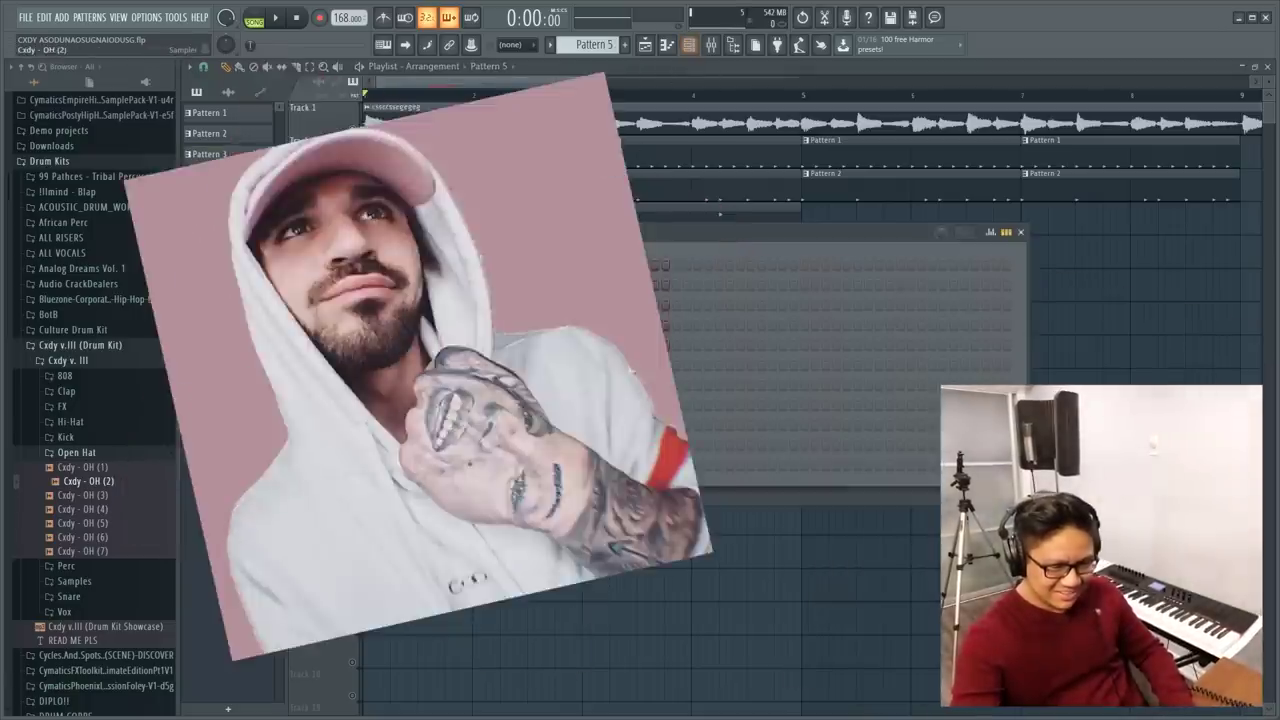
click(688, 46)
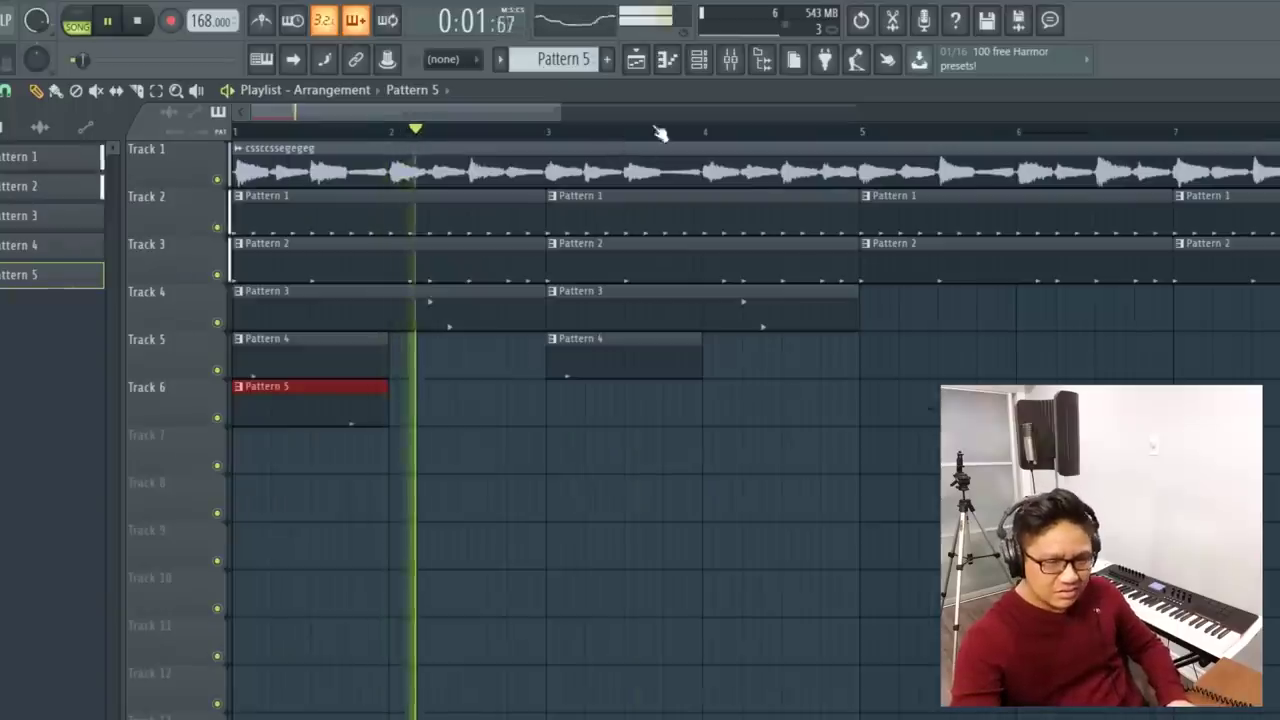
click(699, 59)
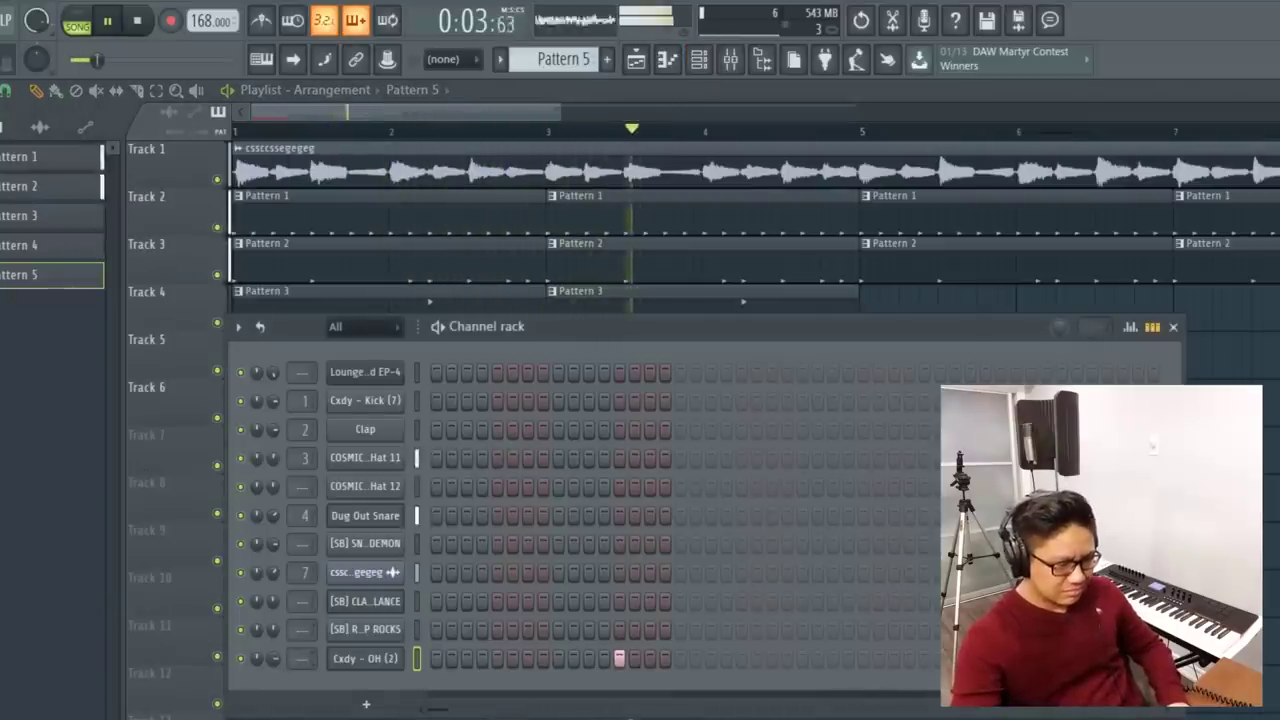
key(space)
Open the Cxdy - OH (2) note in the piano roll, transpose it down two semitones and play the arrangement.
right_click(366, 662)
click(390, 660)
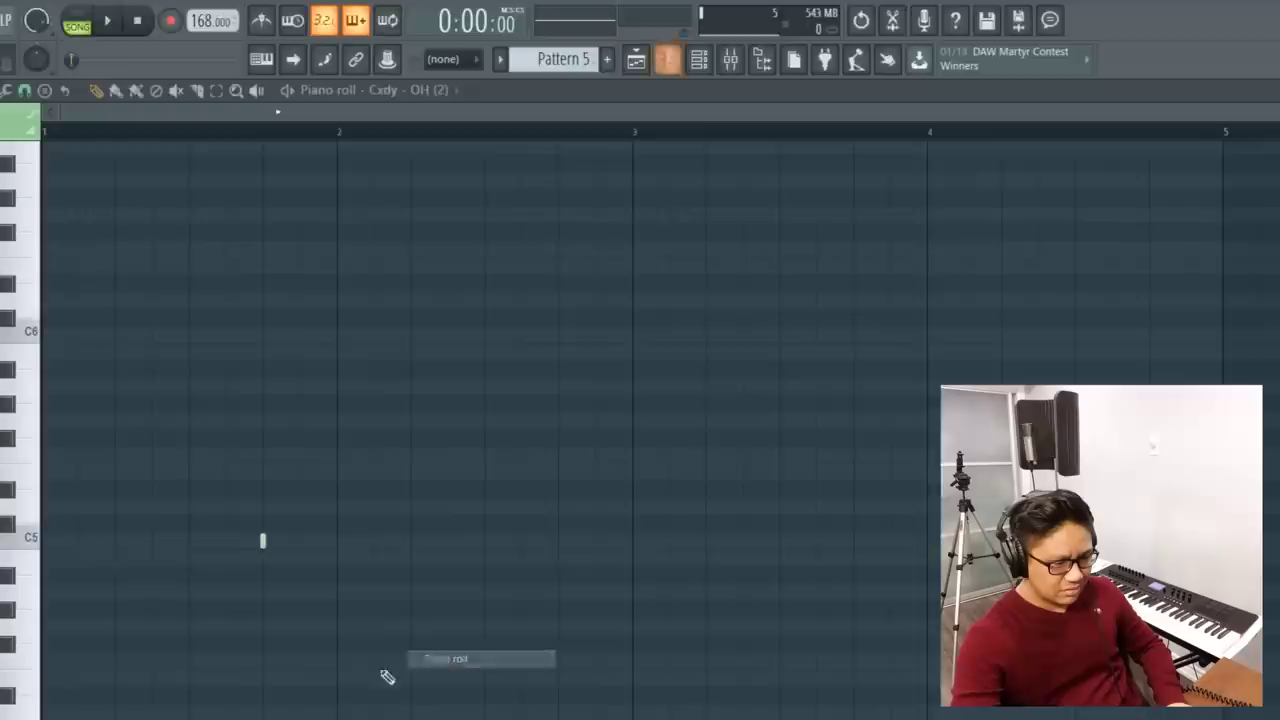
key(shift+Down)
key(shift+Down)
key(space)
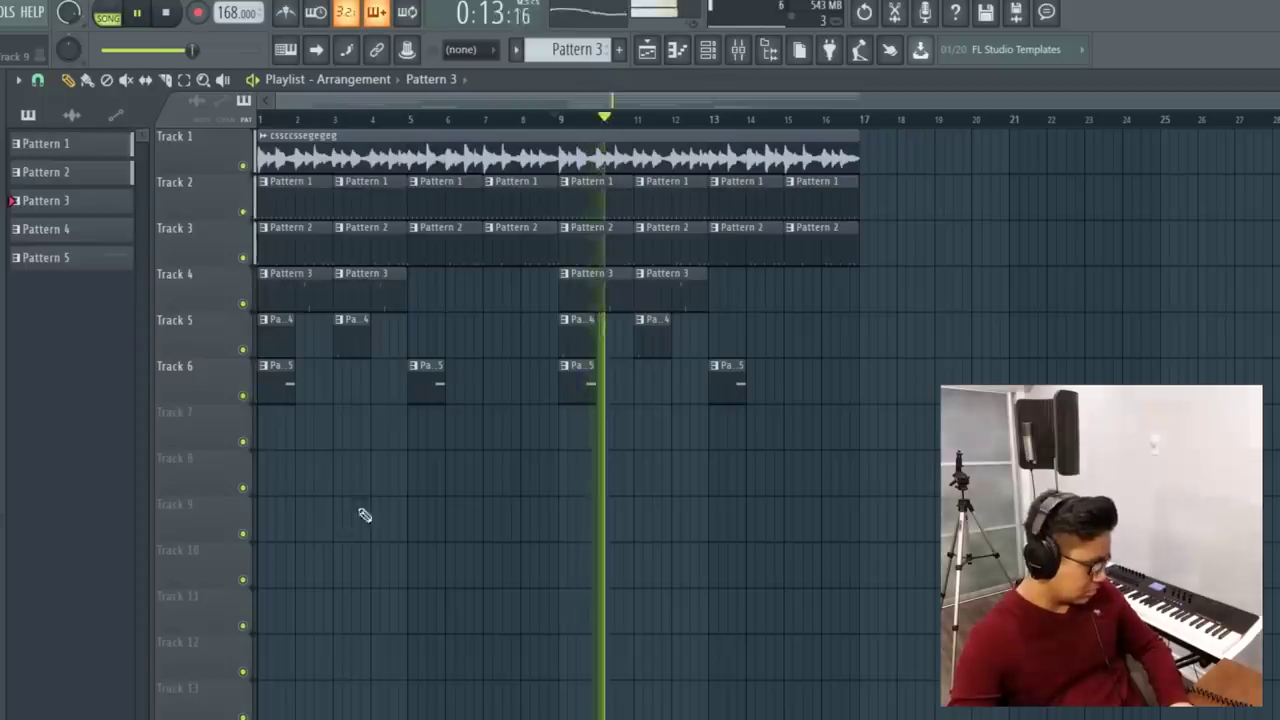
Stop playback and add the 808 (Uppercut) sample from the SERVIDA MUSIC 808 folder as a new channel.
key(space)
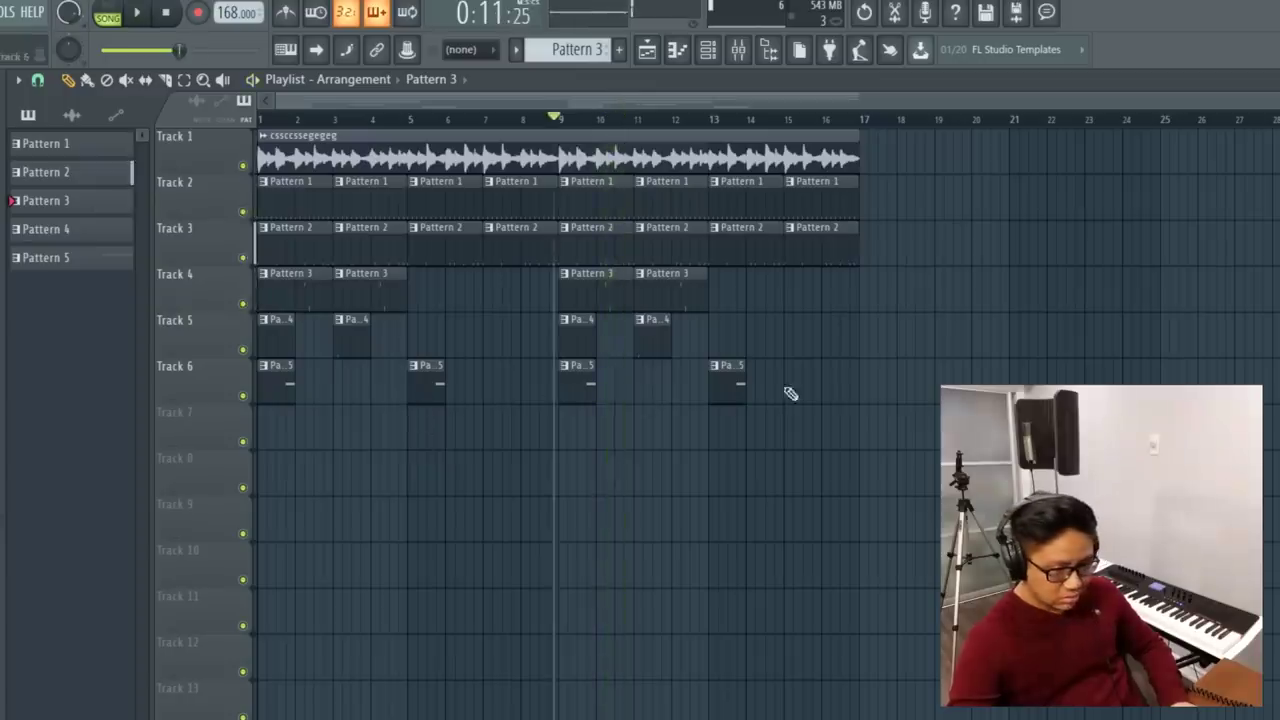
scroll(794, 284, up, 3)
scroll(638, 150, down, 4)
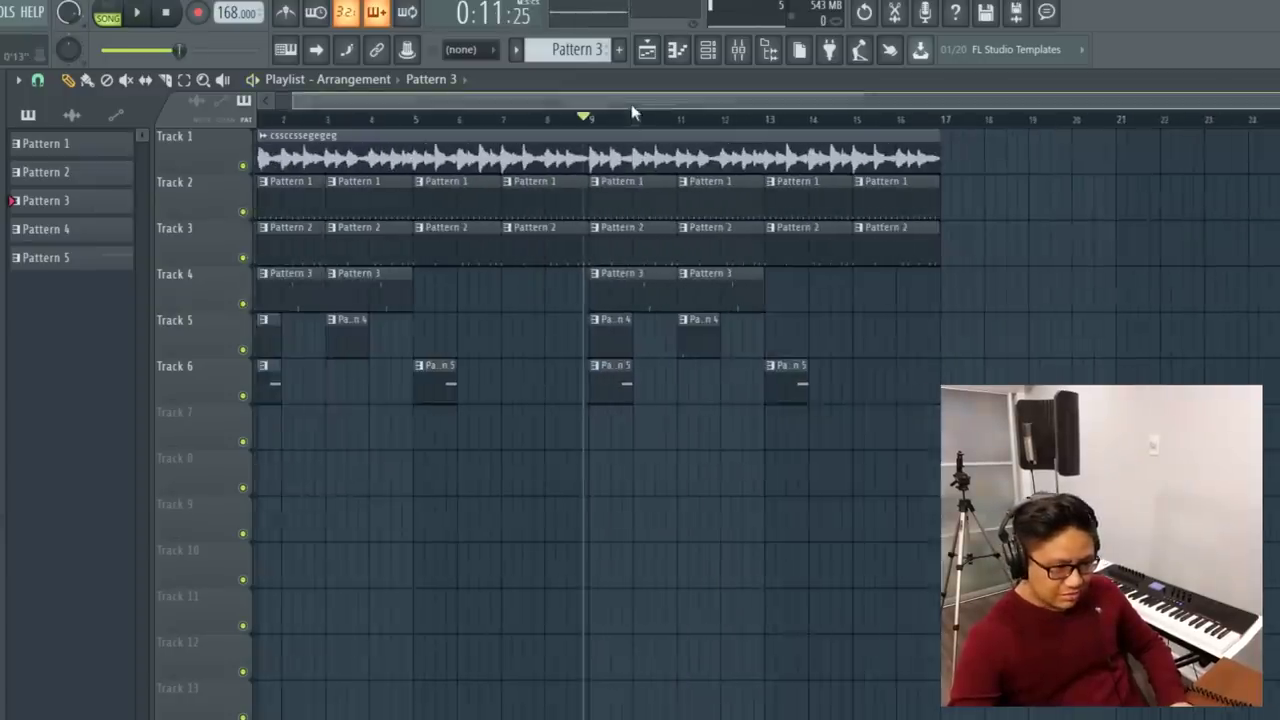
drag(631, 104, 592, 104)
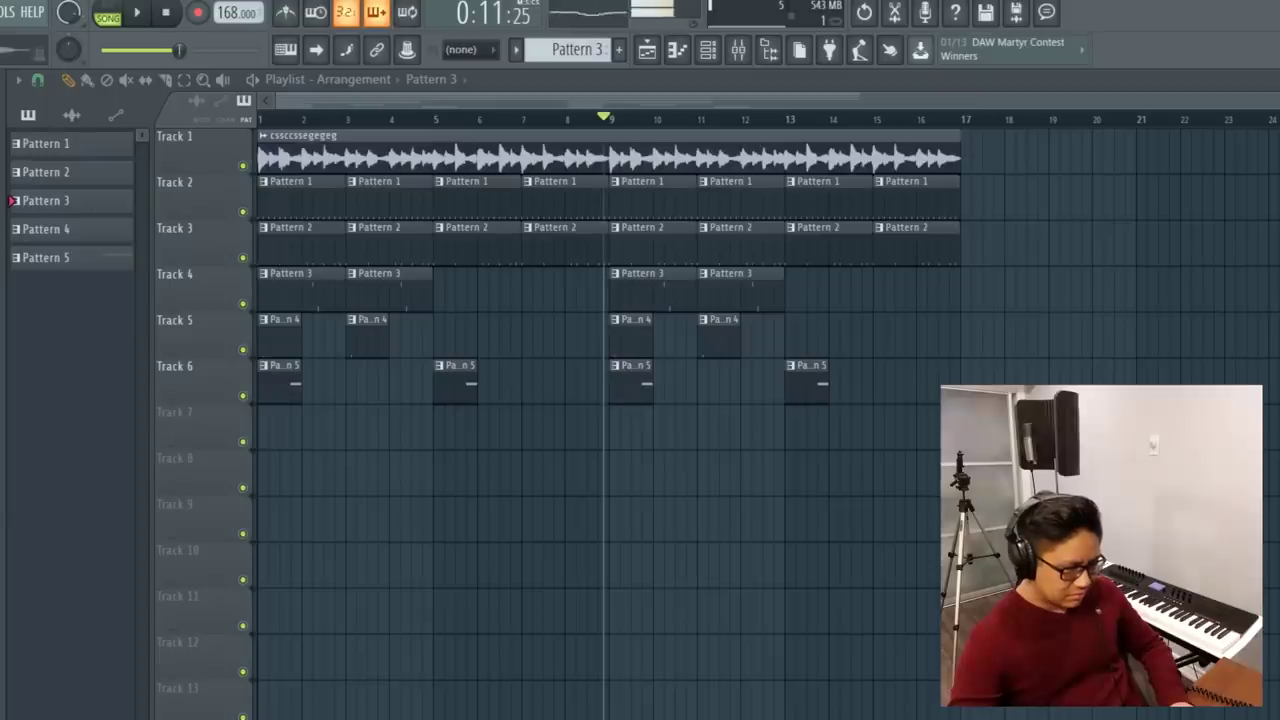
drag(73, 332, 268, 392)
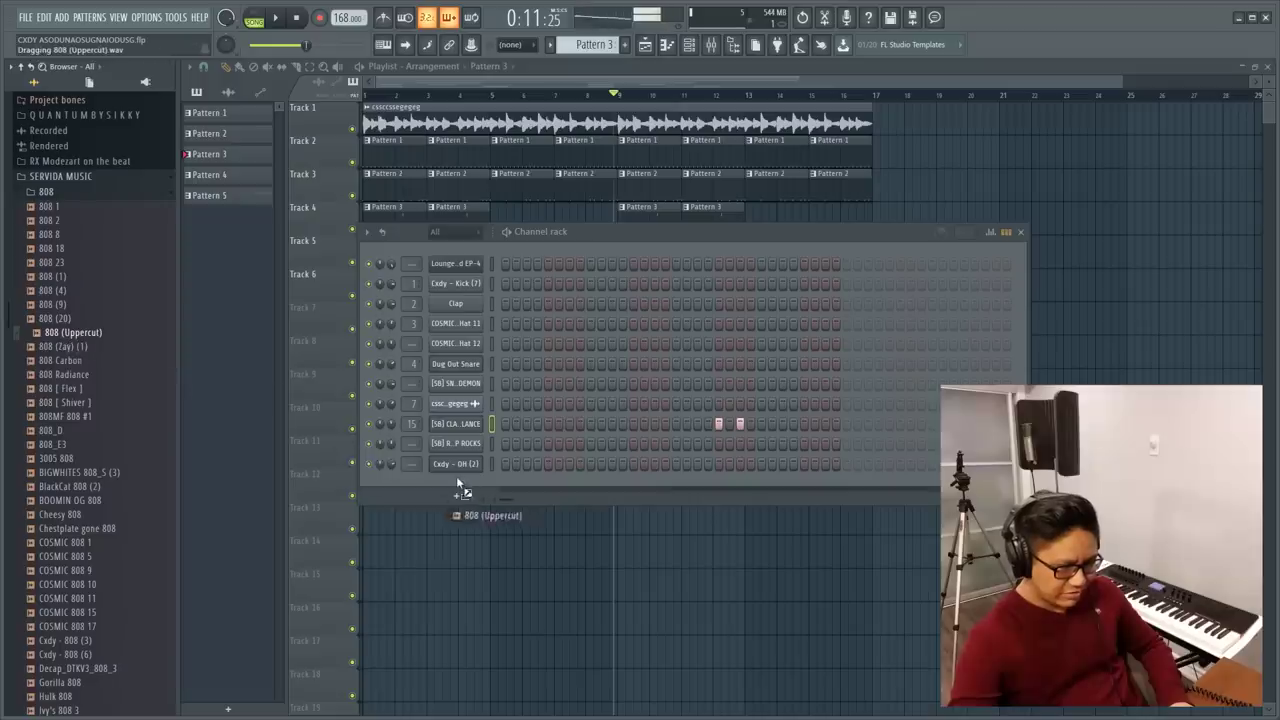
drag(457, 483, 457, 484)
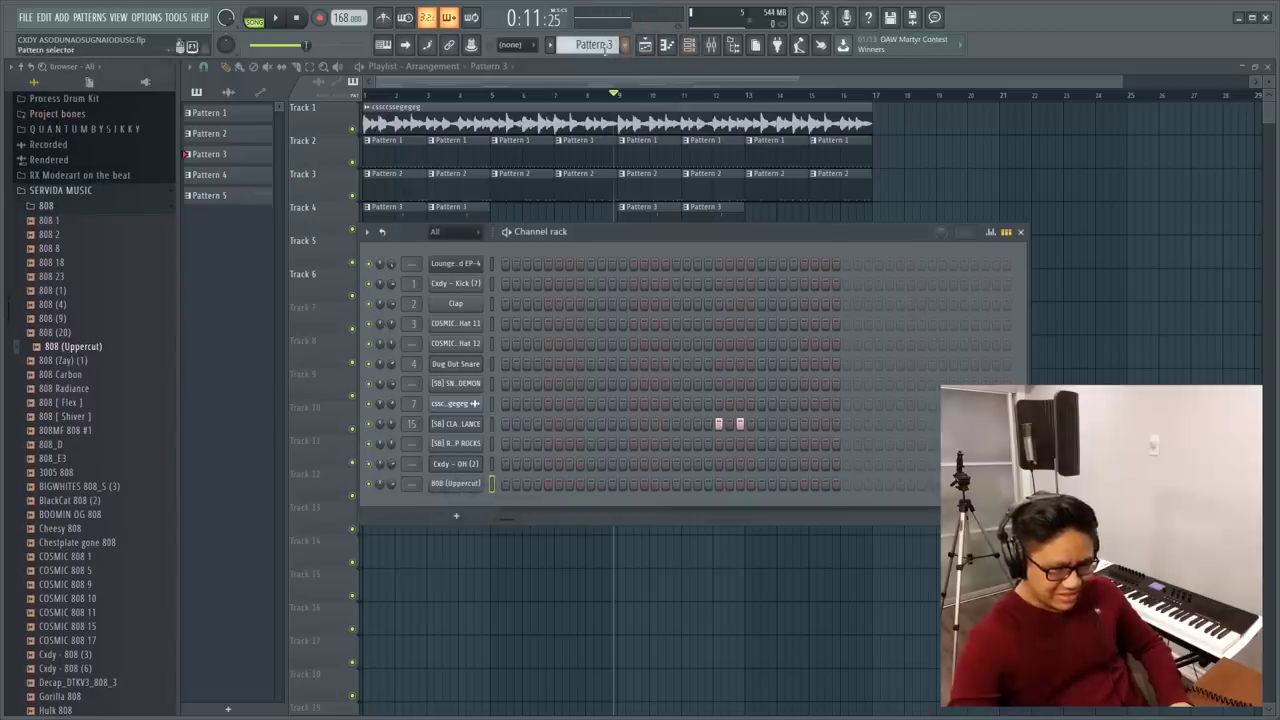
Create a new pattern named 808 and bring up the channel rack.
click(547, 47)
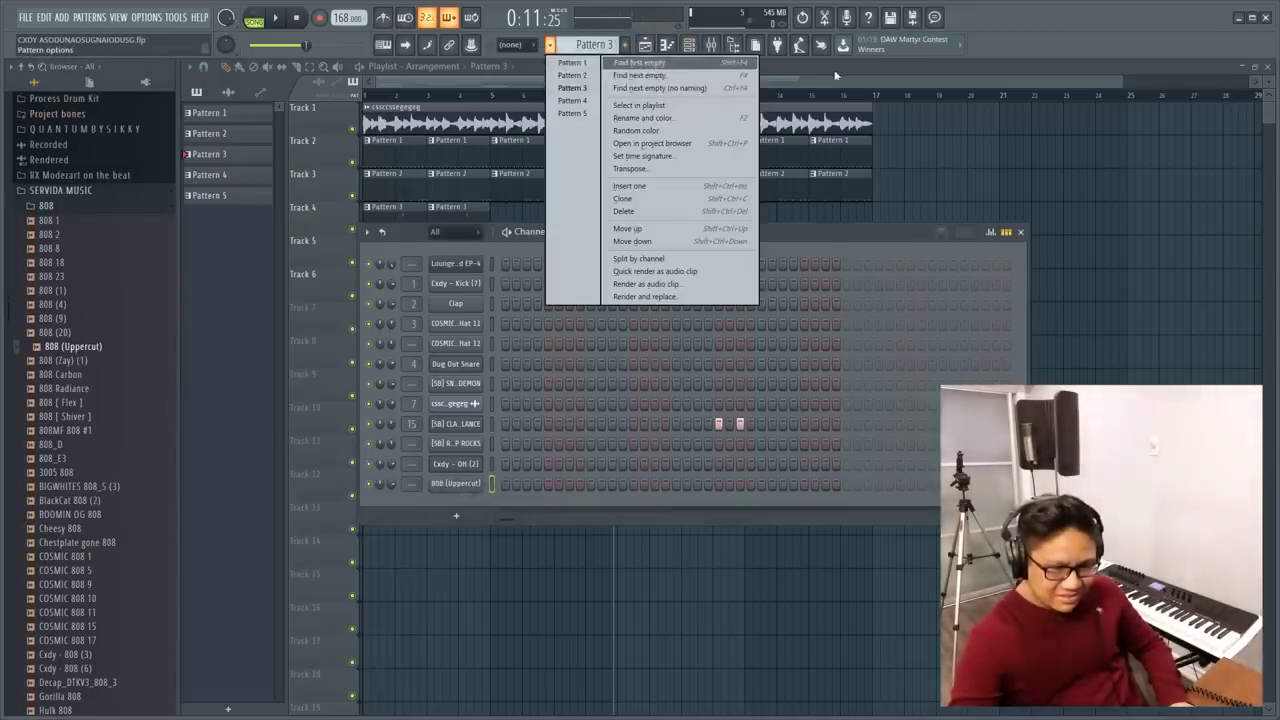
click(713, 46)
click(690, 46)
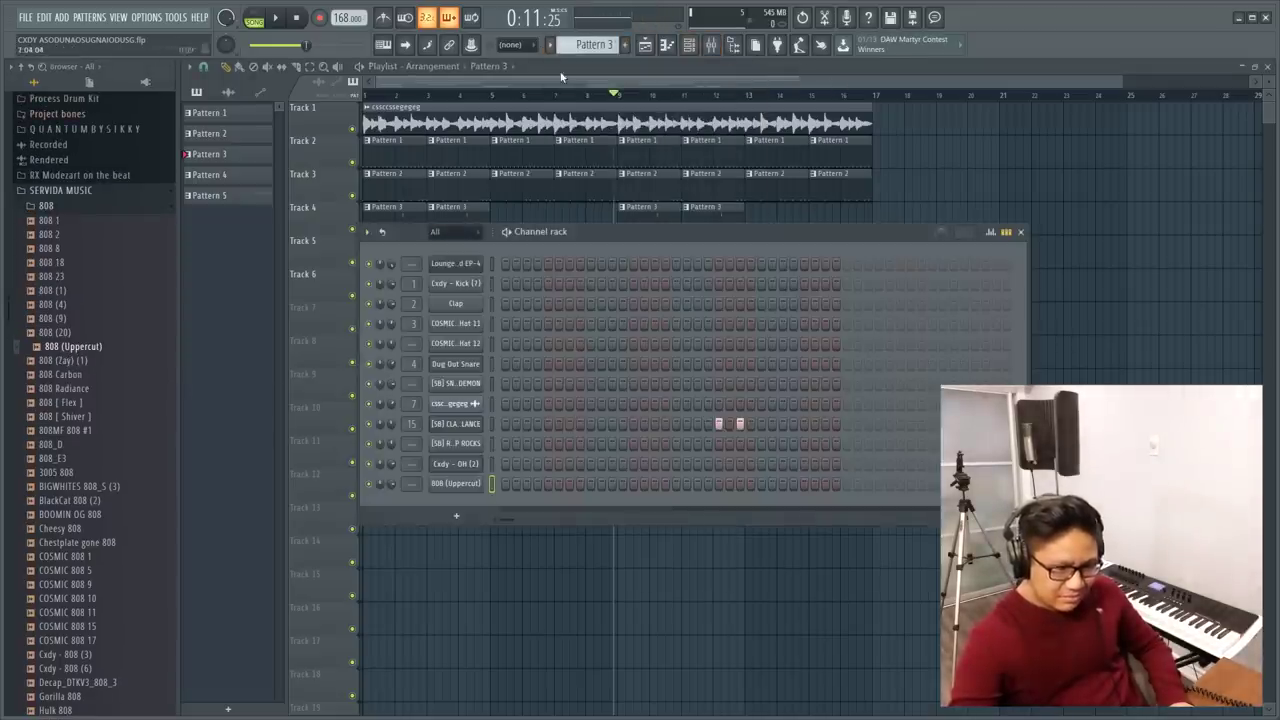
key(F6)
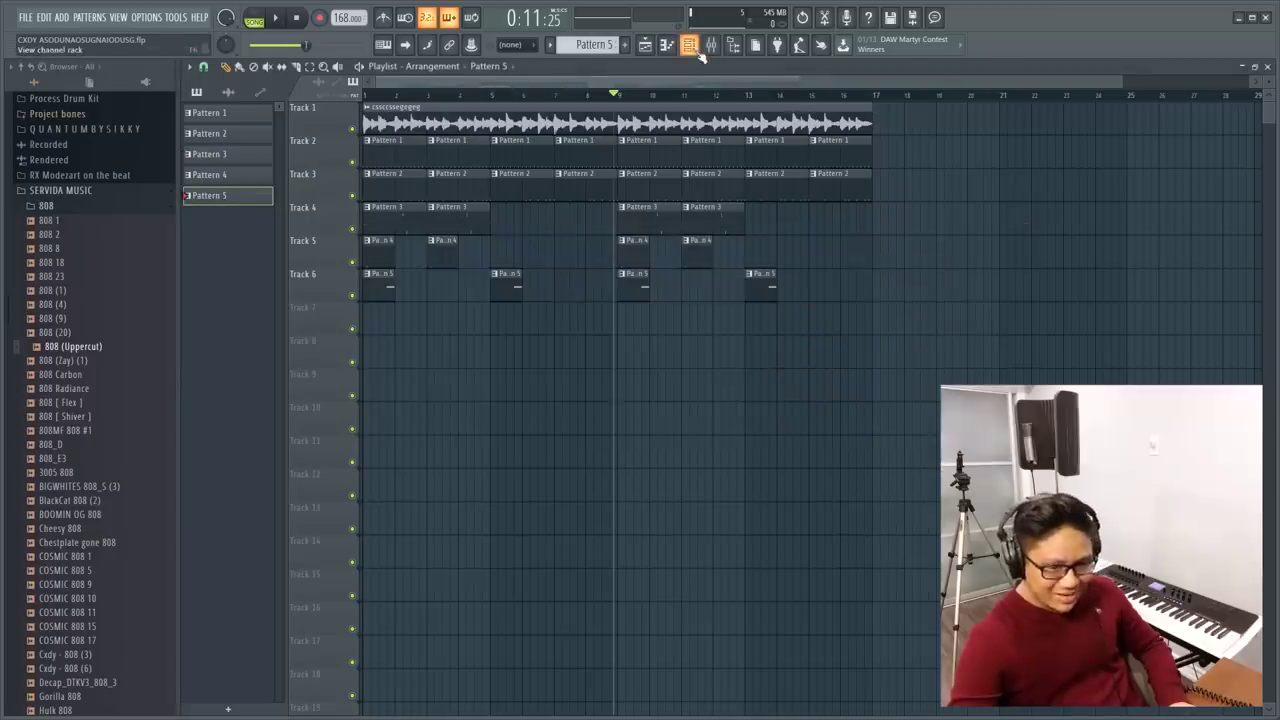
click(625, 45)
text(8)
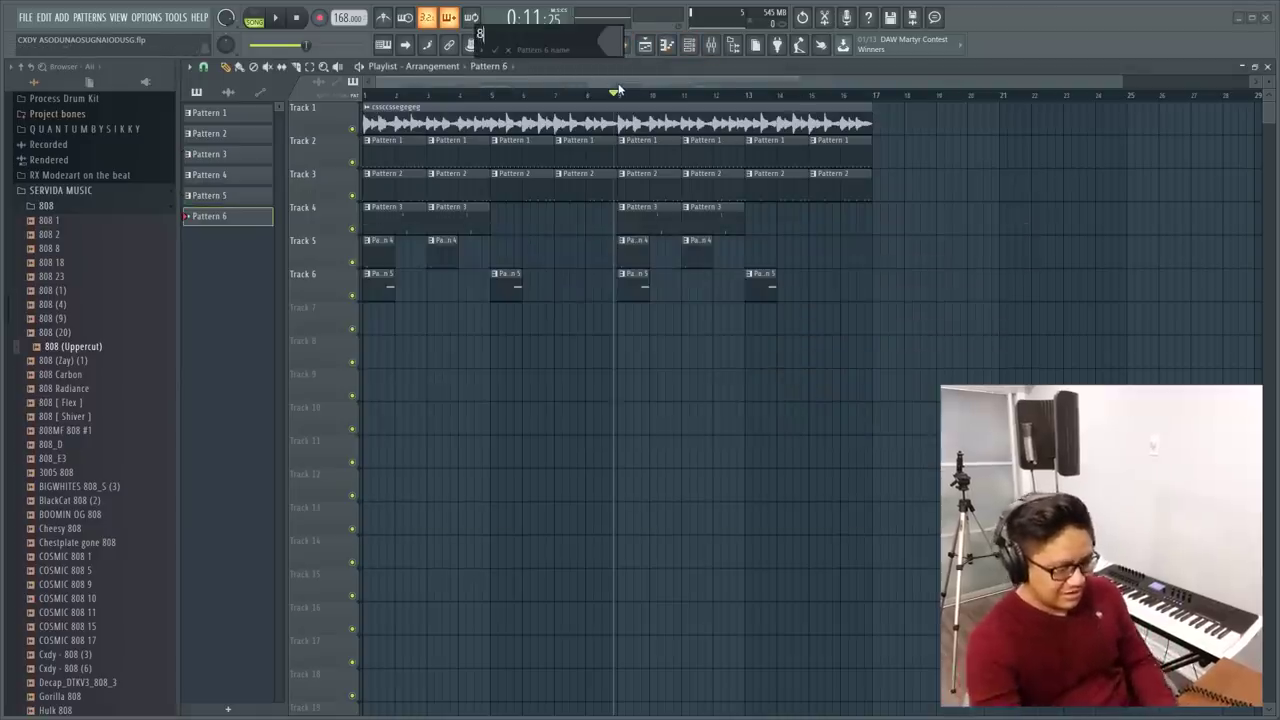
text(08)
key(Return)
key(F6)
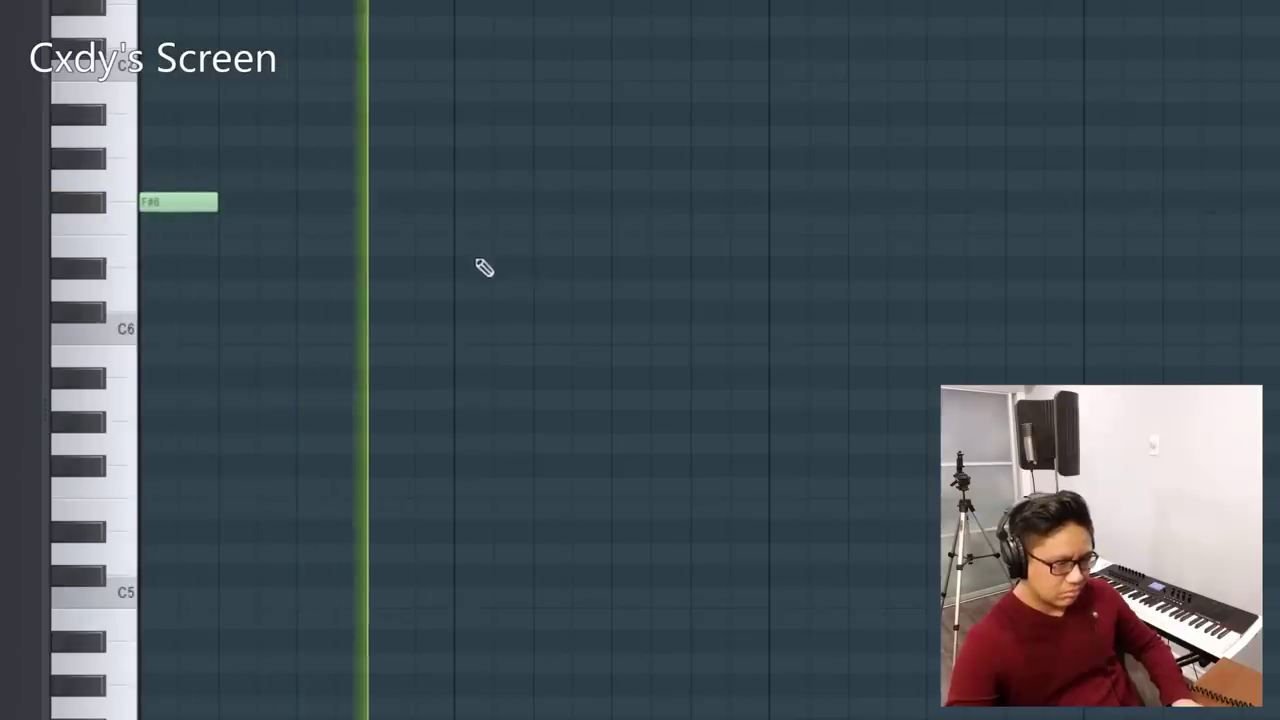
Add a second F#6 note on beat two of bar 2 in the piano roll and toggle playback.
click(540, 204)
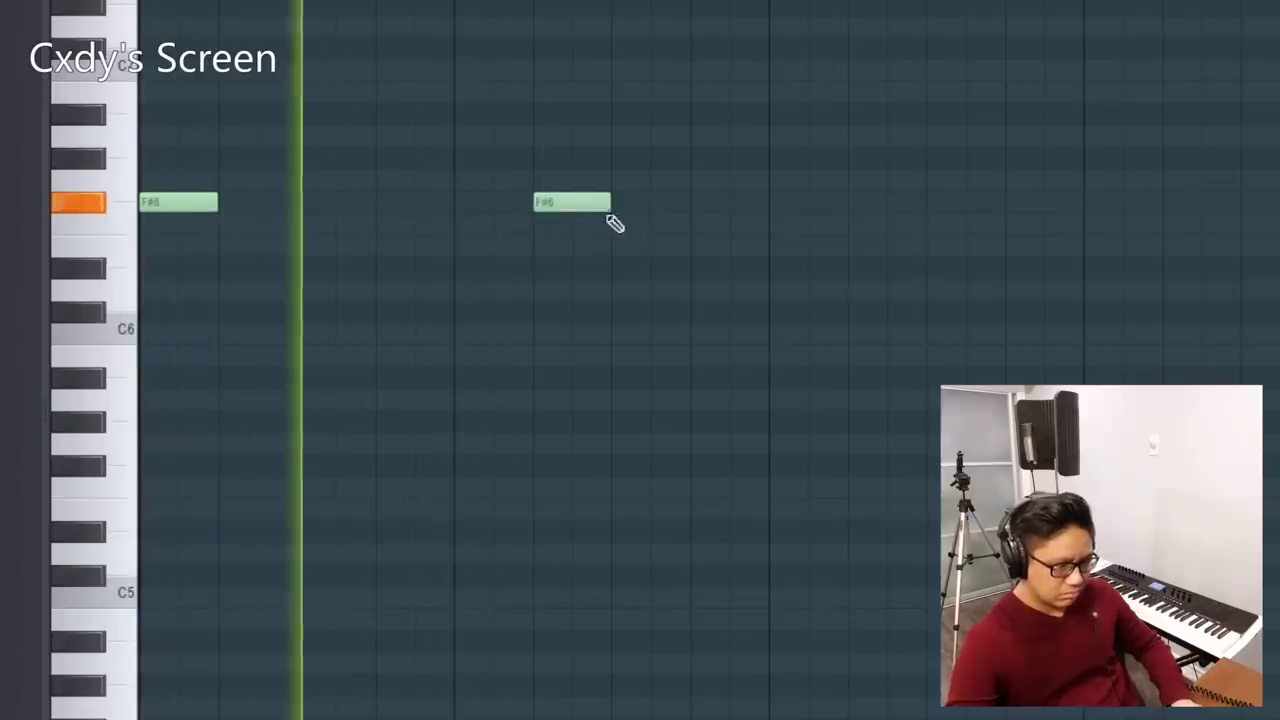
key(space)
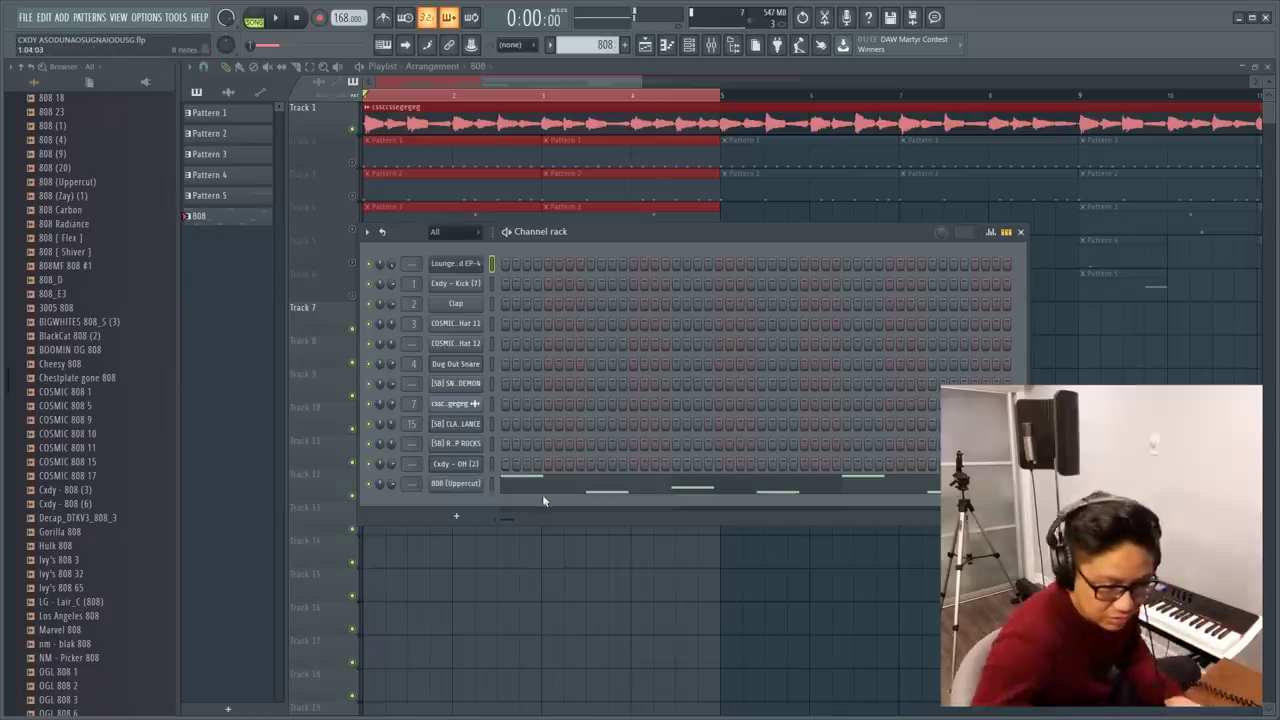
Open the 808 (Uppercut) notes in the piano roll, raise bar 2's opening note to F#6 and start playback.
click(542, 494)
drag(470, 333, 471, 274)
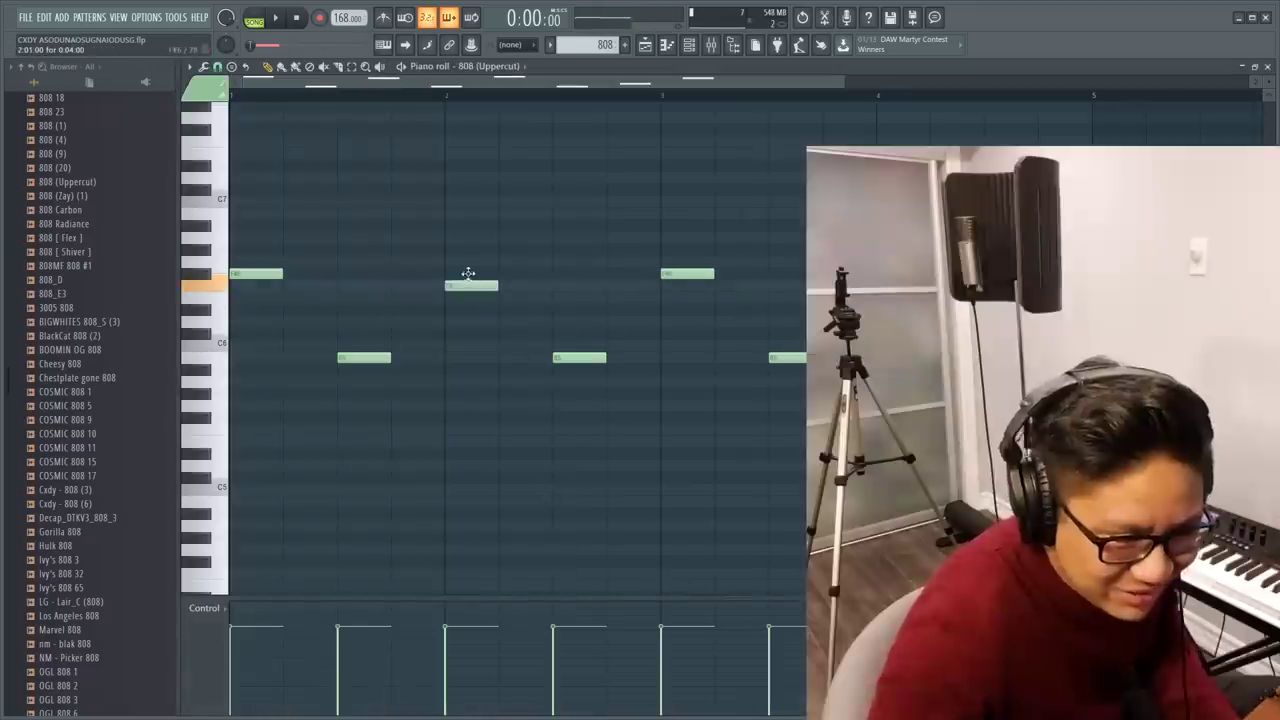
scroll(477, 107, down, 2)
key(space)
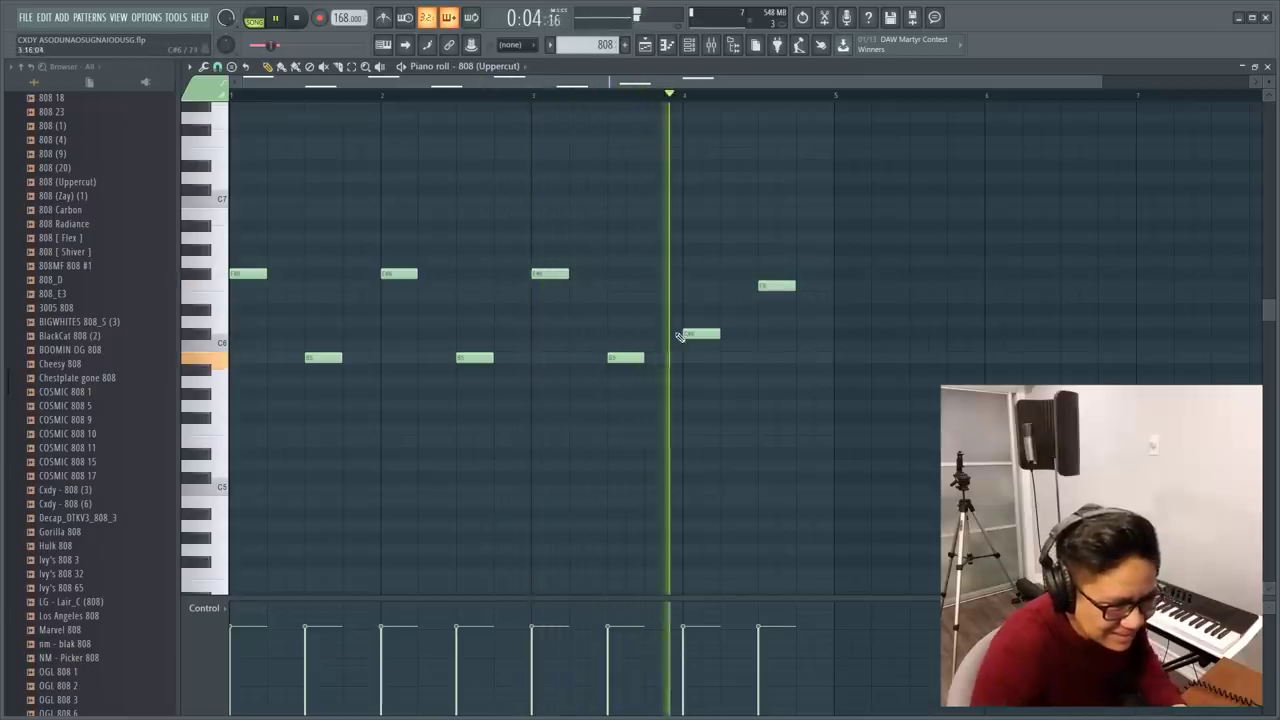
Replace the C#6 note at the start of bar 4 with an F#6 note and play the 808 line.
key(space)
click(705, 274)
drag(705, 275, 688, 275)
right_click(704, 334)
key(space)
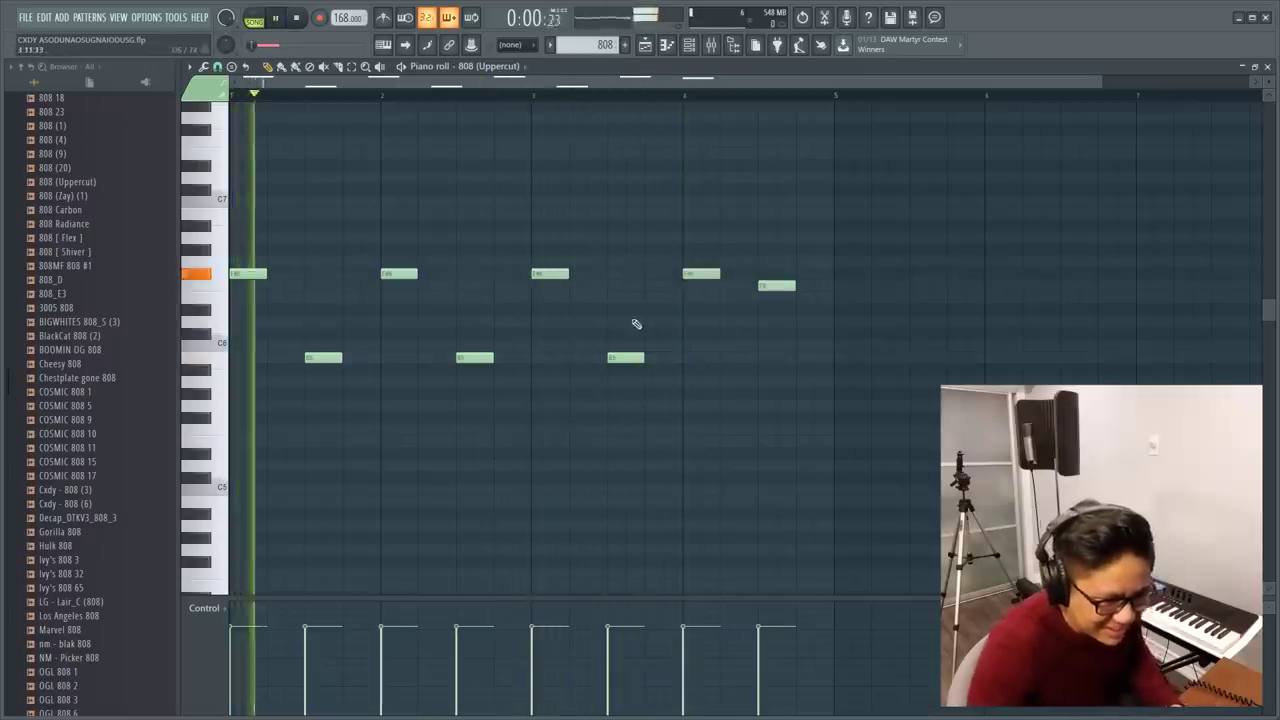
scroll(530, 440, down, 1)
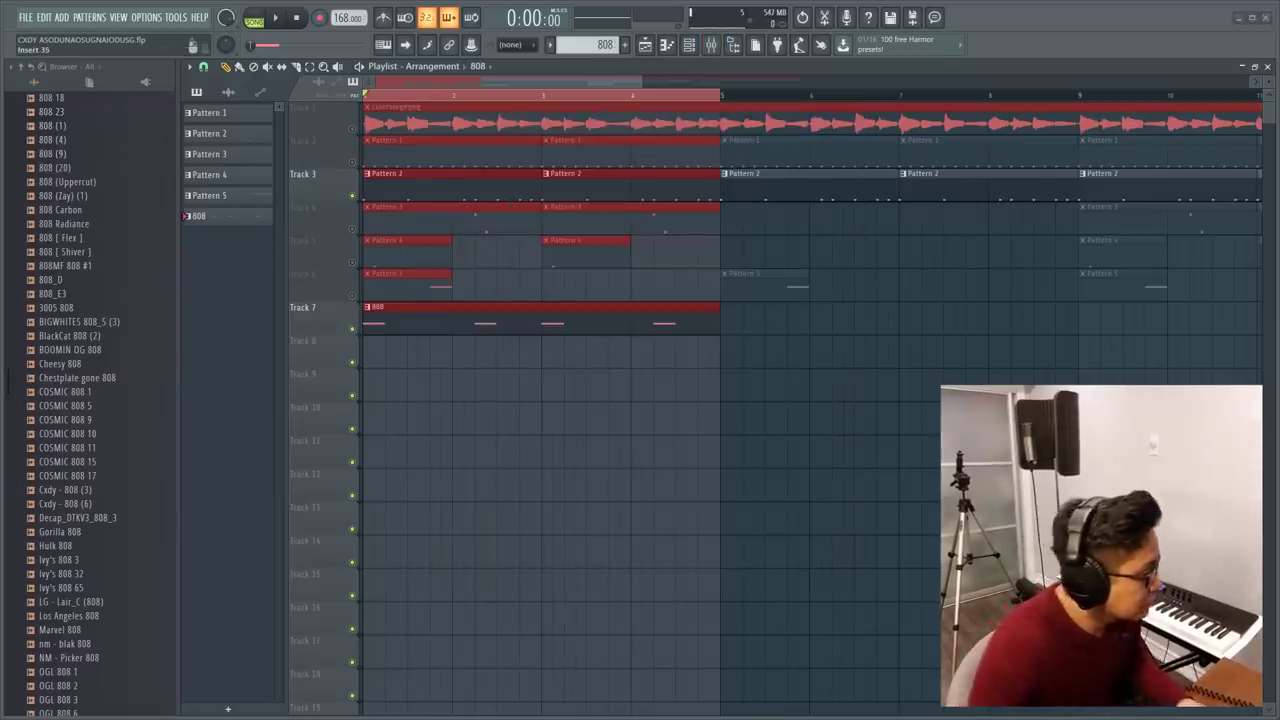
Inspect the 808 (Uppercut) channel's sampler settings, then close them and the limiter window.
click(688, 46)
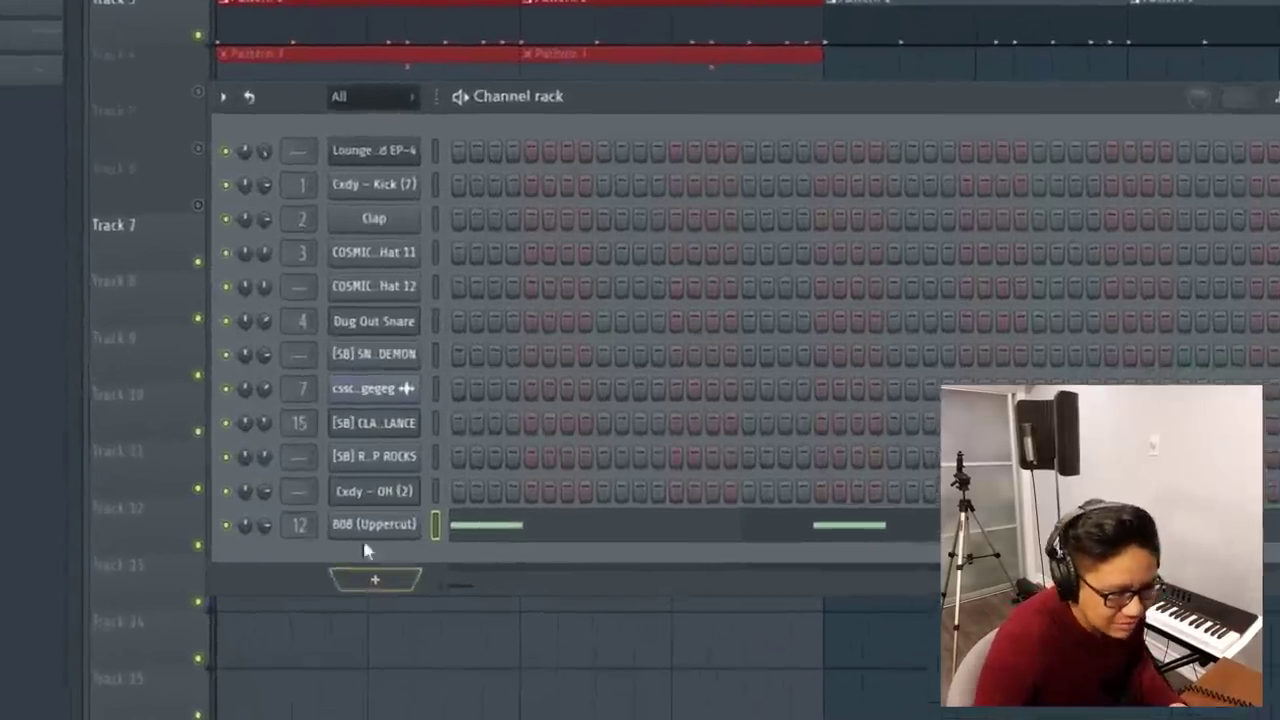
click(455, 483)
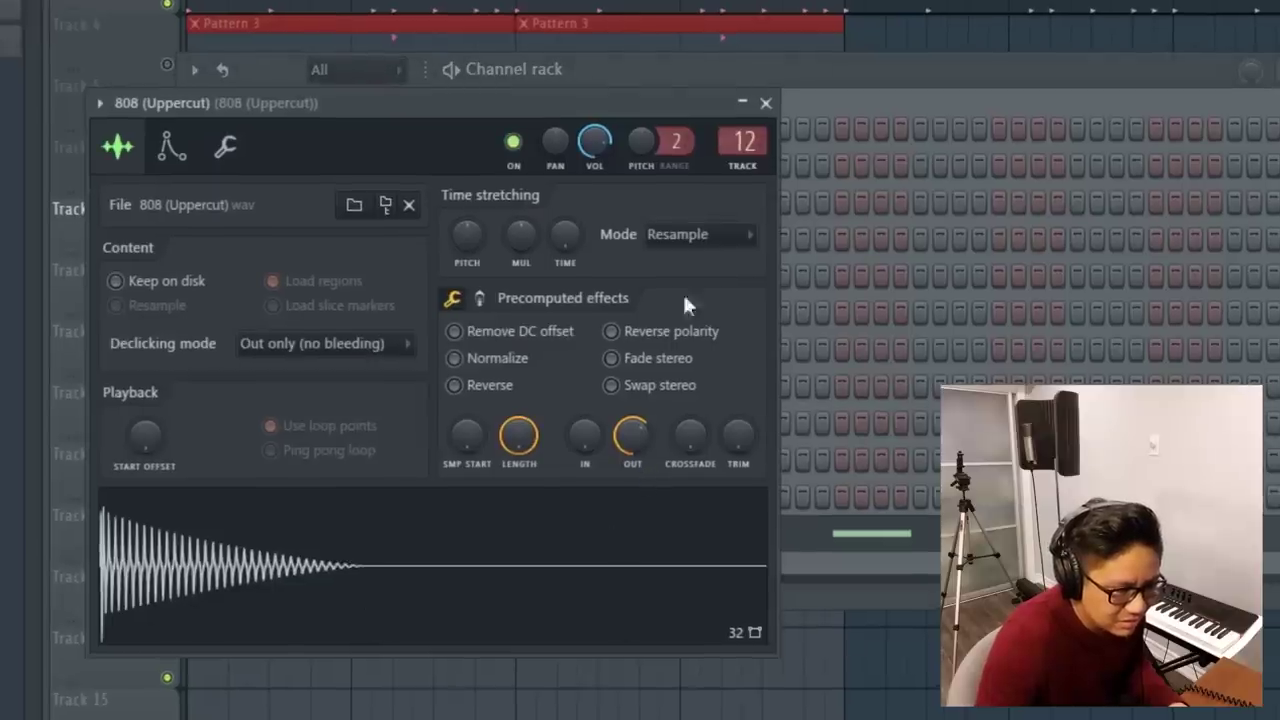
click(765, 103)
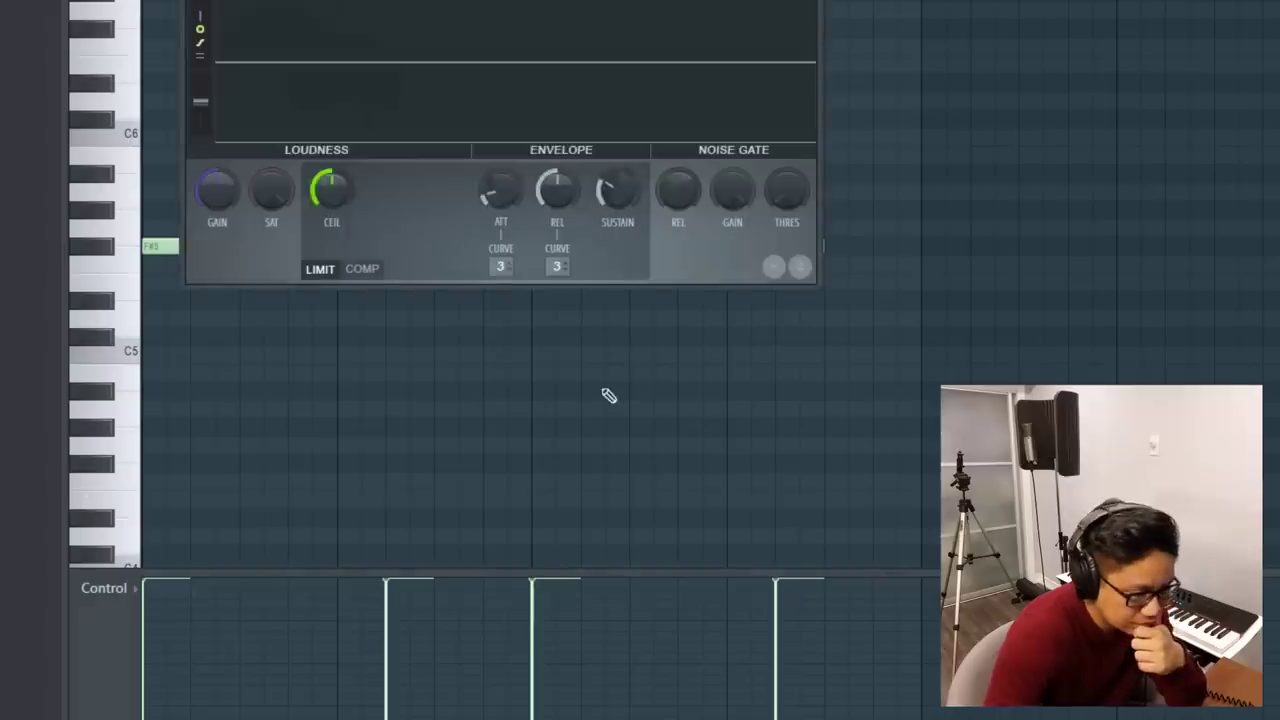
key(Escape)
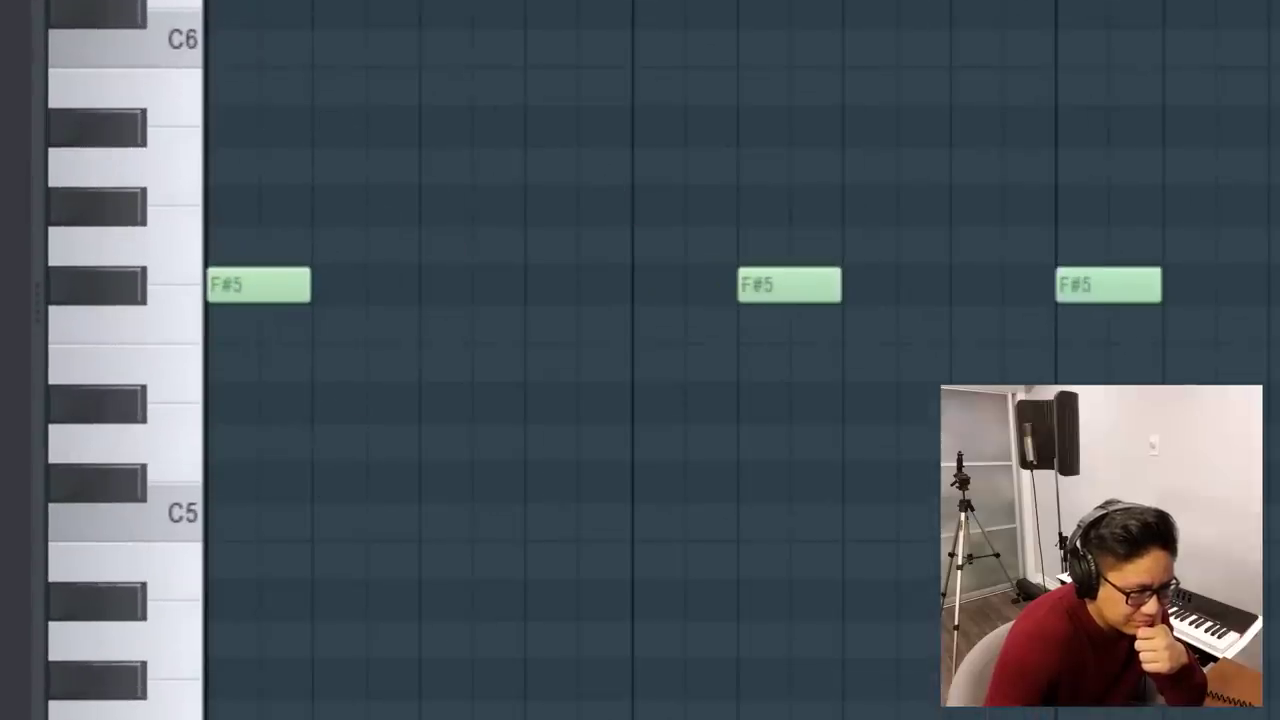
scroll(558, 365, down, 1)
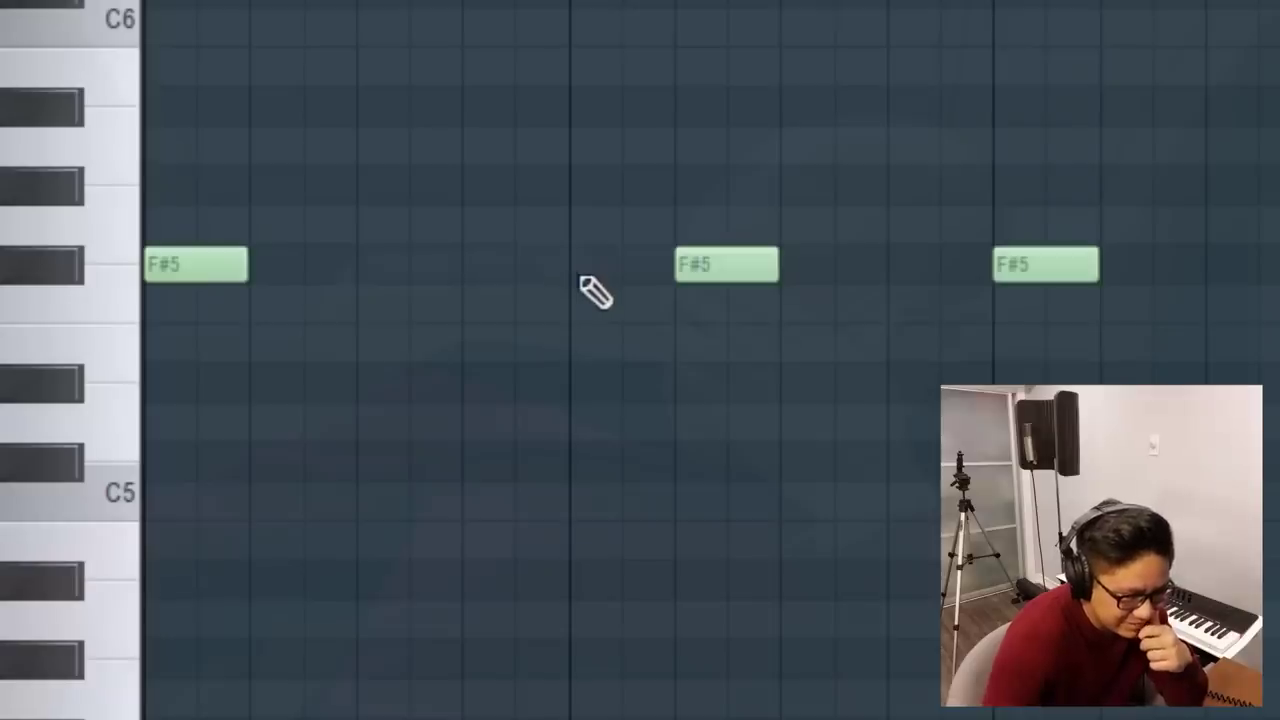
click(595, 700)
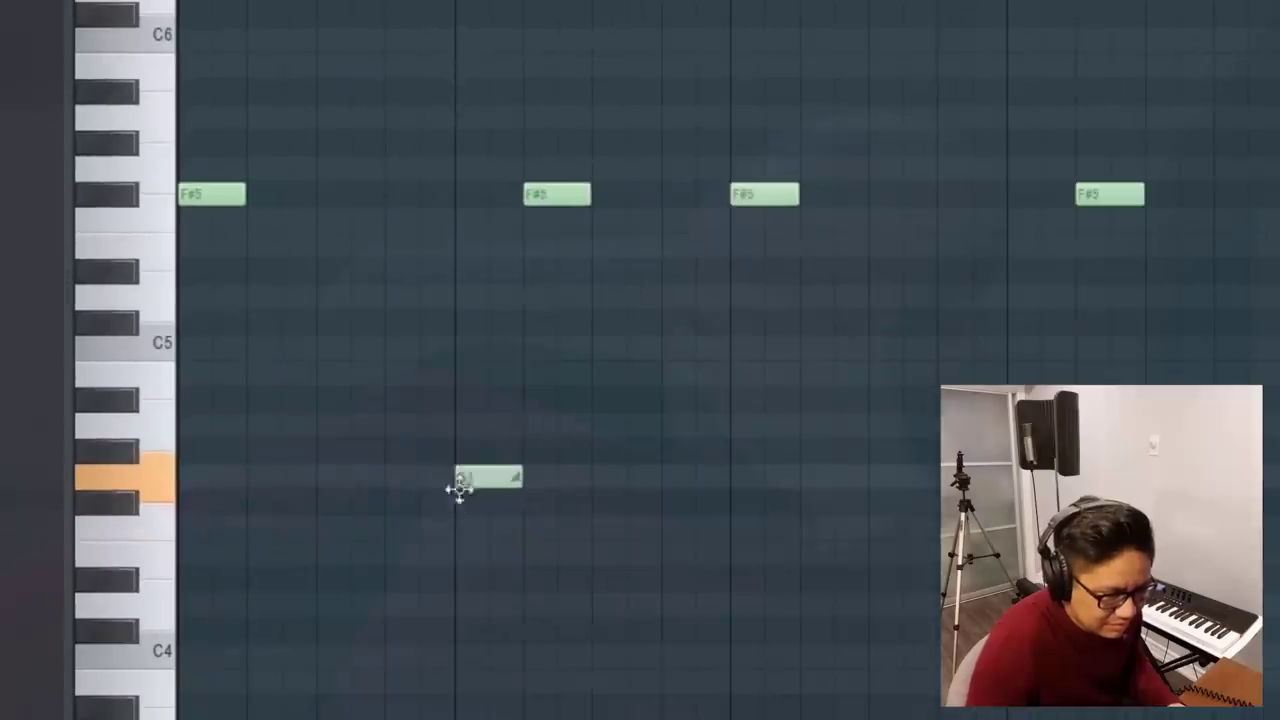
drag(459, 488, 461, 513)
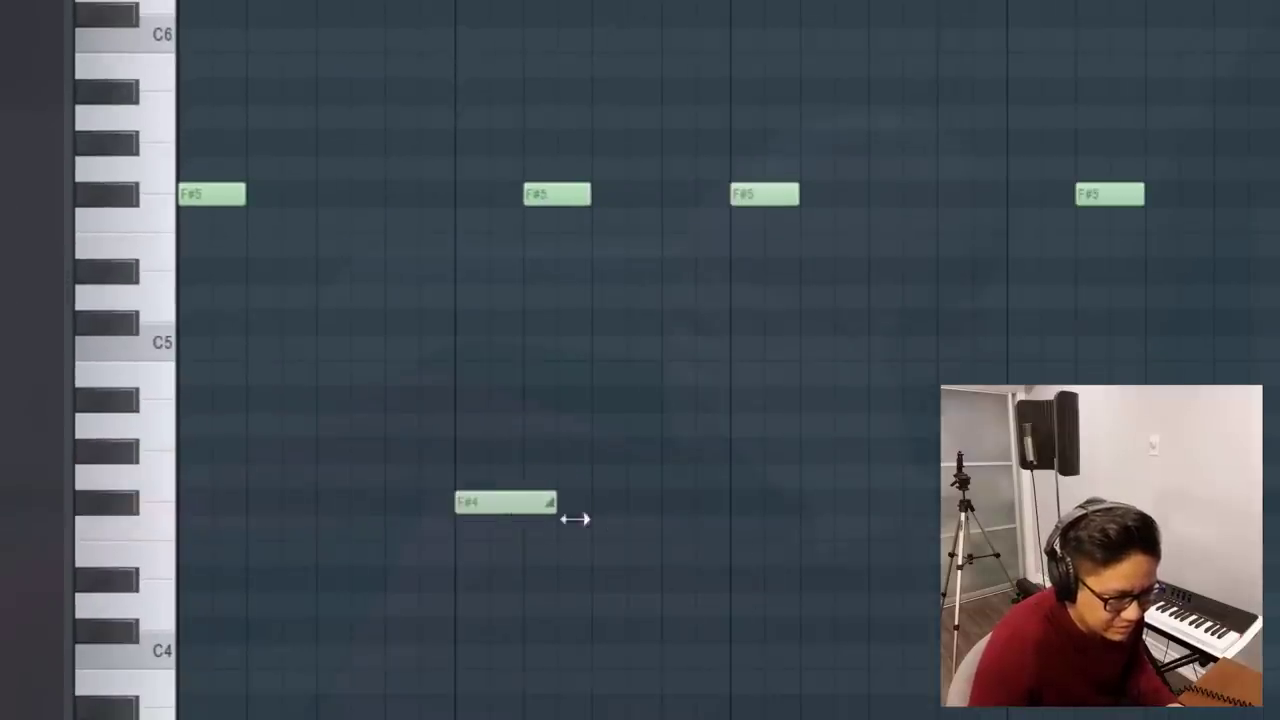
right_click(550, 503)
click(560, 170)
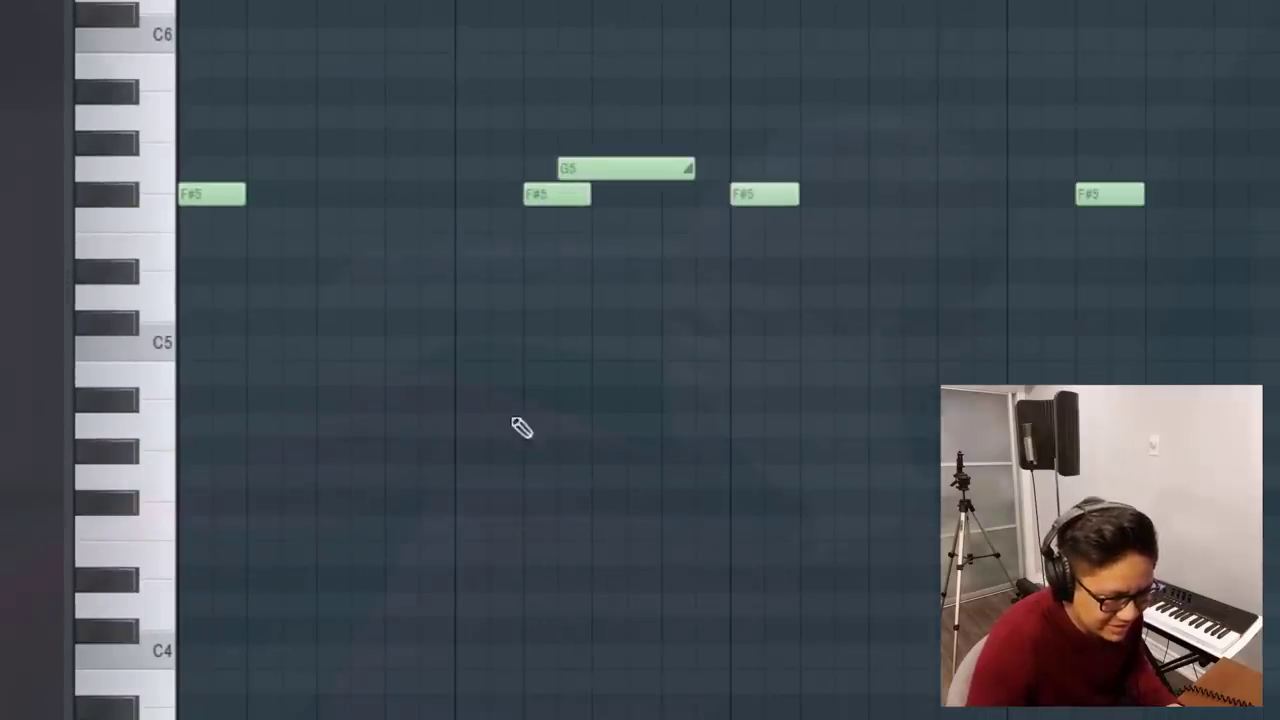
right_click(633, 172)
Draw an F#3 note at the start of bar 2 in the 808 line and redraw it as a slide note.
scroll(494, 506, down, 3)
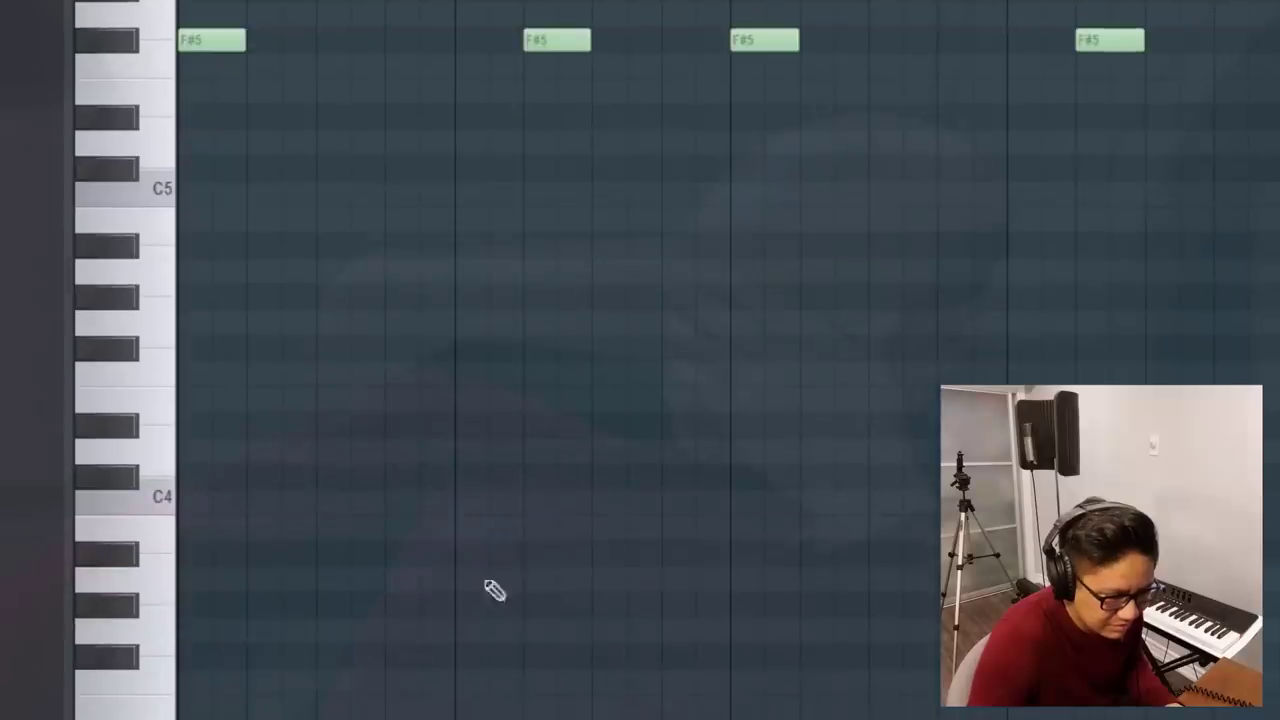
click(457, 660)
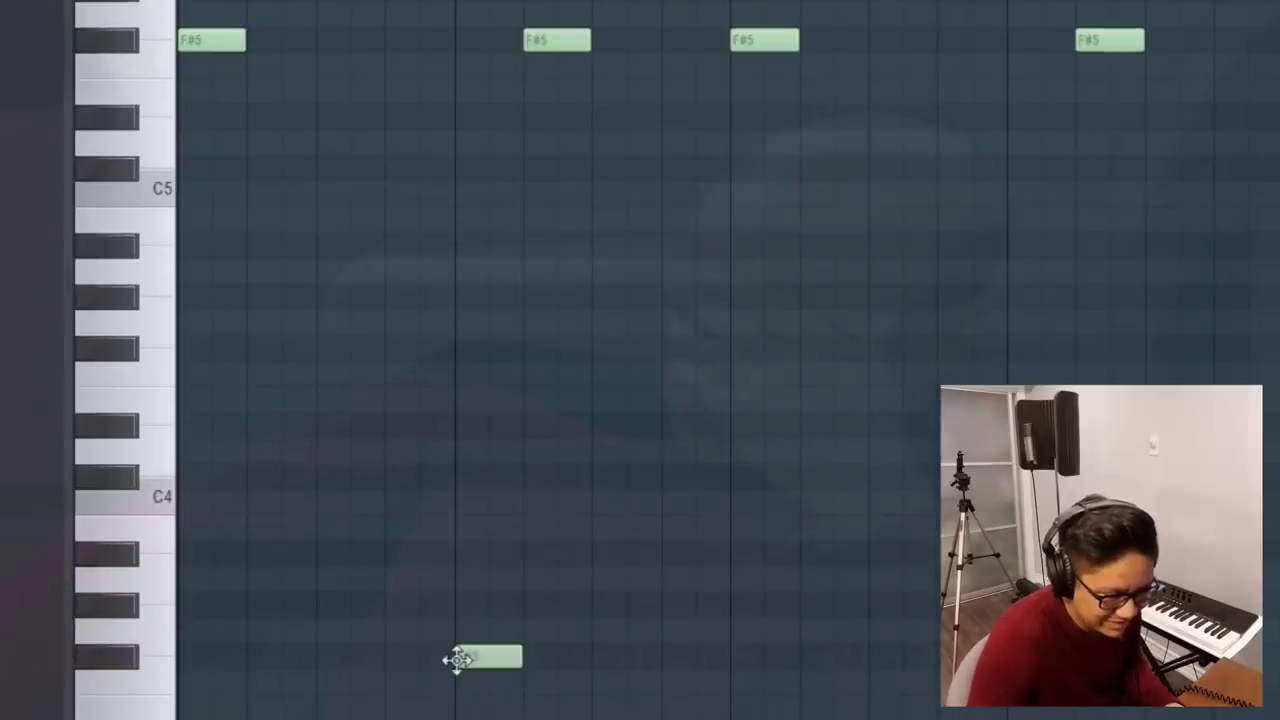
click(457, 660)
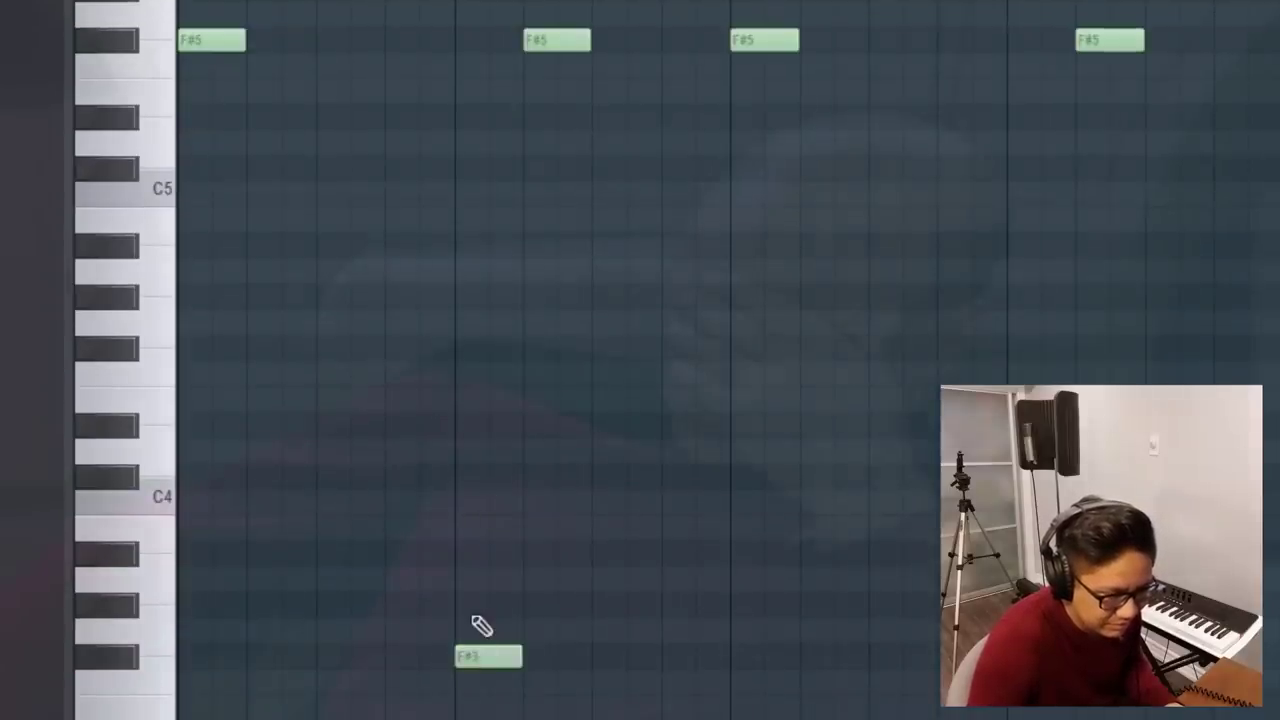
scroll(495, 469, down, 4)
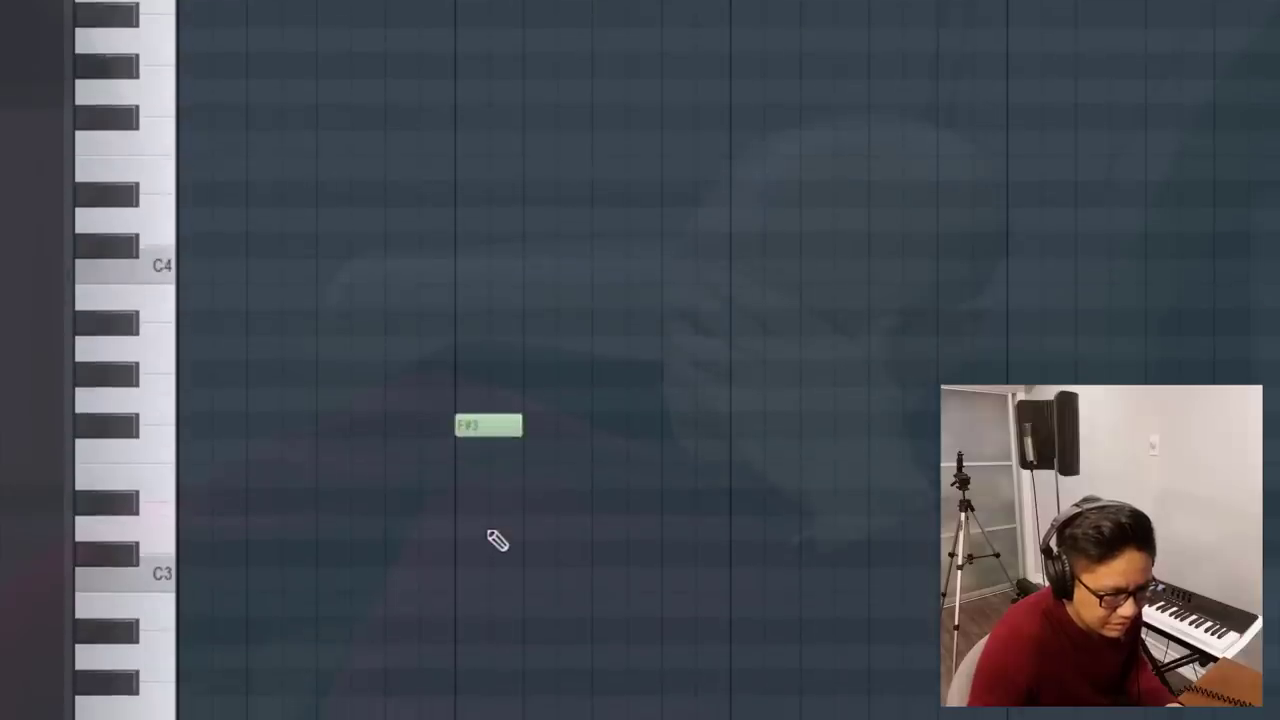
drag(460, 64, 366, 242)
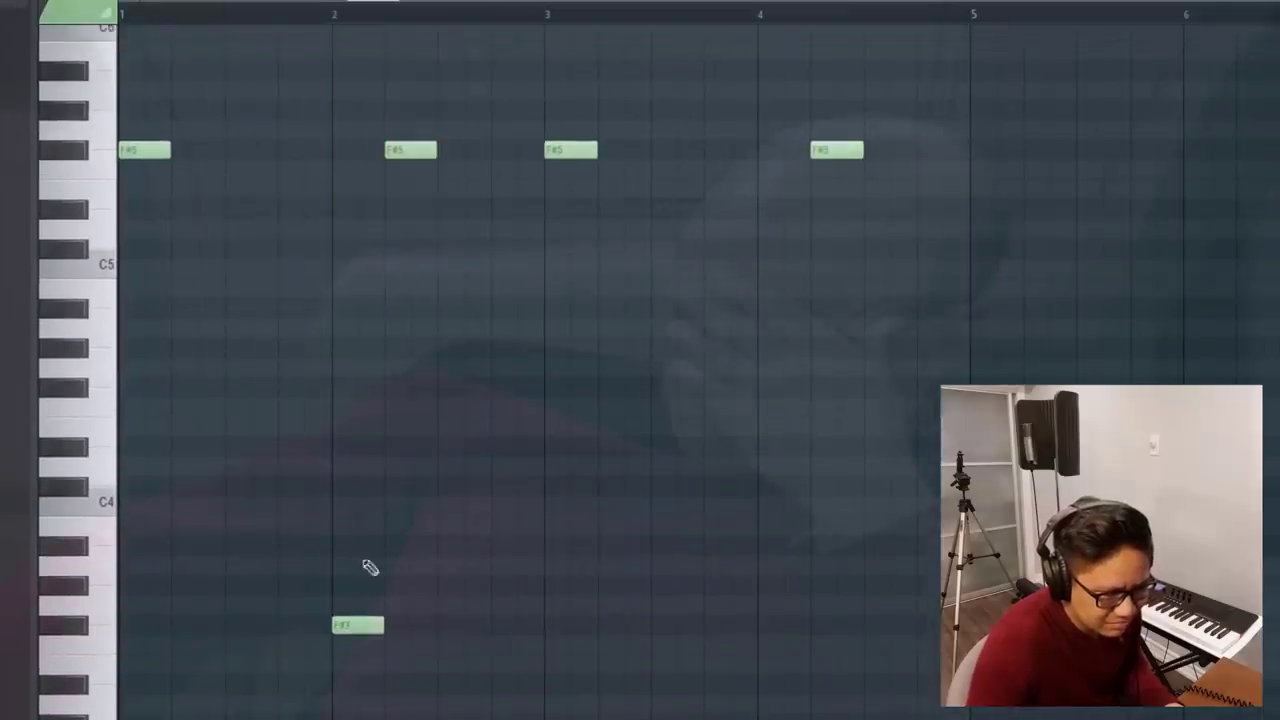
click(331, 632)
right_click(331, 629)
click(331, 629)
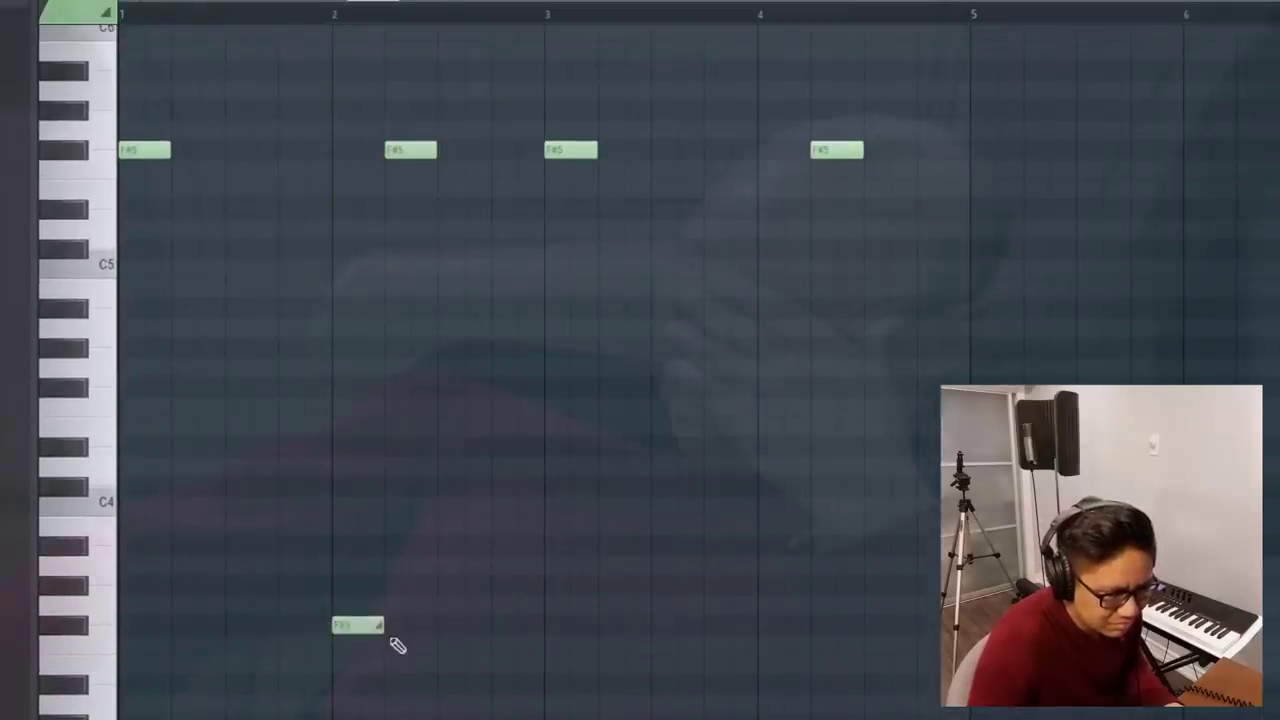
Play the 808 line and move the F#3 slide note back to the second beat of bar 1.
key(space)
key(l)
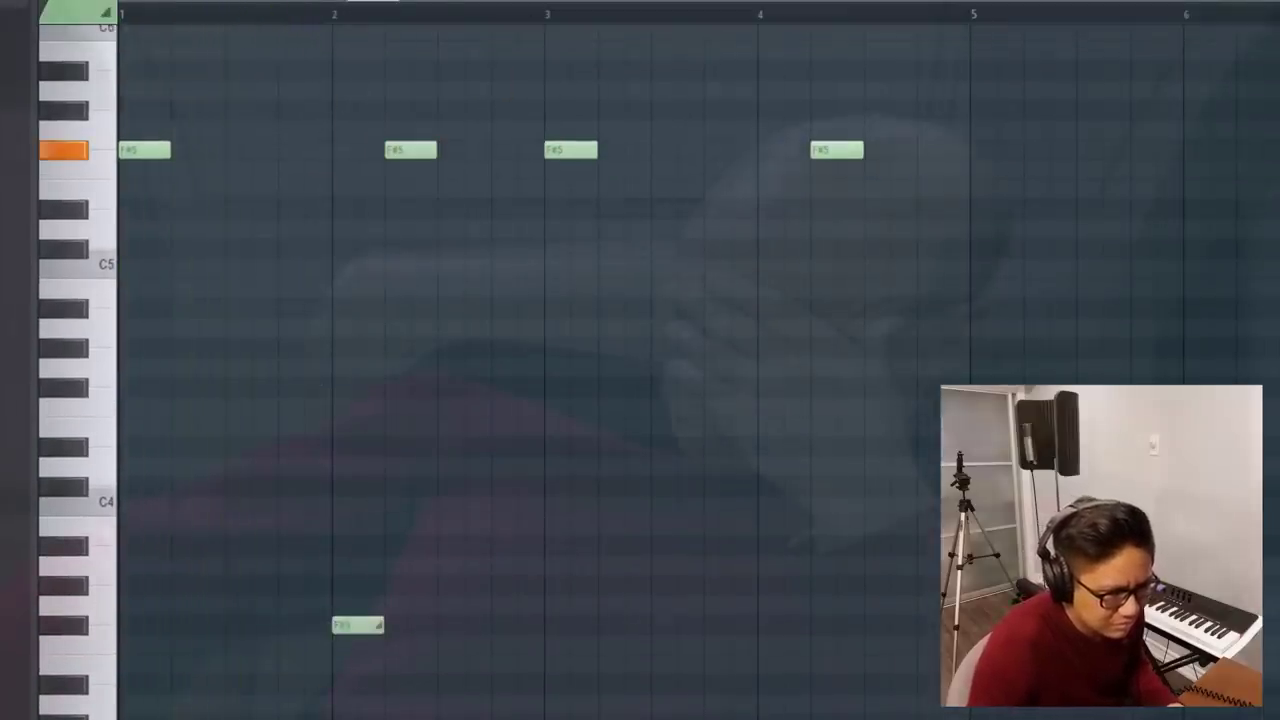
key(space)
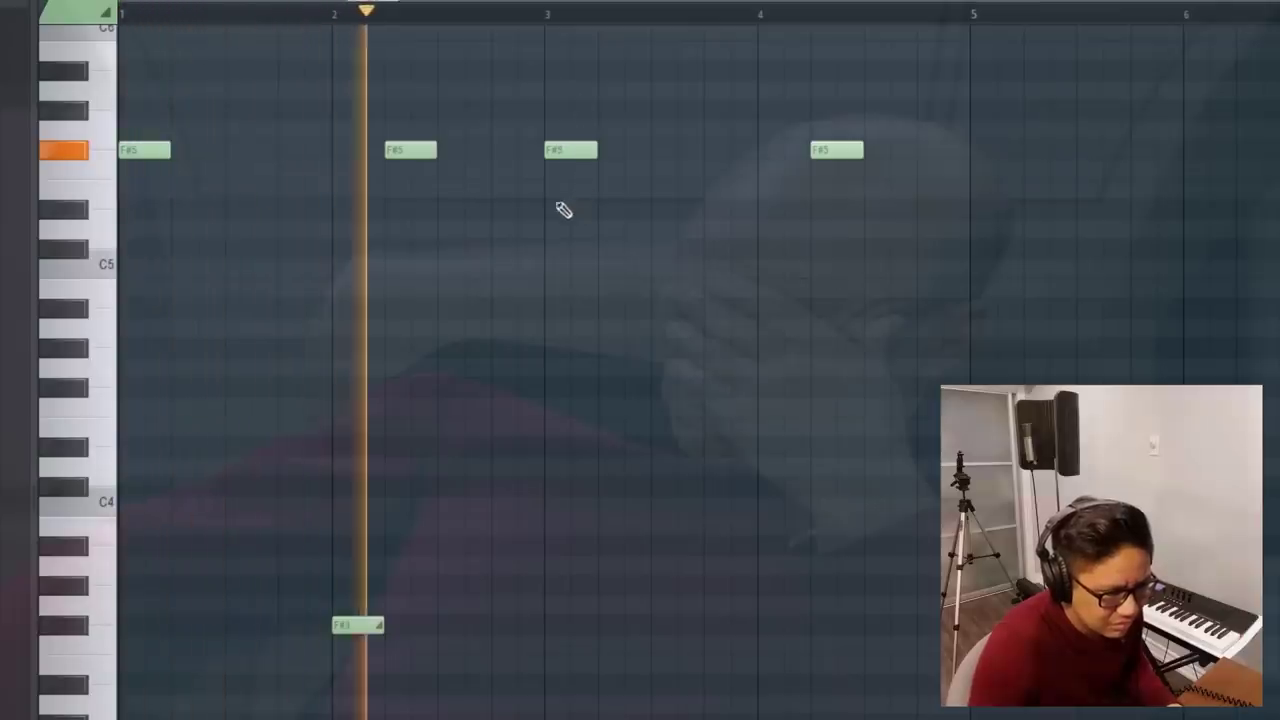
key(space)
drag(357, 641, 300, 630)
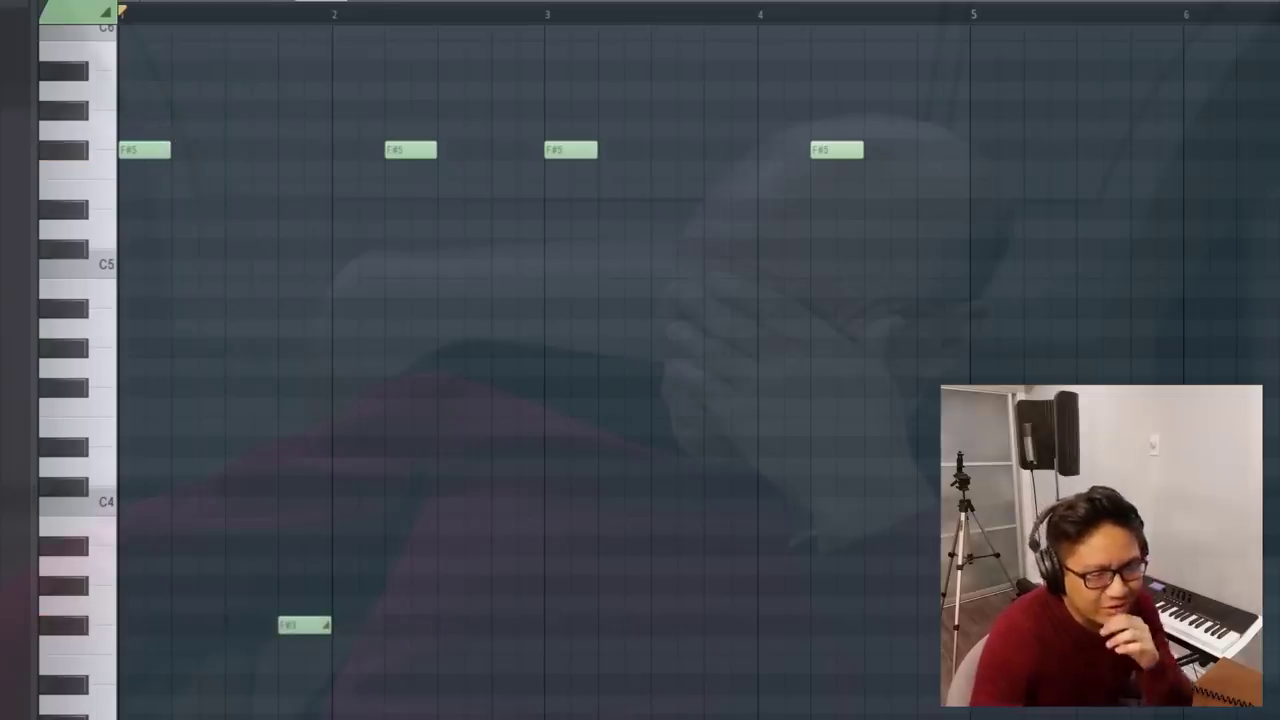
key(F6)
click(500, 655)
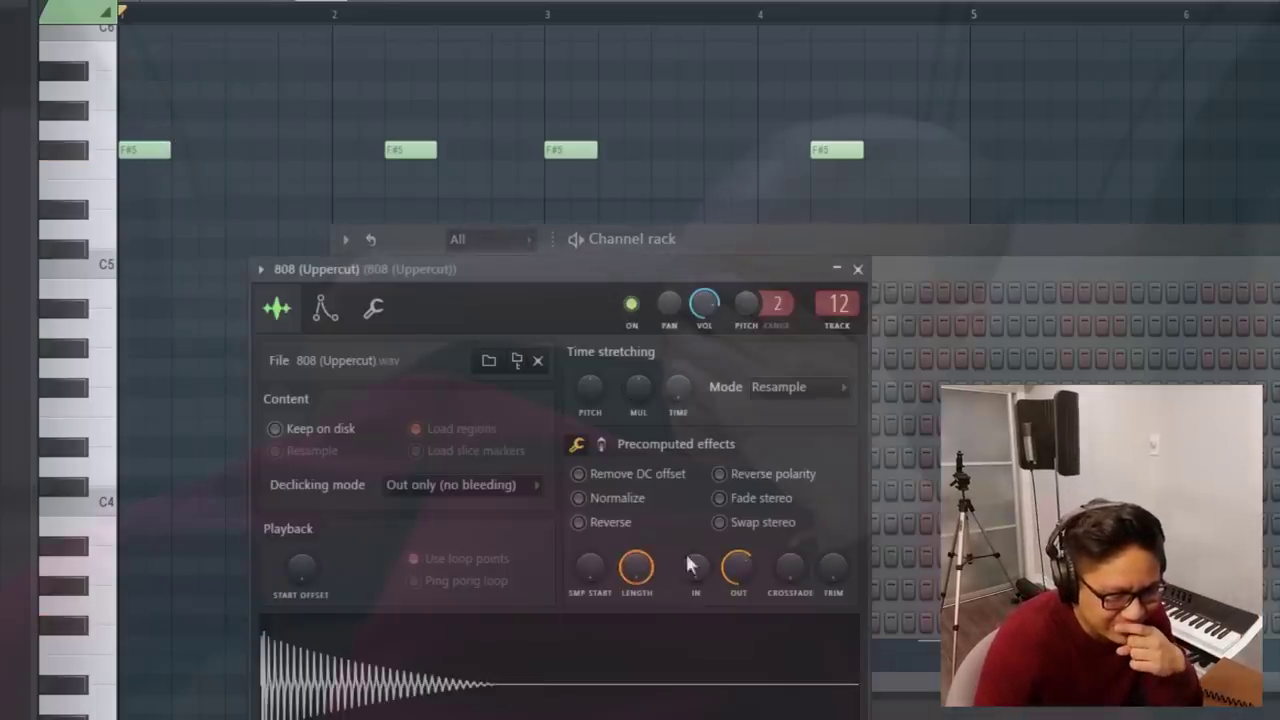
click(398, 4)
drag(304, 628, 197, 627)
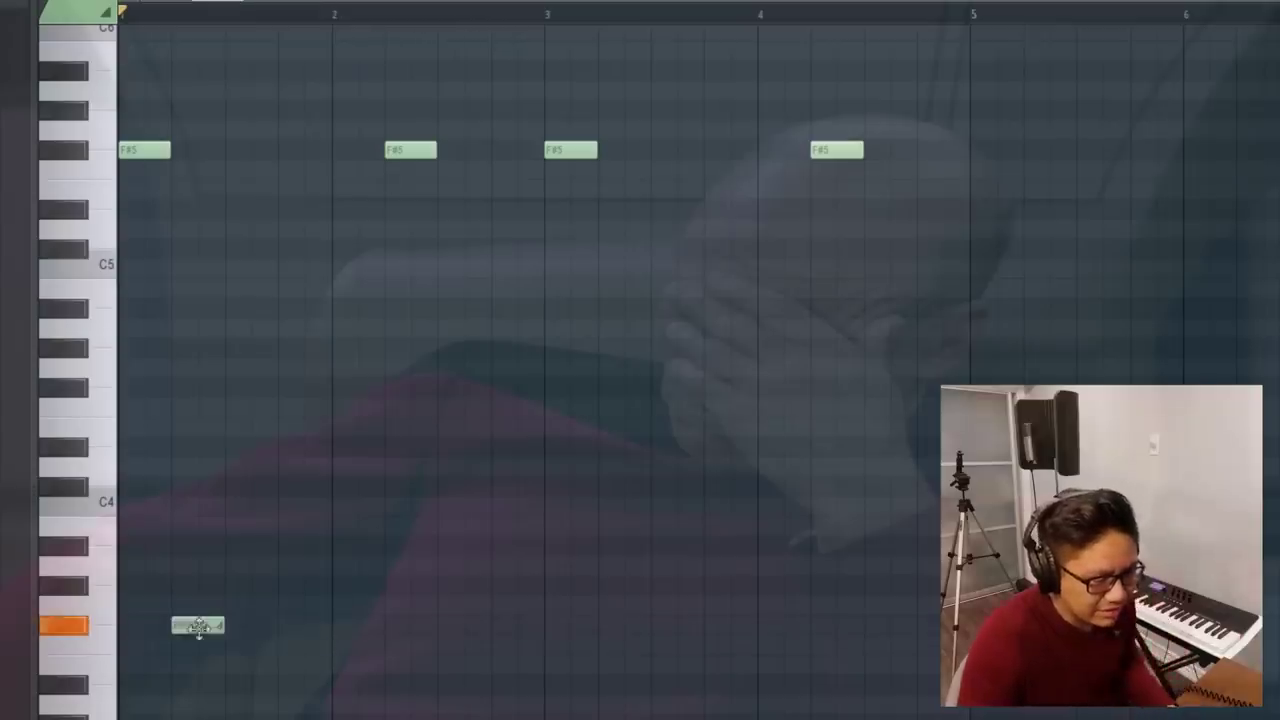
Play the 808 line and shift the shortened F#3 slide note later so it ends together with bar 1's long F#5 note.
key(space)
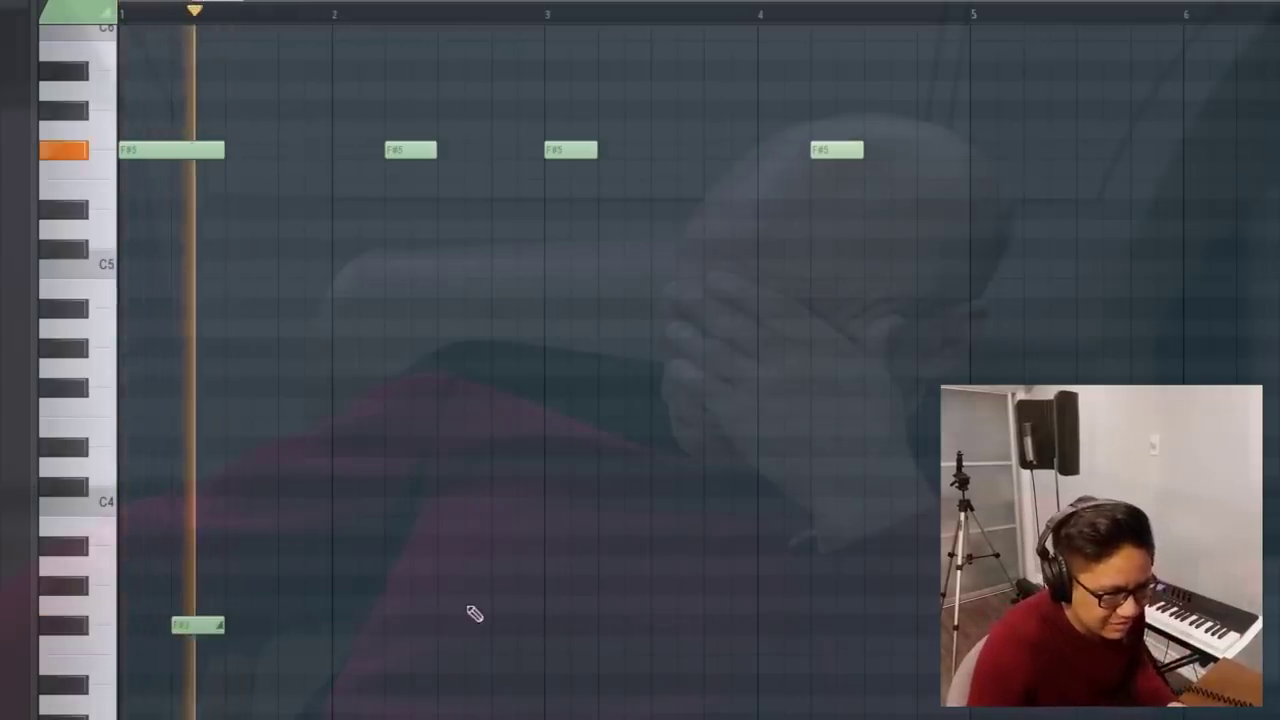
key(space)
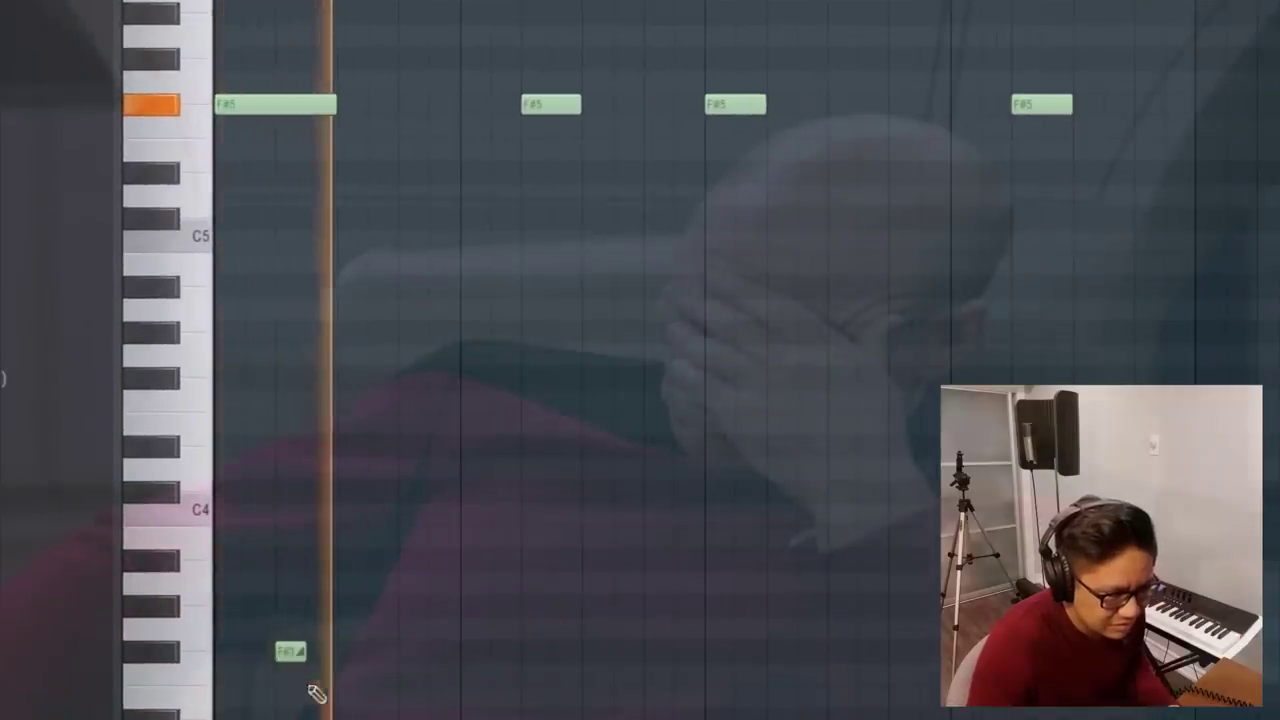
drag(290, 651, 322, 651)
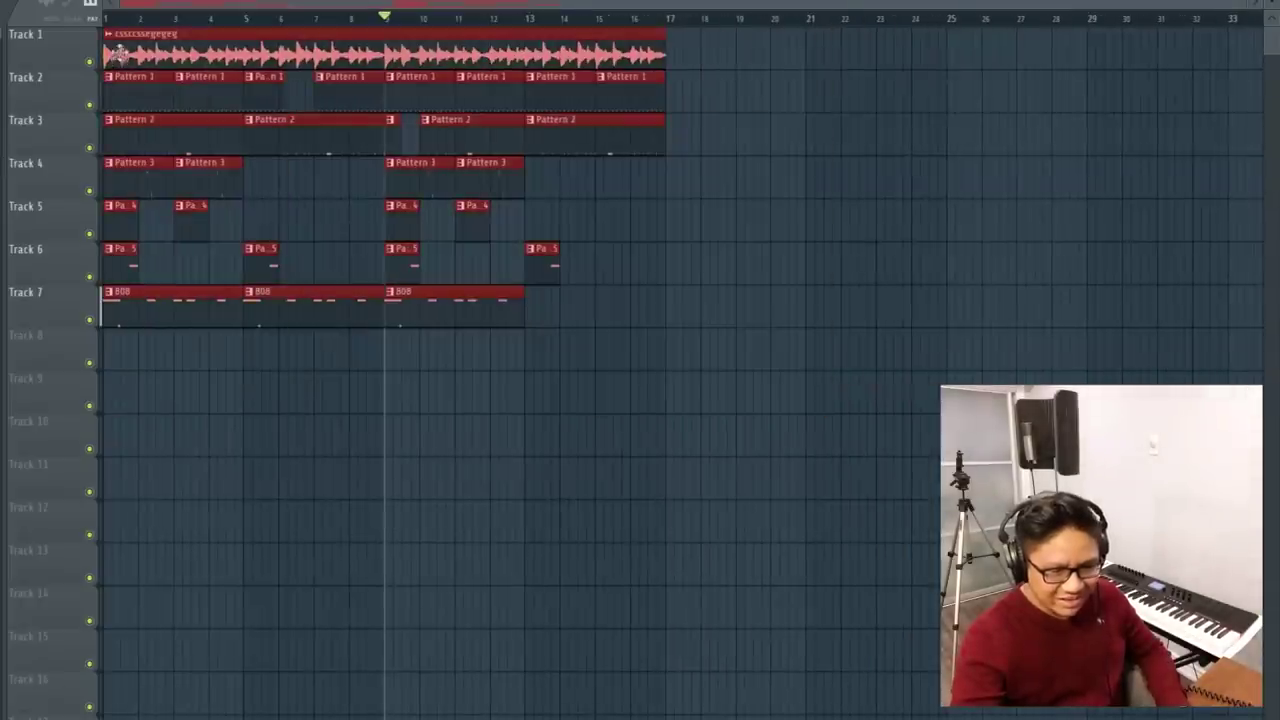
Move the full arrangement to start at bar 17 and leave only a copy of the melody sample in bars 1 to 16.
mouse_move(119, 54)
mouse_down()
mouse_move(750, 52)
mouse_move(112, 50)
mouse_up()
scroll(692, 52, up, 3)
scroll(518, 187, down, 3)
right_click(462, 225)
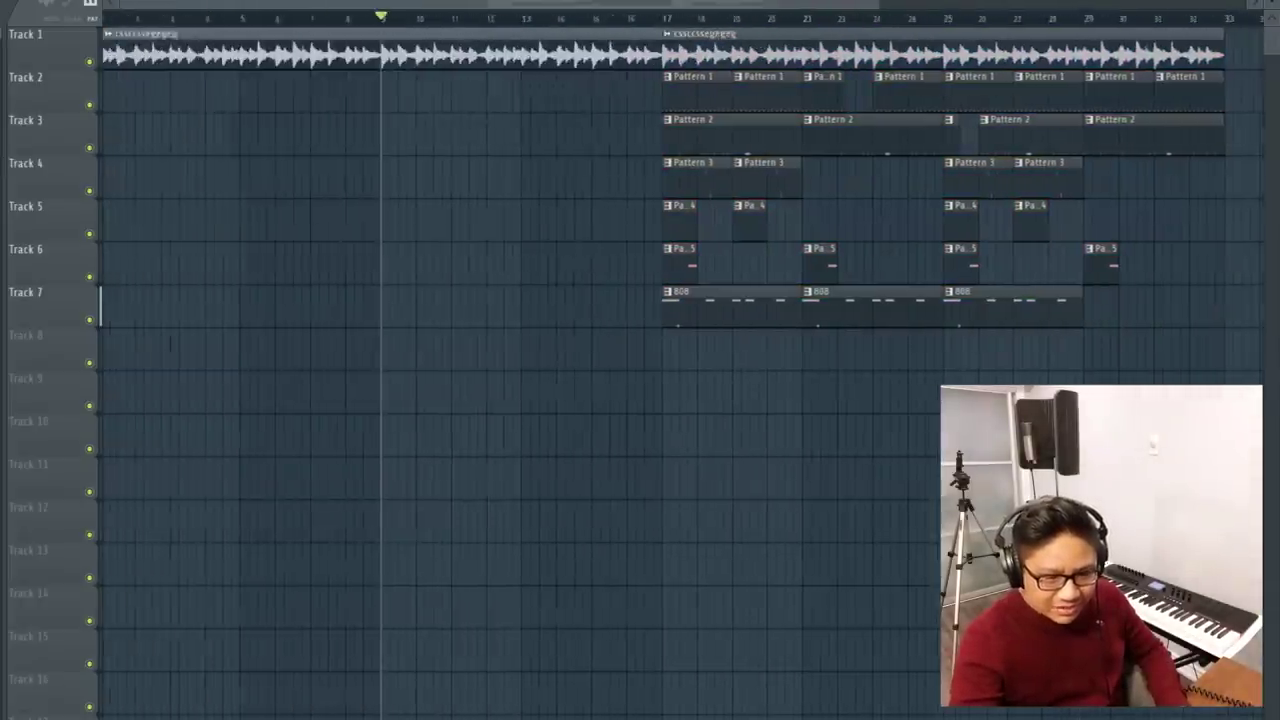
Try to shift all clips from bar 17 onward slightly later, and undo the move.
scroll(395, 57, down, 2)
drag(971, 453, 494, 29)
mouse_move(537, 38)
mouse_down()
mouse_move(600, 38)
mouse_move(530, 40)
mouse_up()
scroll(480, 45, up, 3)
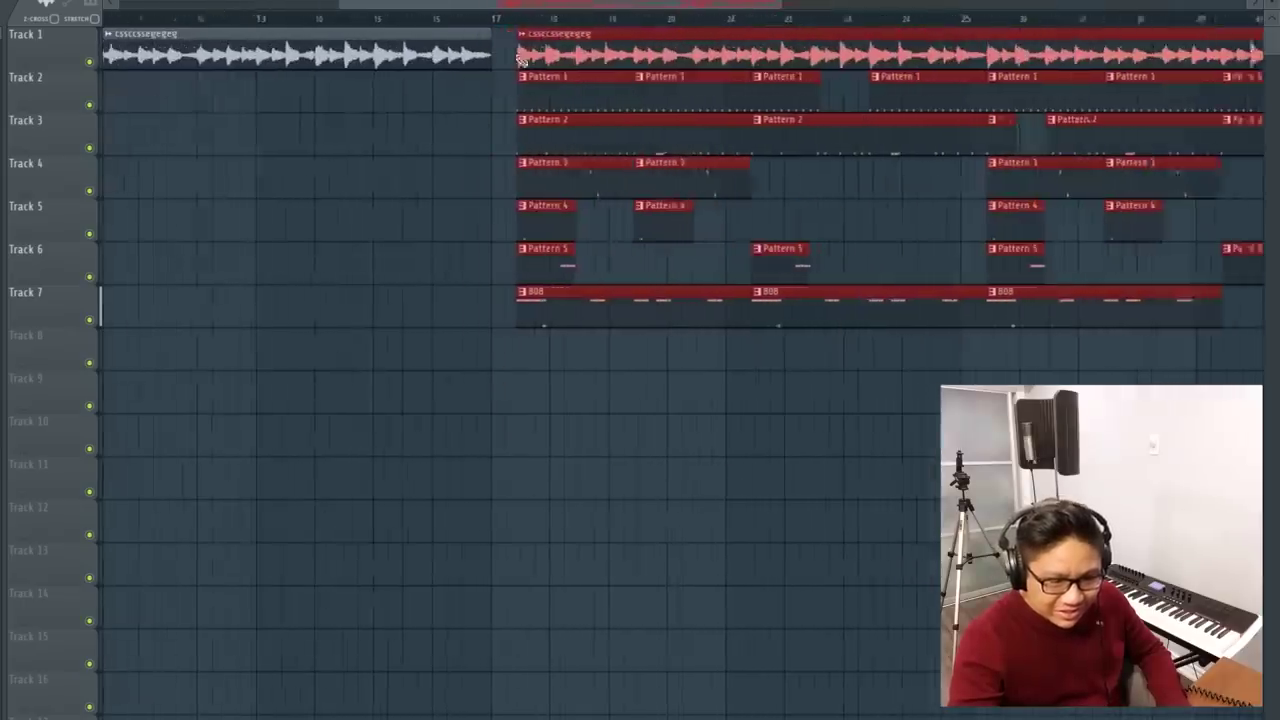
key(ctrl+z)
Check the melody sample's channel settings and play the melody intro from bar 1.
double_click(338, 60)
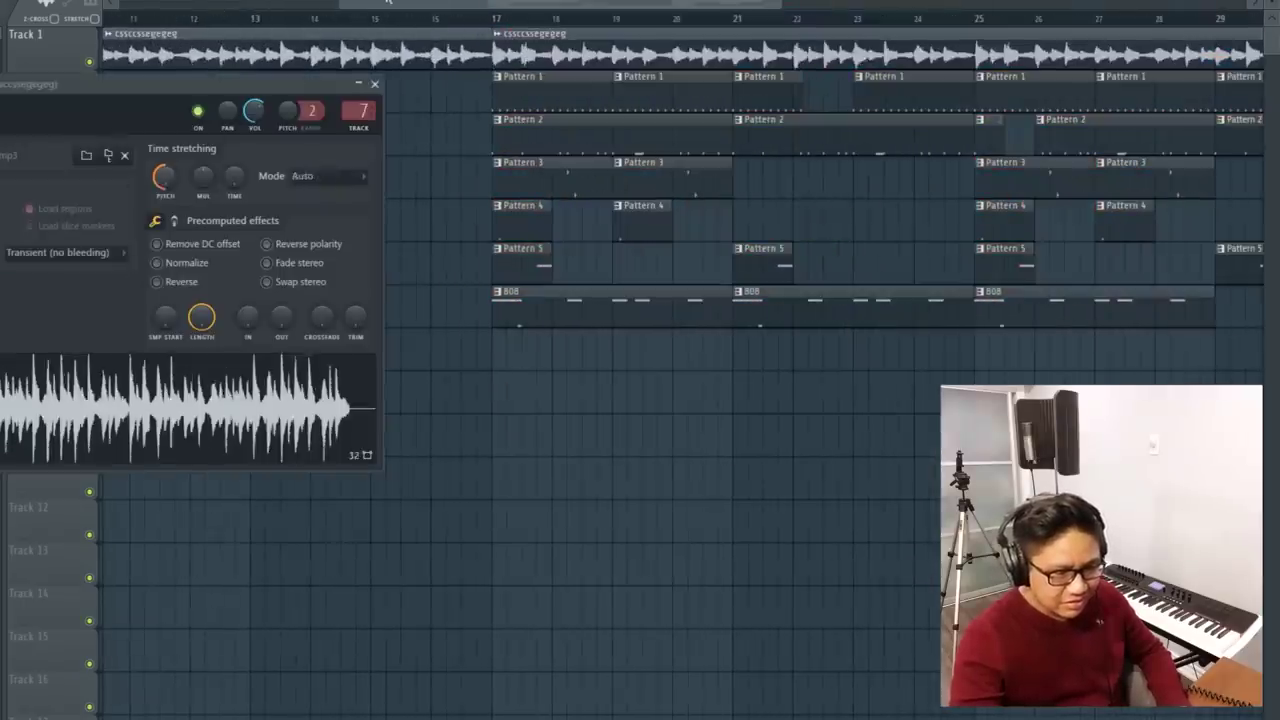
drag(360, 4, 122, 4)
key(space)
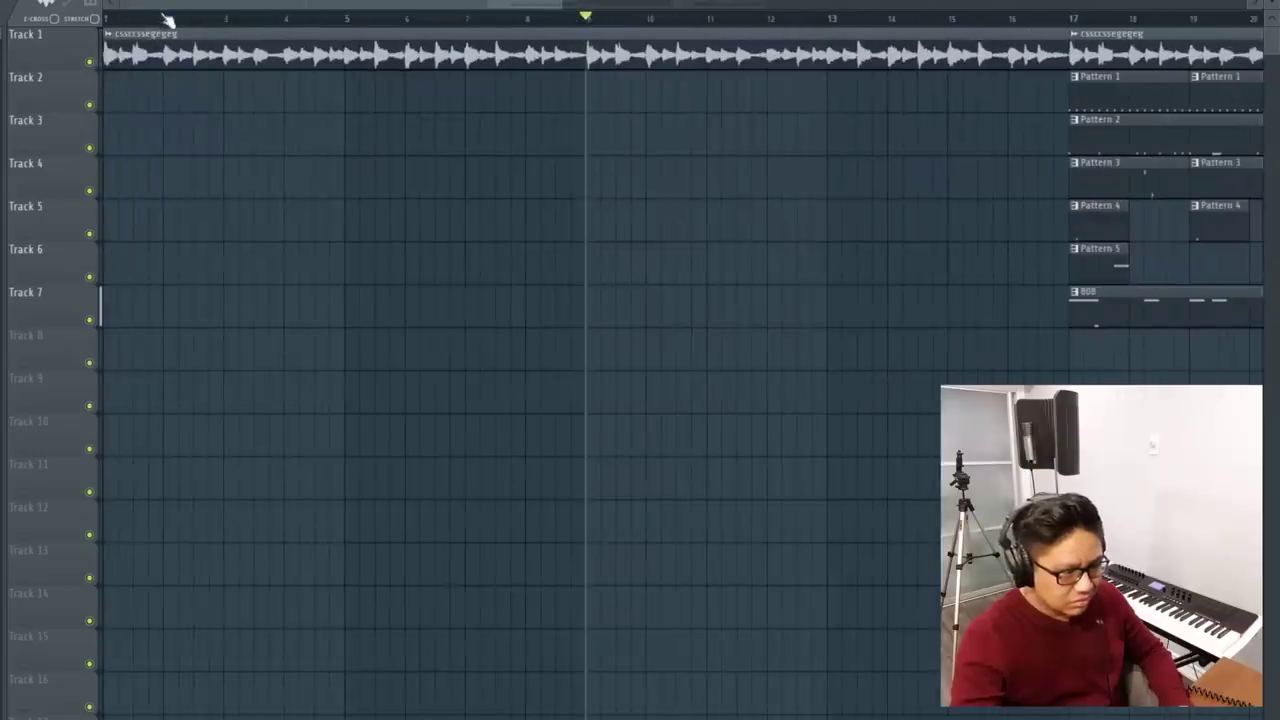
click(107, 19)
key(space)
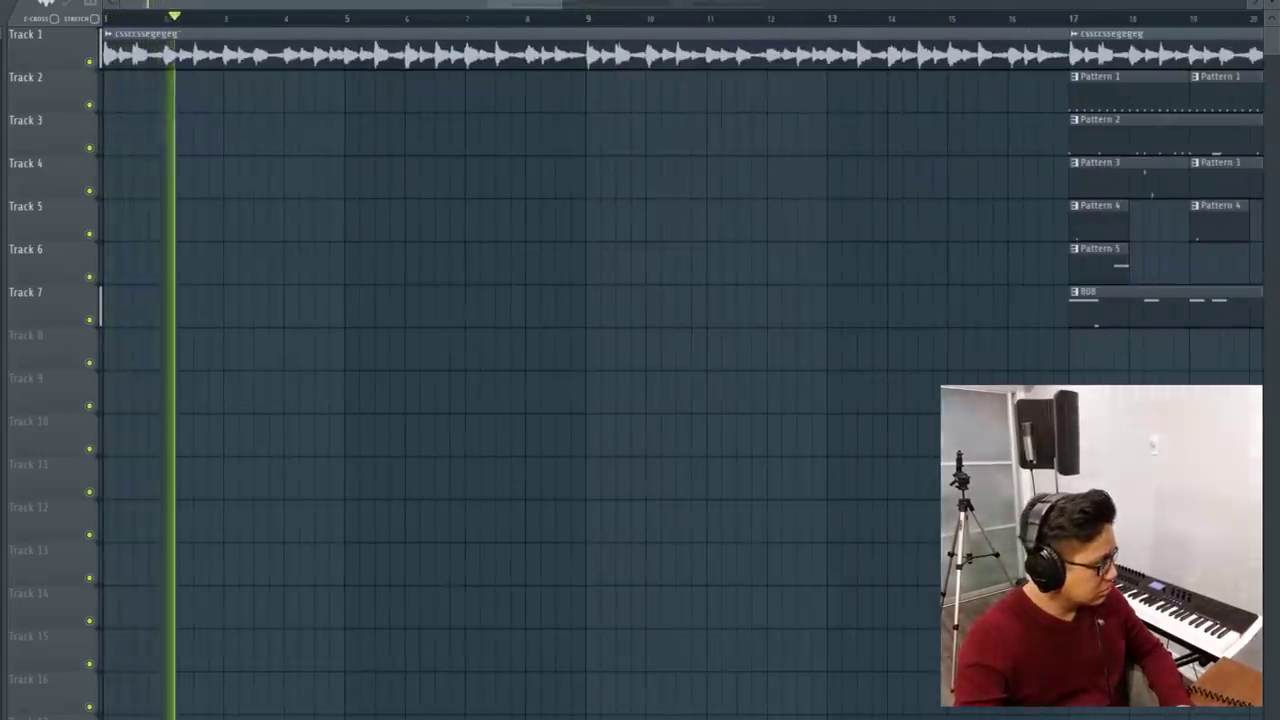
key(space)
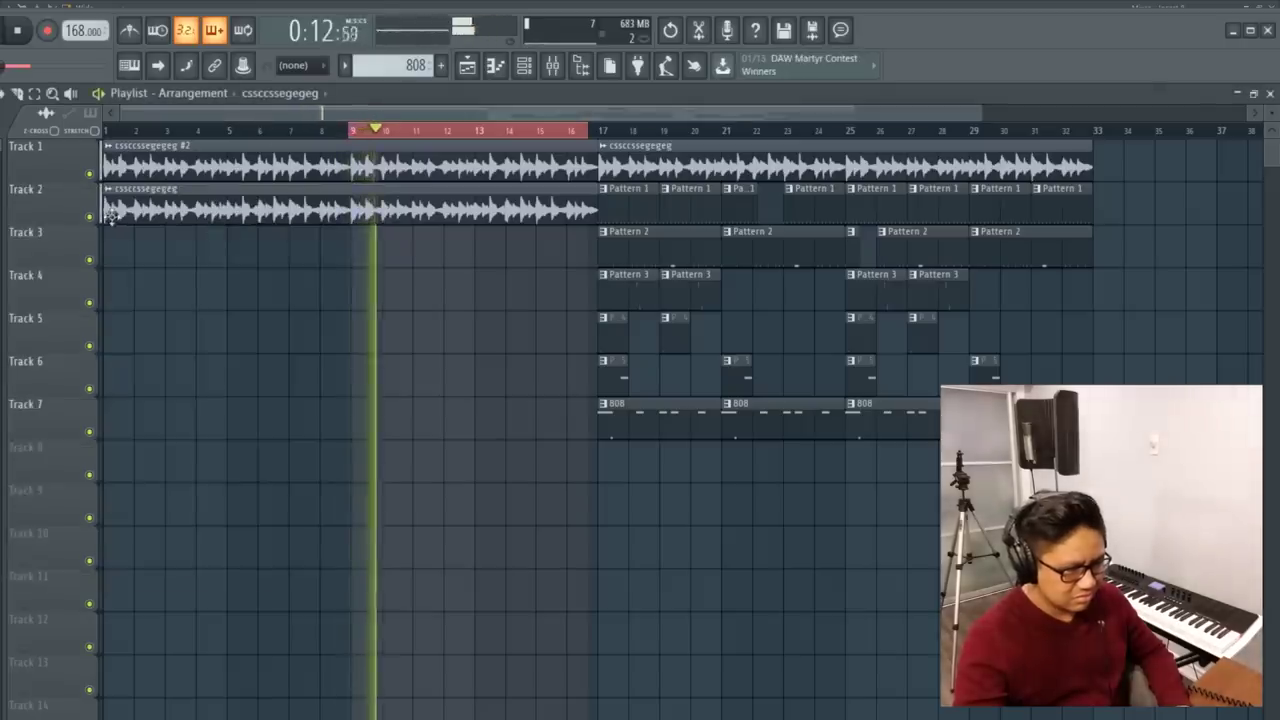
Mute track 1 during playback to hear the track 2 melody copy alone, and unmute it when stopped.
click(89, 173)
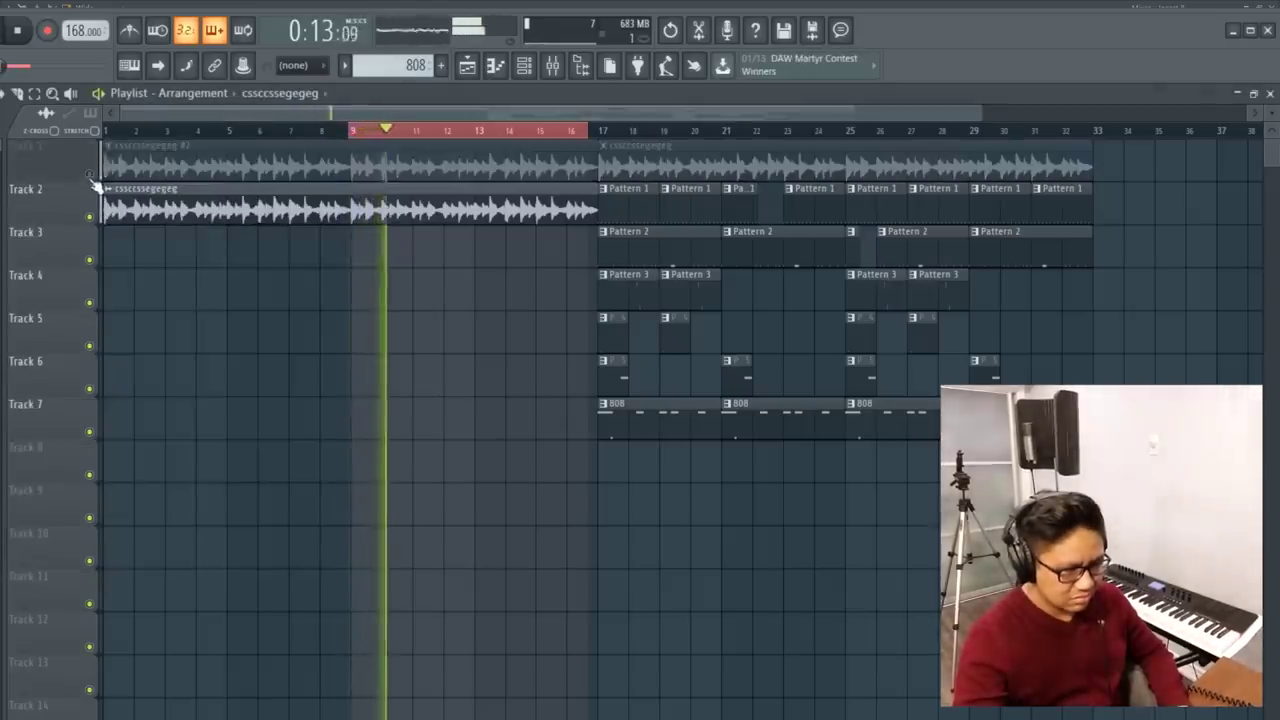
key(space)
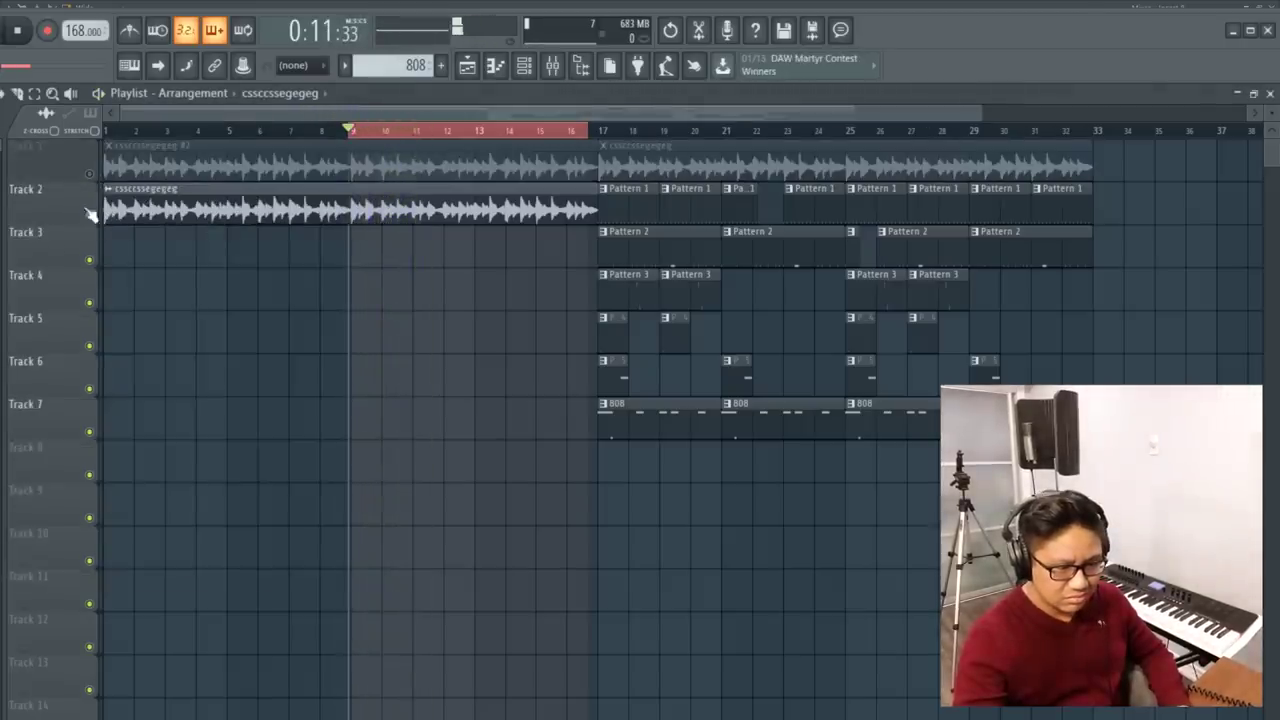
click(89, 174)
Align the start of the playlist time selection exactly with bar 9.
scroll(362, 205, up, 3)
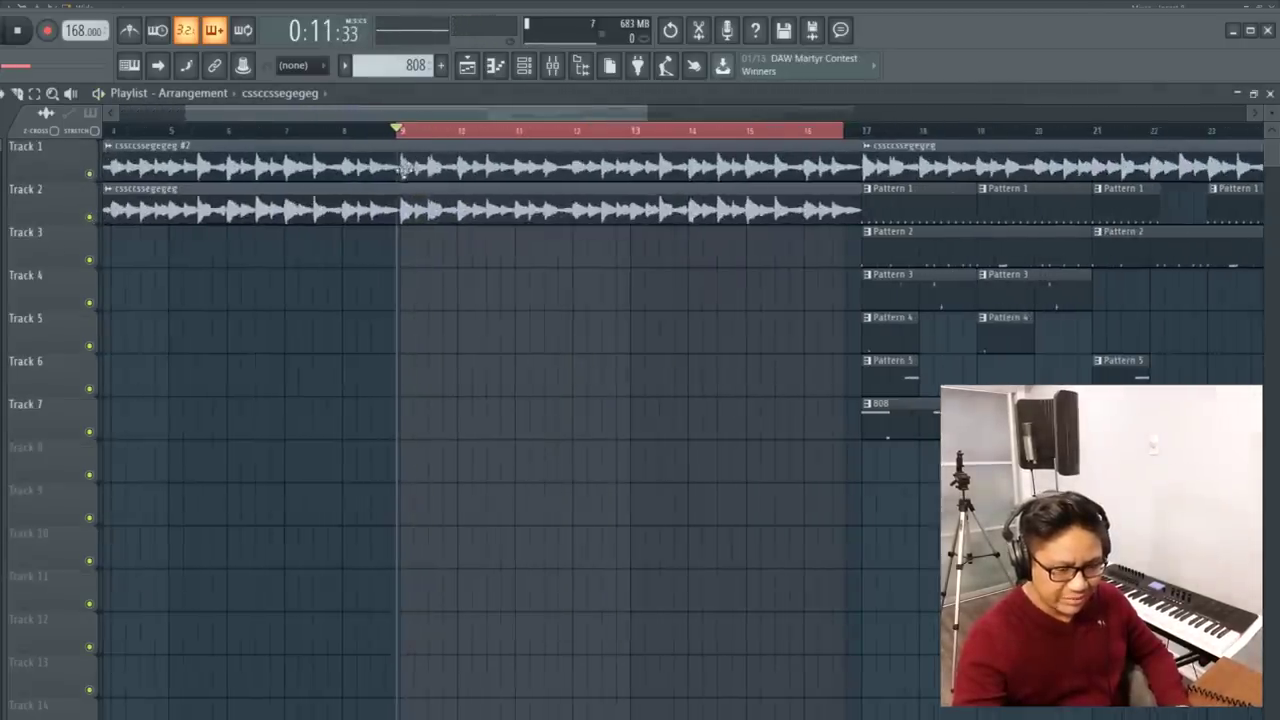
scroll(402, 151, up, 4)
drag(364, 133, 375, 133)
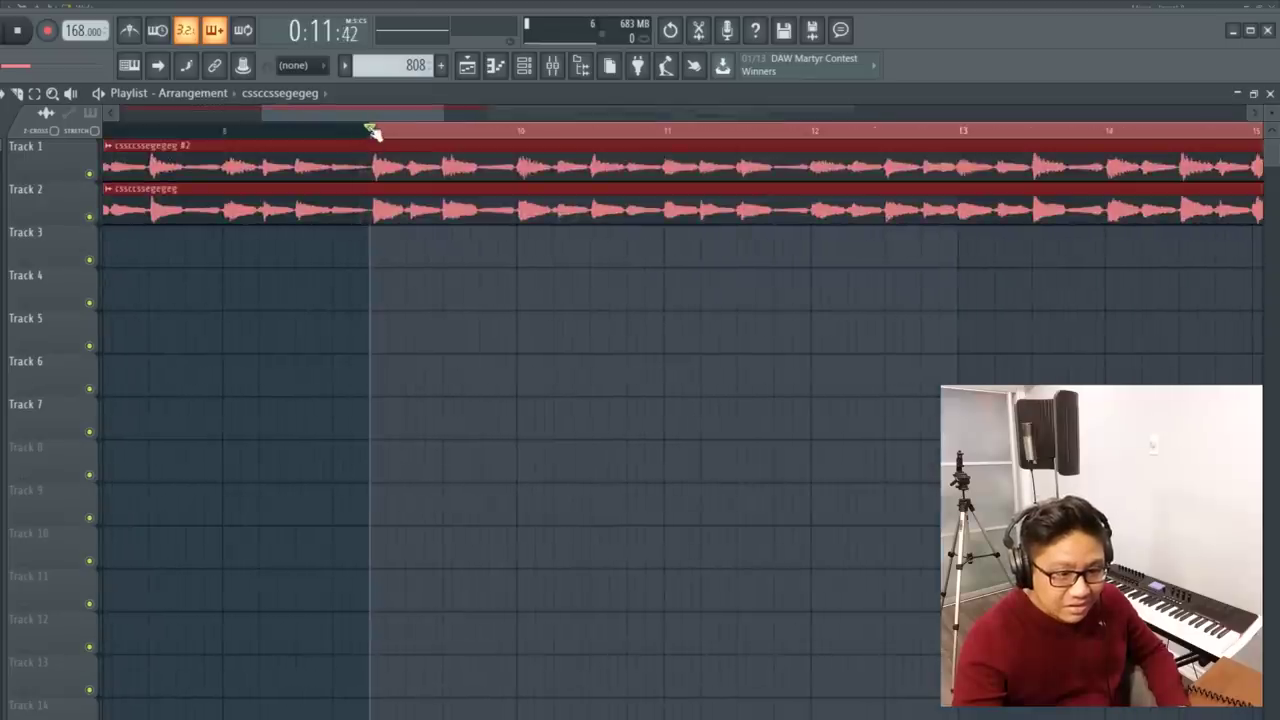
scroll(307, 245, down, 4)
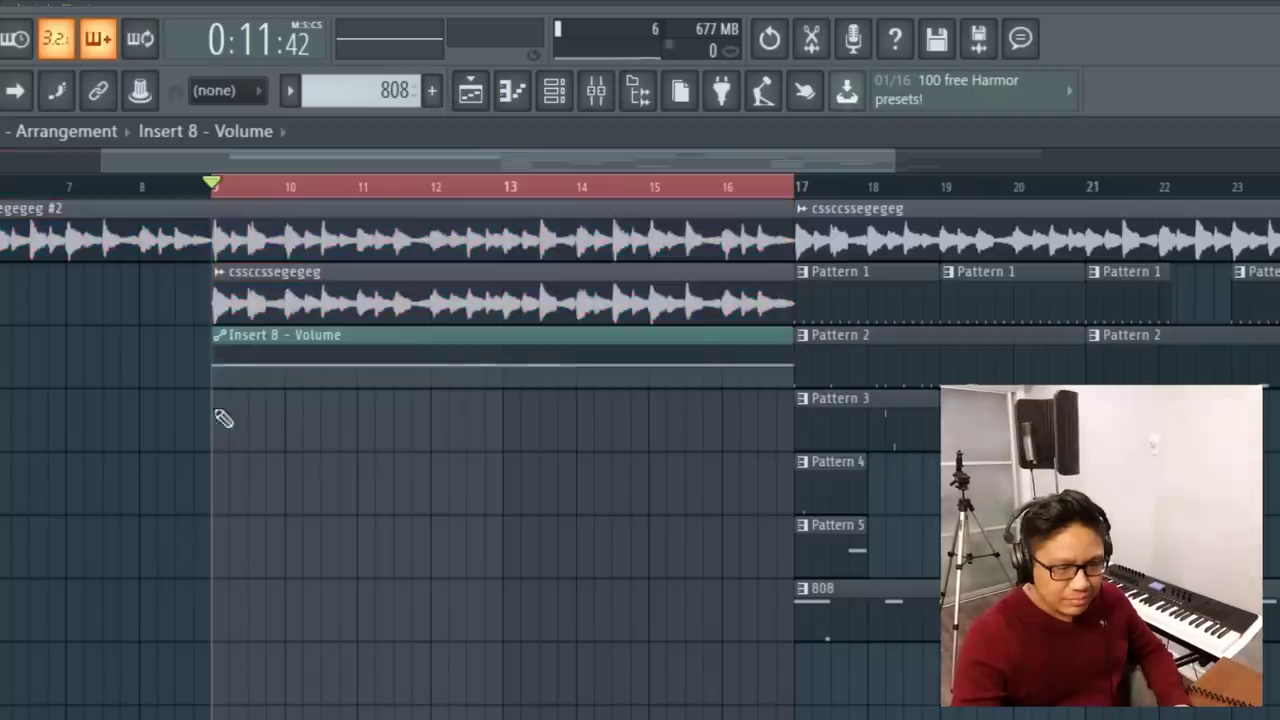
Shape the Insert 8 volume automation into a fade-in over bars 9 to 16 by lowering its start point and bending the curve downward.
drag(214, 374, 214, 386)
key(space)
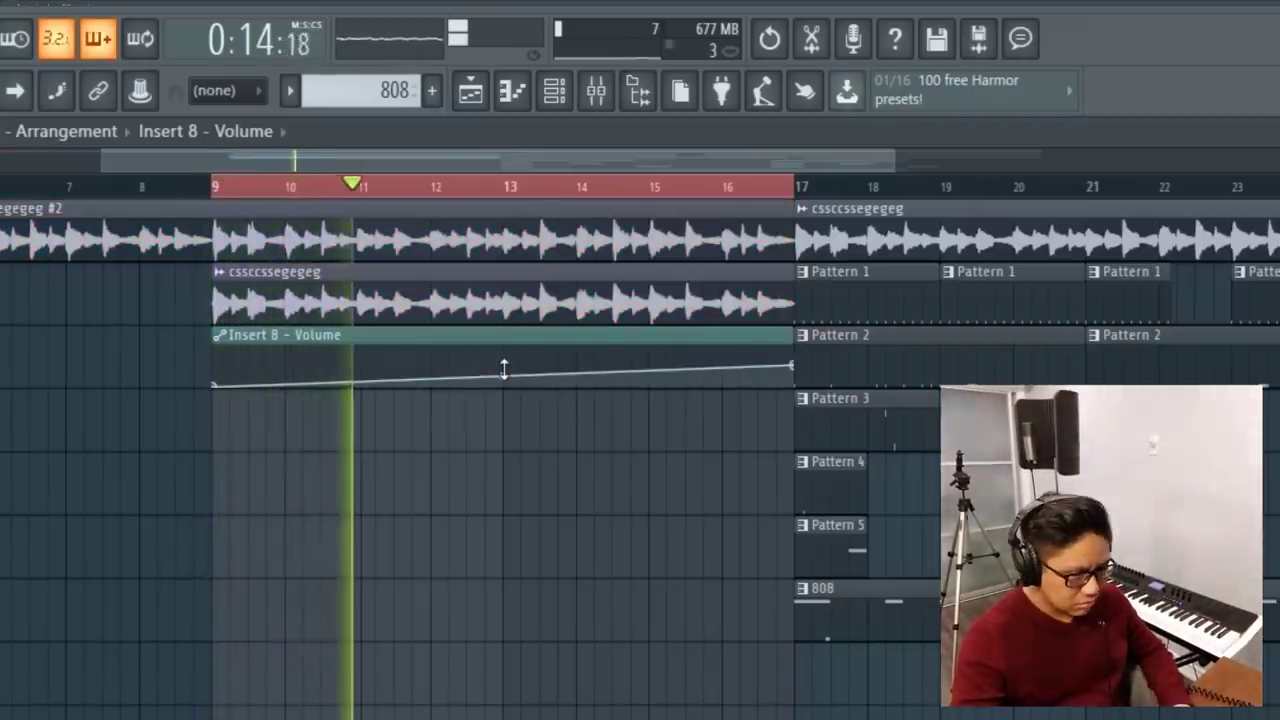
drag(503, 376, 503, 392)
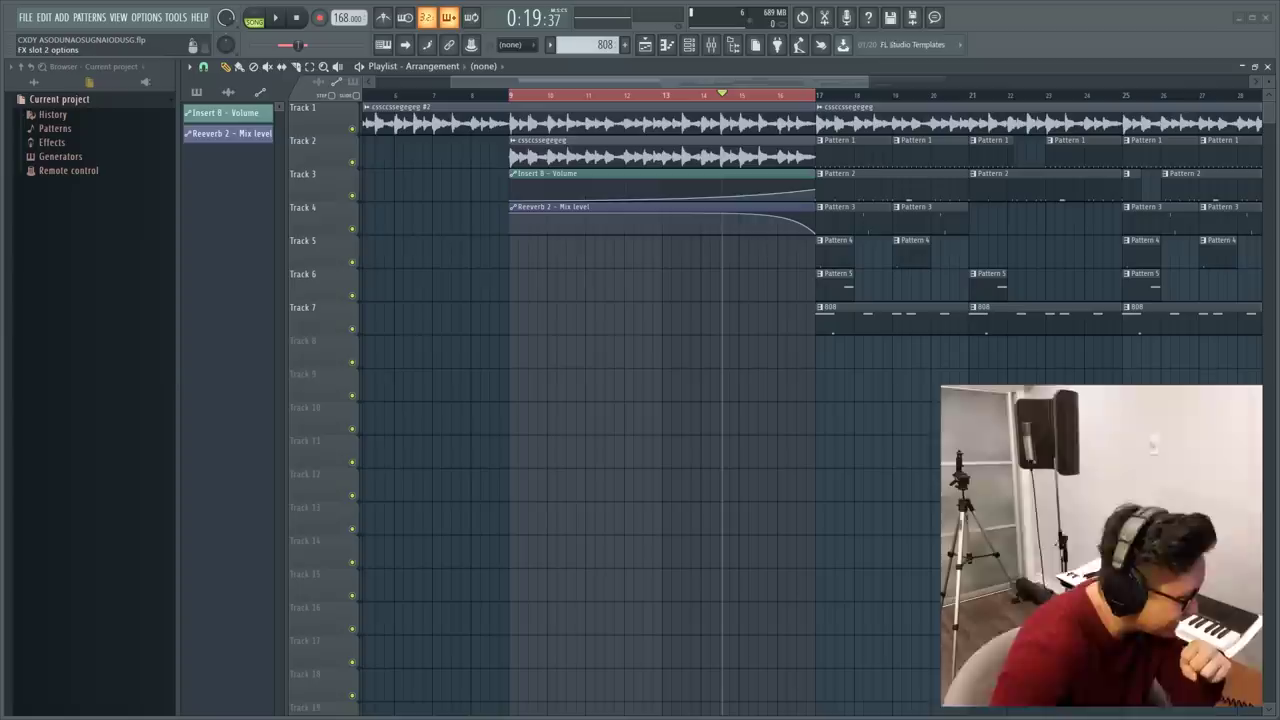
Sweep the AMBEO Orbit azimuth on the Master channel from the back around to the front.
click(936, 170)
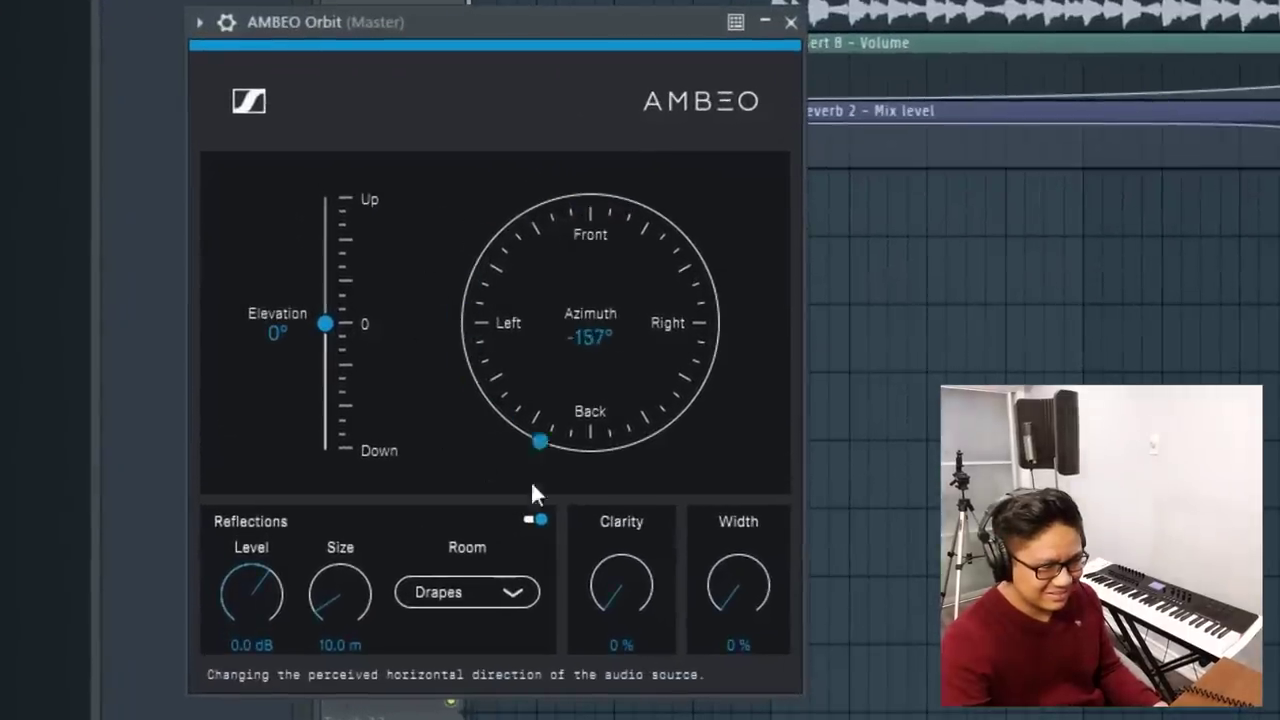
drag(530, 480, 576, 84)
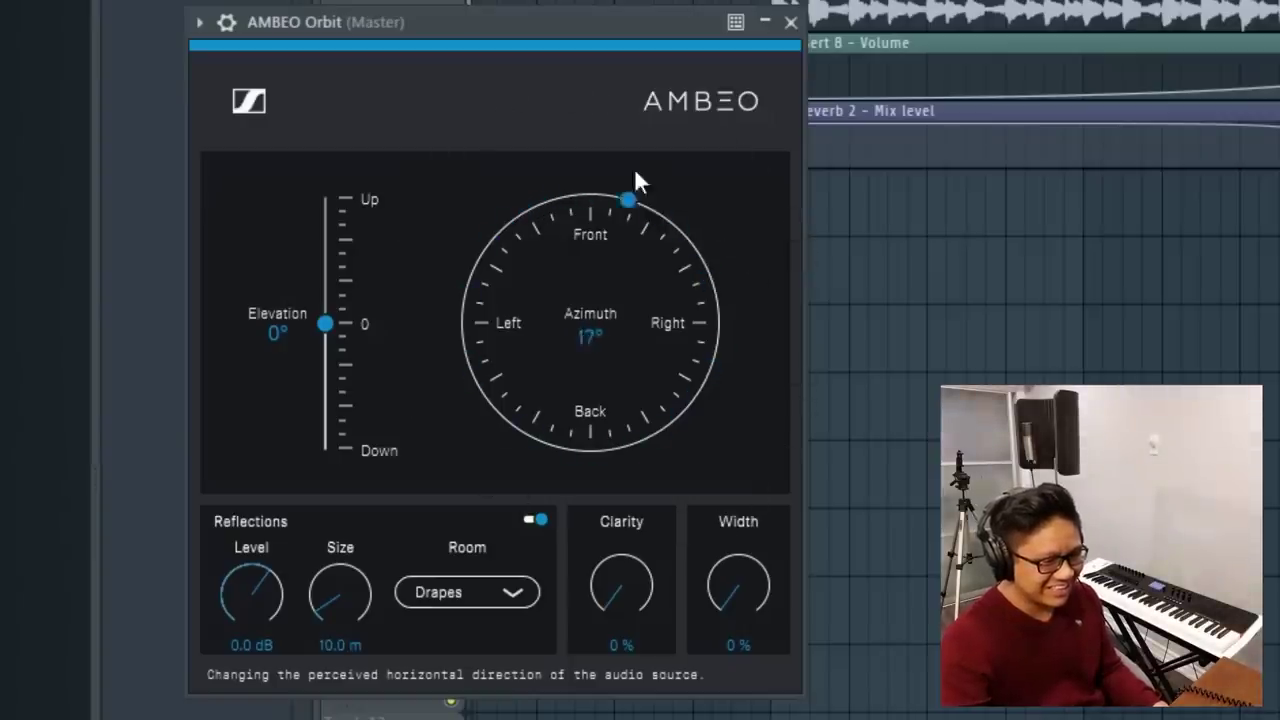
drag(566, 180, 521, 70)
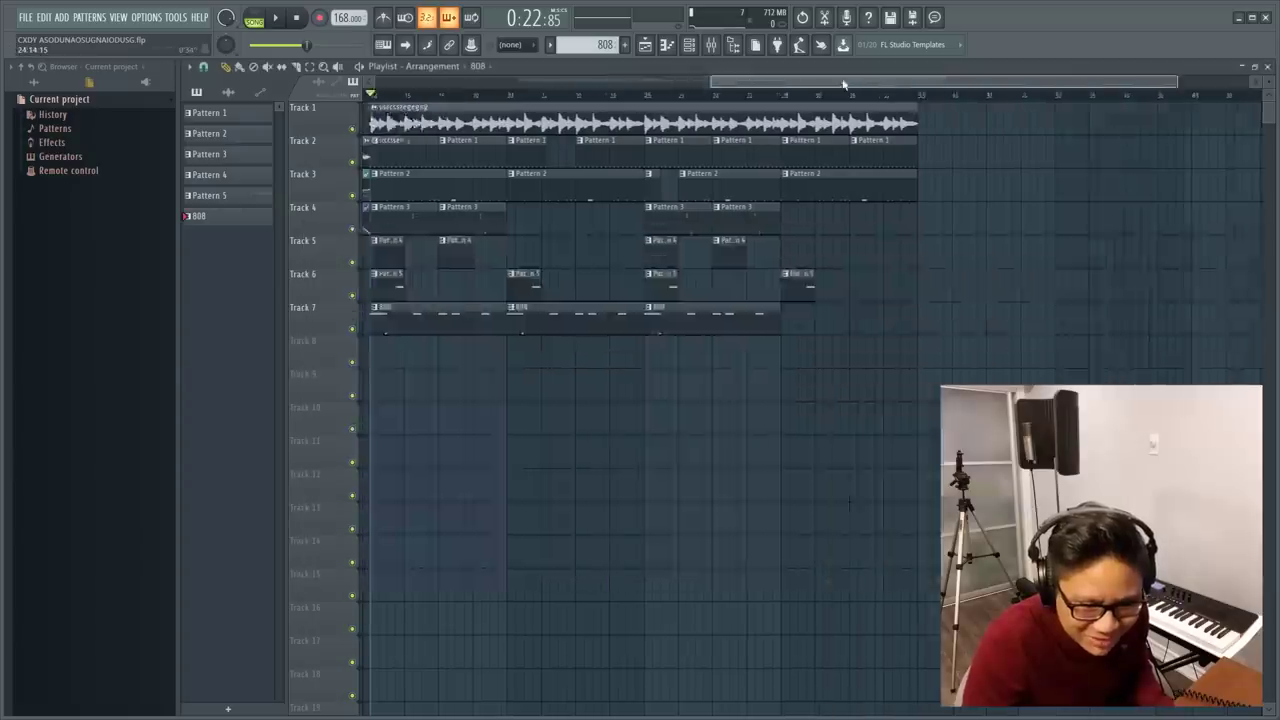
Vary the velocities of the COSMIC Hi-Hat 11 notes in Pattern 1, lowering several hits from the fourth note on.
scroll(838, 95, up, 4)
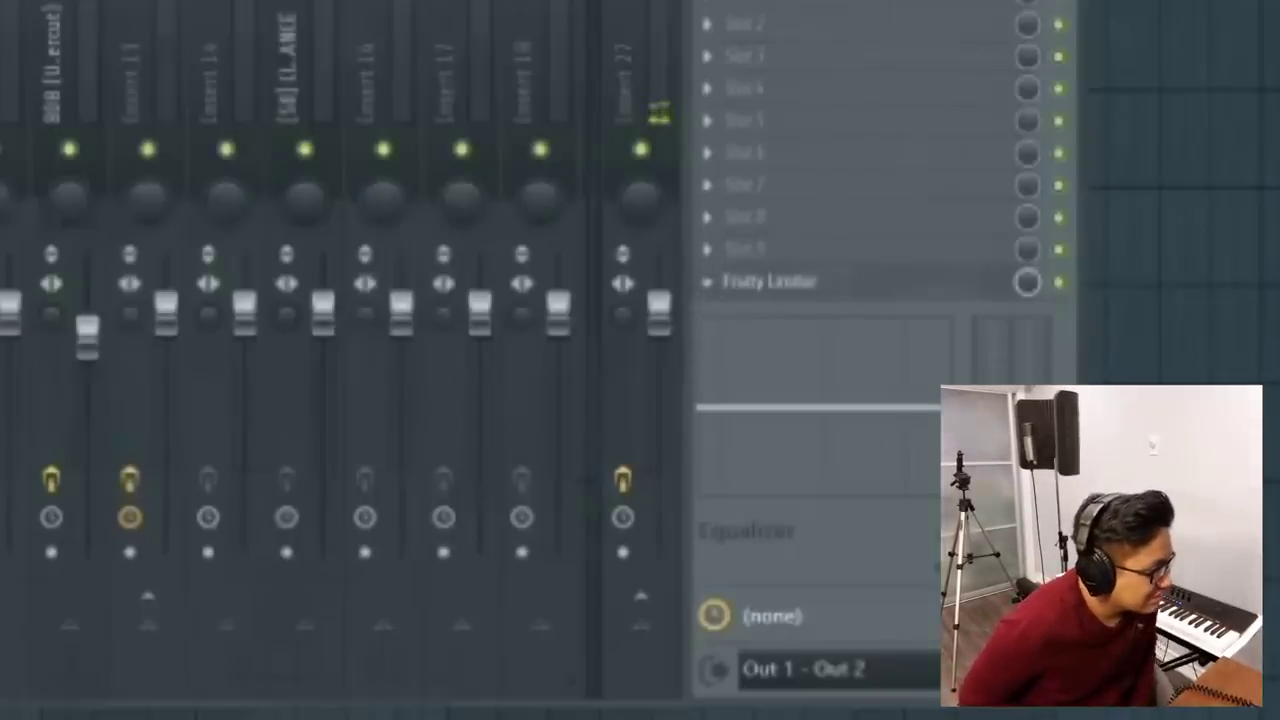
click(679, 3)
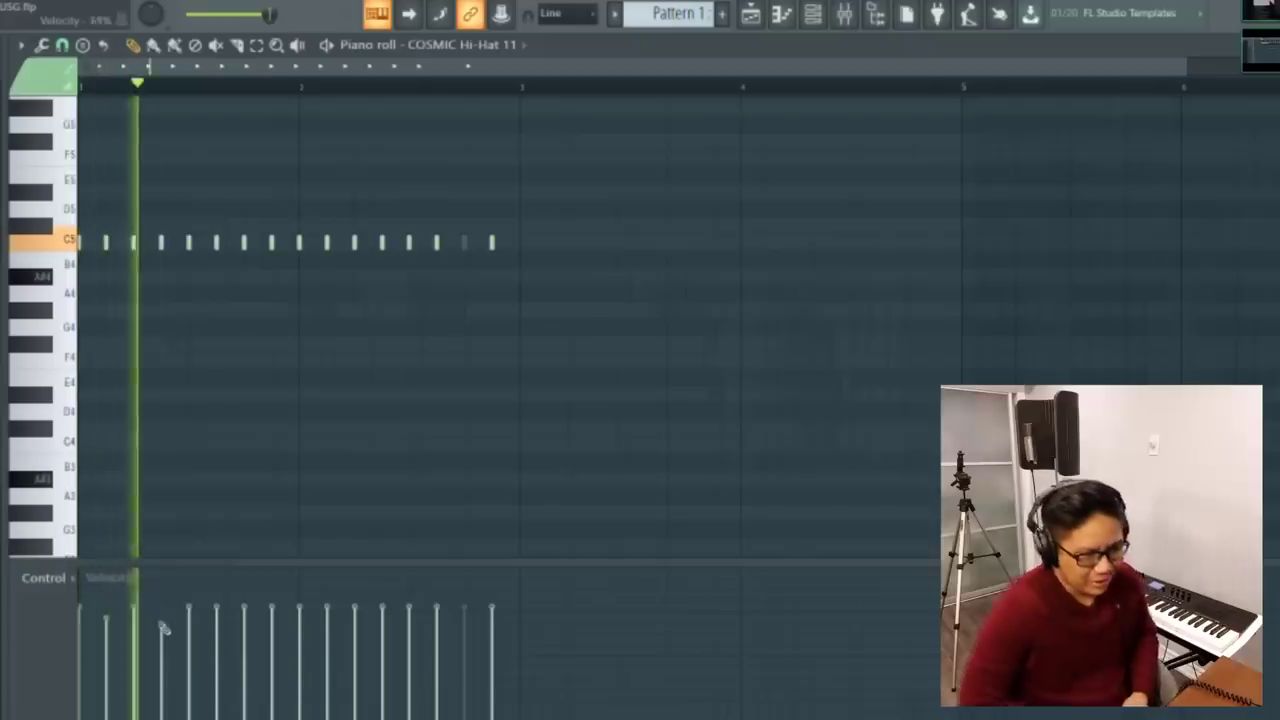
drag(211, 634, 188, 624)
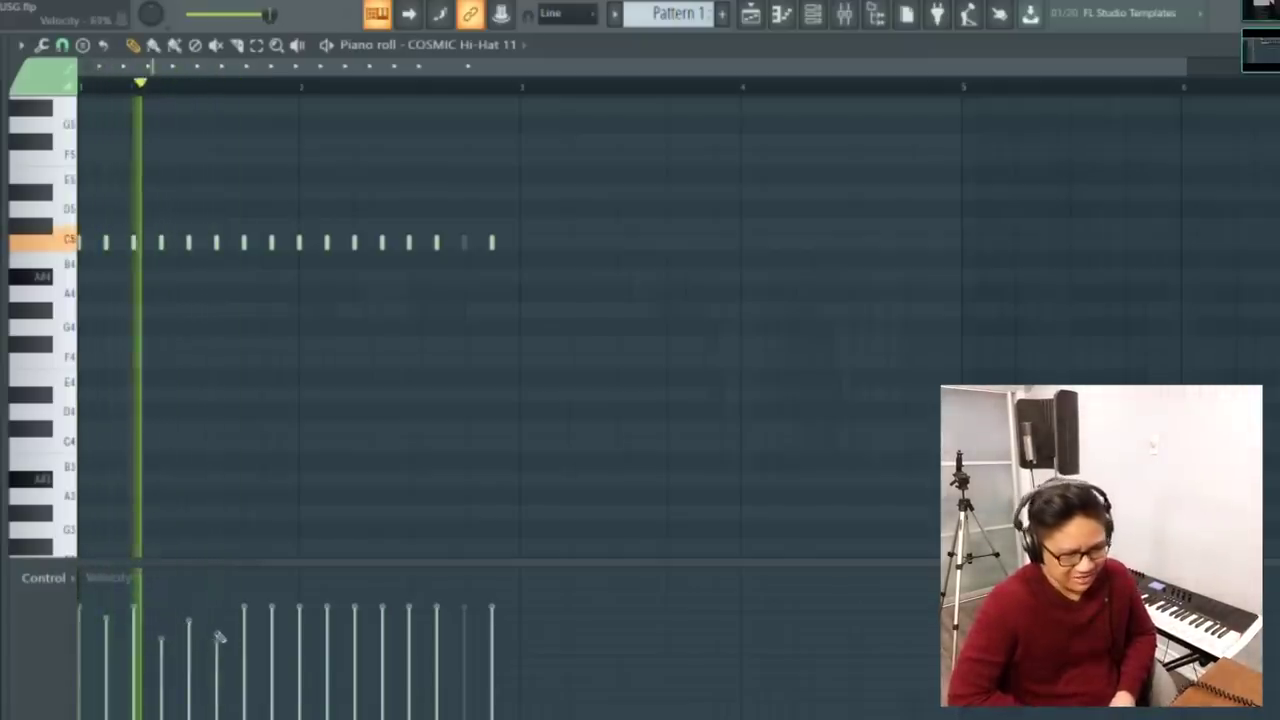
mouse_move(268, 628)
mouse_down()
mouse_move(238, 612)
mouse_move(254, 640)
mouse_up()
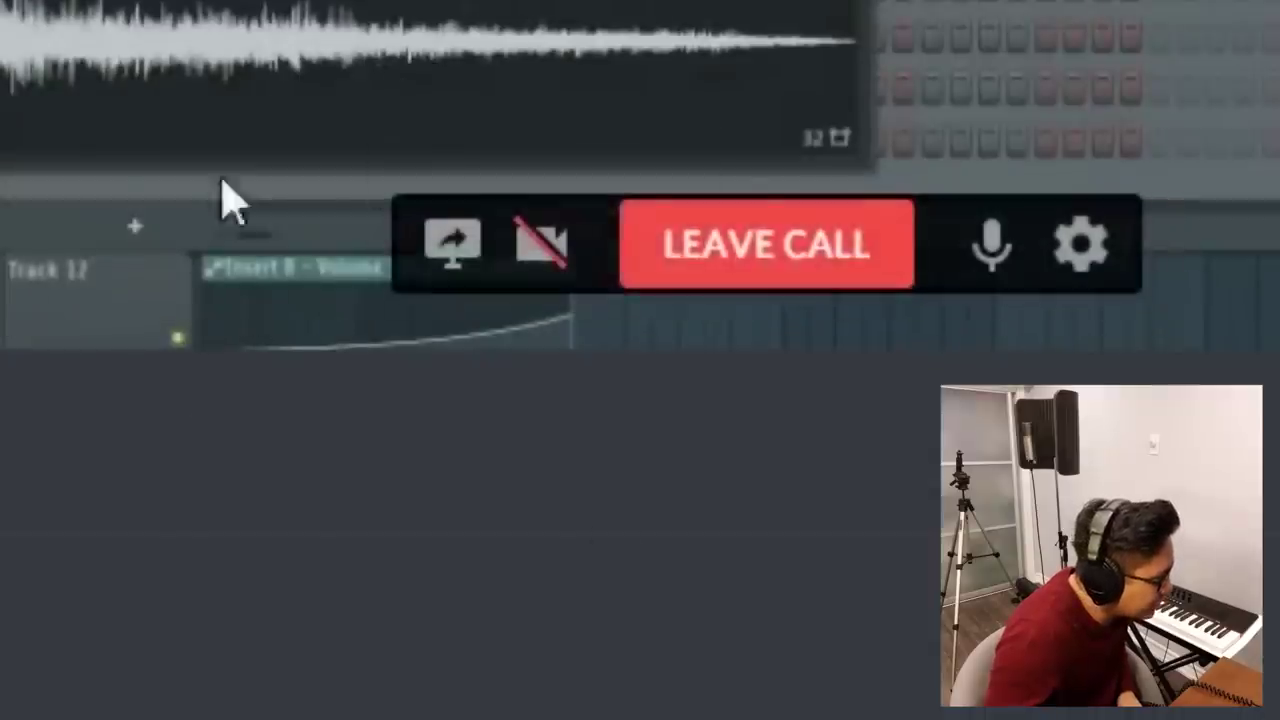
Switch to the Discord call and start sharing the screen.
click(452, 242)
click(757, 565)
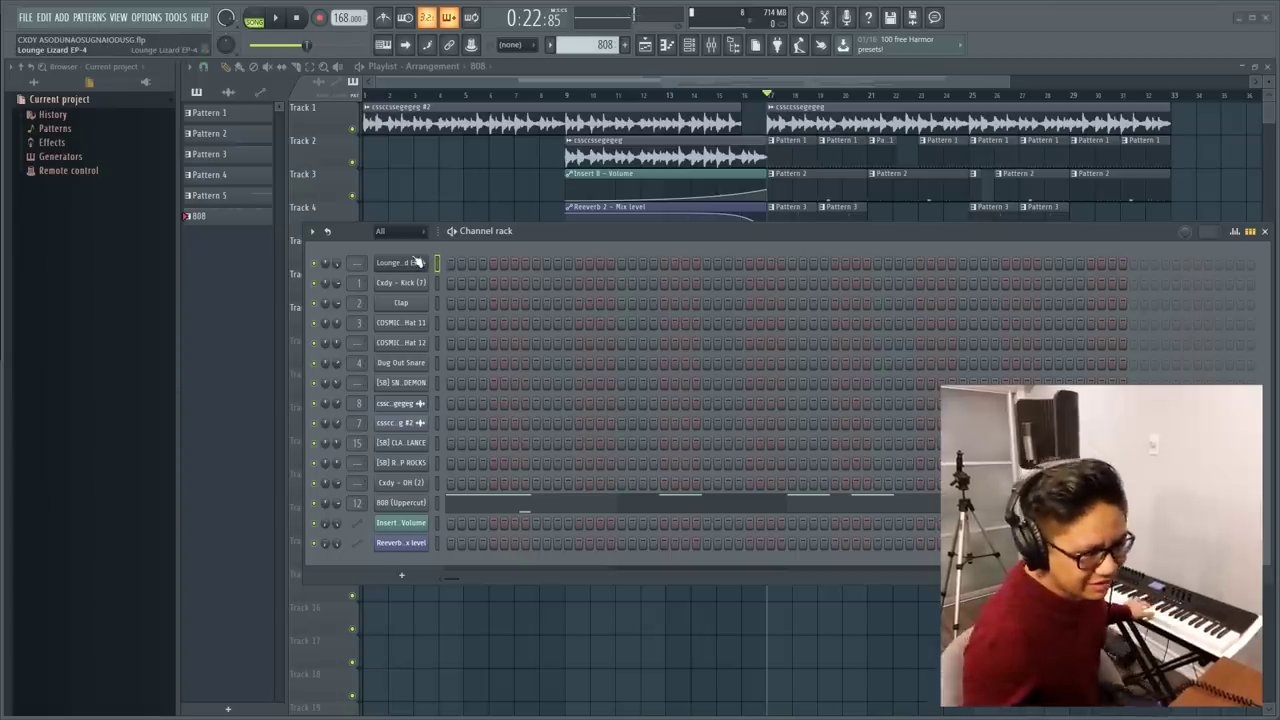
Insert an Omnisphere channel from the Lounge Lizard EP-4 channel in the channel rack.
right_click(418, 262)
mouse_move(480, 353)
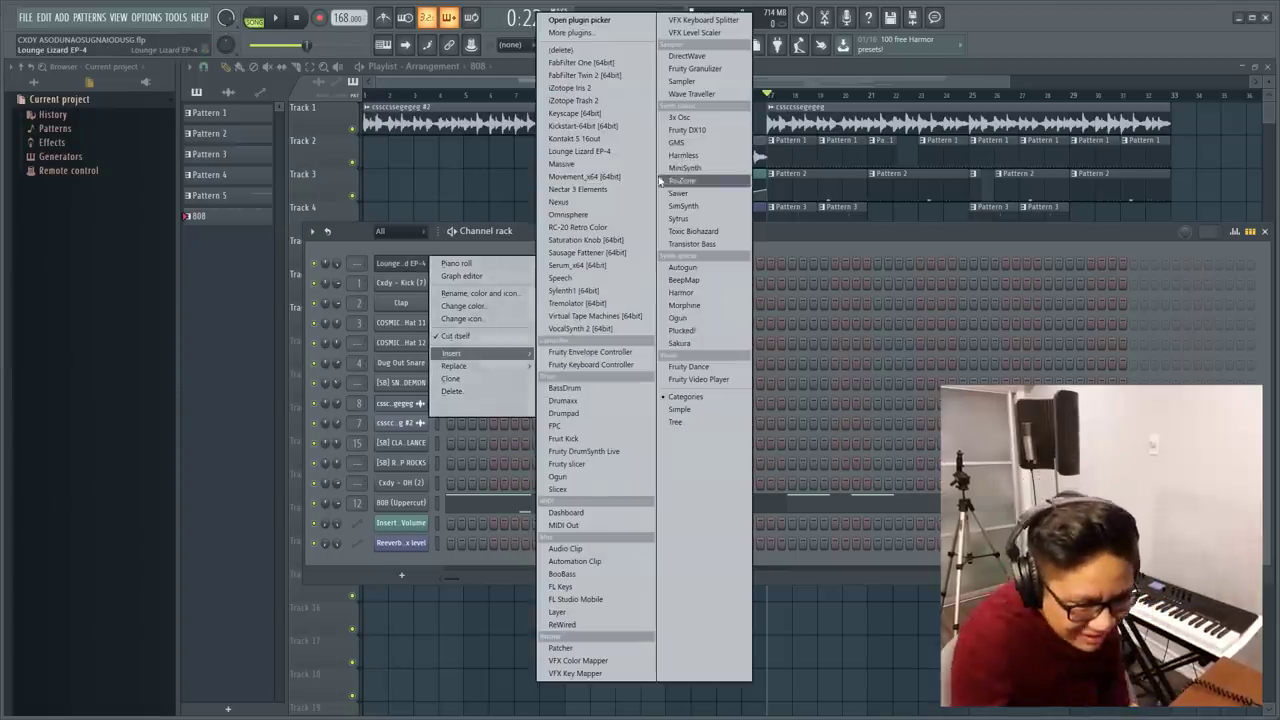
click(568, 214)
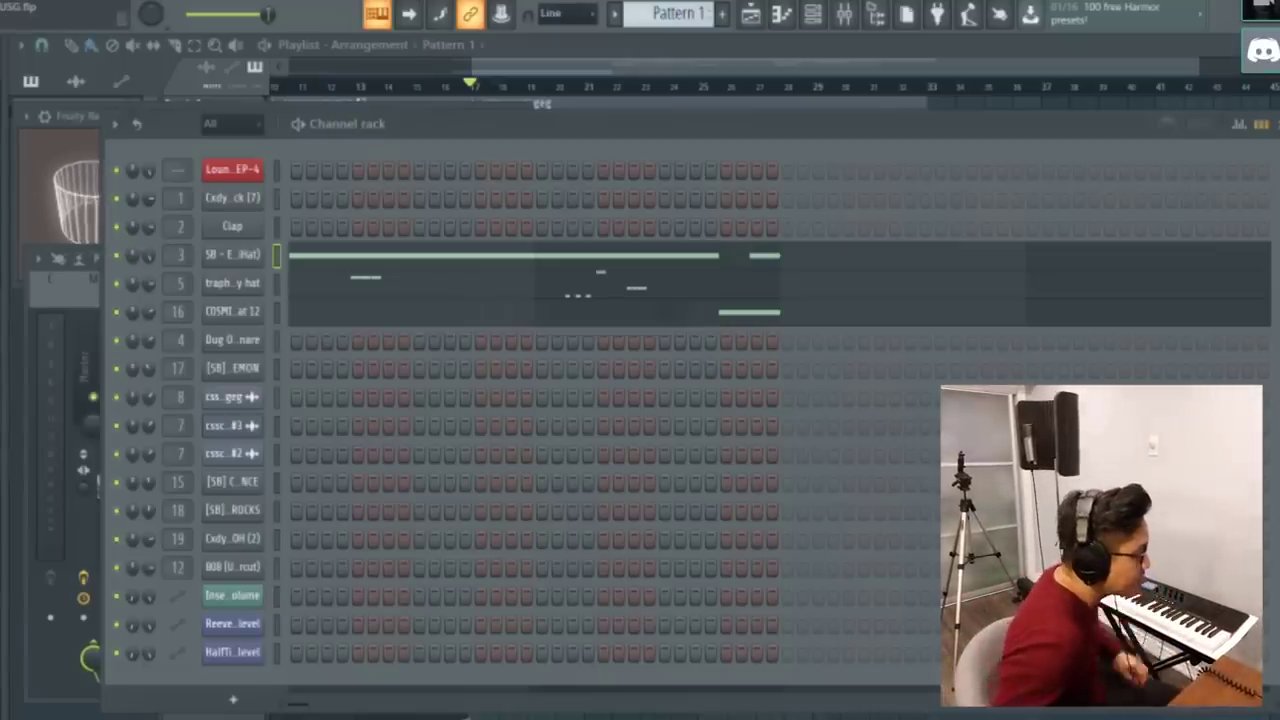
drag(230, 277, 165, 288)
click(273, 258)
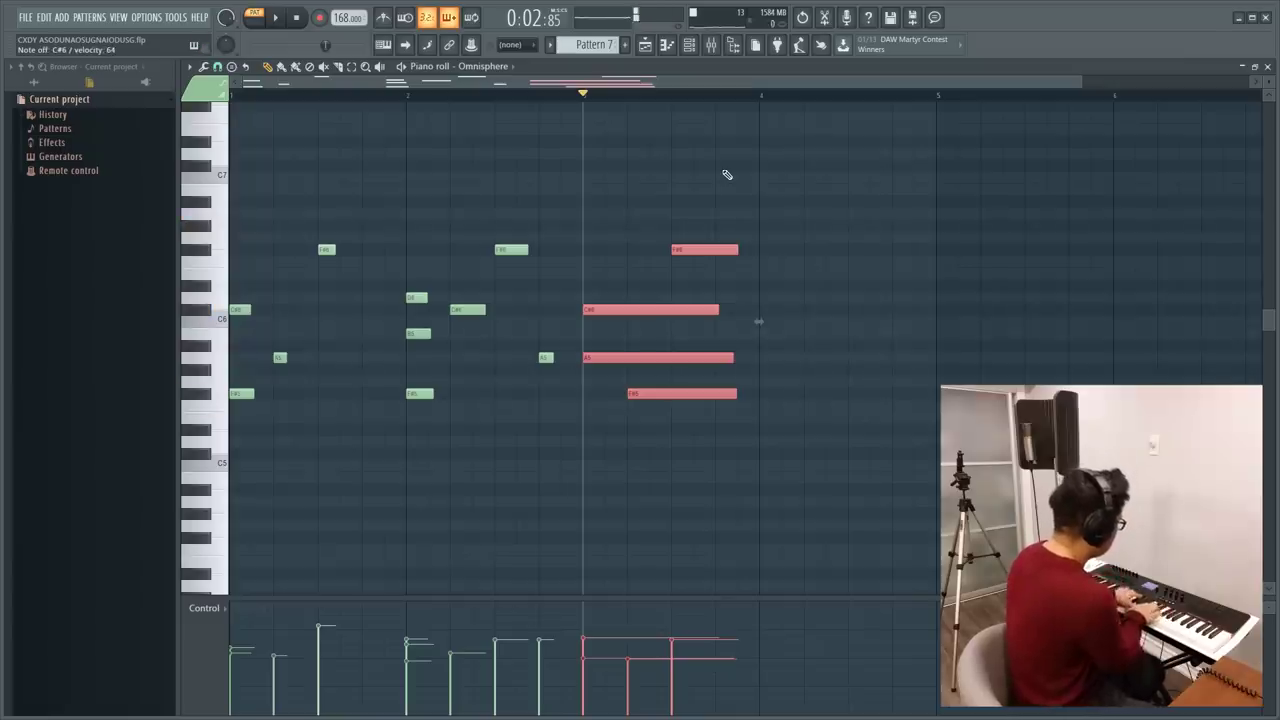
click(1267, 67)
click(1264, 232)
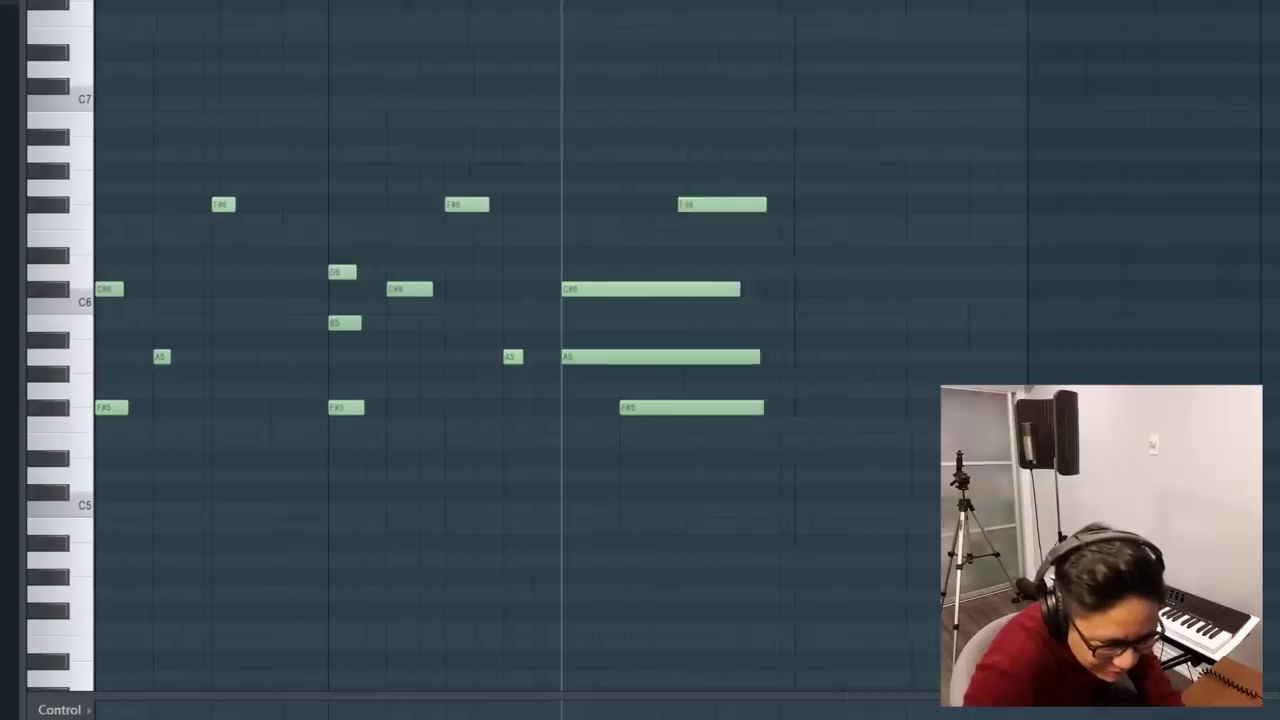
Record the next bar of the melody into the piano roll as notes and automation, following the third-bar chord.
drag(845, 497, 584, 116)
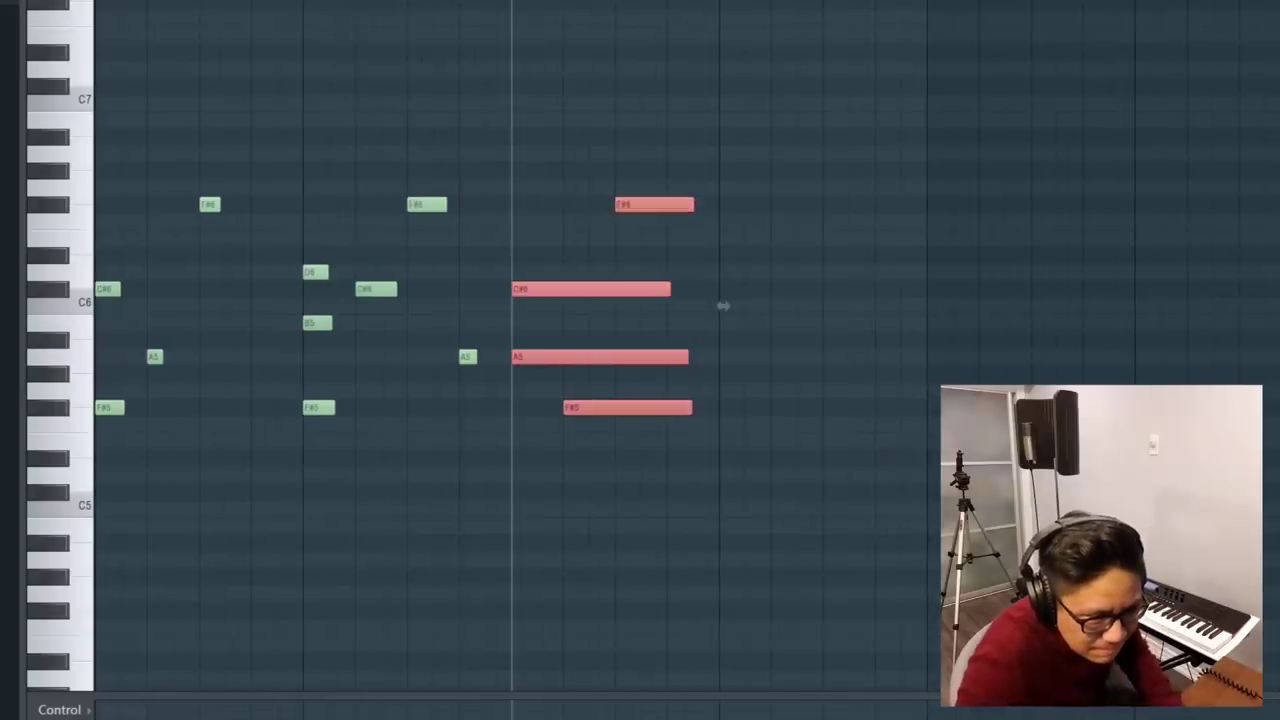
key(r)
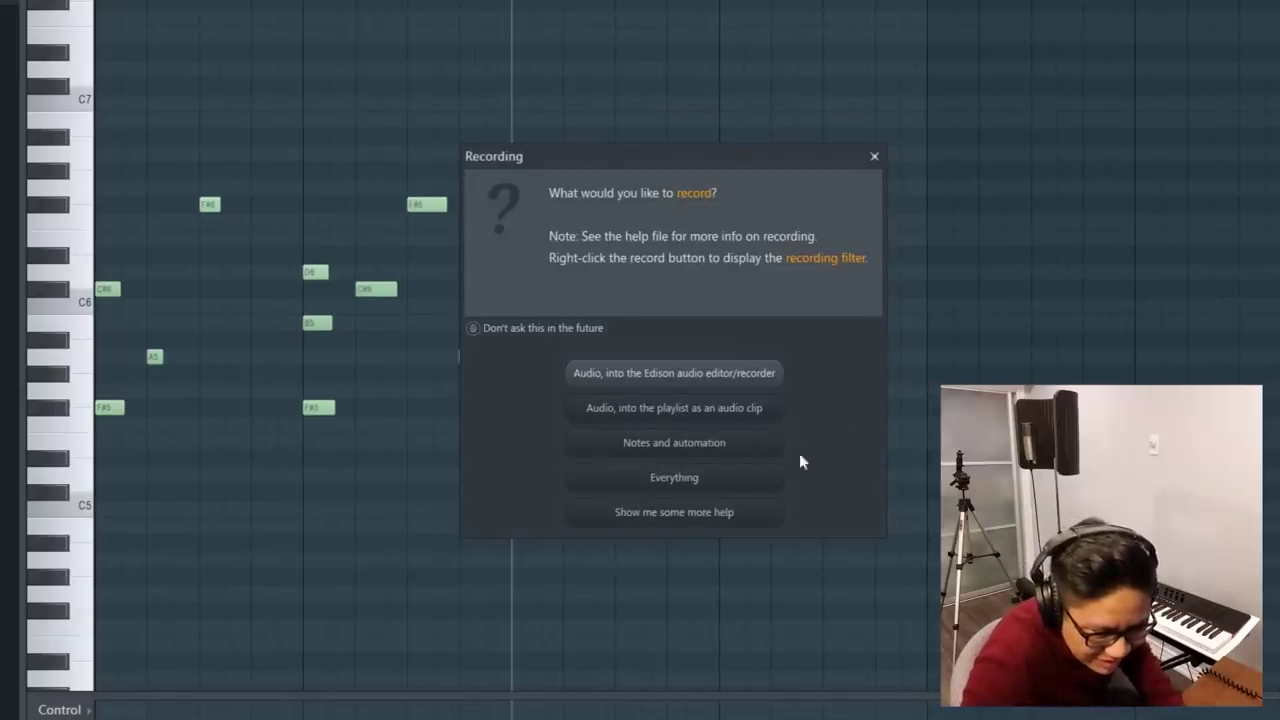
click(660, 440)
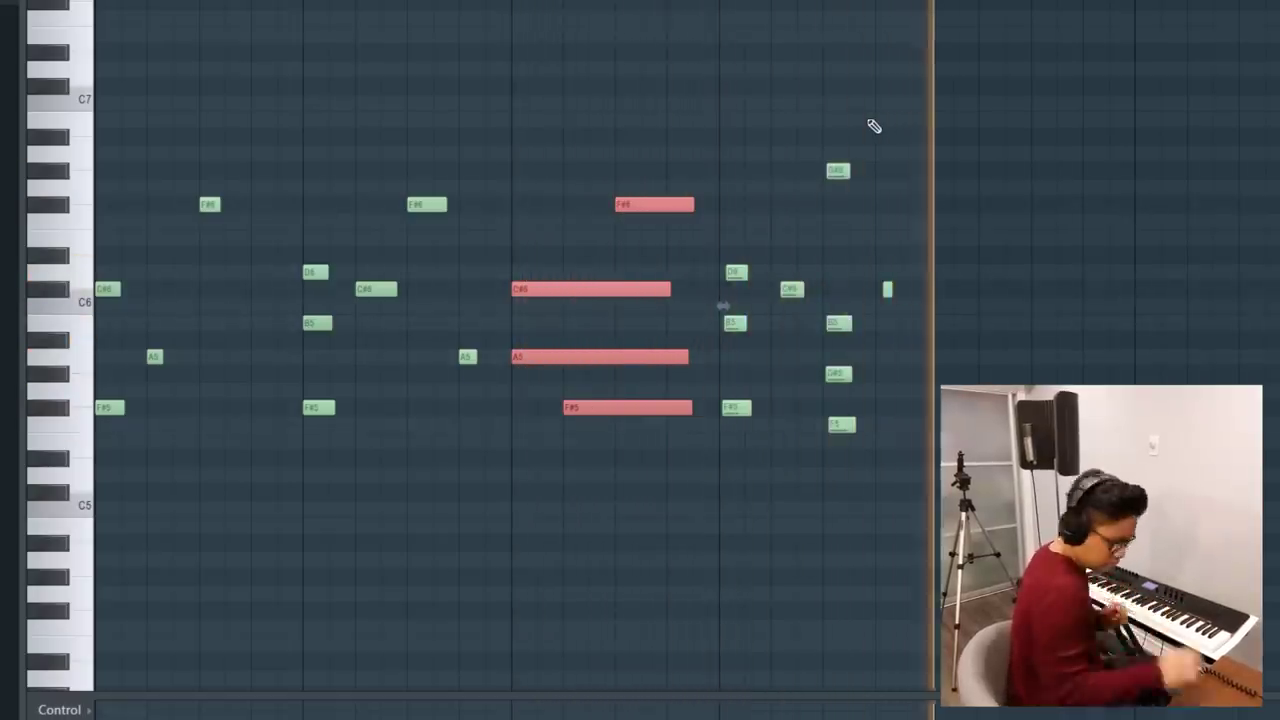
key(space)
Quantize the newly recorded fourth-bar notes and play the melody back.
drag(986, 477, 734, 97)
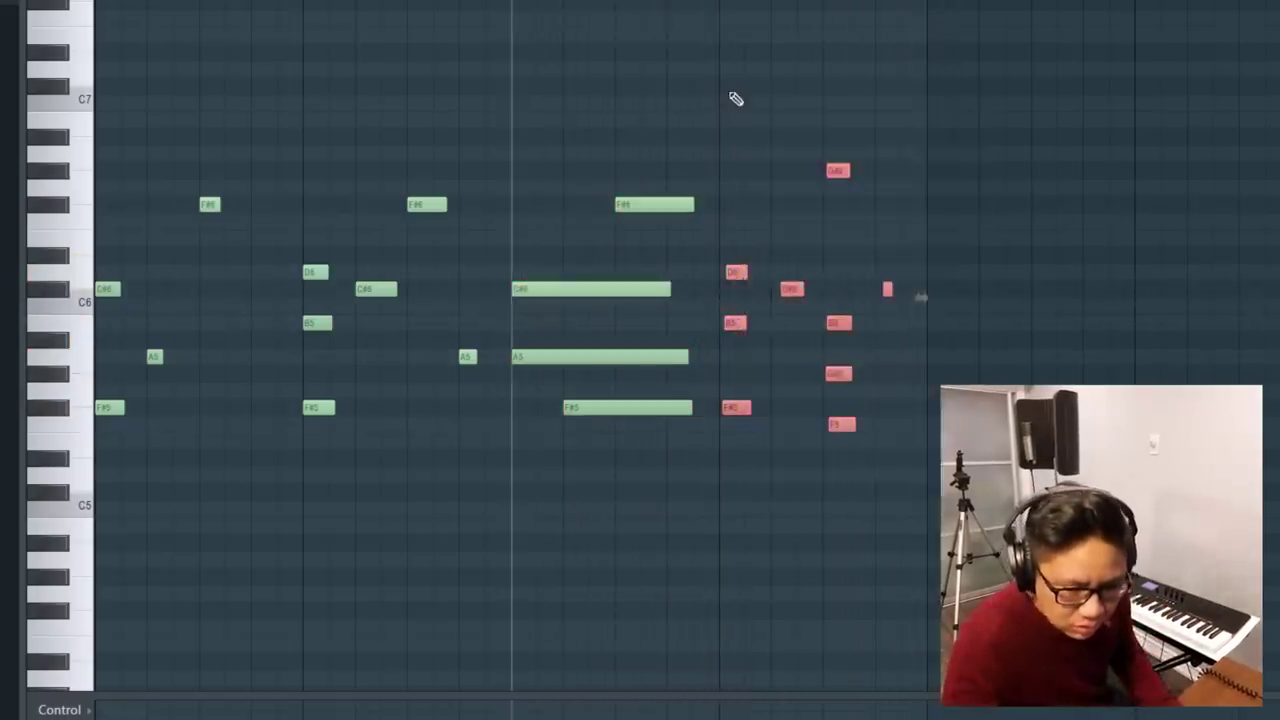
key(ctrl+q)
key(space)
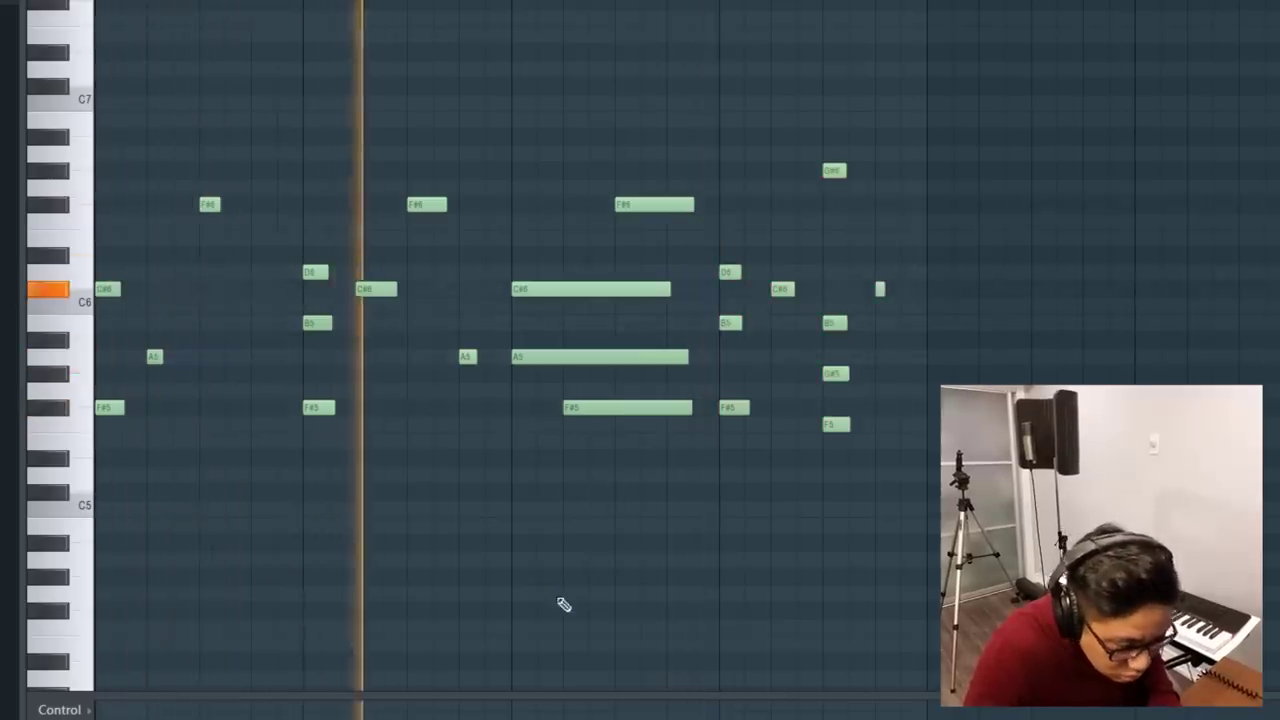
drag(514, 623, 514, 608)
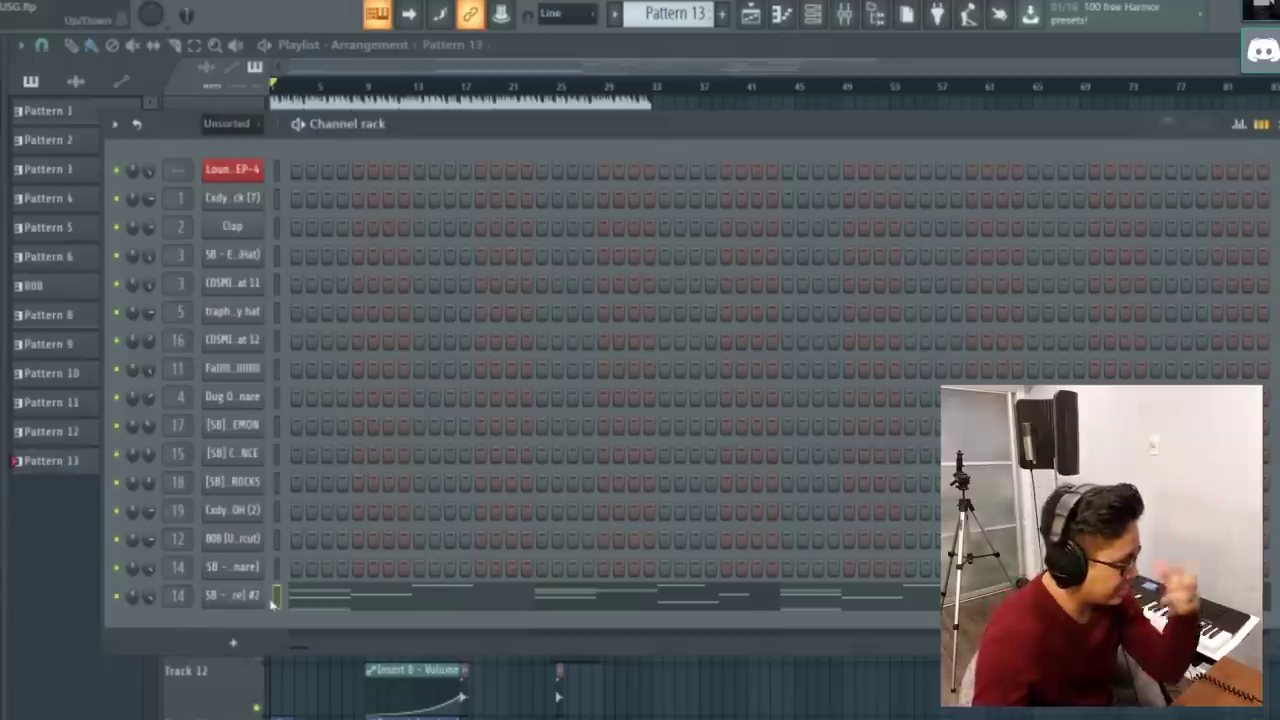
Replace the duplicated SB snare #2 channel holding the melody with Omnisphere and route it to mixer track 20.
click(228, 603)
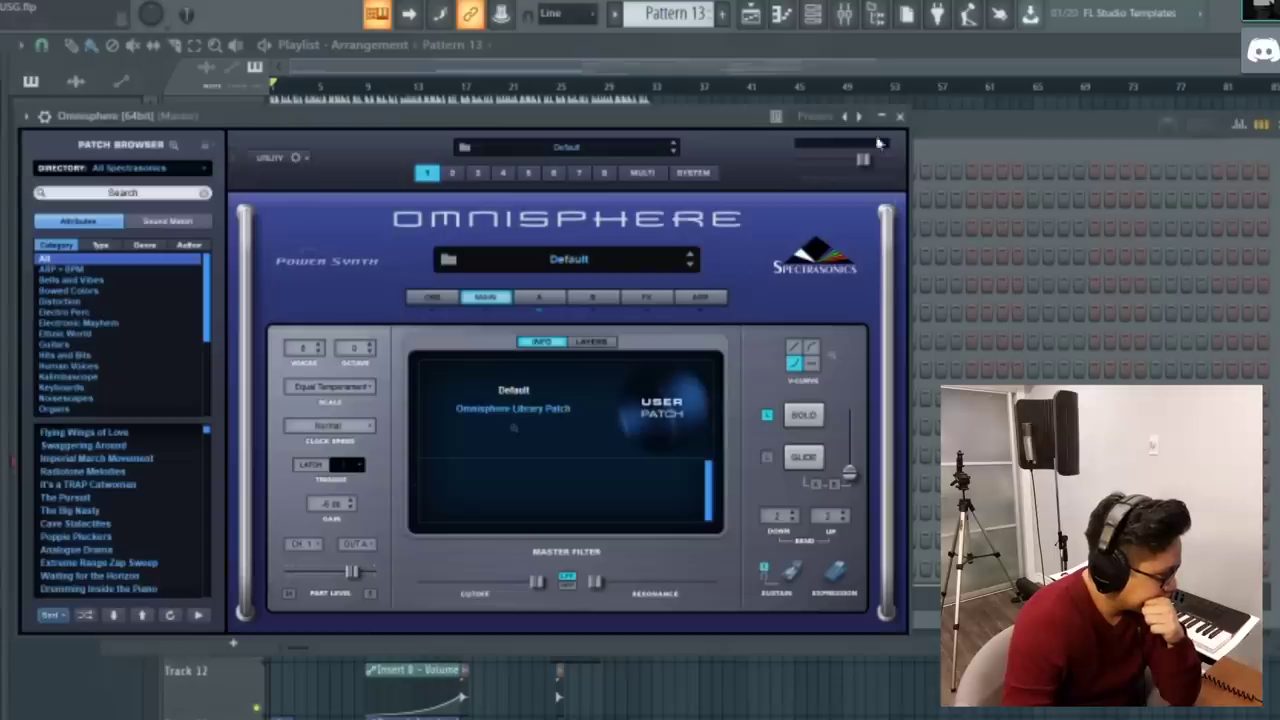
click(899, 116)
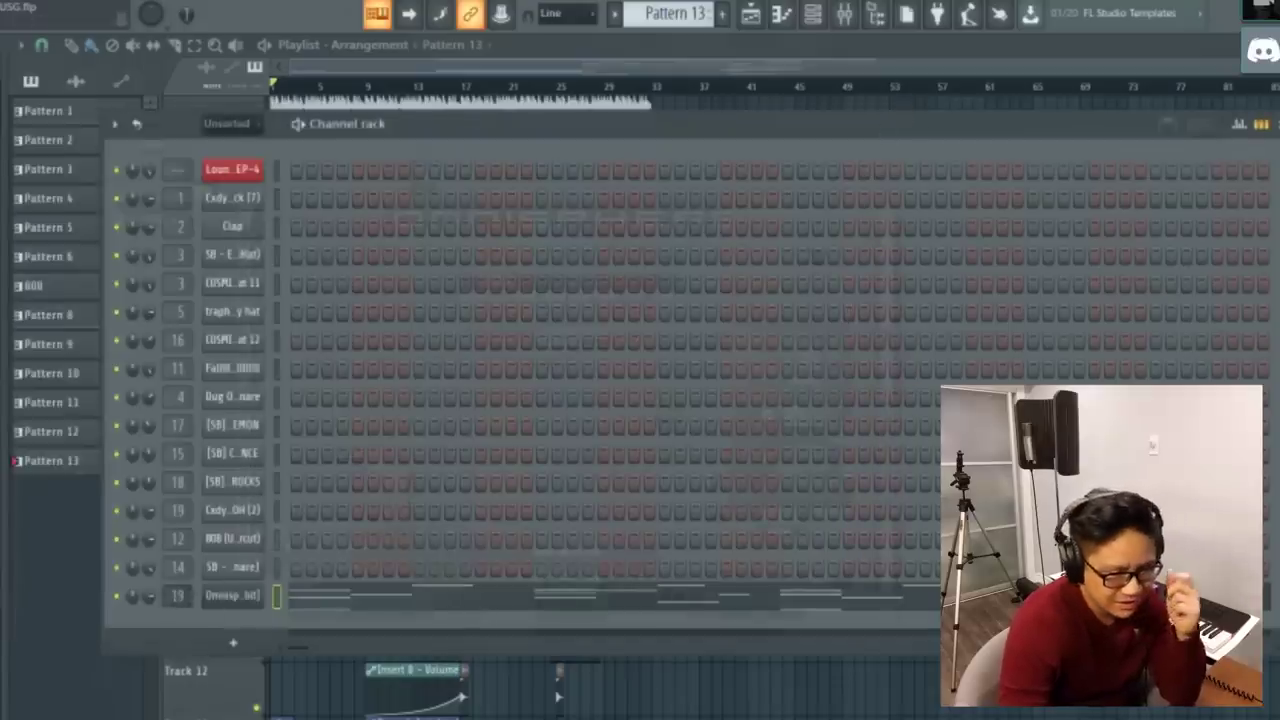
click(845, 15)
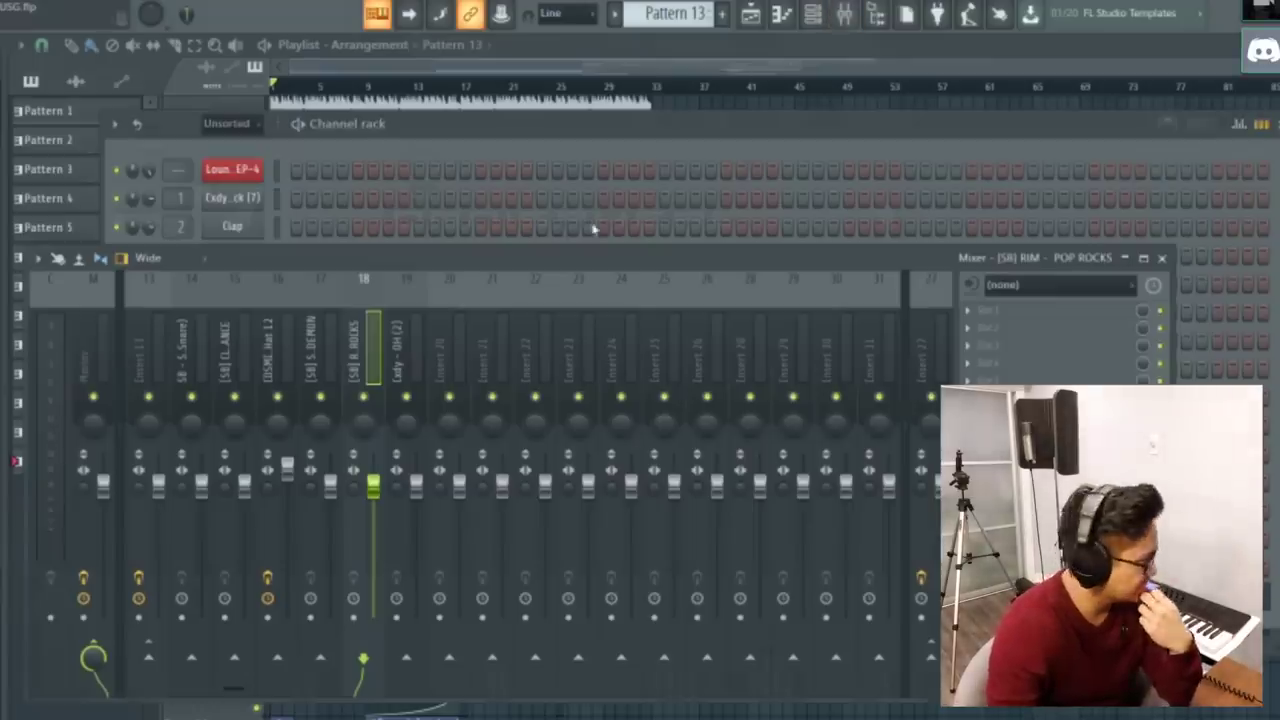
click(592, 130)
drag(178, 596, 178, 576)
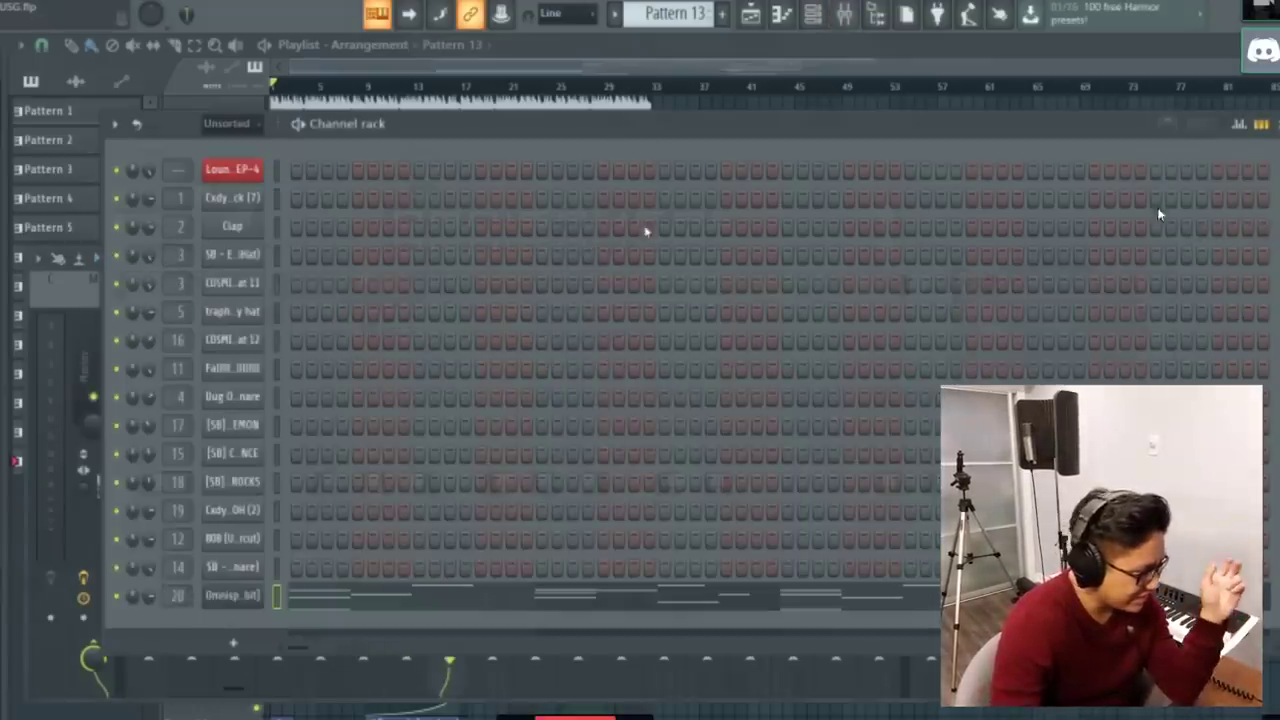
Add Fruity Parametric EQ 2 to Insert 20, raise its low cut, and load iZotope Vinyl in the second slot.
click(844, 20)
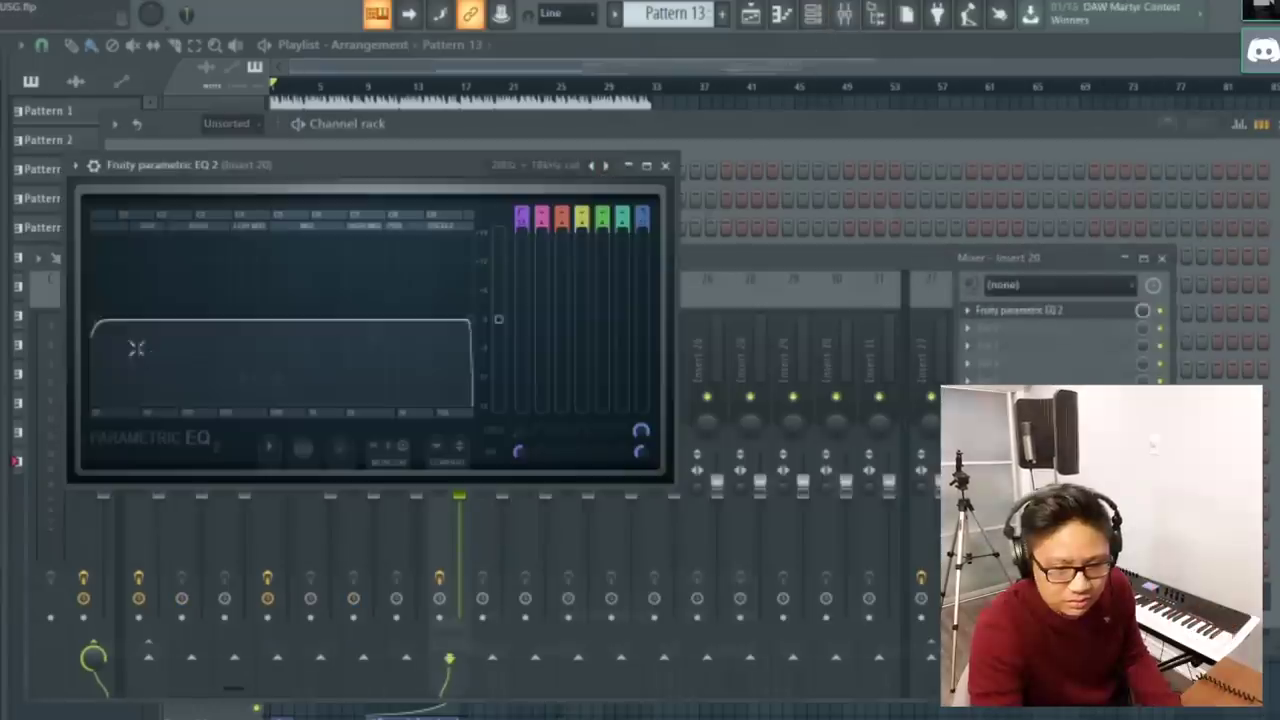
drag(108, 321, 238, 320)
click(968, 328)
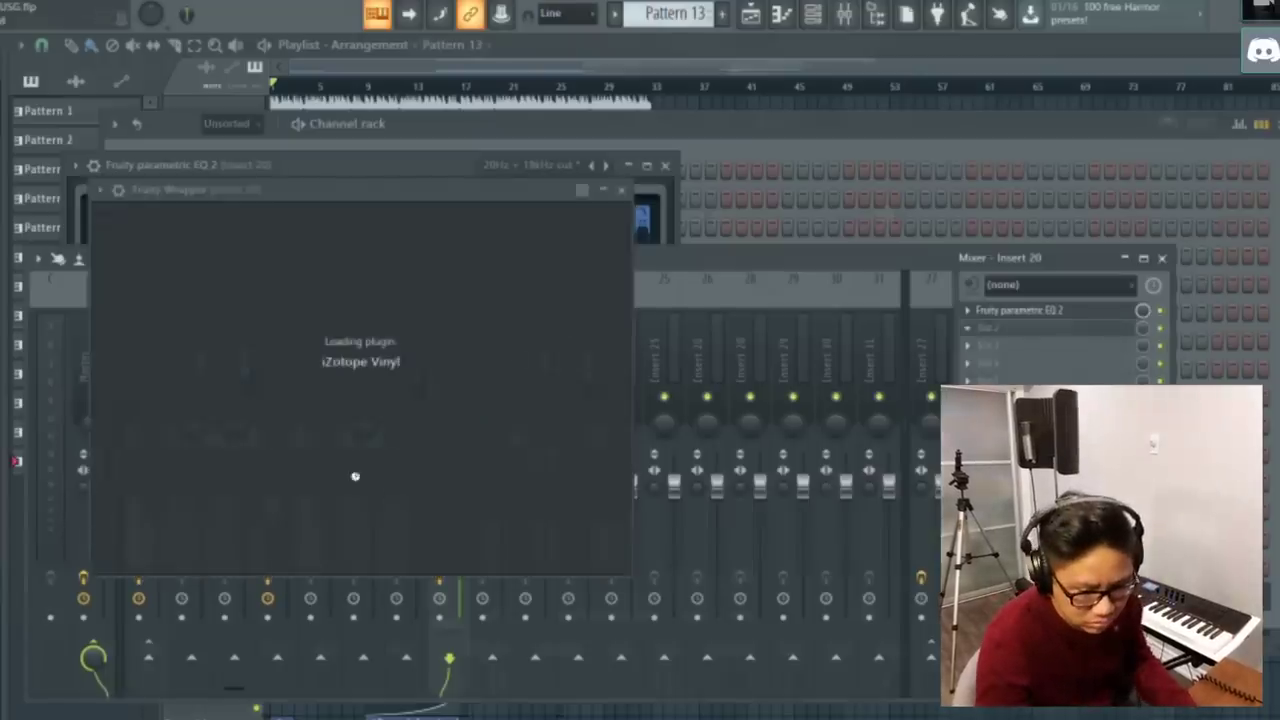
click(674, 198)
Browse the Omnisphere patch categories for a melody sound.
click(214, 591)
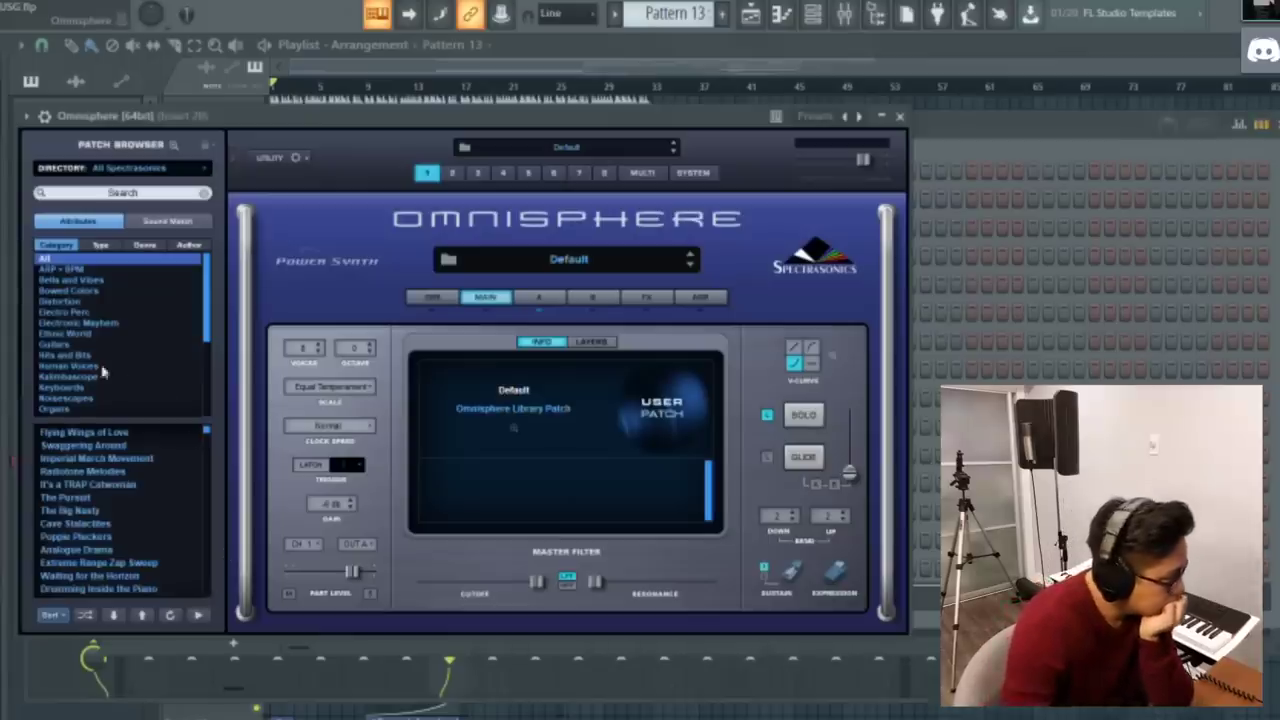
click(168, 303)
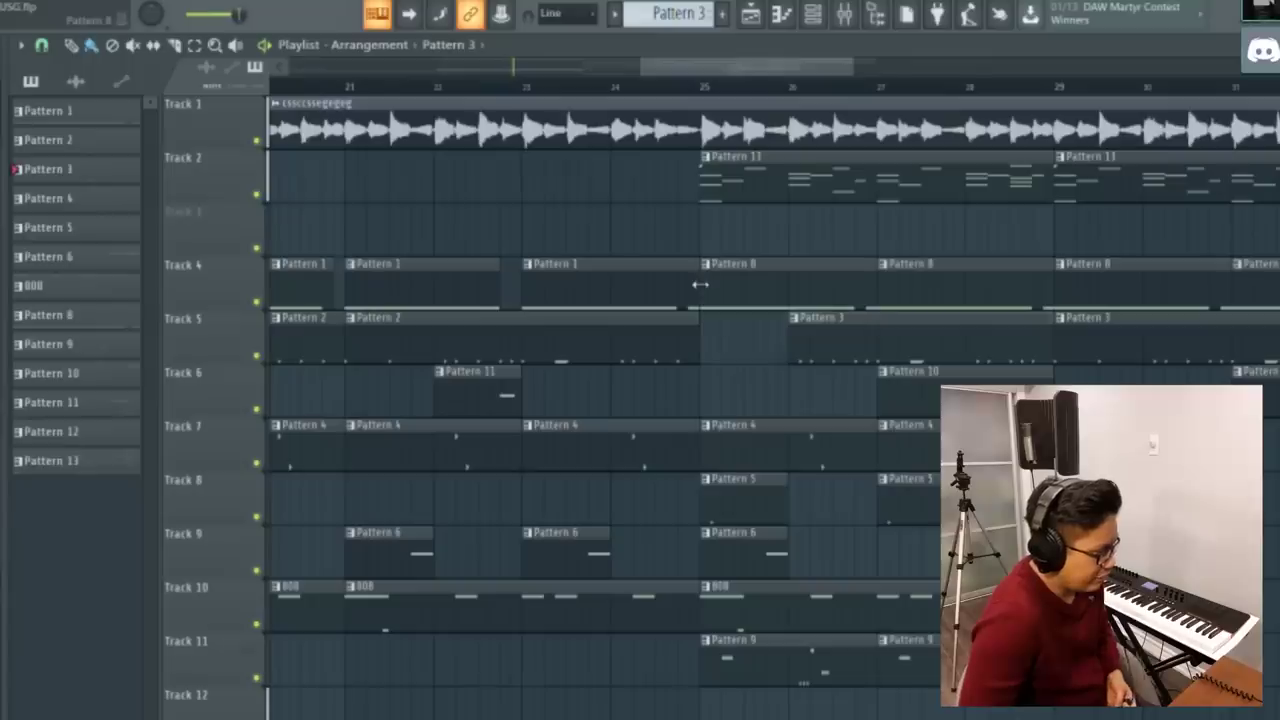
Cut a gap into the Pattern 8 clip on Track 4 at bar 26 and bring up the SB snare channel.
scroll(820, 75, up, 2)
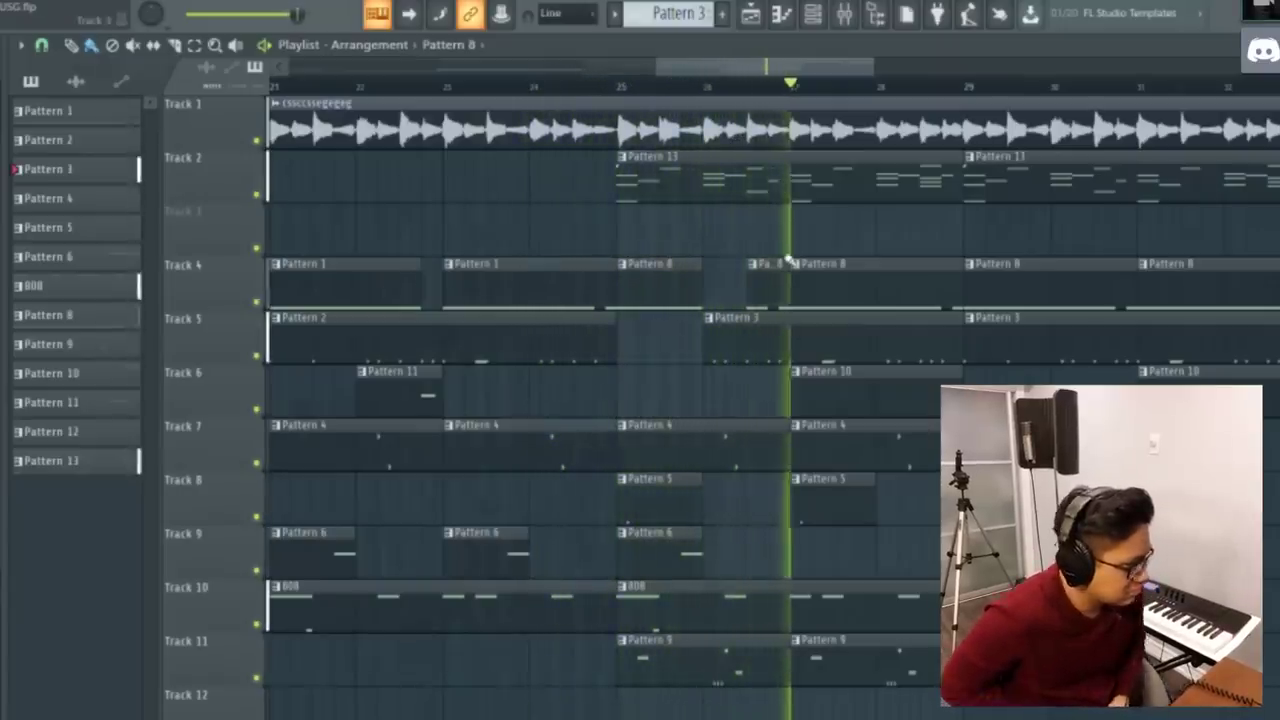
key(F6)
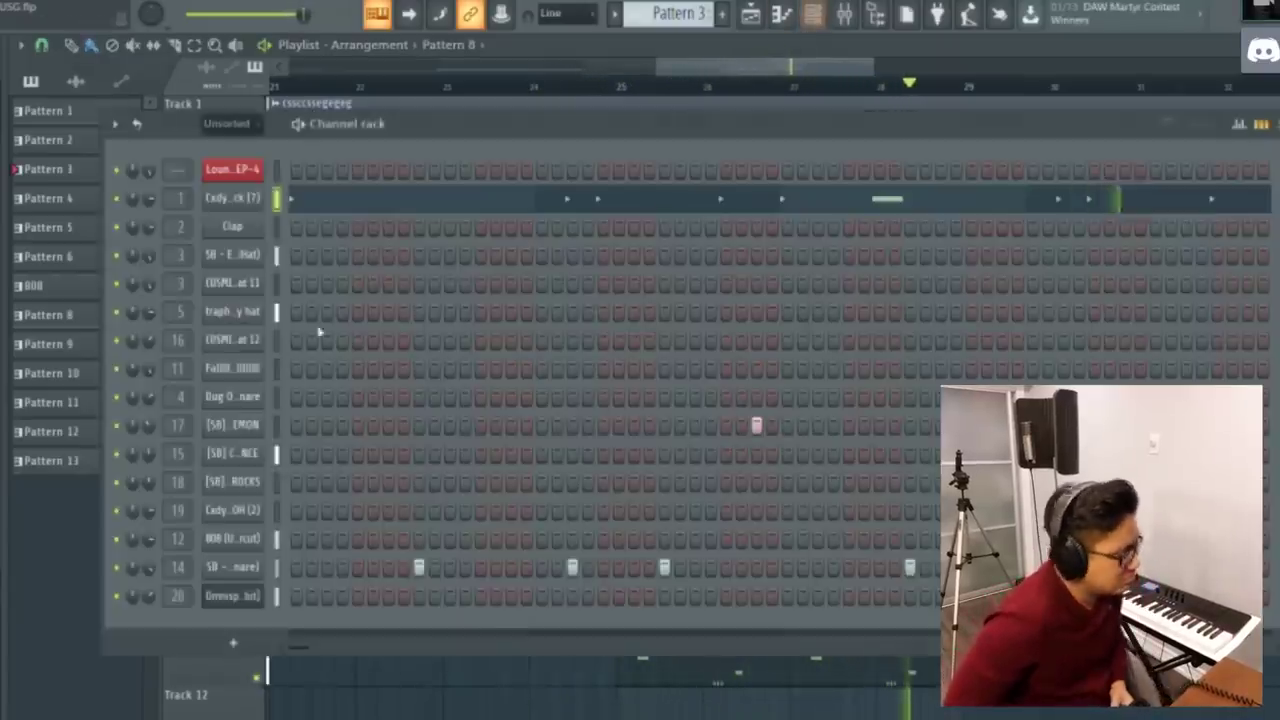
click(231, 567)
key(F9)
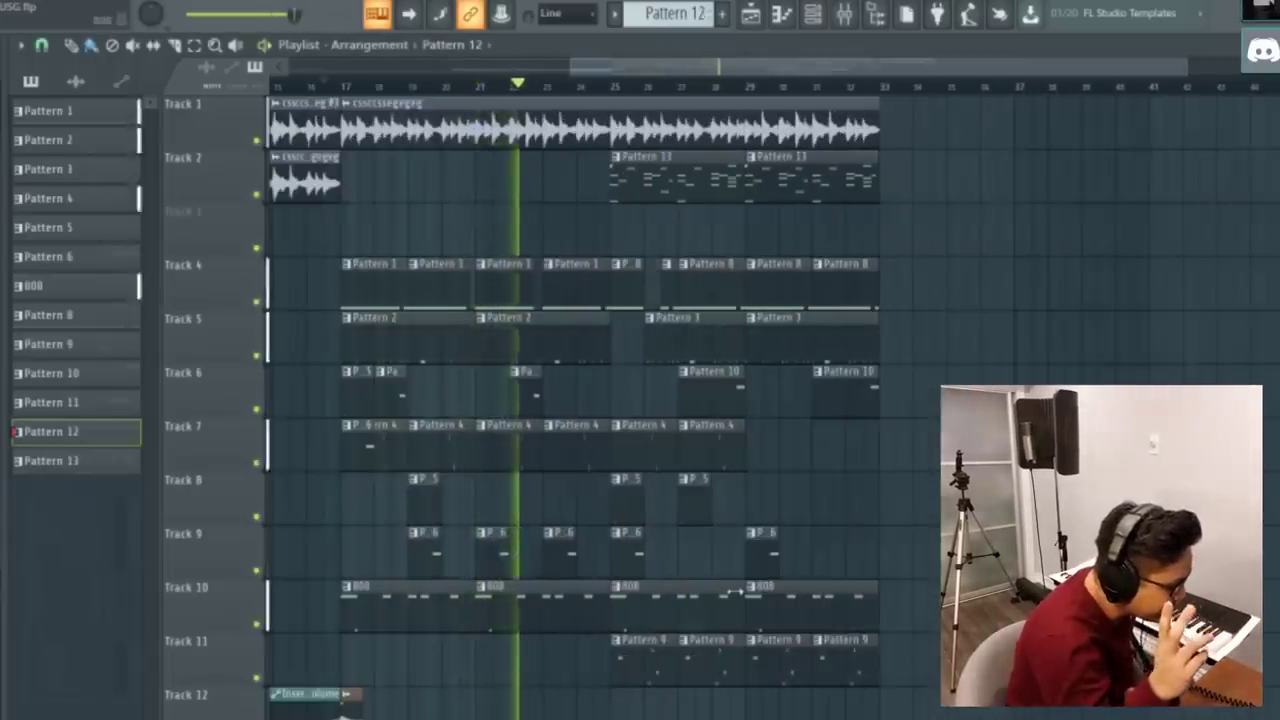
Review the arrangement's tracks and play it back from bar 17 and from bar 25.
key(space)
scroll(710, 478, down, 5)
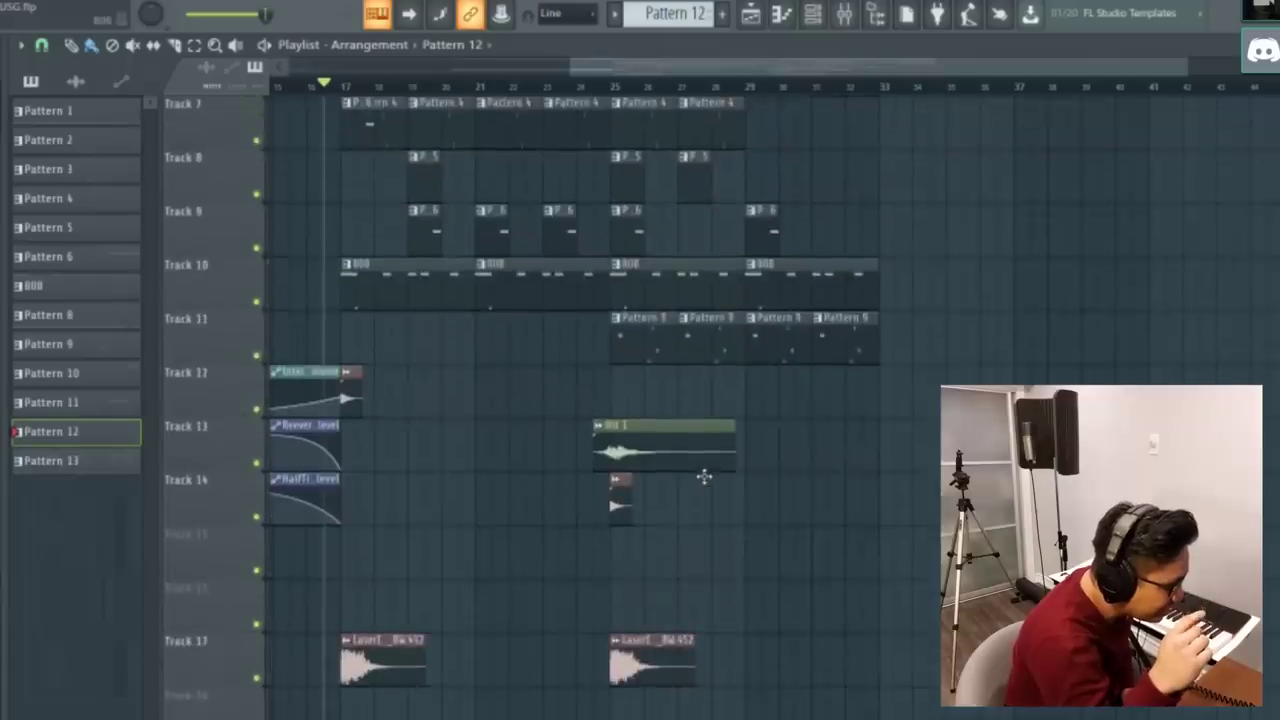
scroll(710, 470, up, 5)
scroll(605, 92, left, 4)
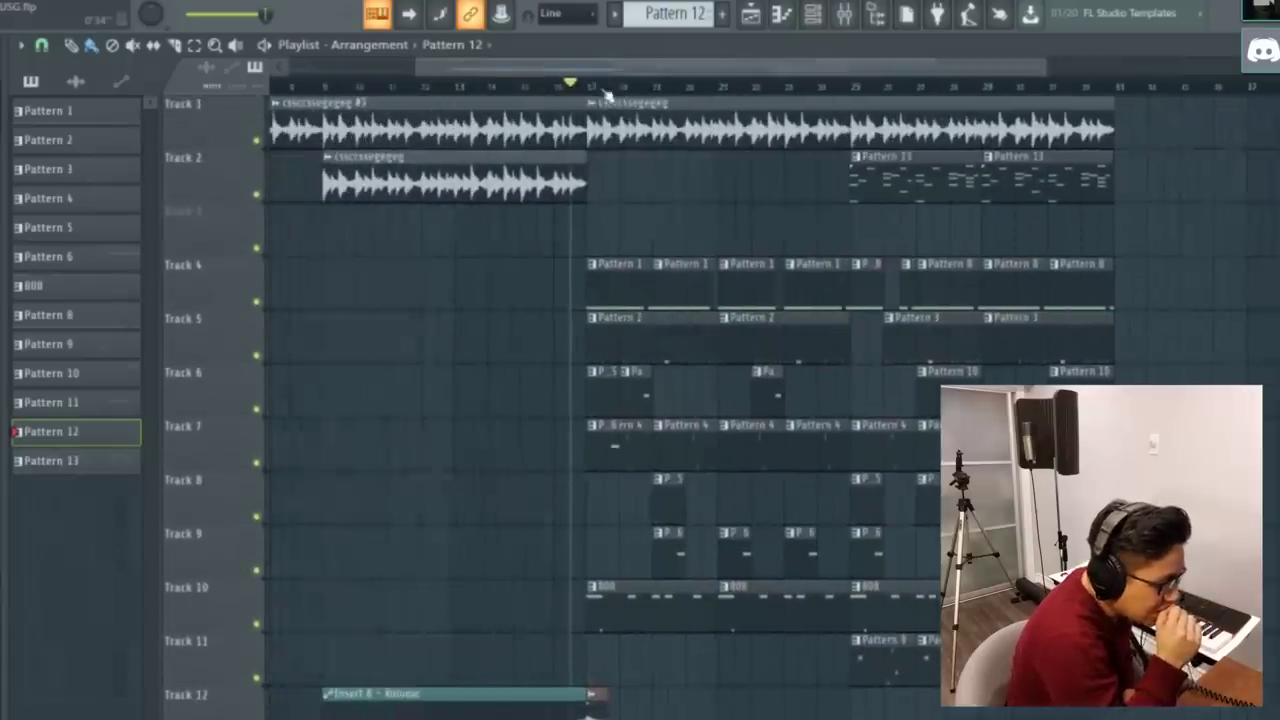
click(596, 91)
key(space)
click(866, 91)
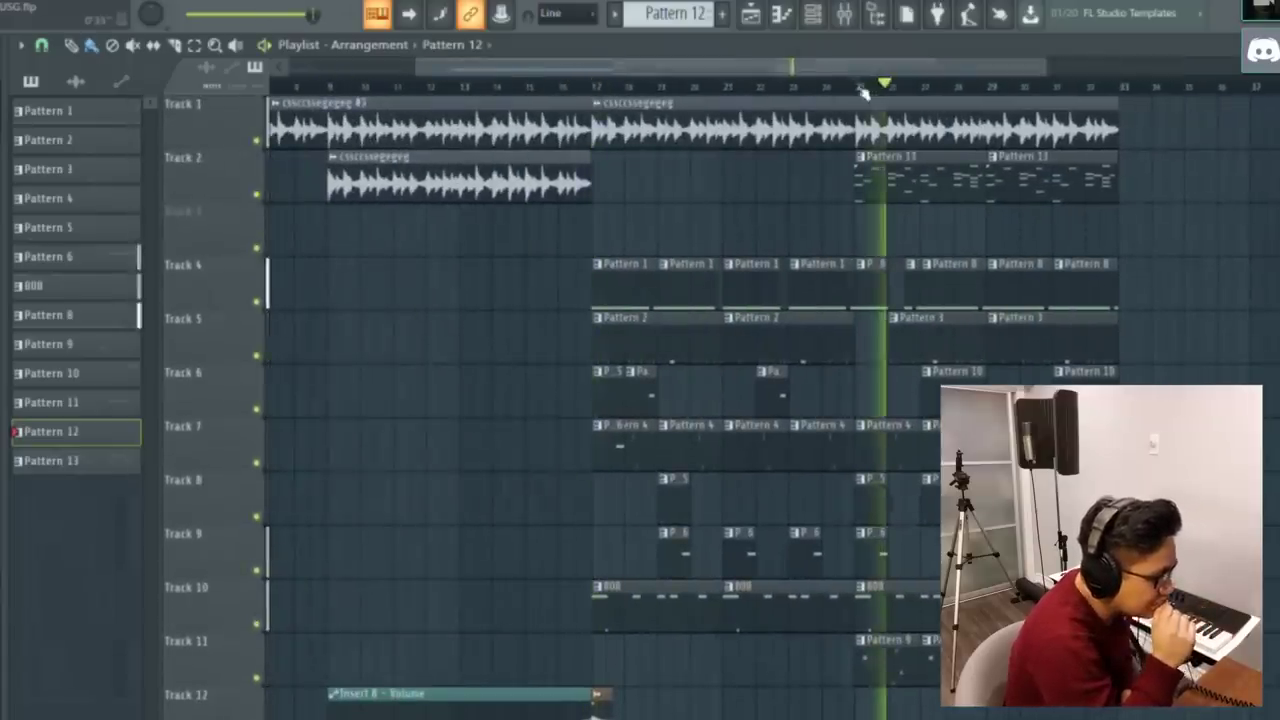
key(space)
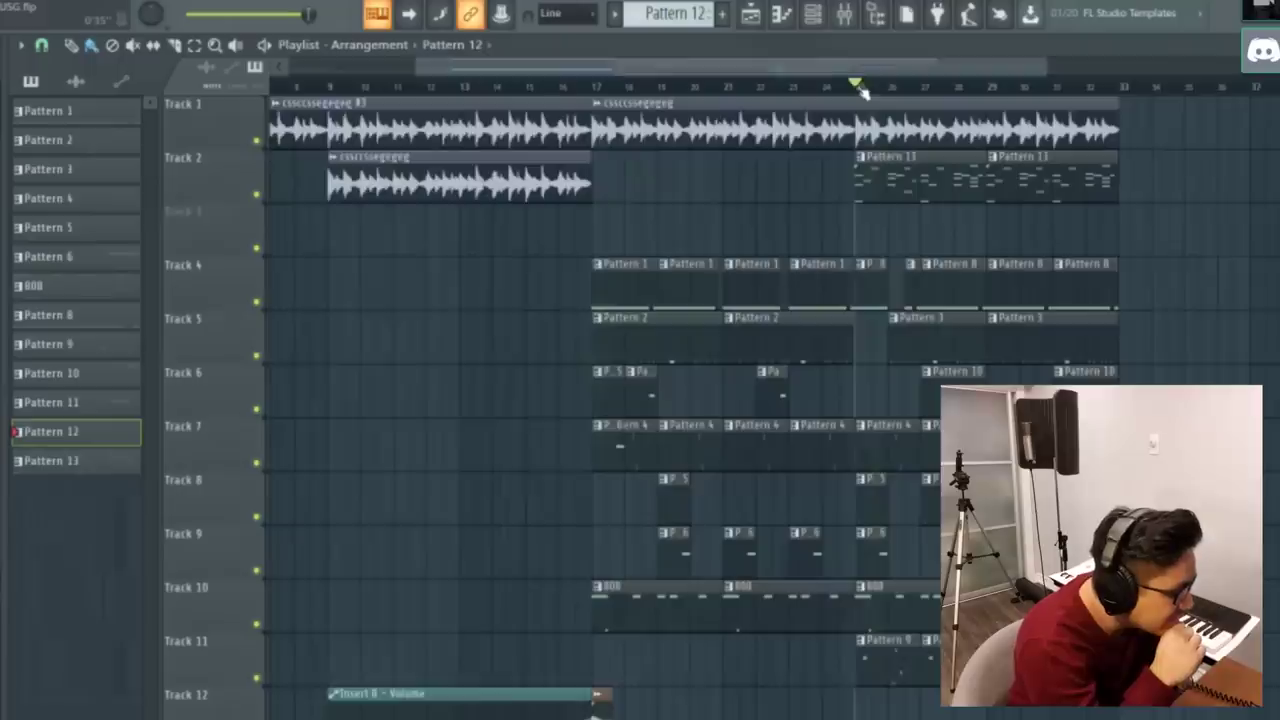
Open Pattern 8 from Track 4 and add the Classic anime sword flash sound effect_2 audio clip on mixer track 21.
scroll(862, 92, up, 4)
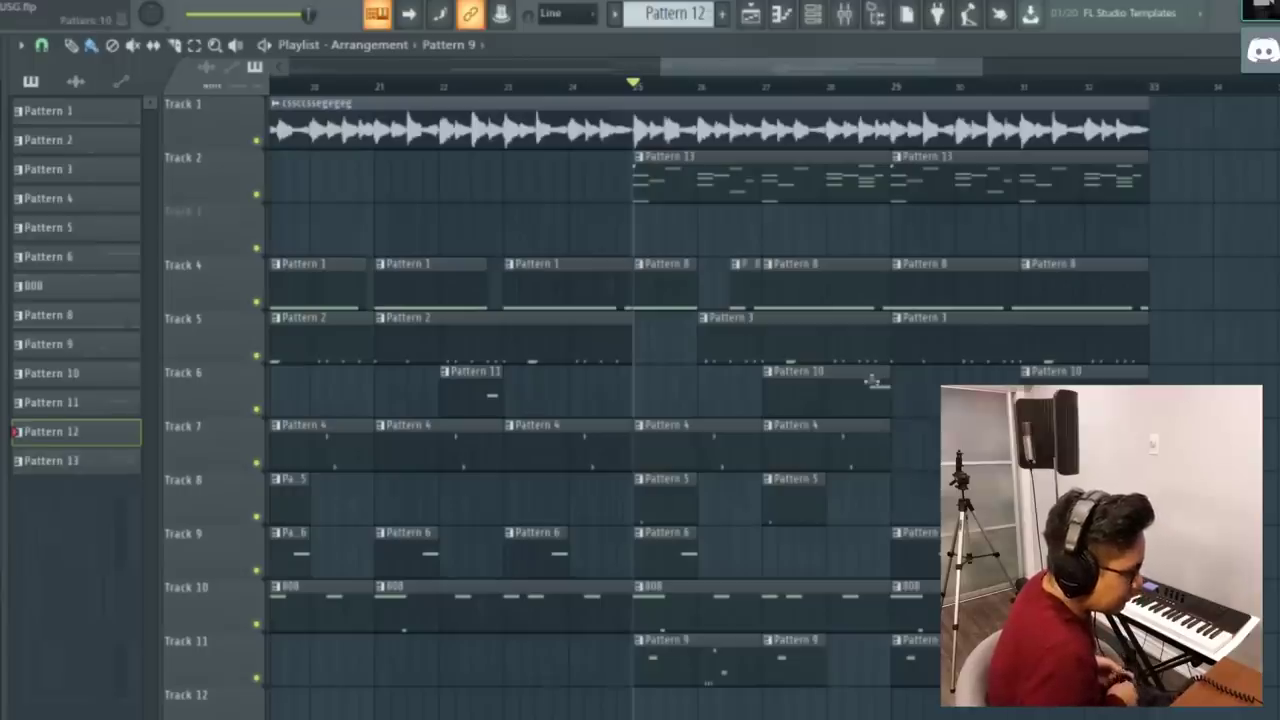
scroll(680, 108, down, 1)
scroll(660, 130, up, 2)
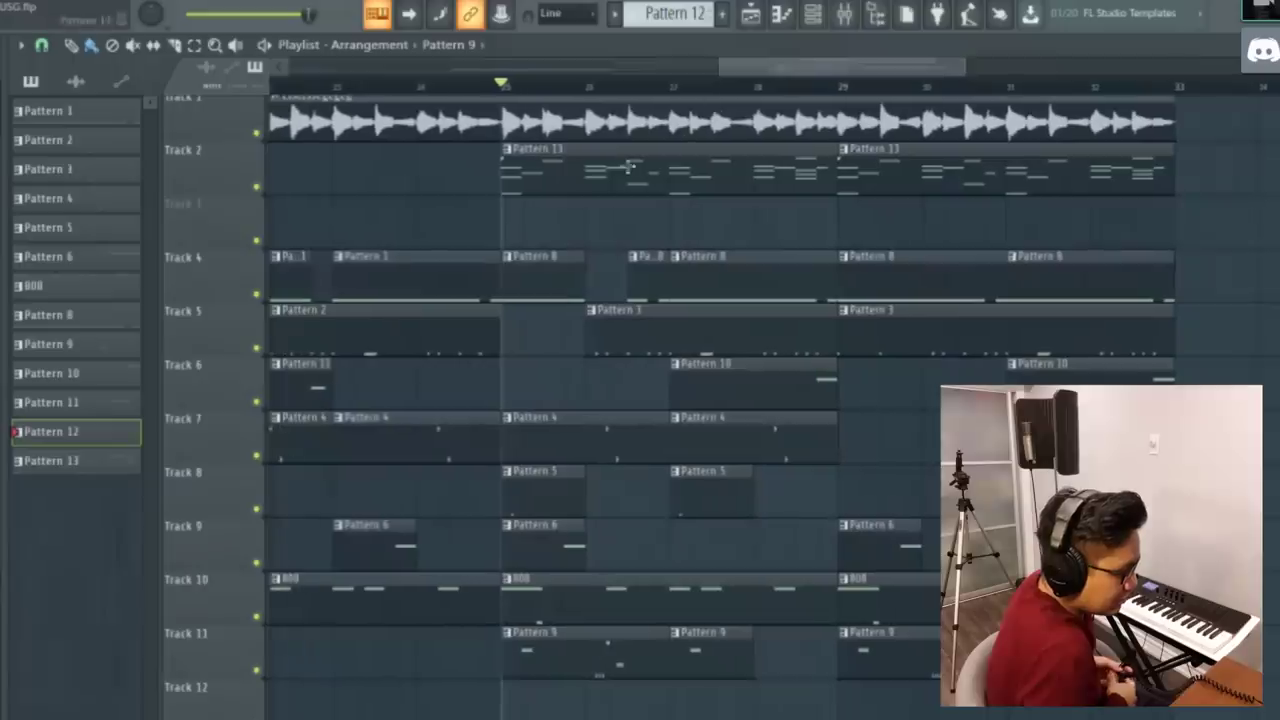
double_click(527, 296)
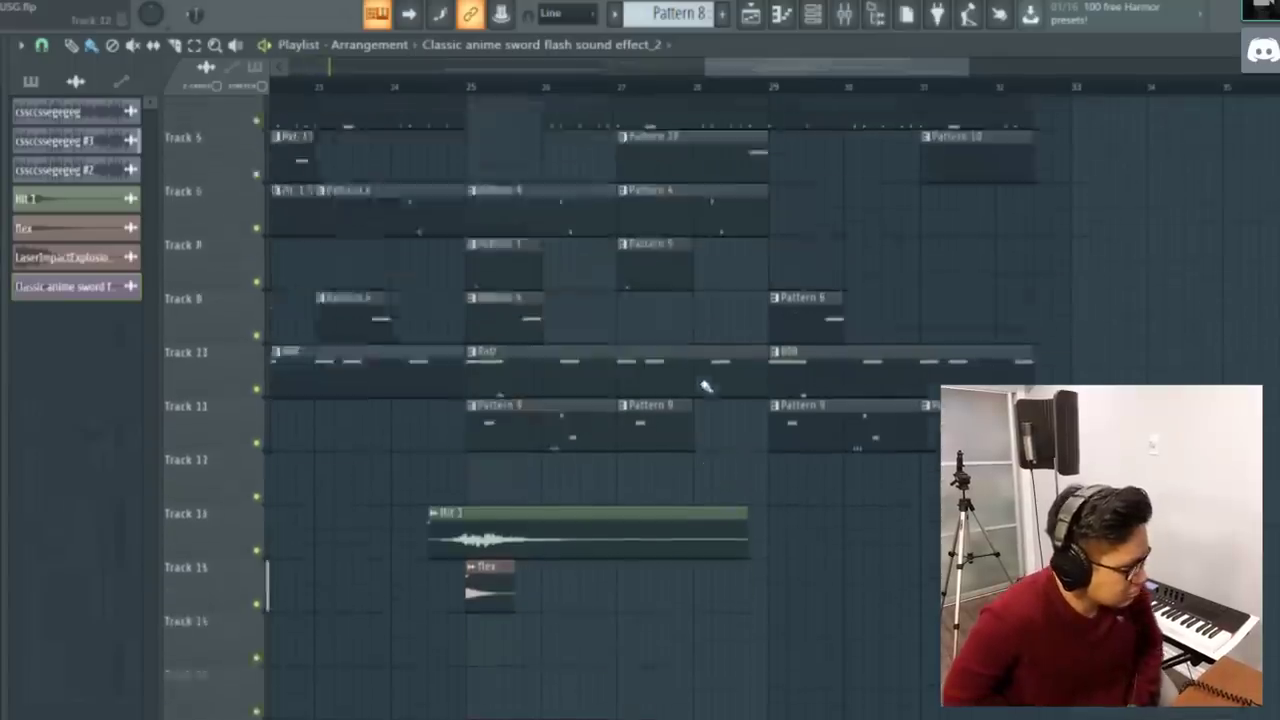
scroll(740, 370, up, 3)
click(812, 13)
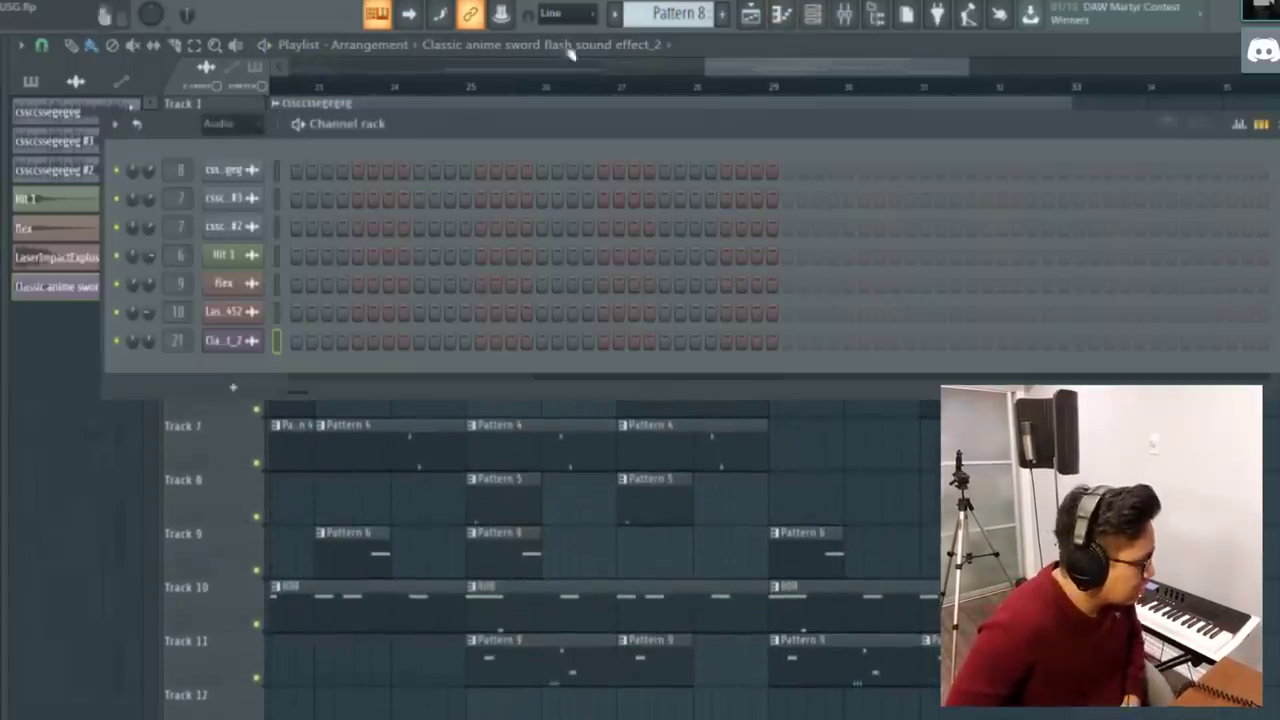
Copy the Kick (7) notes from Pattern 3 into a new Pattern 14.
scroll(646, 12, down, 1)
scroll(644, 10, up, 2)
scroll(644, 10, up, 4)
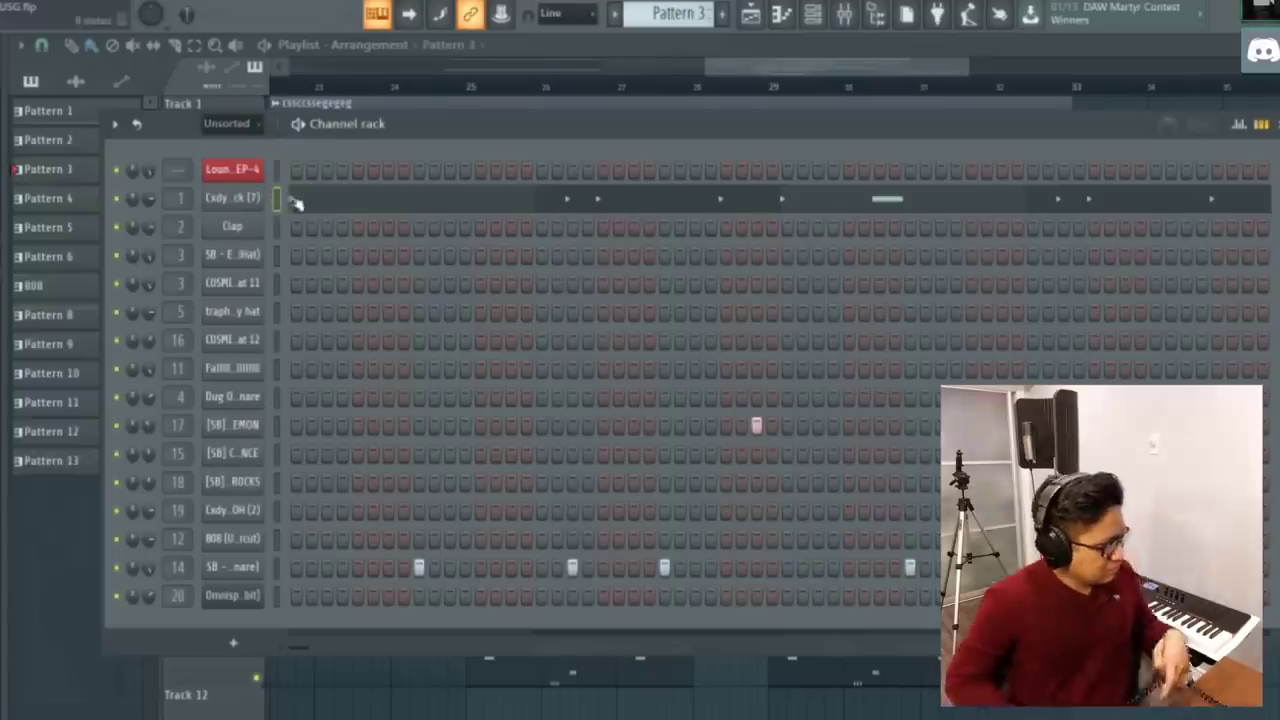
key(F4)
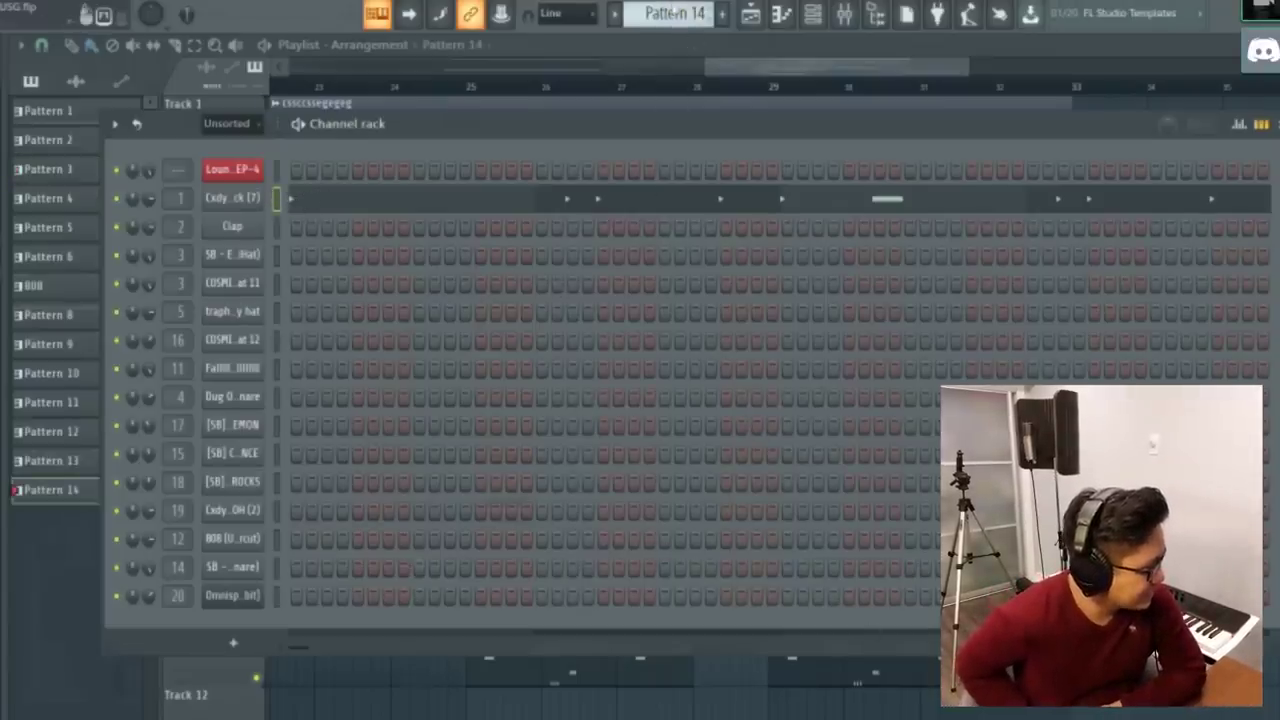
Check the Kick (7) notes in the piano roll and place Pattern 14 on Track 12 at bars 25 and 29.
click(533, 197)
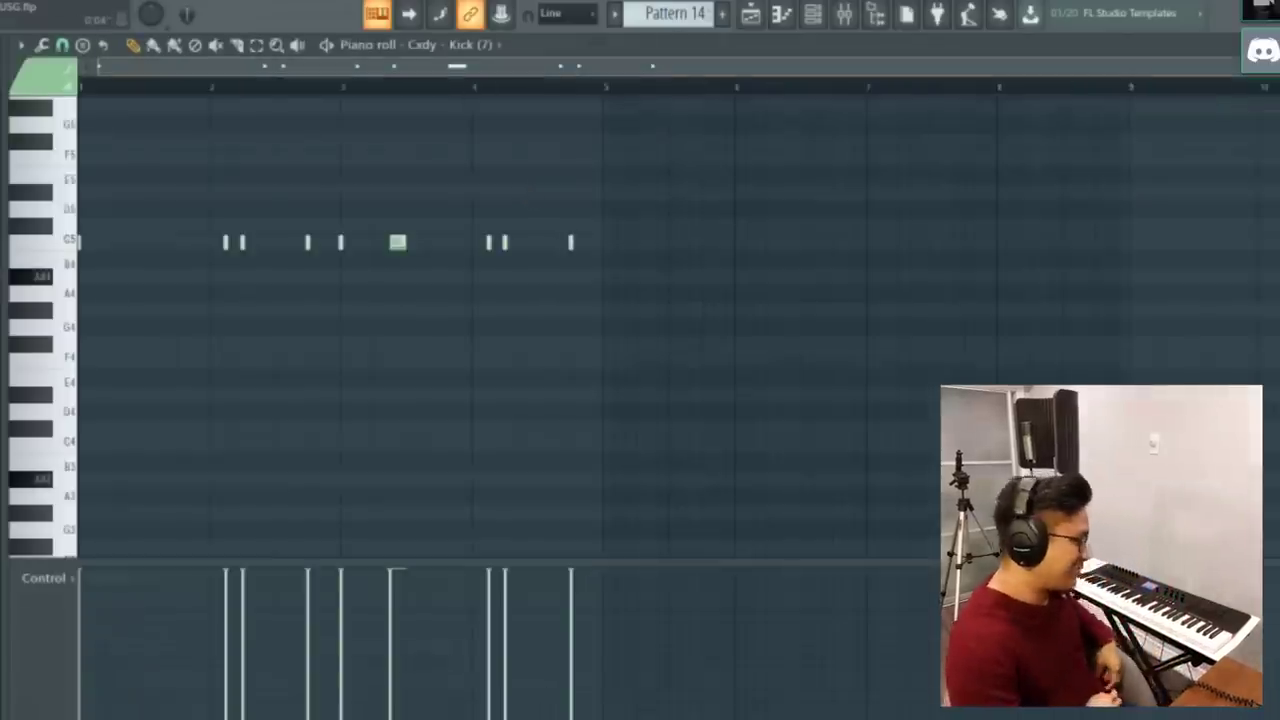
scroll(471, 86, up, 2)
key(F7)
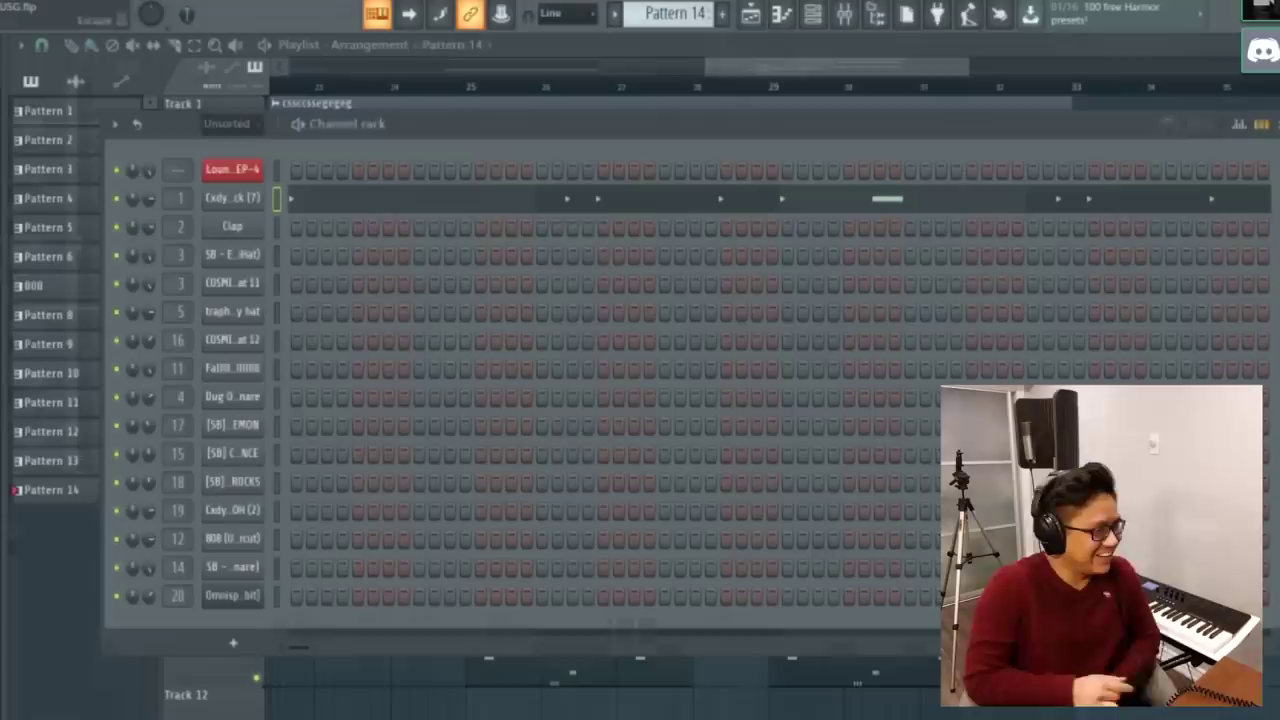
key(F6)
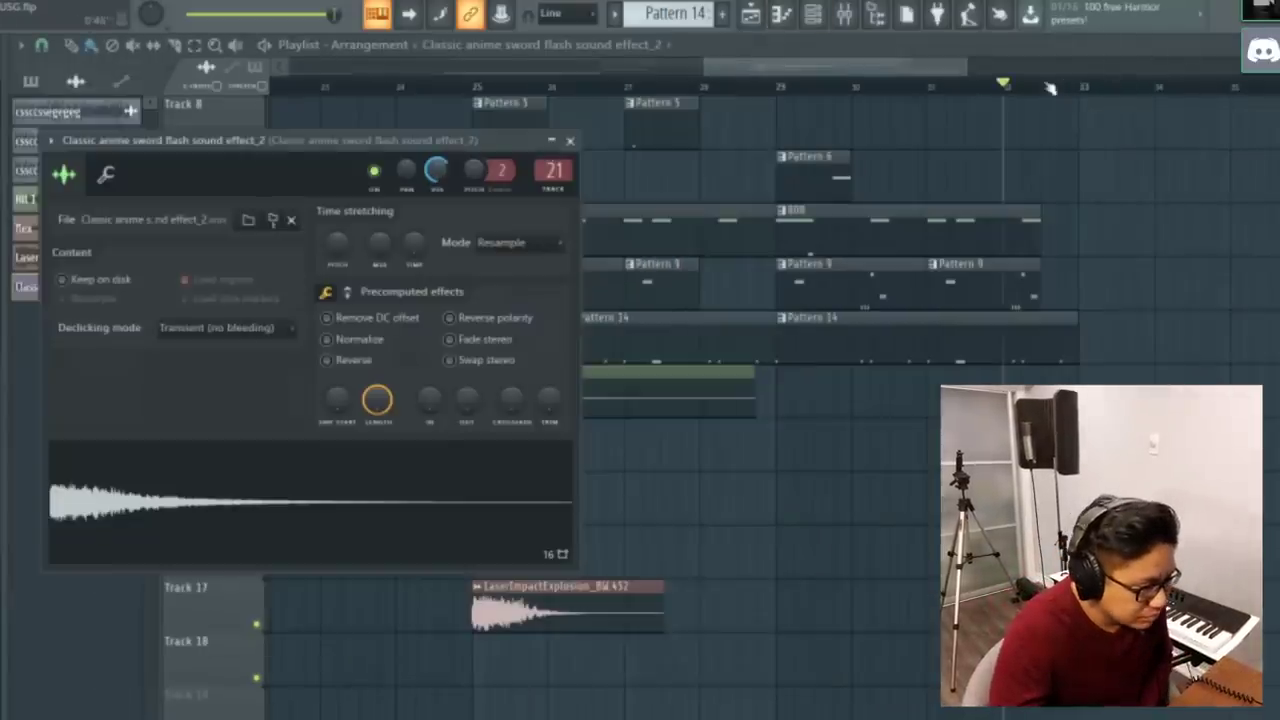
Play the ending around bar 32 and open the settings of the Classic anime sword flash clip.
key(Escape)
scroll(1240, 495, up, 3)
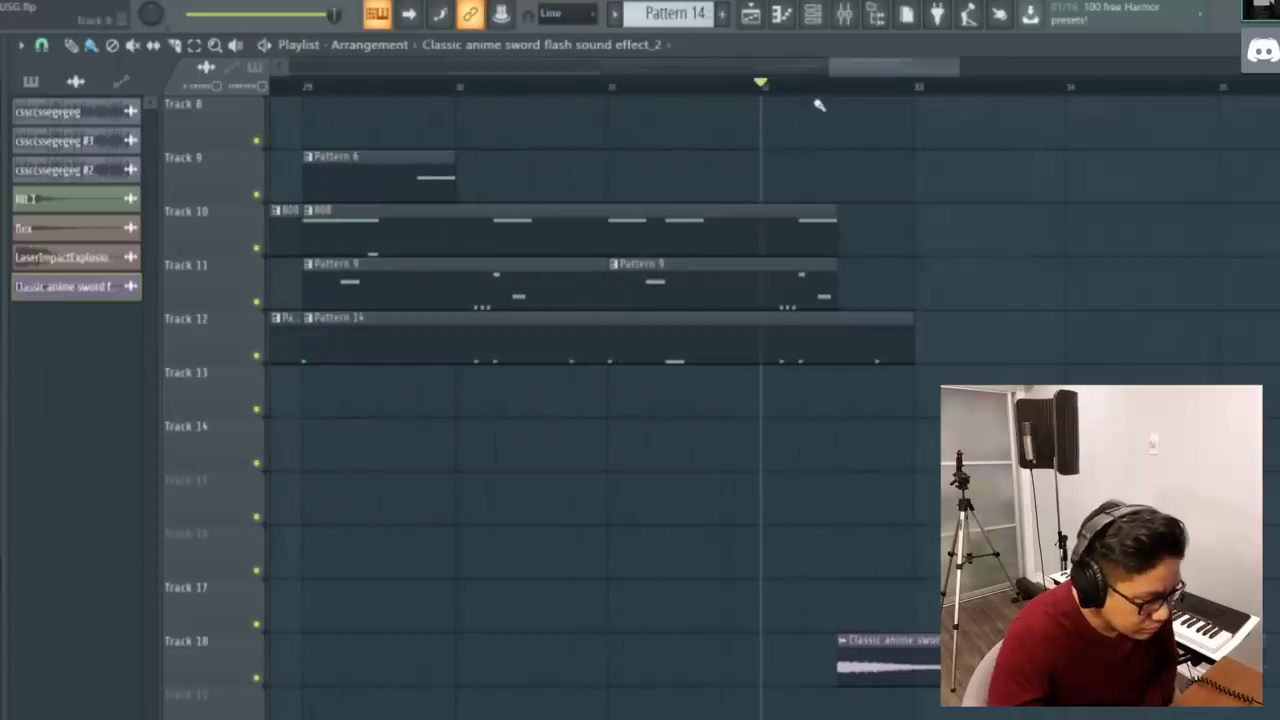
key(space)
key(space)
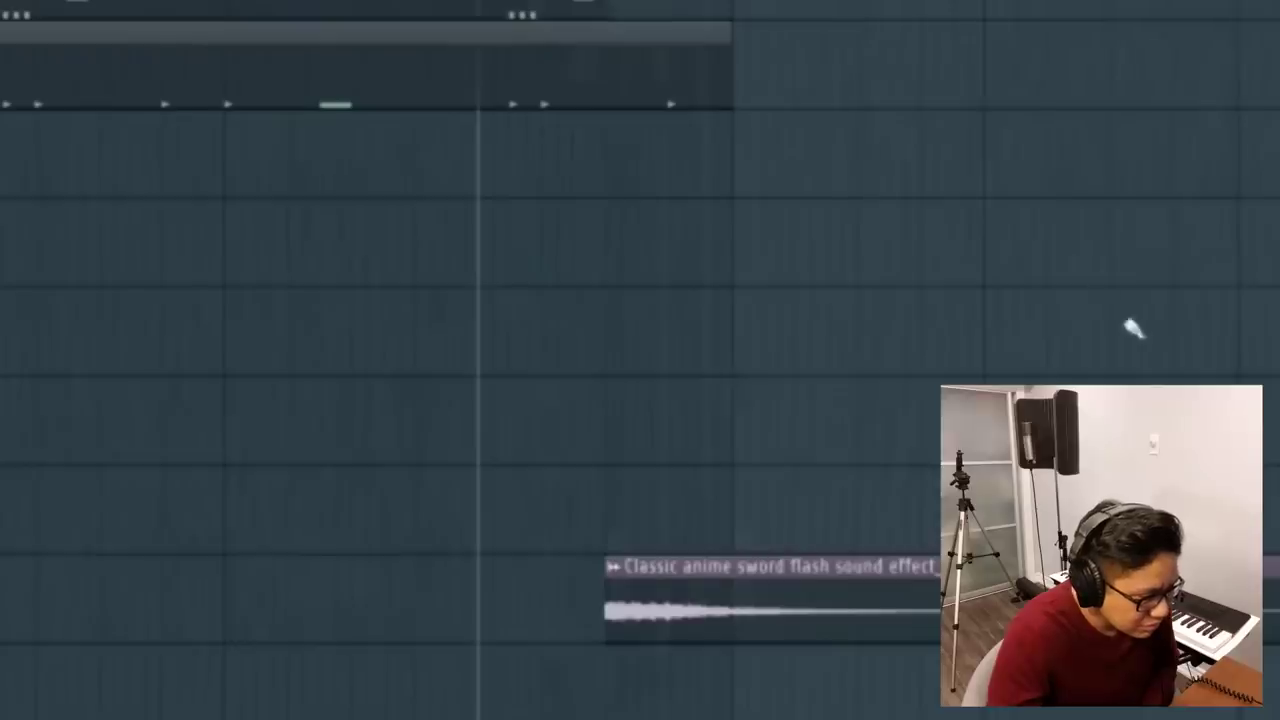
double_click(714, 568)
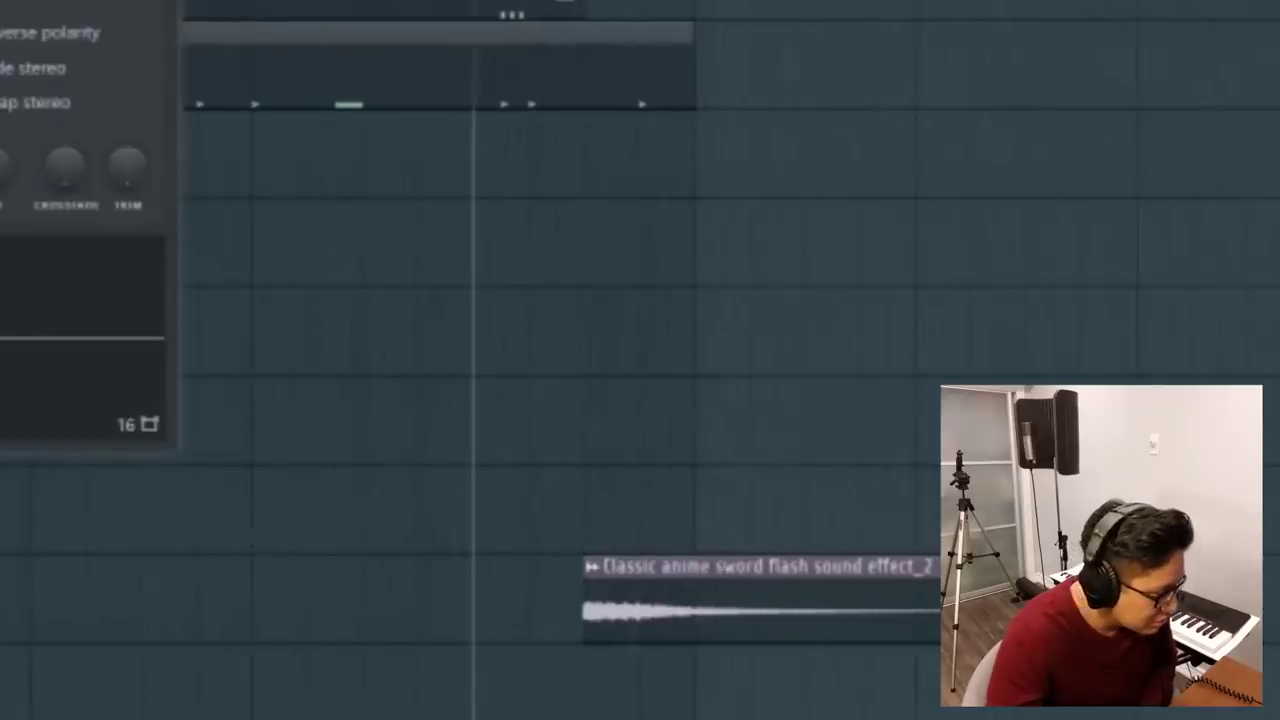
Play the selected region around bar 20 with the recorded audio clip's settings open.
key(space)
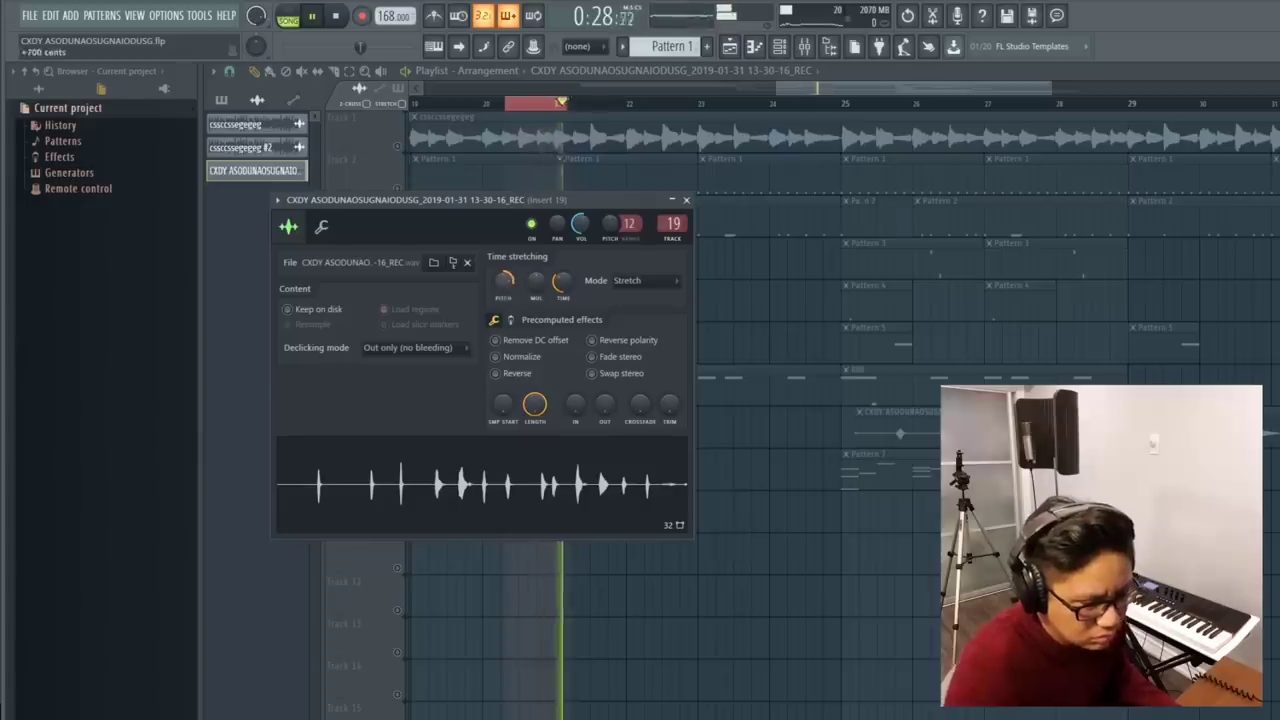
key(space)
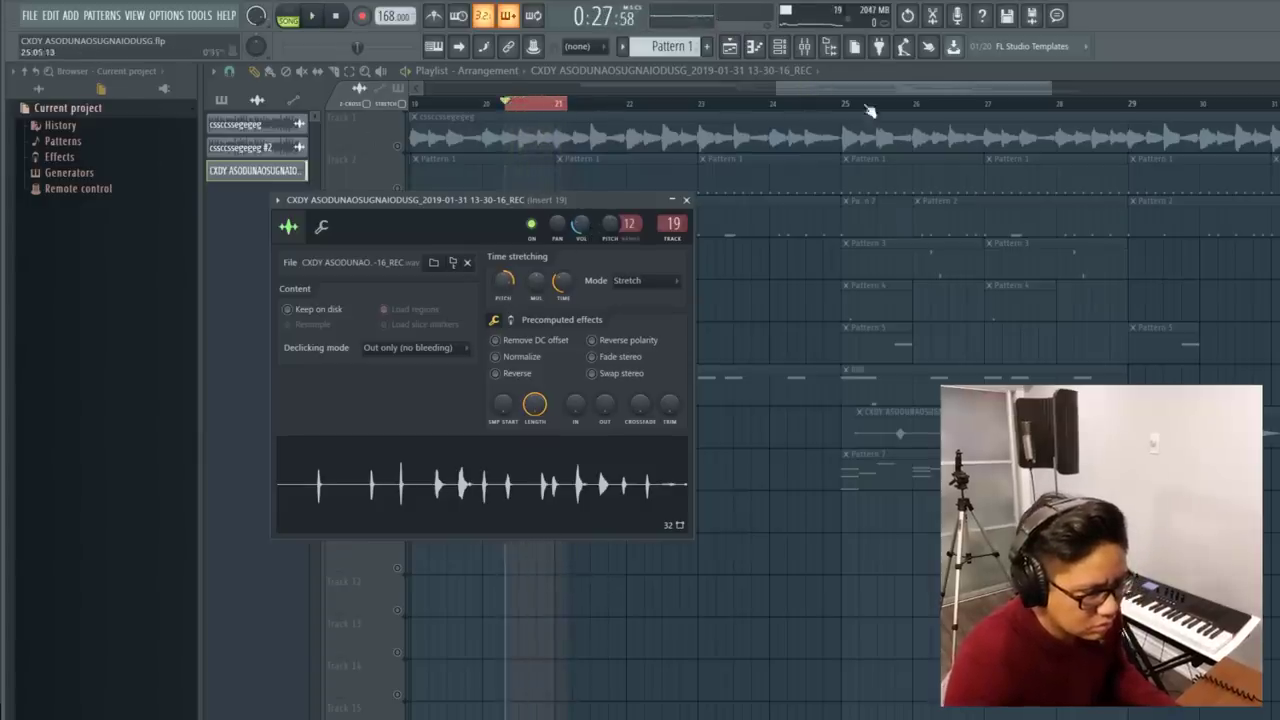
Close the recorded audio clip's settings and look through the project's export formats.
click(686, 200)
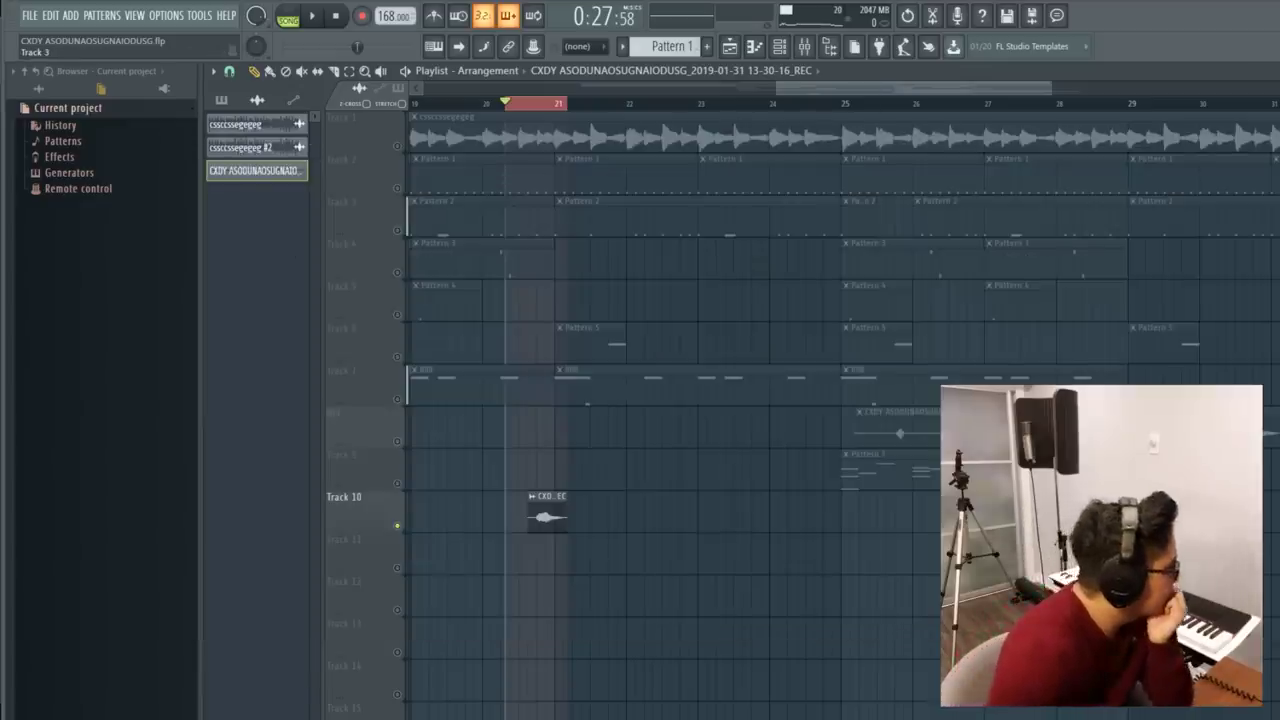
click(29, 15)
mouse_move(63, 149)
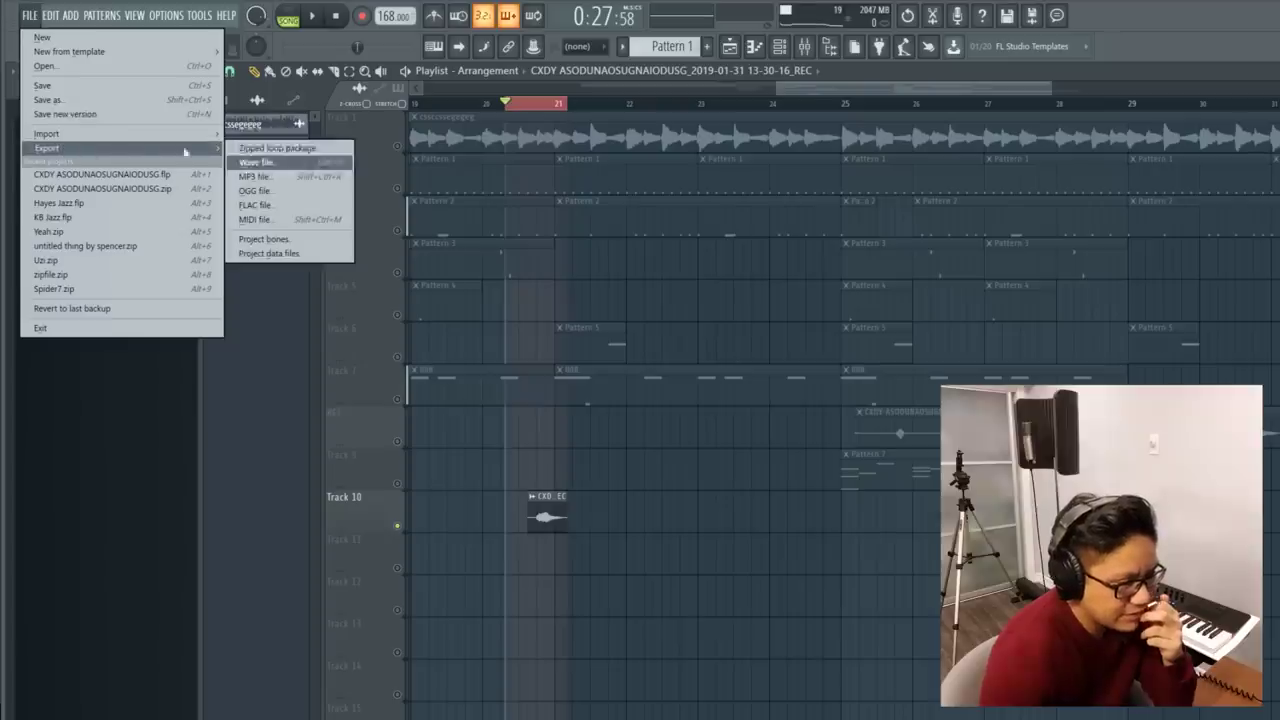
click(912, 98)
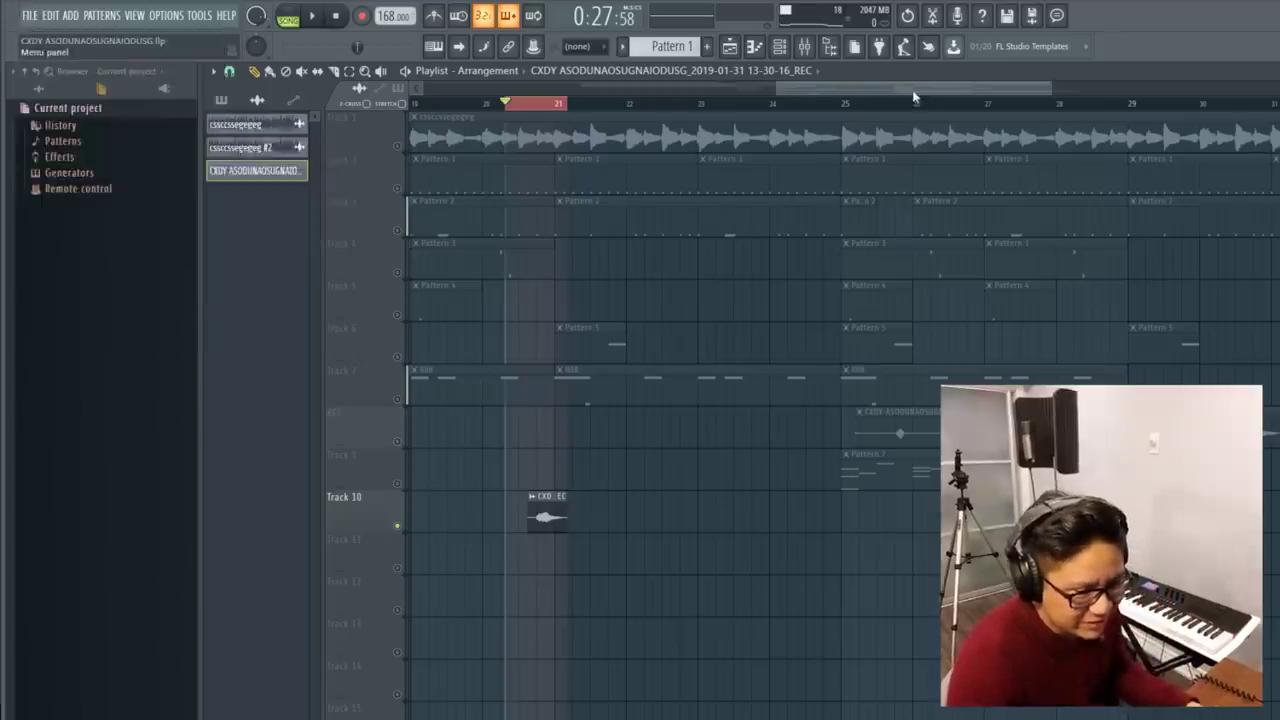
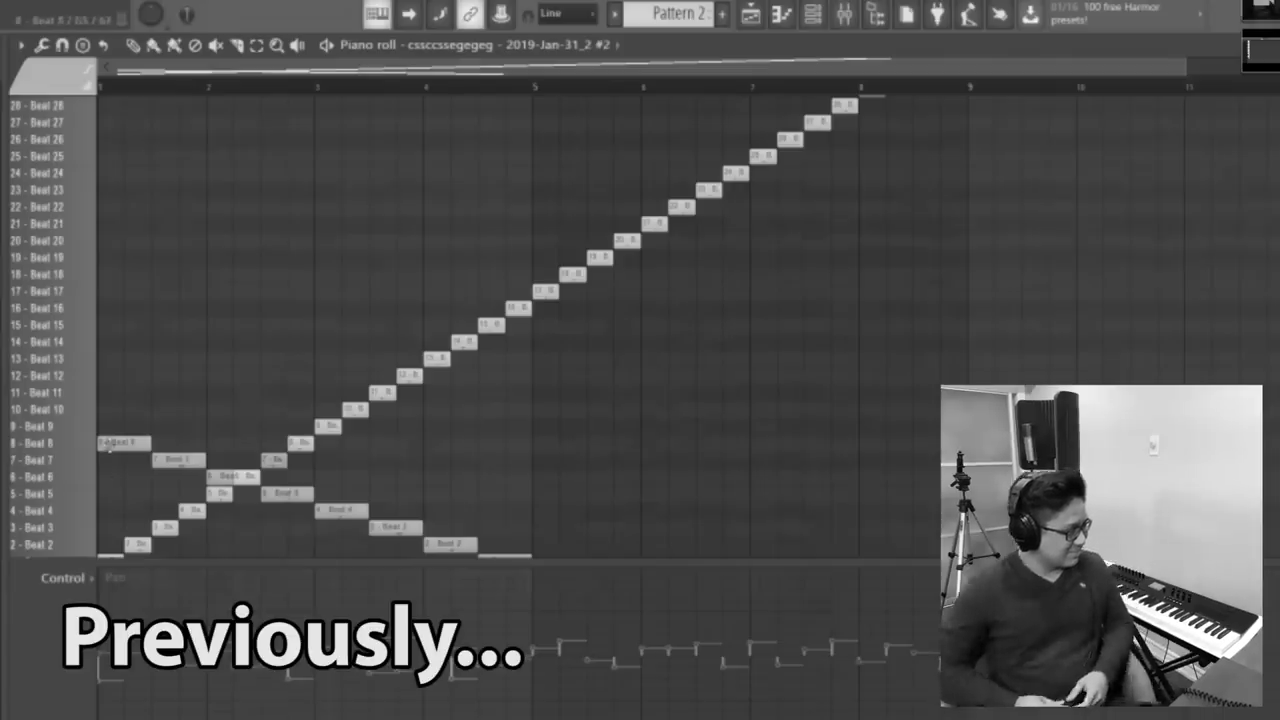
Clear the clip selection and play the arrangement from bar 1, examining the intro up to the section at bar 17.
scroll(145, 487, down, 3)
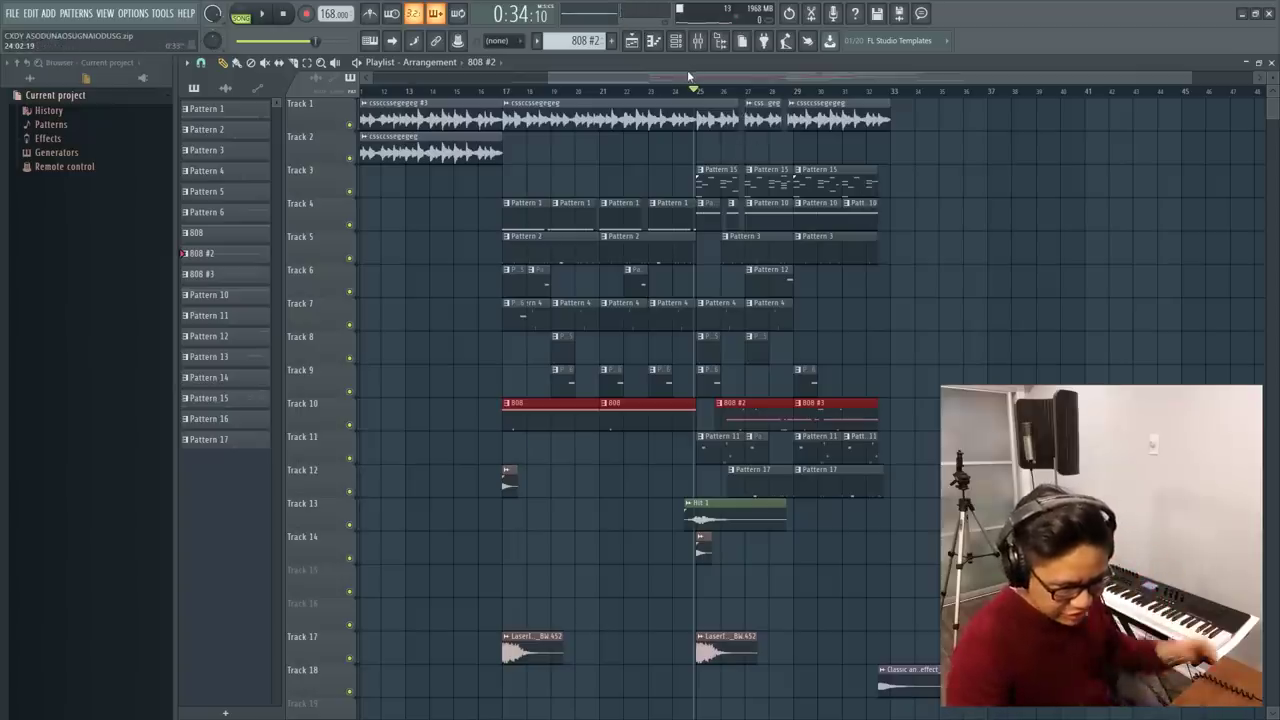
scroll(823, 206, down, 3)
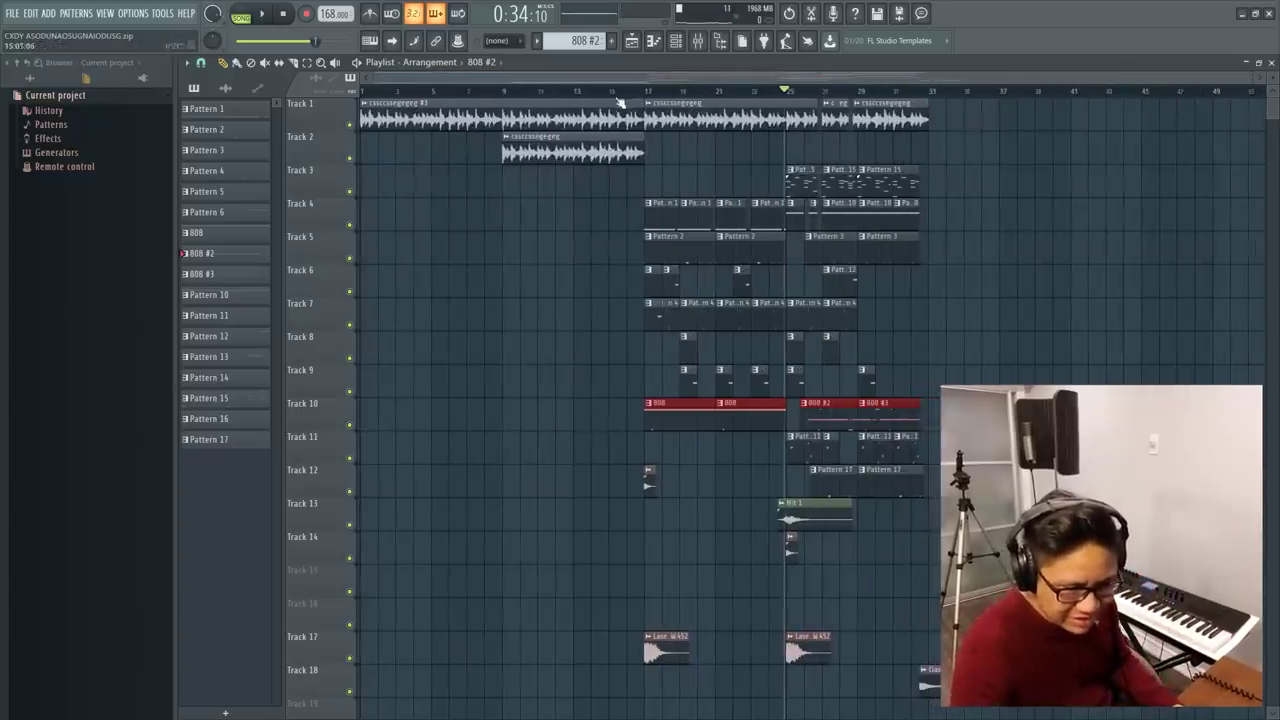
drag(640, 91, 362, 91)
key(ctrl+d)
key(space)
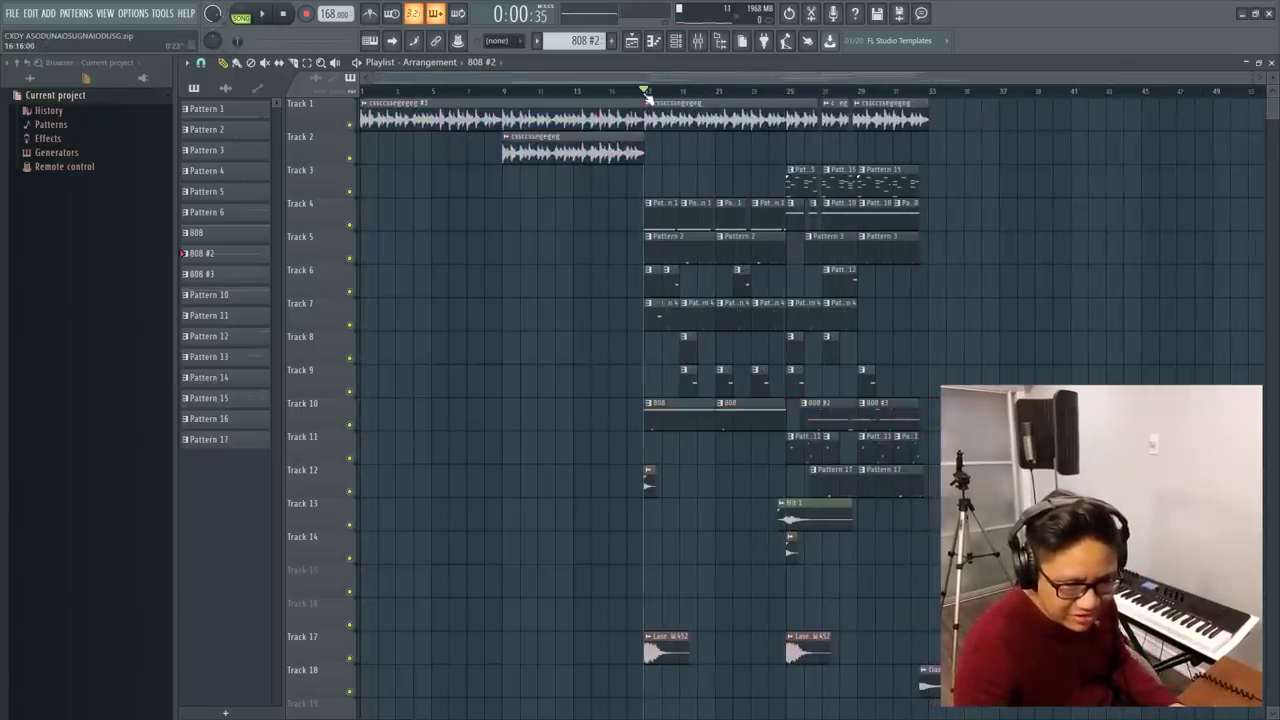
scroll(648, 94, up, 3)
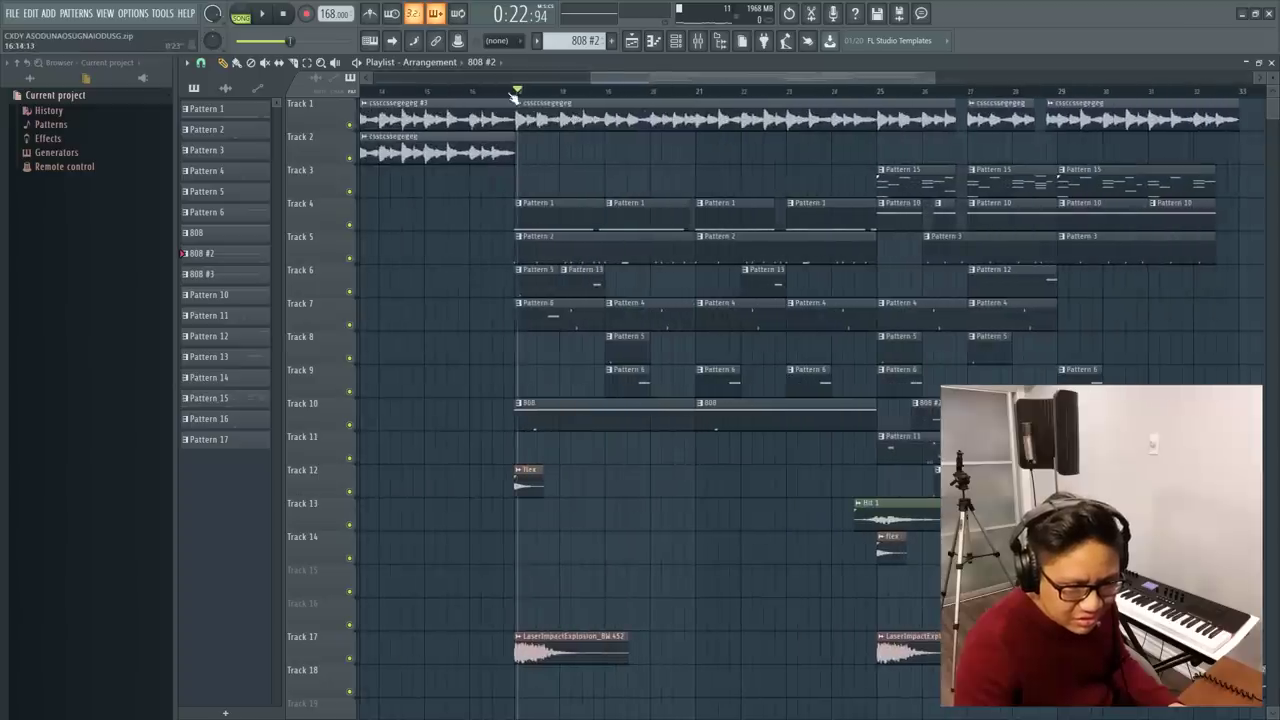
scroll(518, 92, down, 3)
scroll(591, 277, down, 5)
scroll(606, 257, up, 5)
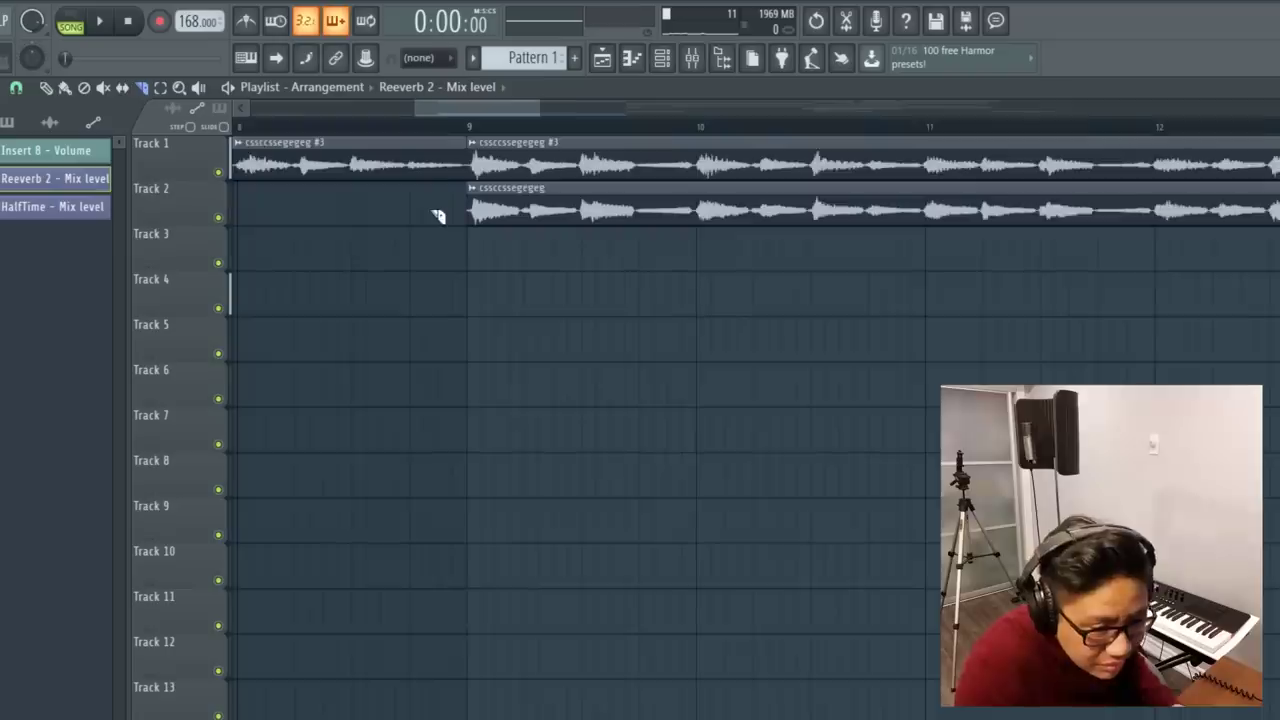
Delete the part of the cssccssegegeg #3 melody before bar 9 on Track 1.
right_click(400, 169)
scroll(437, 259, up, 2)
scroll(437, 259, down, 3)
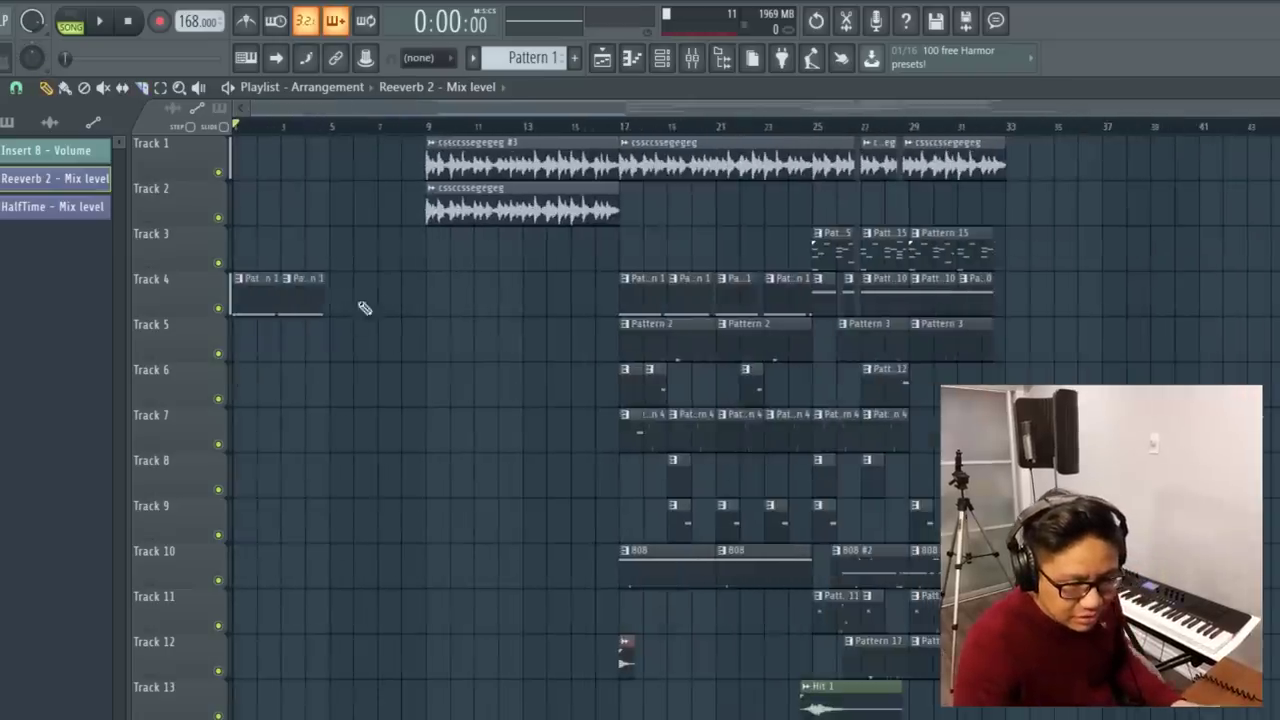
Select all remaining clips, move them eight bars earlier so the arrangement starts at bar 1, and clear the selection.
scroll(567, 373, down, 4)
key(ctrl+a)
scroll(567, 373, up, 4)
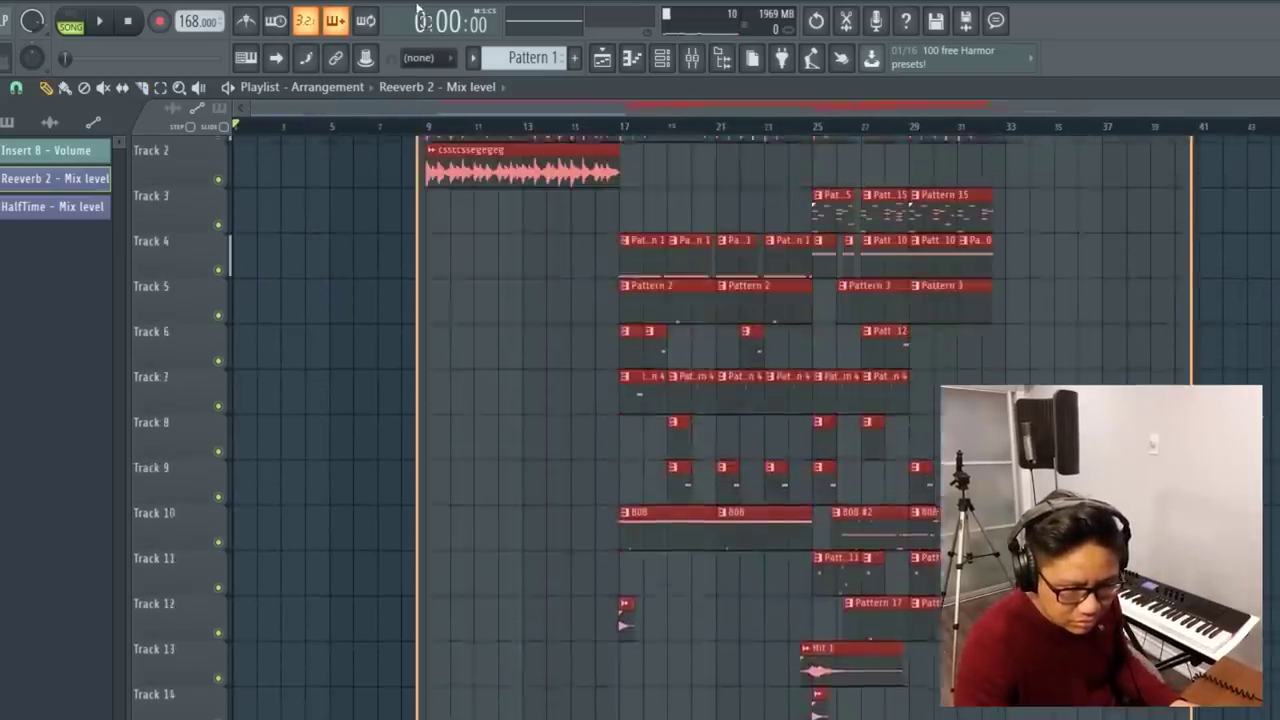
drag(485, 172, 291, 172)
scroll(437, 460, down, 4)
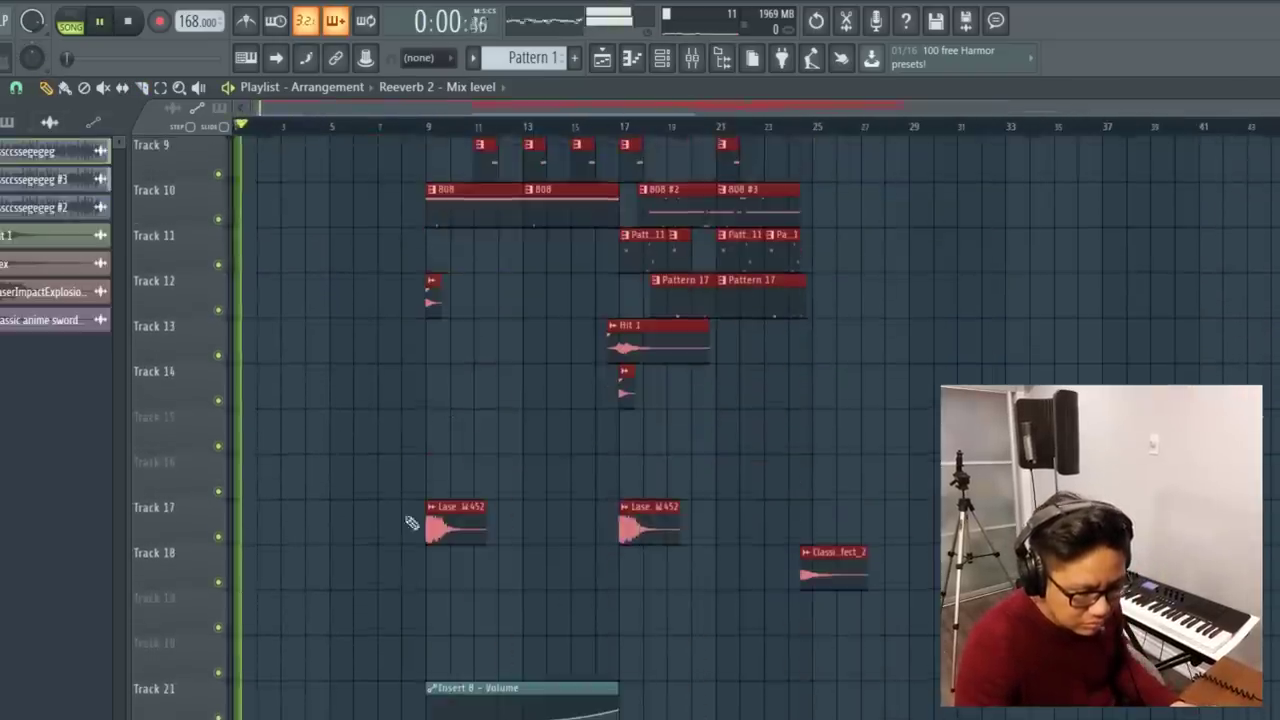
key(ctrl+d)
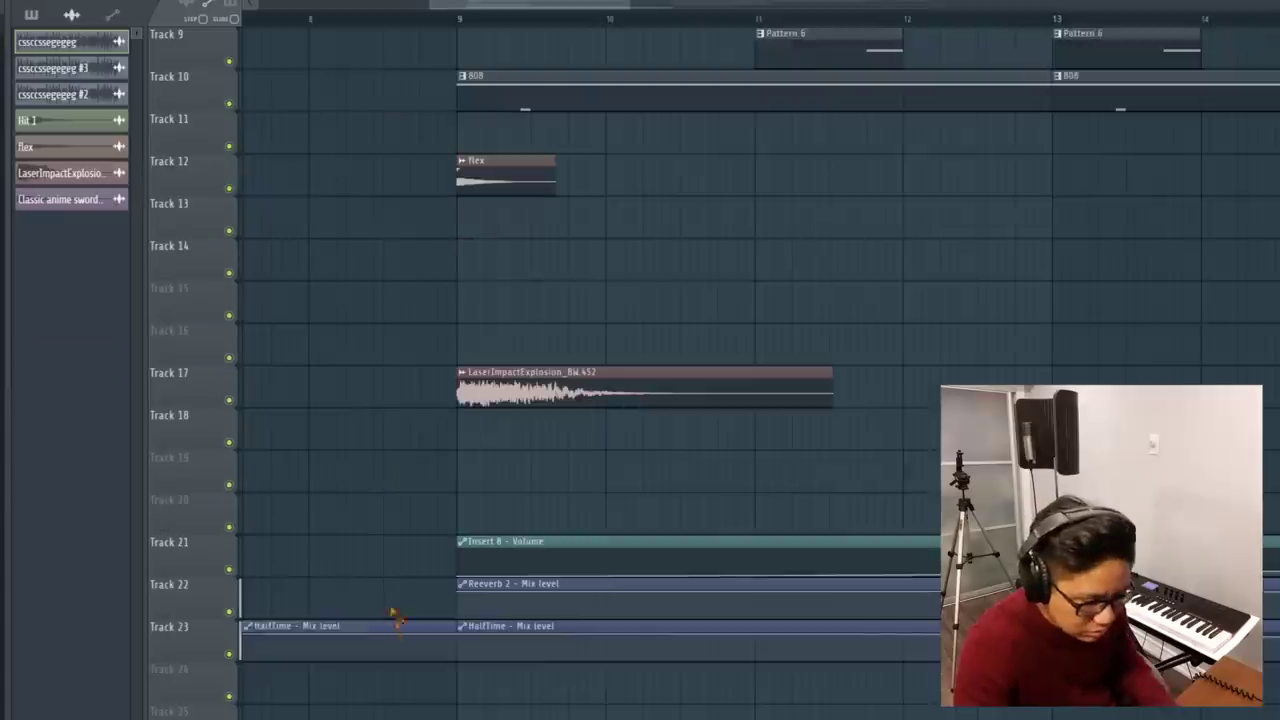
Delete the HalfTime mix level piece before bar 9 and move the three automation clips on Tracks 21 to 23 to bar 1.
right_click(397, 620)
scroll(445, 645, down, 4)
drag(830, 685, 271, 503)
scroll(500, 550, down, 2)
drag(508, 553, 6, 534)
scroll(443, 146, up, 4)
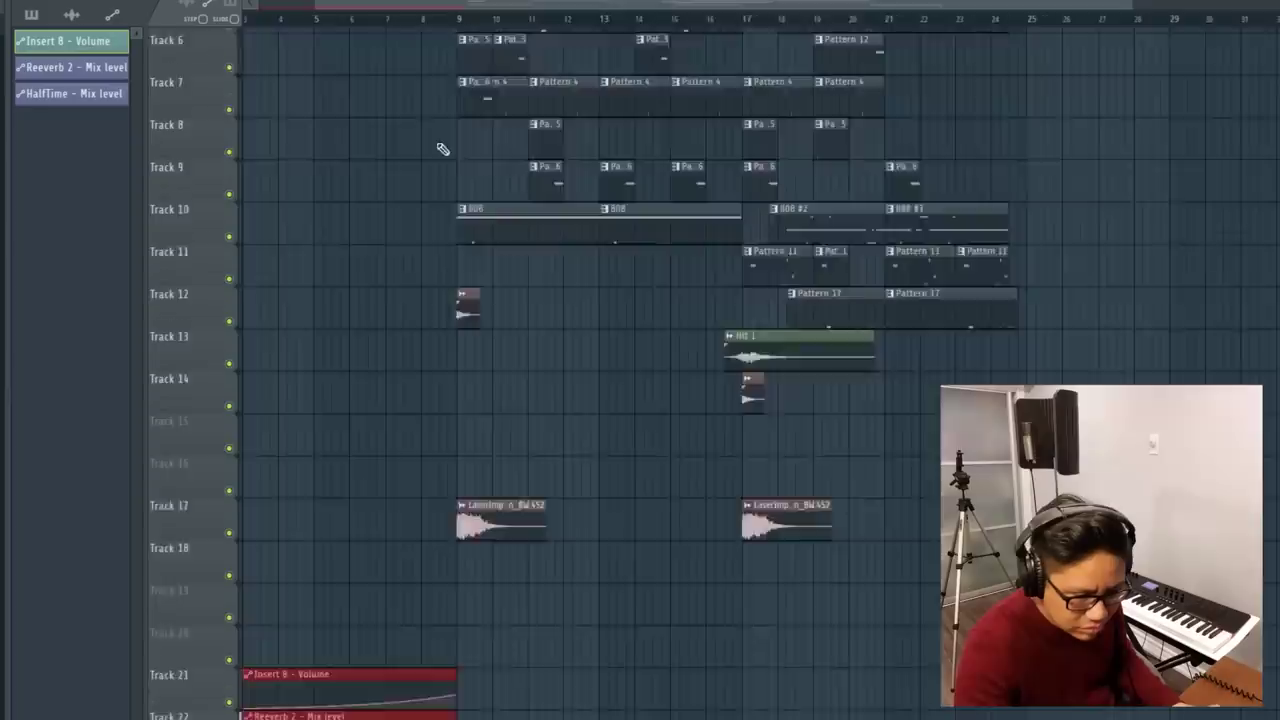
Play the arrangement from the start and copy the two Pattern 1 clips at bar 9 on Track 4 to bar 1.
key(space)
scroll(405, 390, down, 4)
scroll(449, 318, up, 5)
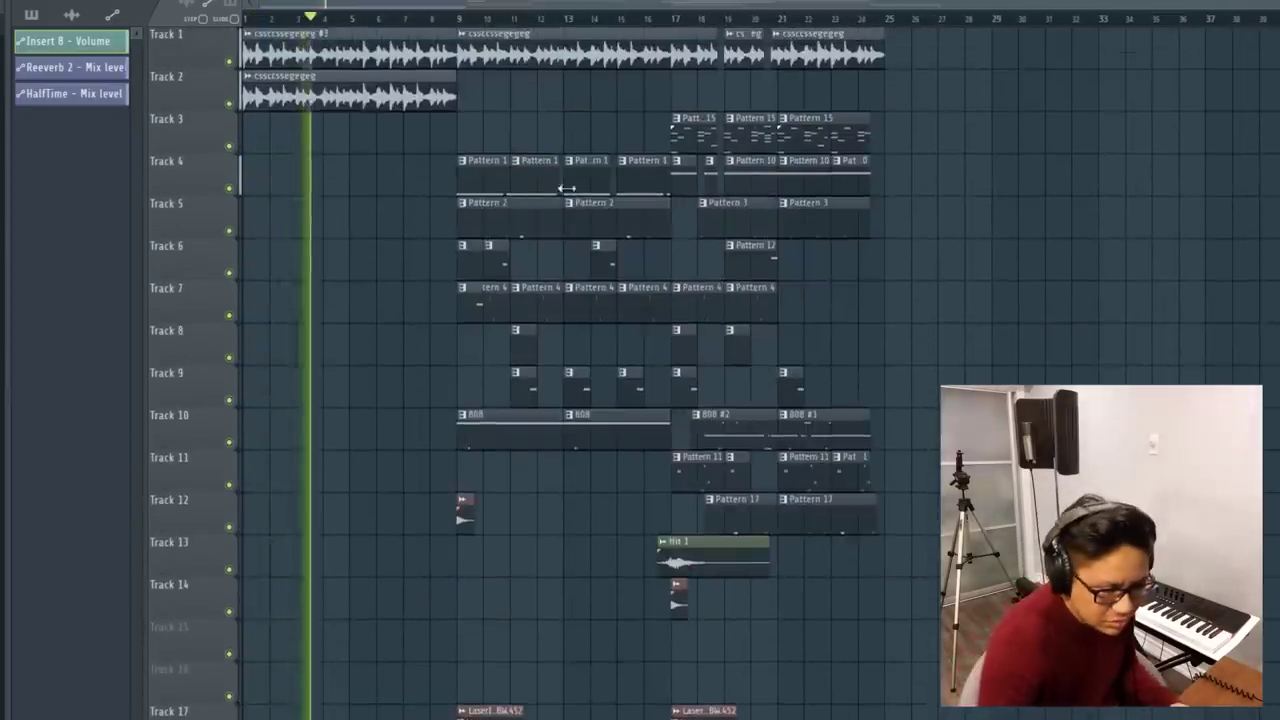
scroll(437, 177, up, 3)
drag(437, 177, 622, 176)
scroll(622, 176, down, 3)
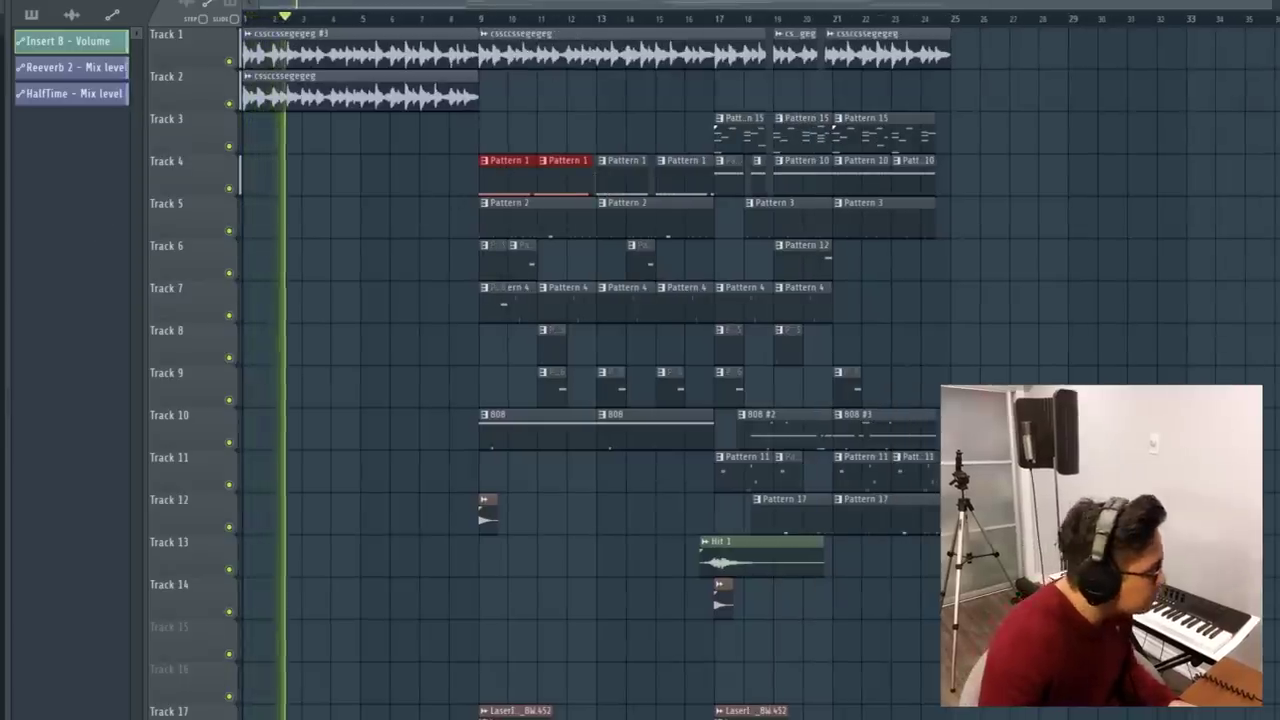
drag(508, 180, 270, 180)
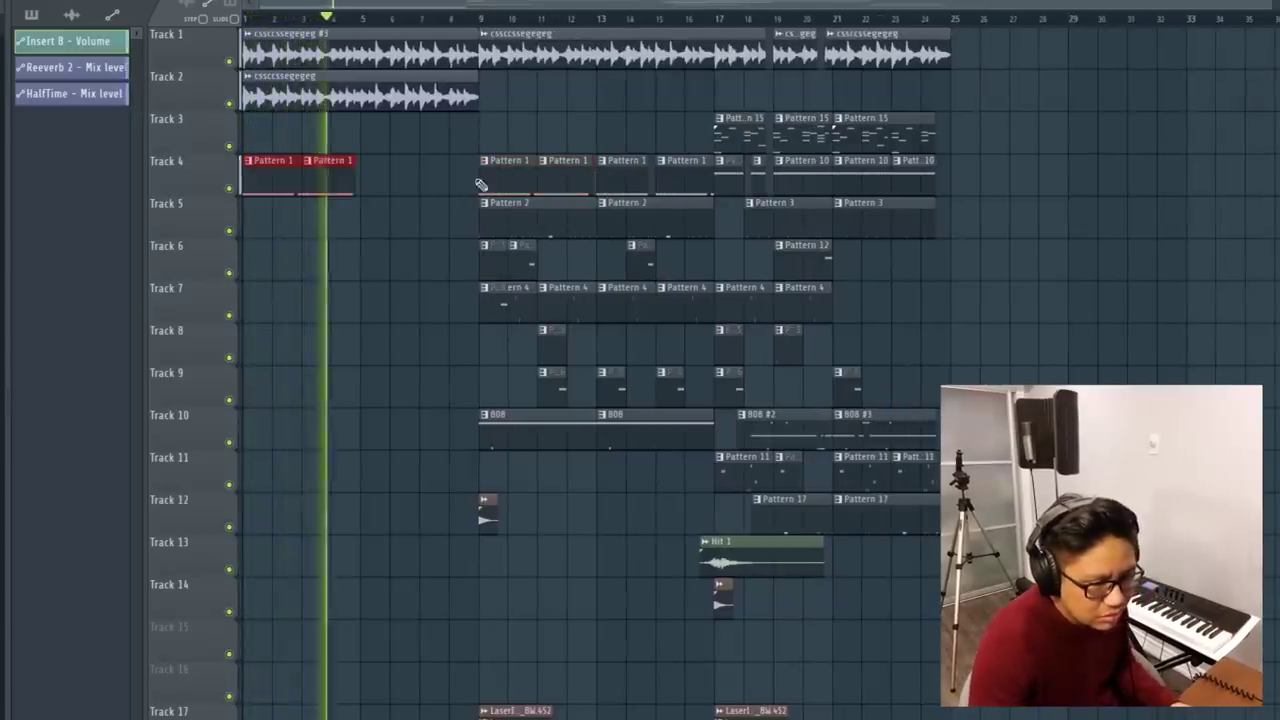
Create a volume automation clip for the Insert 3 mixer track.
scroll(288, 170, up, 1)
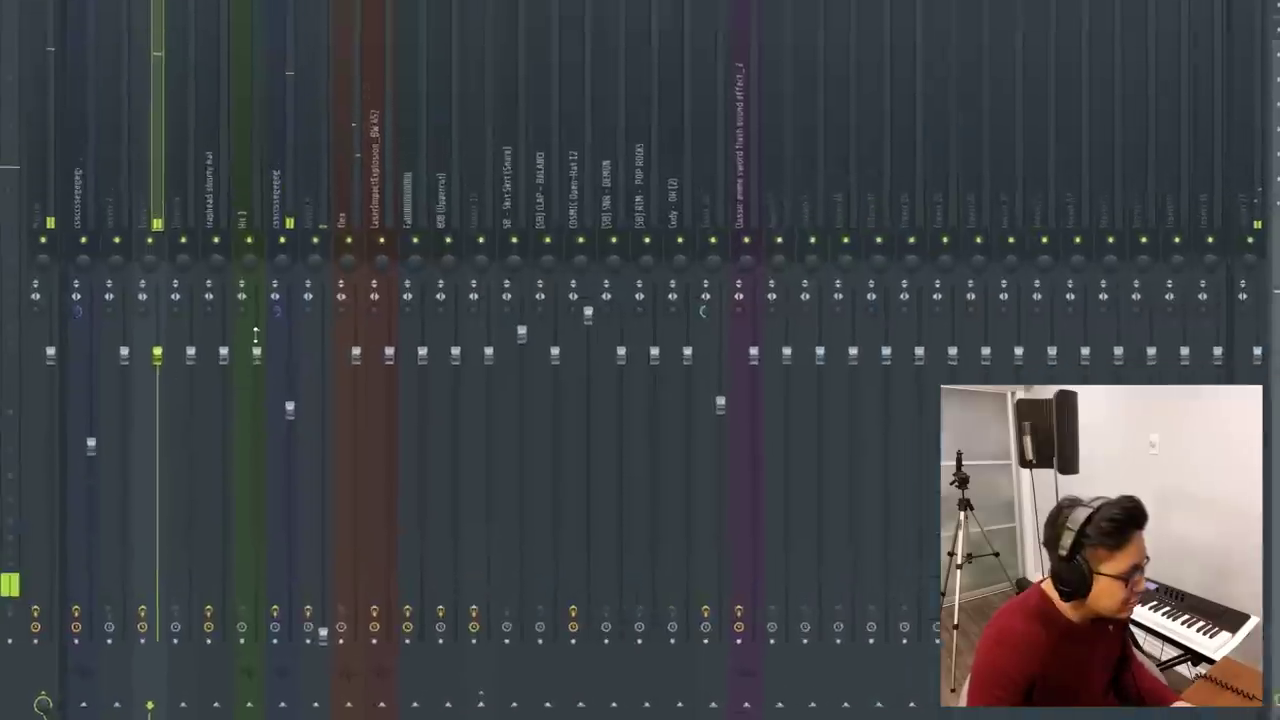
right_click(156, 367)
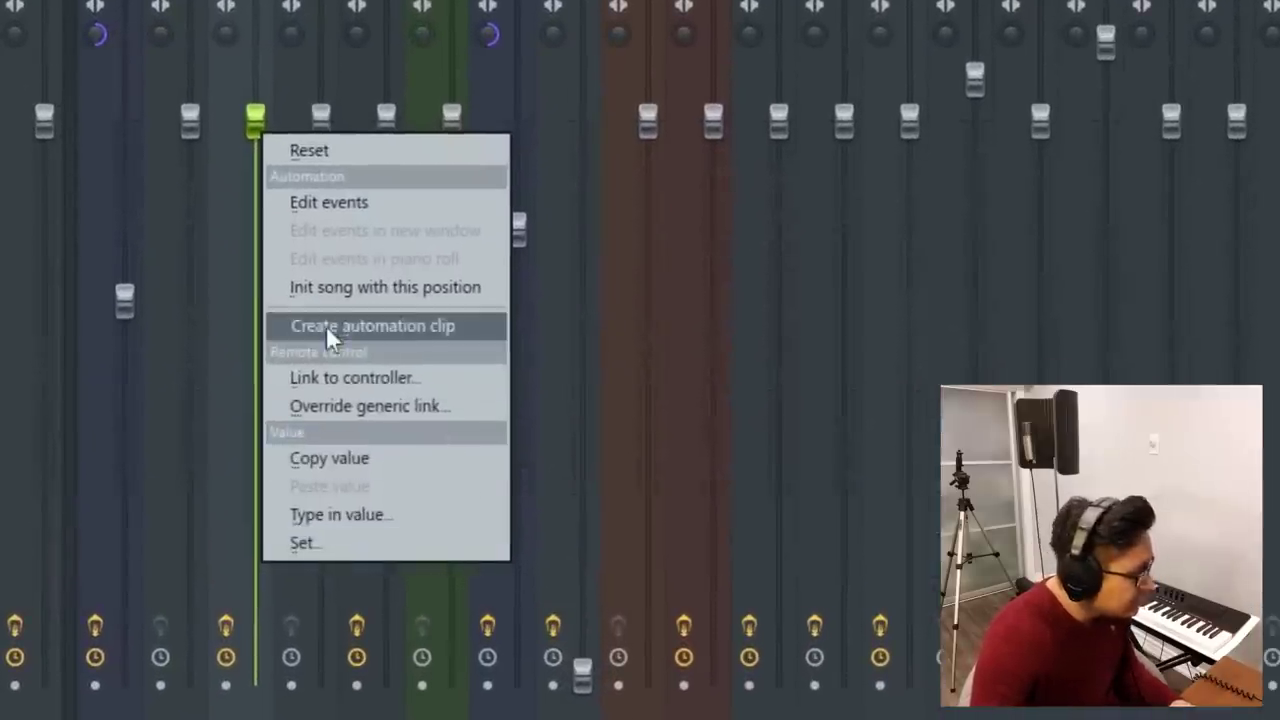
click(326, 325)
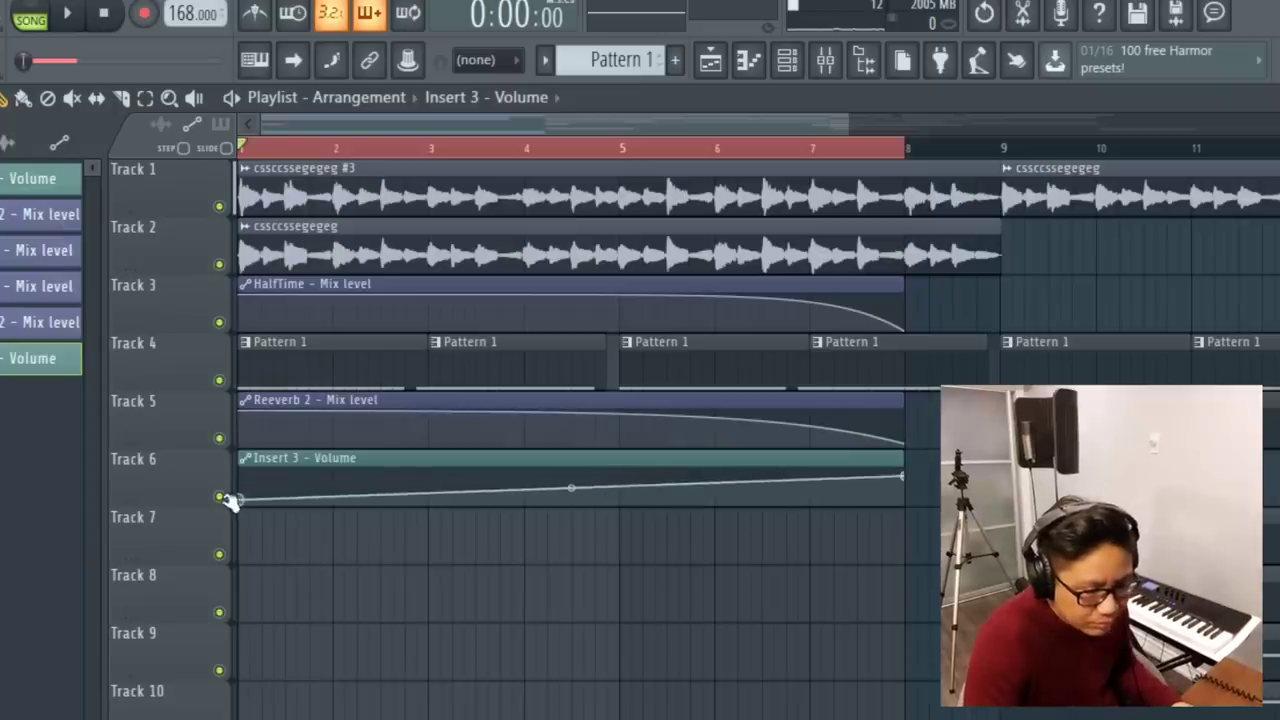
Lower the start of the Reeverb 2 mix level automation and bend the Insert 3 volume automation into a slower rise during playback.
key(space)
drag(240, 409, 224, 435)
drag(572, 487, 572, 495)
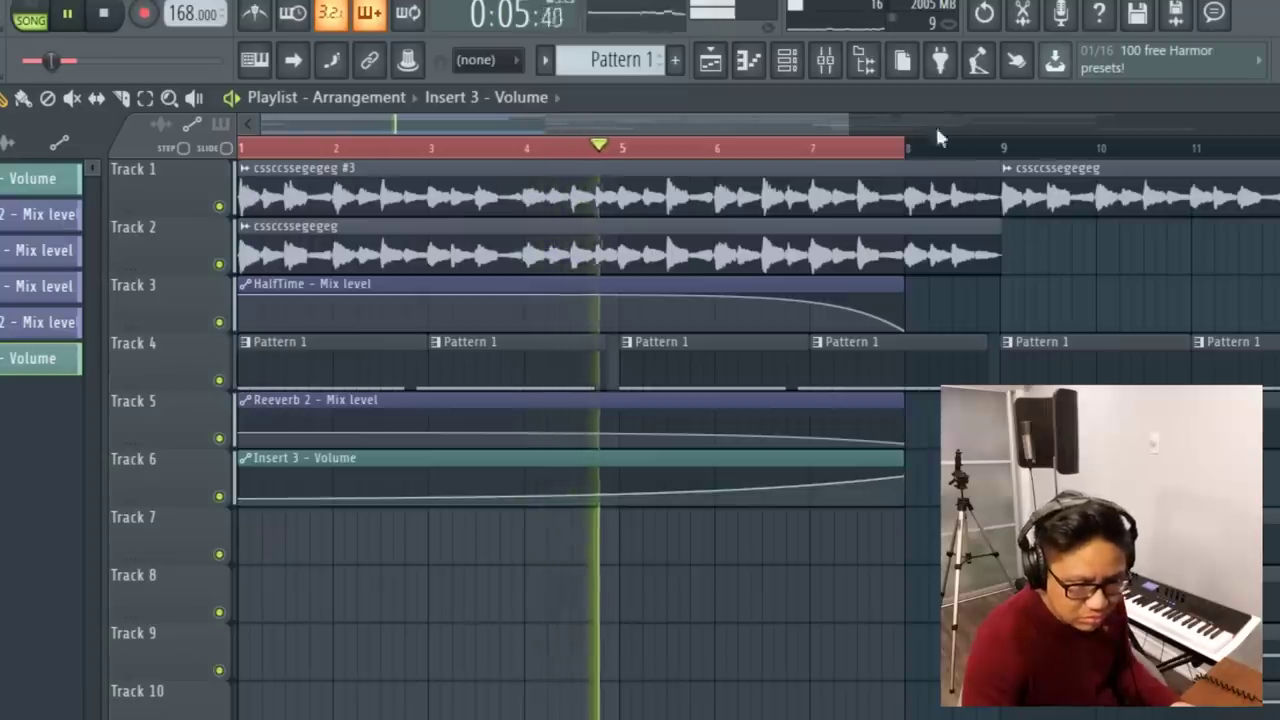
Listen to the automated intro and its transition into the drums at bar 9.
scroll(686, 149, down, 3)
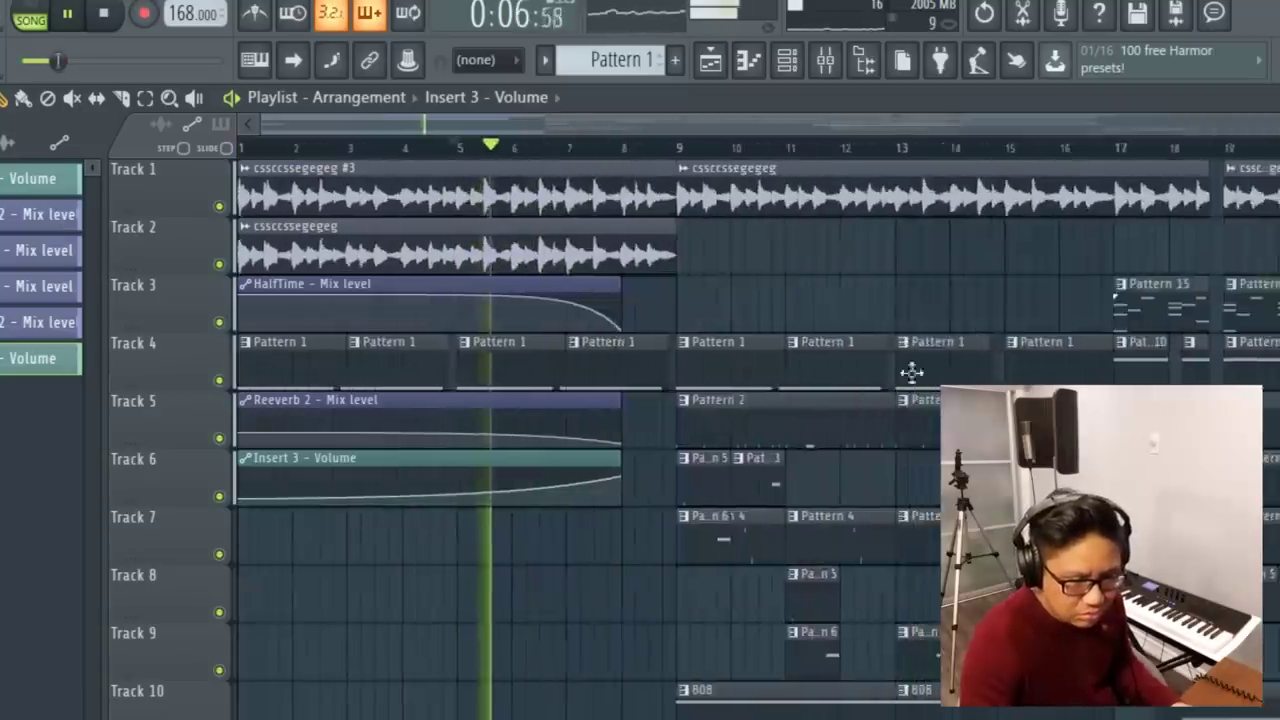
scroll(929, 343, down, 3)
scroll(800, 537, up, 3)
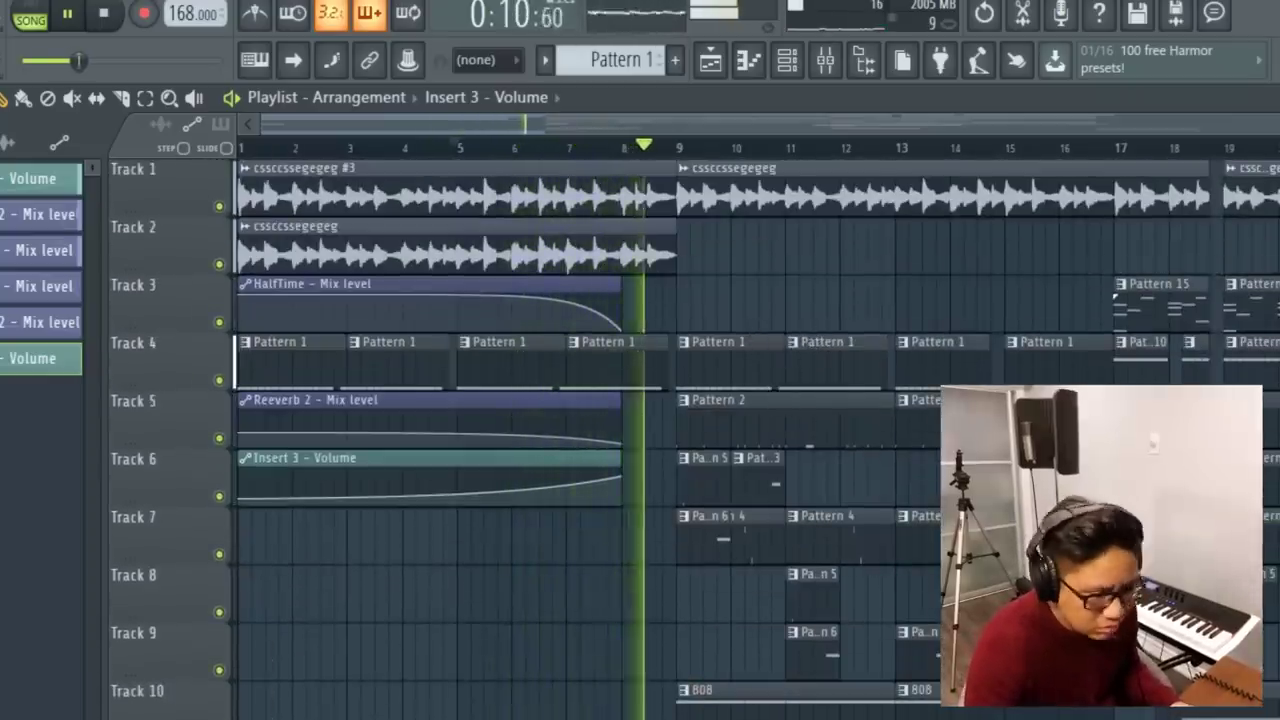
scroll(711, 429, up, 3)
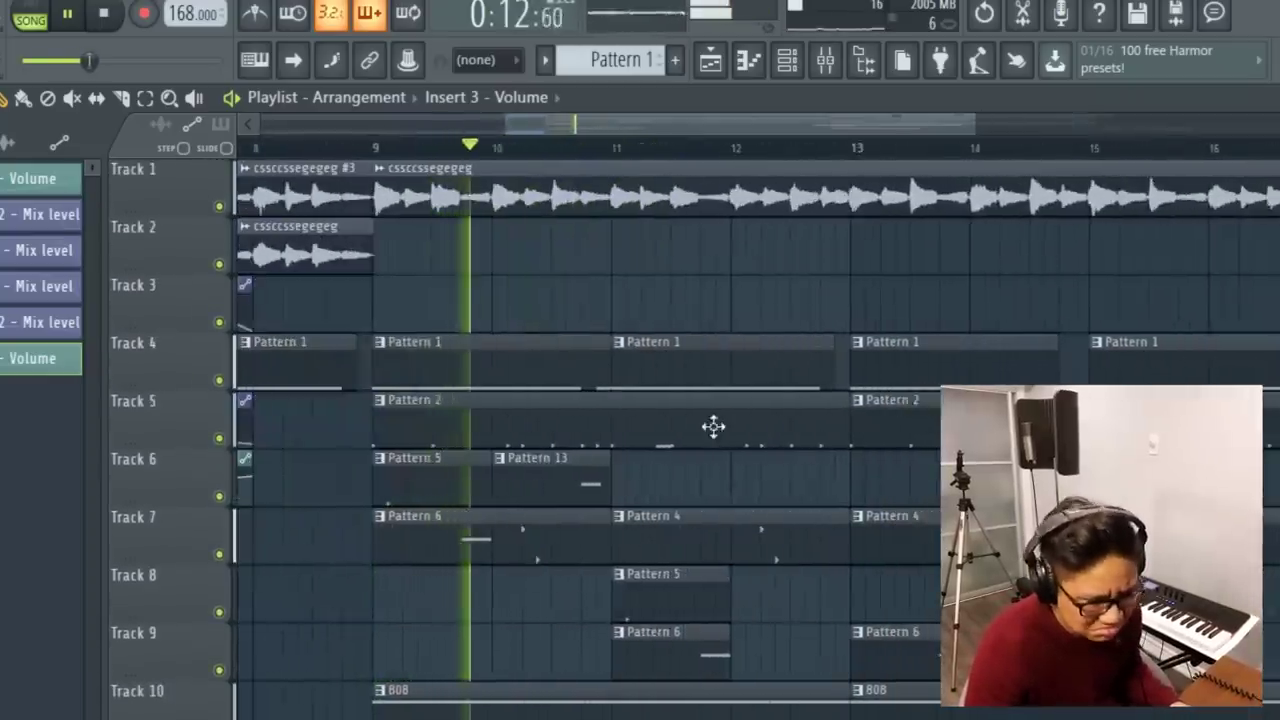
scroll(726, 418, down, 1)
scroll(751, 320, down, 2)
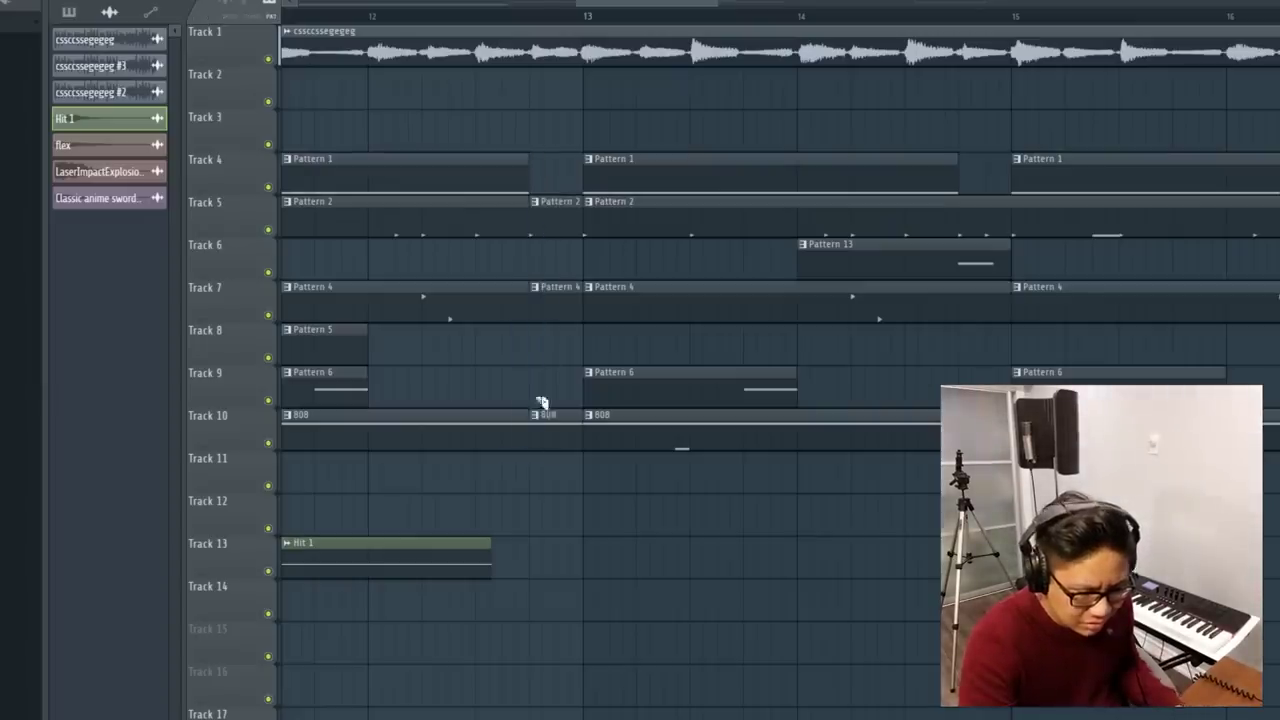
Play the arrangement from bar 9 to about bar 20, checking the break before bar 13 and the change at bar 17.
scroll(543, 100, down, 5)
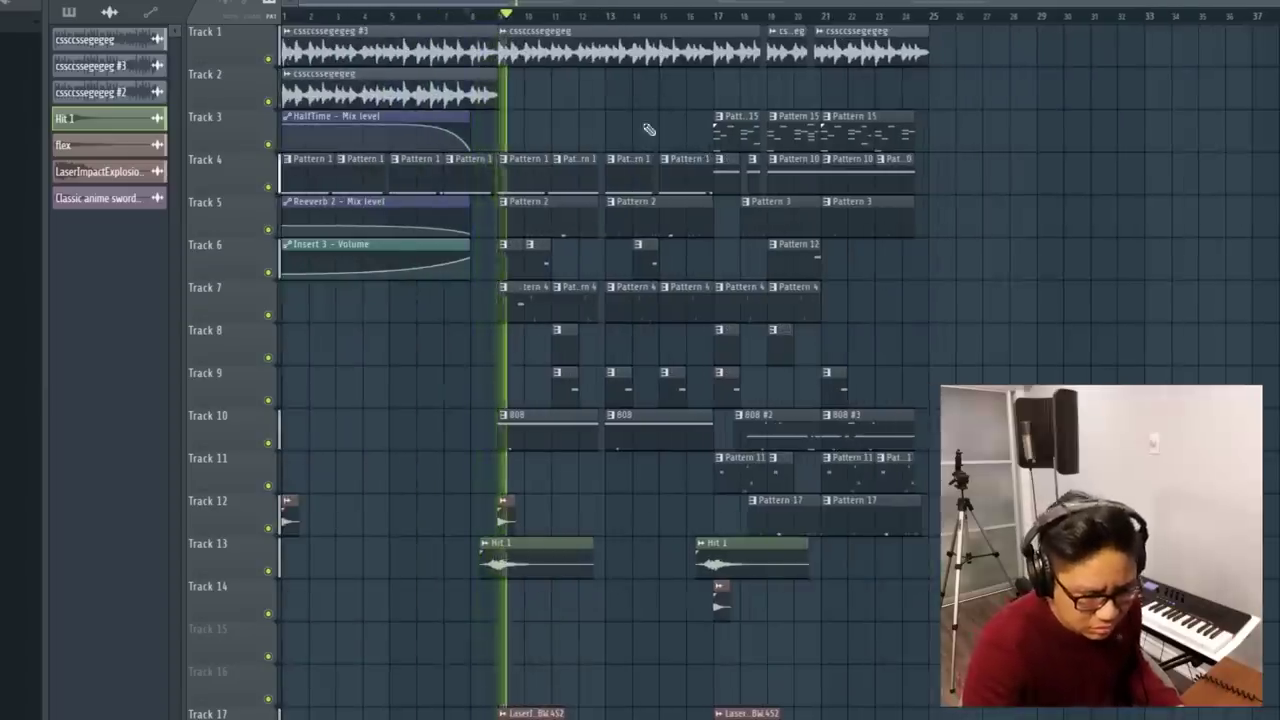
scroll(663, 108, up, 3)
scroll(663, 277, up, 3)
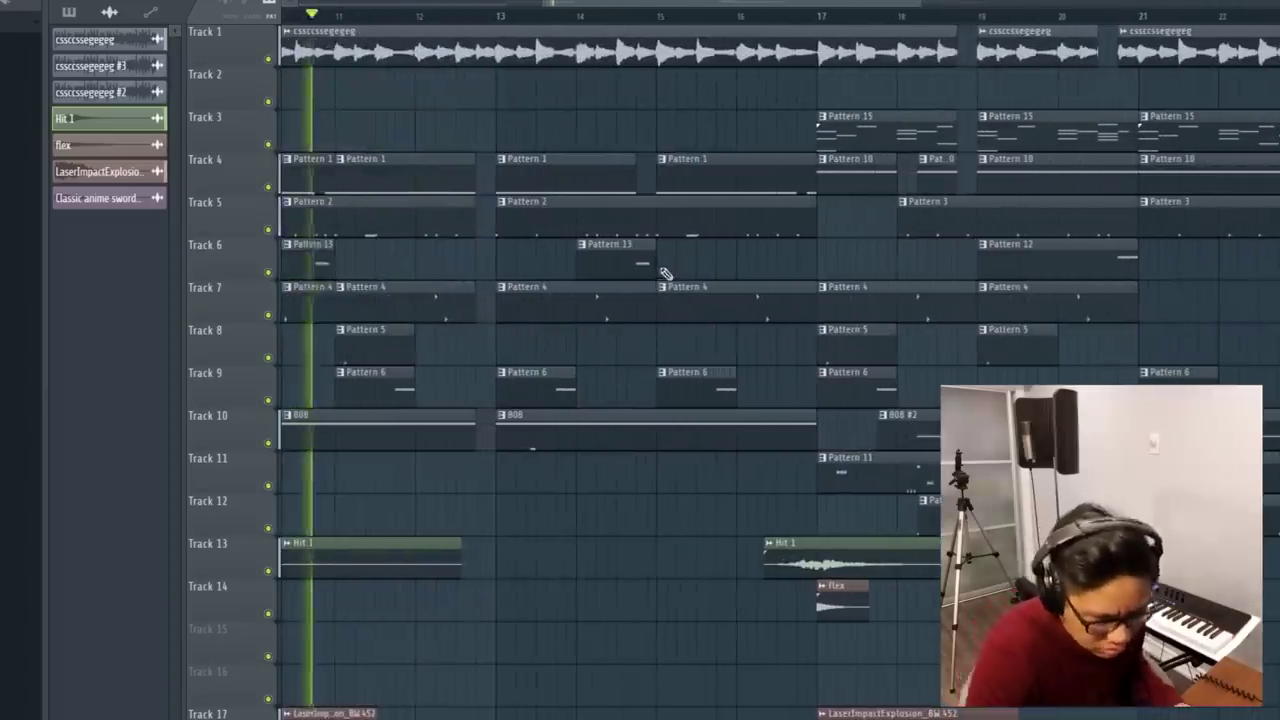
scroll(650, 220, down, 2)
scroll(645, 225, up, 2)
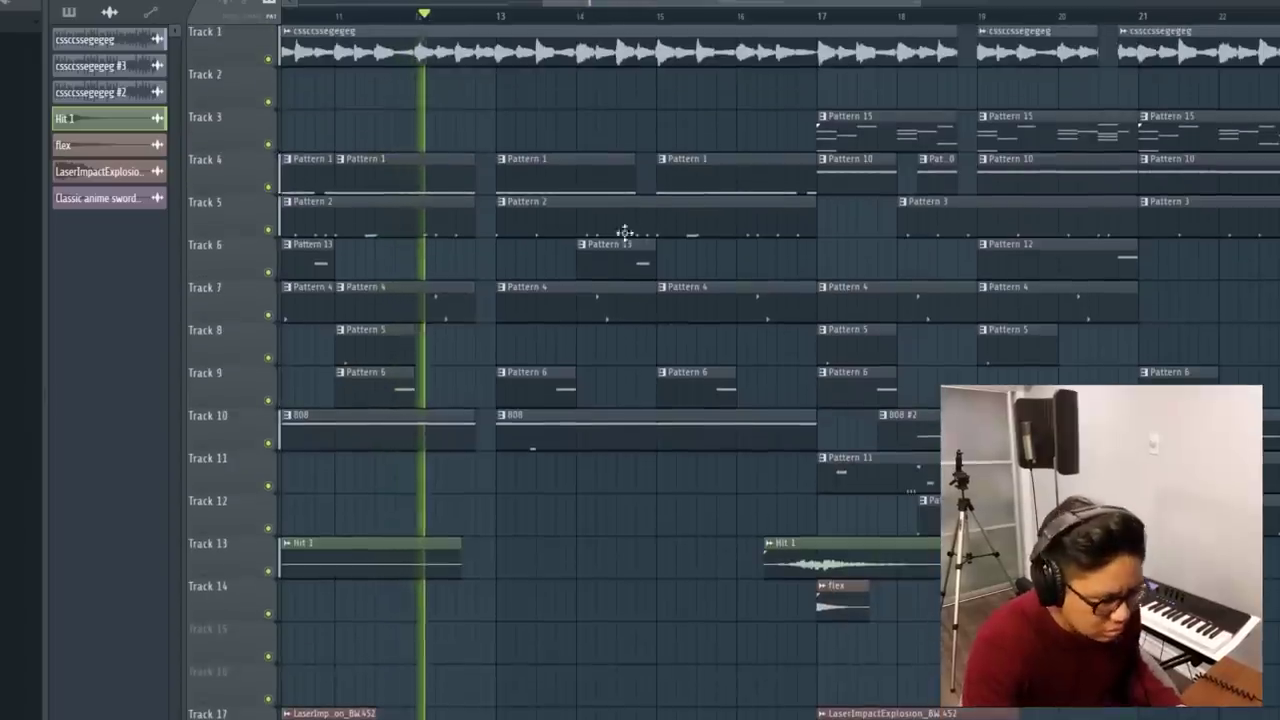
scroll(637, 196, down, 3)
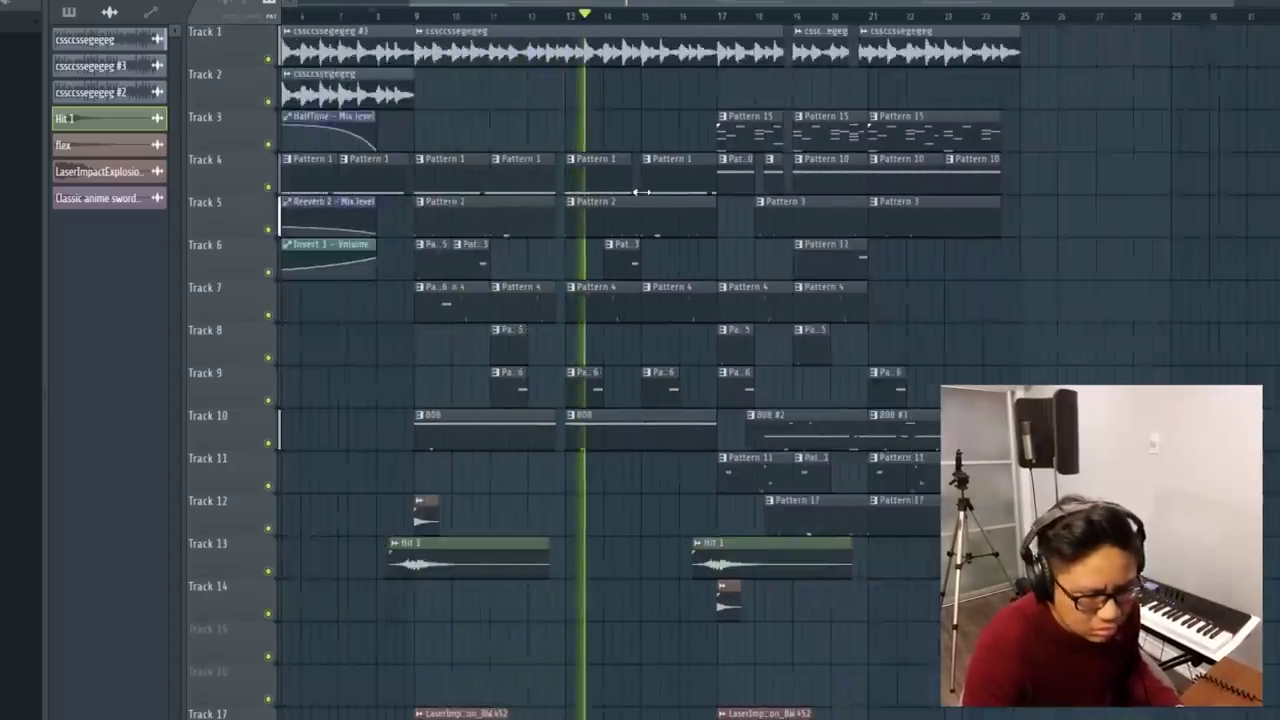
scroll(806, 297, down, 10)
scroll(872, 285, up, 6)
scroll(864, 208, up, 4)
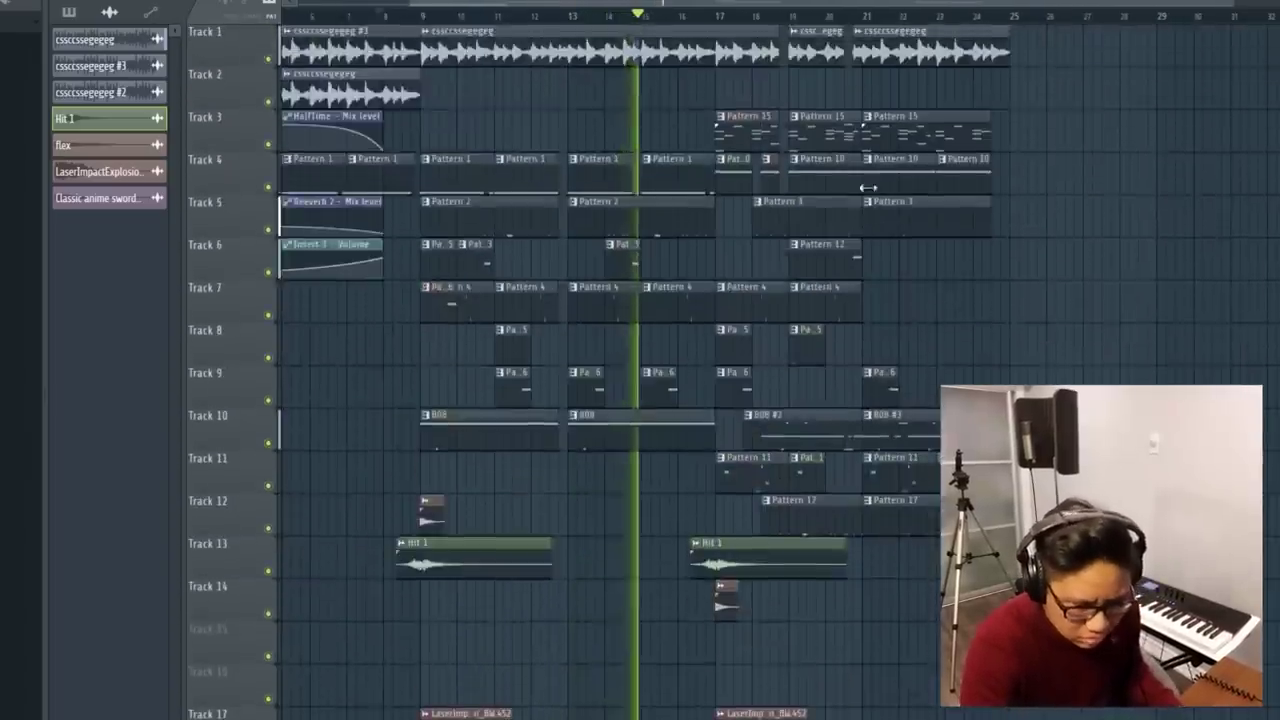
scroll(864, 194, up, 3)
drag(726, 5, 698, 5)
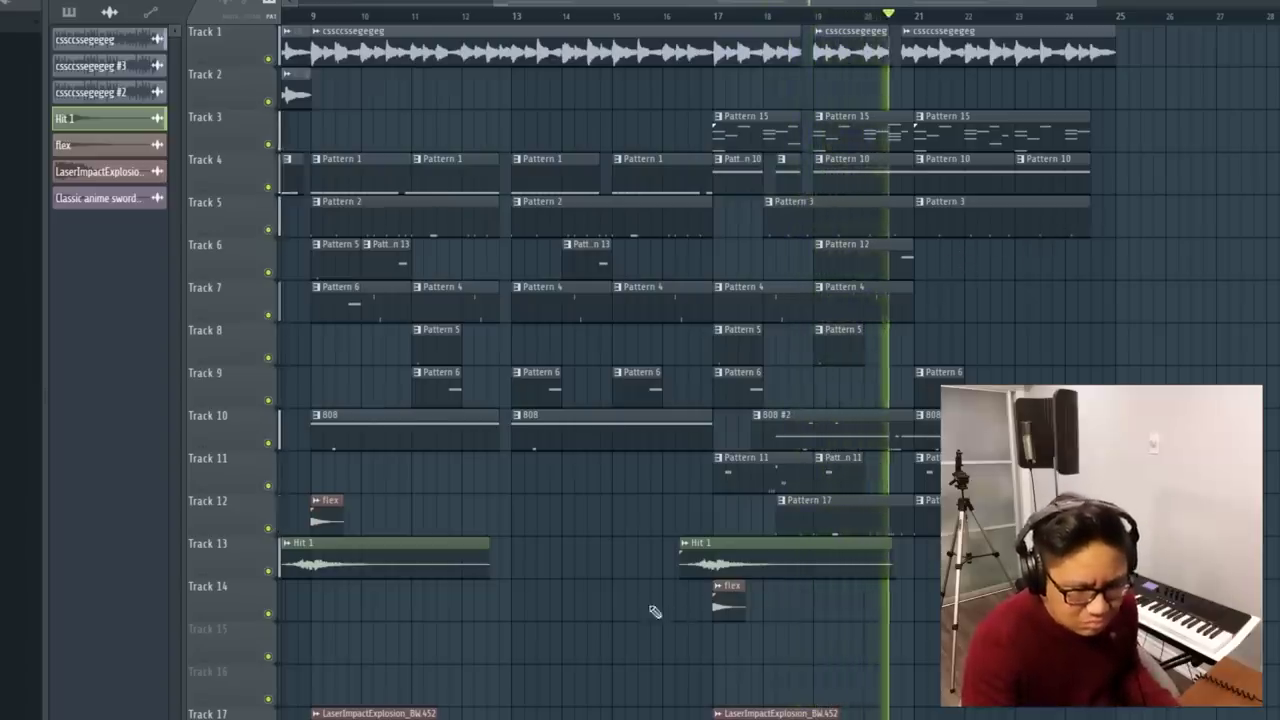
Delete the Hit 1 clip leading into bar 9 on Track 13.
scroll(651, 608, down, 3)
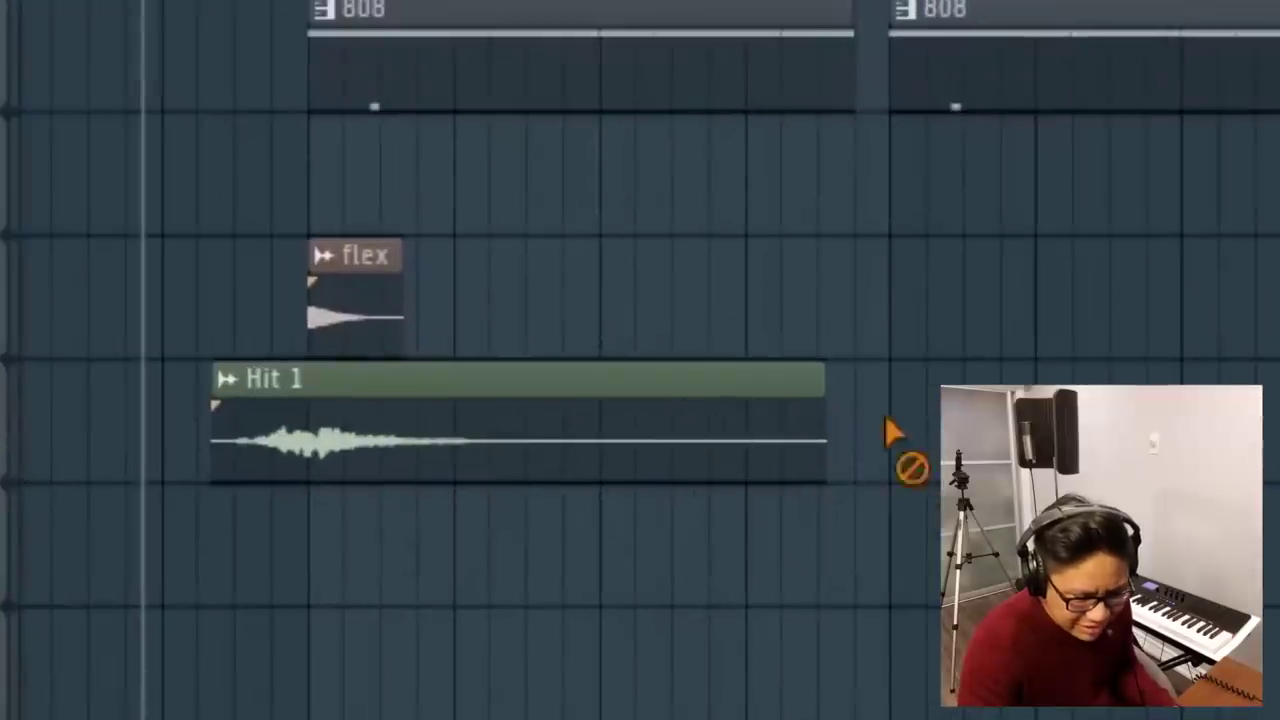
right_click(818, 430)
drag(1186, 440, 246, 405)
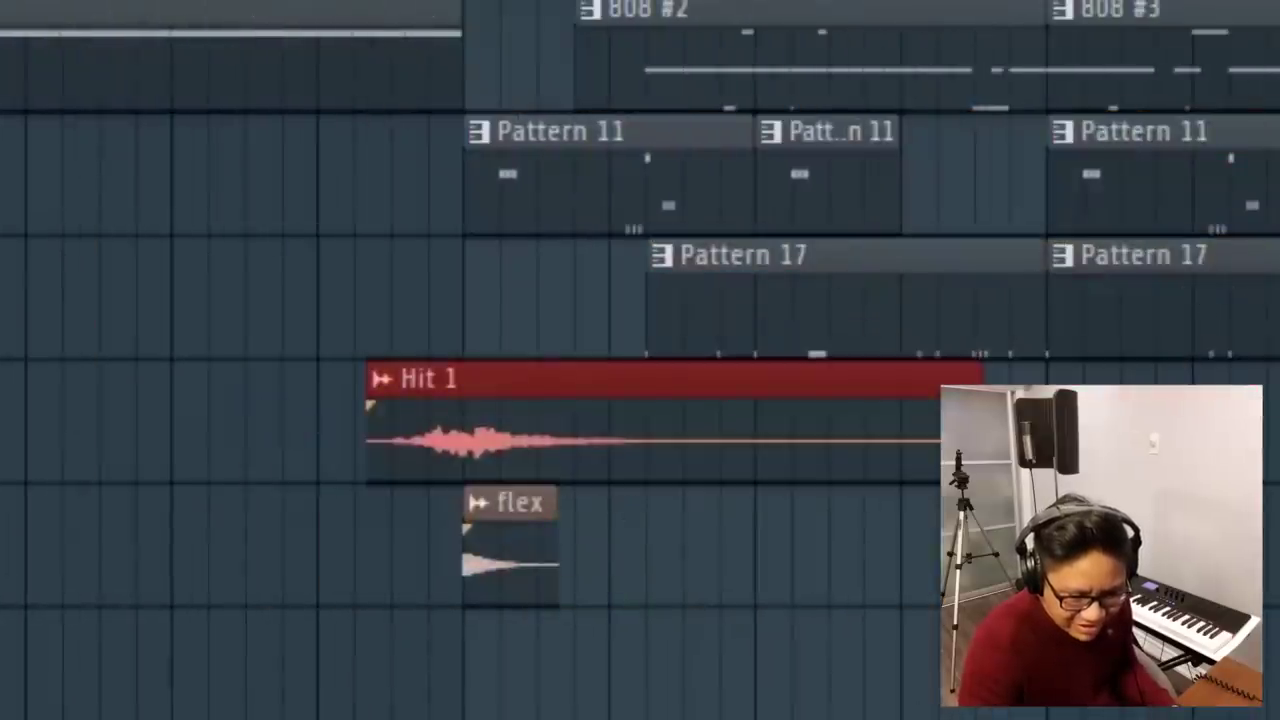
drag(1279, 717, 714, 717)
drag(1210, 420, 262, 395)
scroll(895, 440, down, 2)
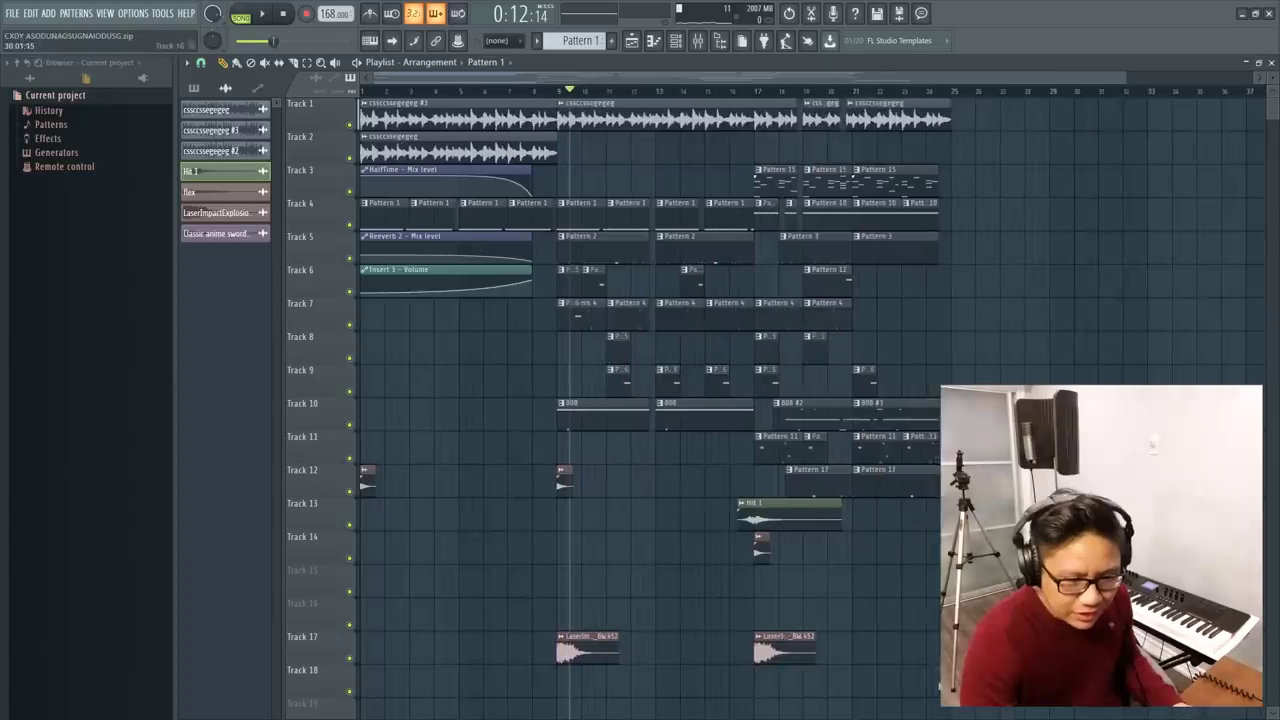
Select the clips from bar 9 to the end, clear the selection and place the playhead at bar 25.
drag(1031, 695, 566, 130)
click(1069, 264)
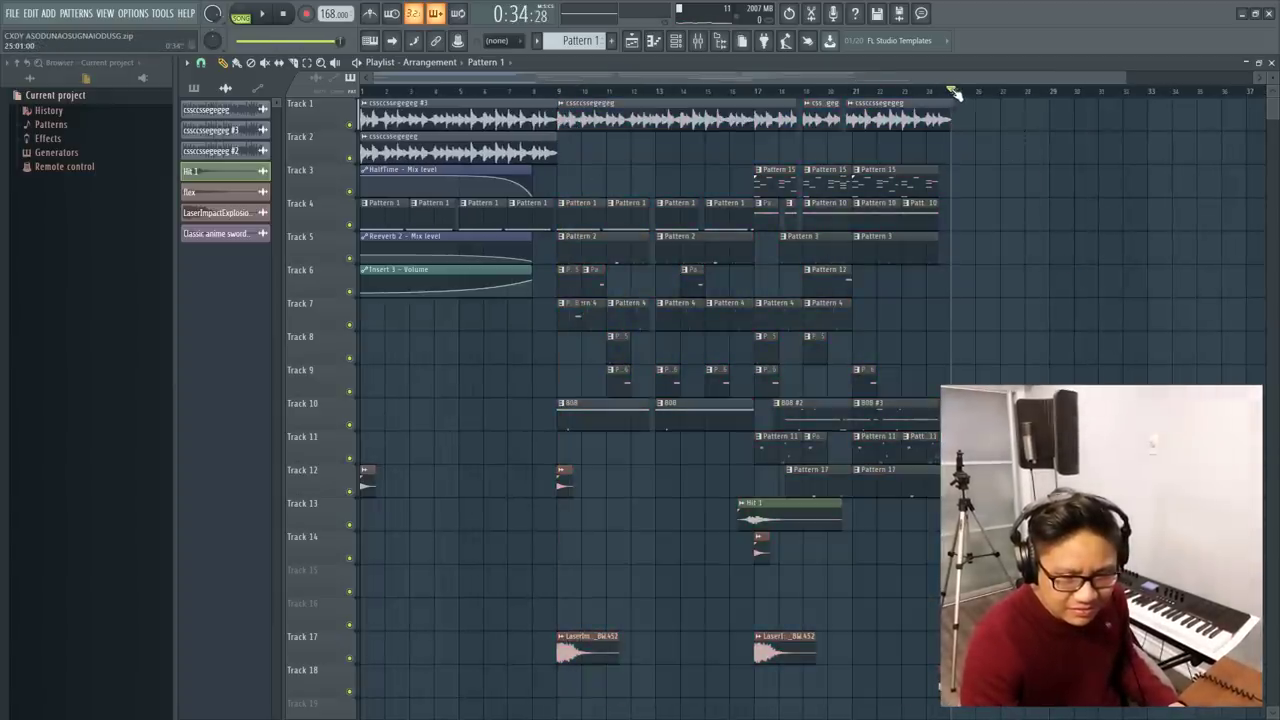
drag(1024, 98, 684, 288)
scroll(744, 199, up, 3)
ctrl+click(884, 298)
scroll(884, 300, down, 3)
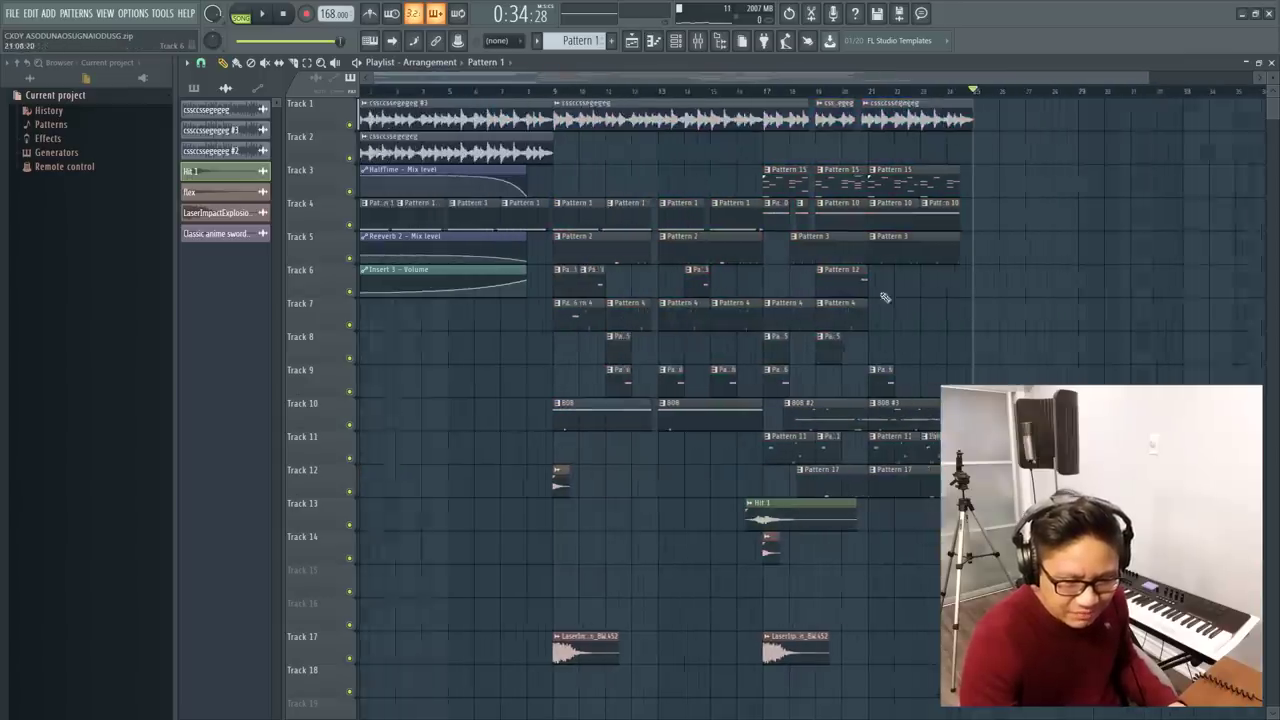
drag(993, 562, 770, 132)
scroll(926, 312, up, 3)
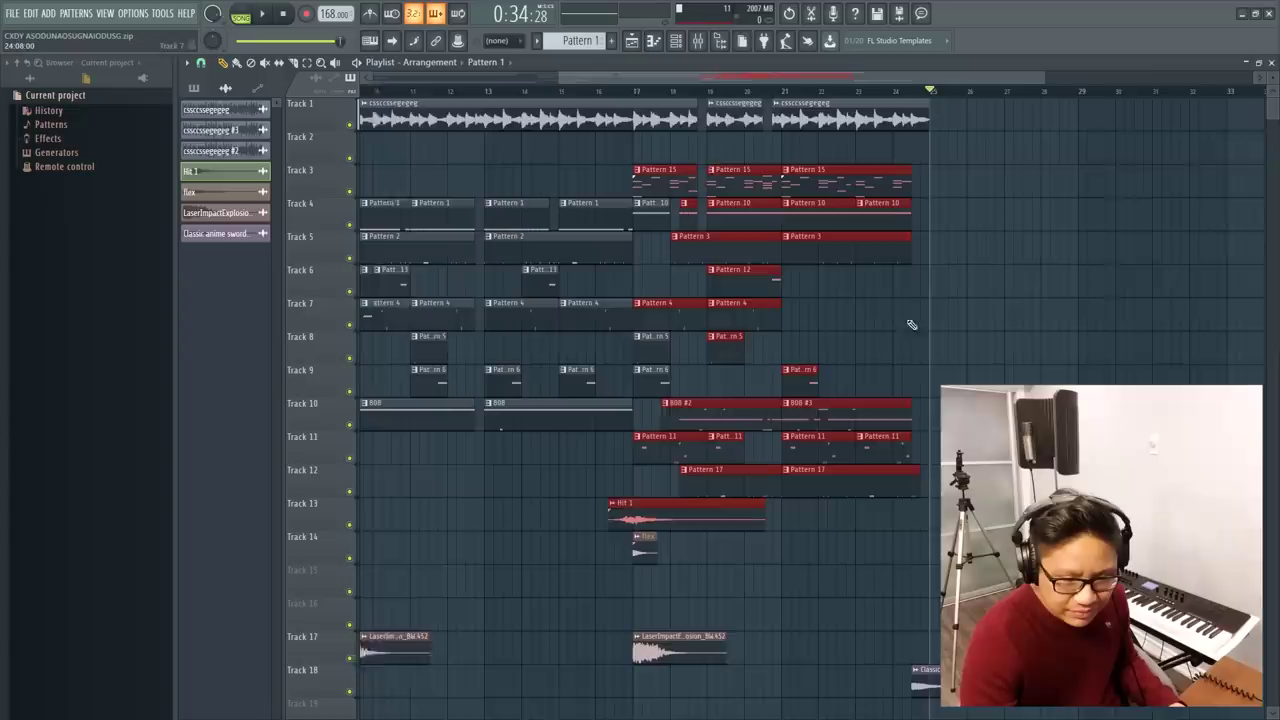
ctrl+click(971, 642)
mouse_move(966, 494)
mouse_down()
mouse_move(694, 163)
mouse_move(932, 398)
mouse_move(645, 103)
mouse_move(771, 394)
mouse_move(768, 103)
mouse_move(627, 186)
mouse_move(805, 308)
mouse_move(650, 108)
mouse_move(620, 108)
mouse_move(666, 134)
mouse_move(658, 168)
mouse_move(984, 375)
mouse_move(975, 480)
mouse_up()
scroll(973, 560, down, 3)
scroll(973, 560, up, 3)
scroll(973, 560, down, 2)
drag(697, 80, 846, 101)
scroll(790, 232, down, 2)
scroll(910, 310, up, 2)
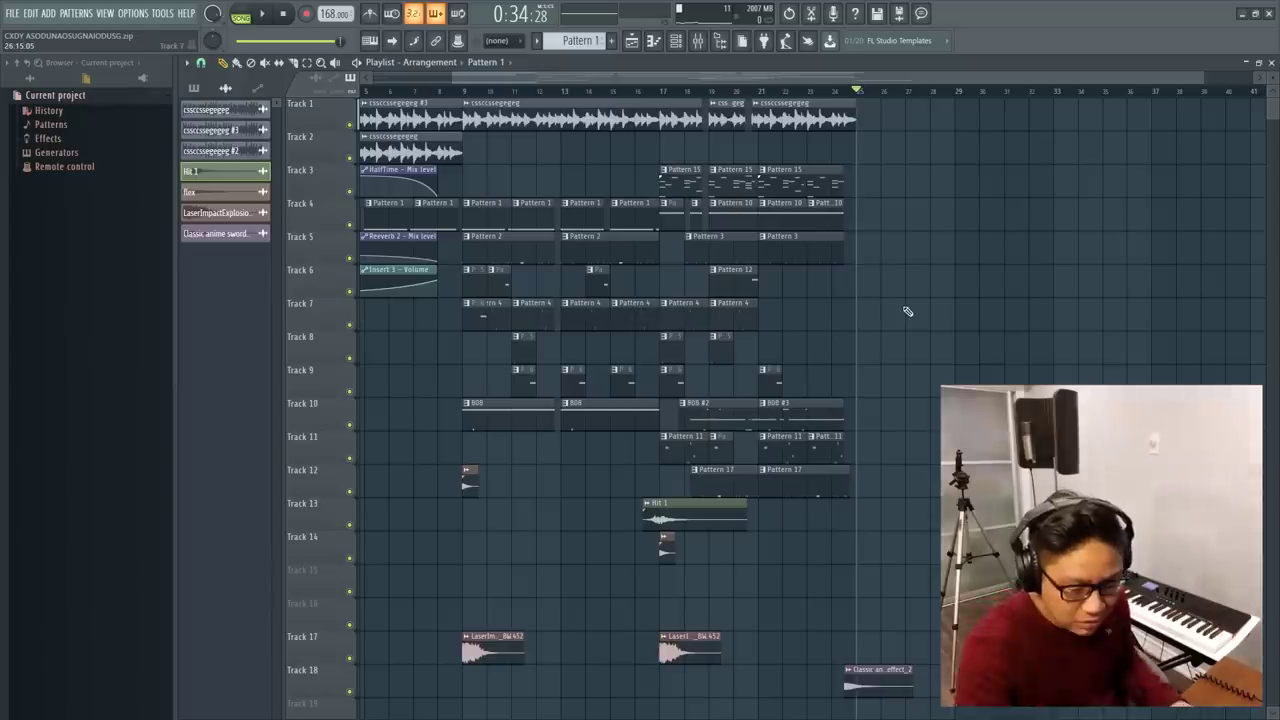
scroll(798, 385, up, 3)
drag(978, 497, 925, 463)
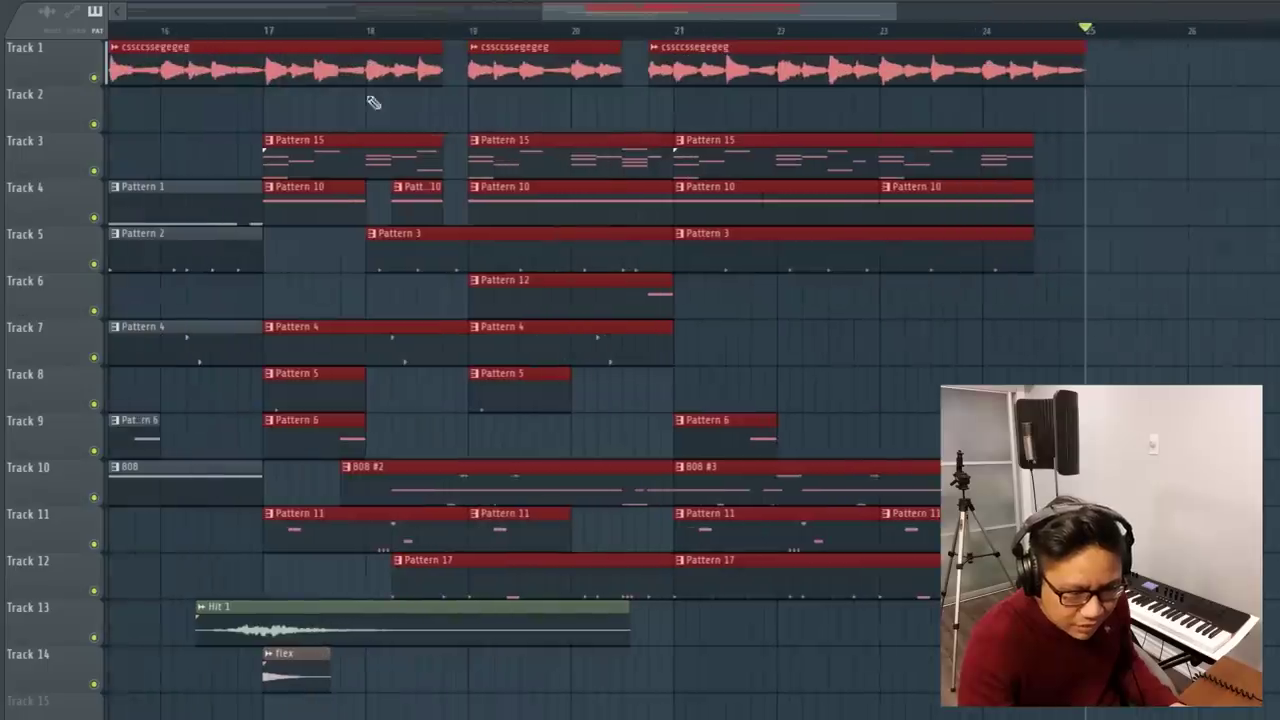
ctrl+click(371, 103)
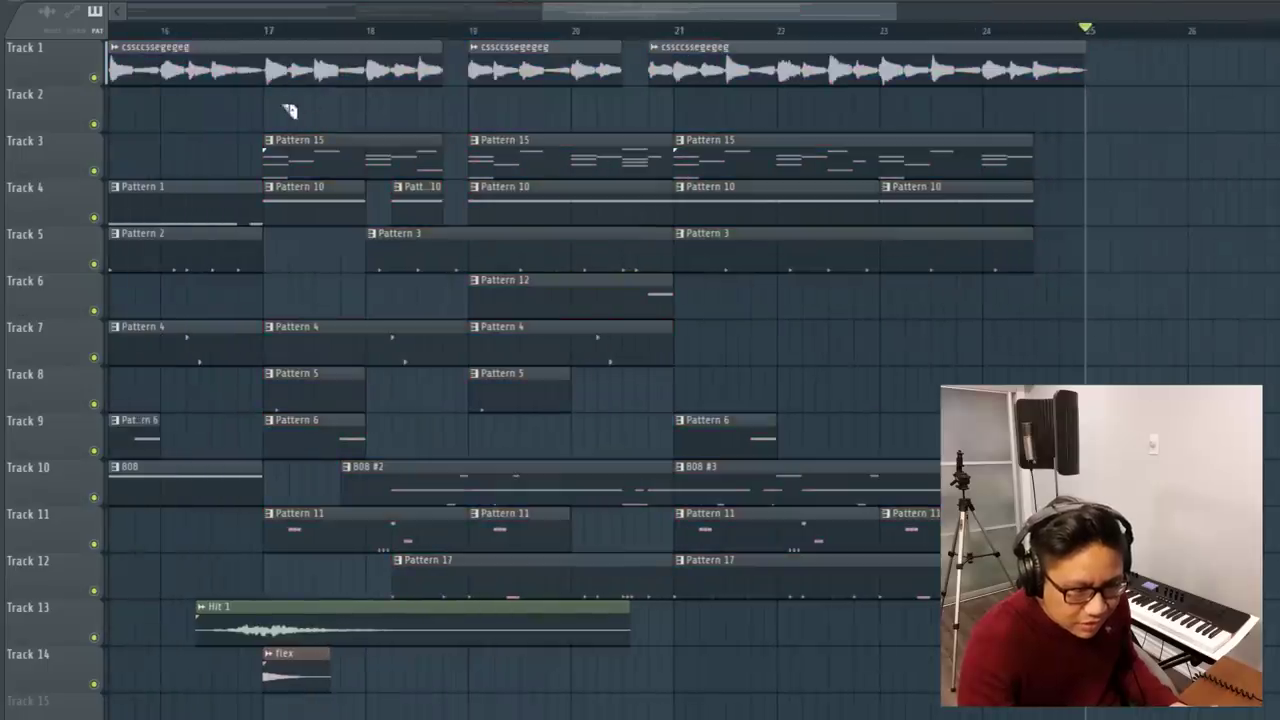
scroll(273, 85, down, 6)
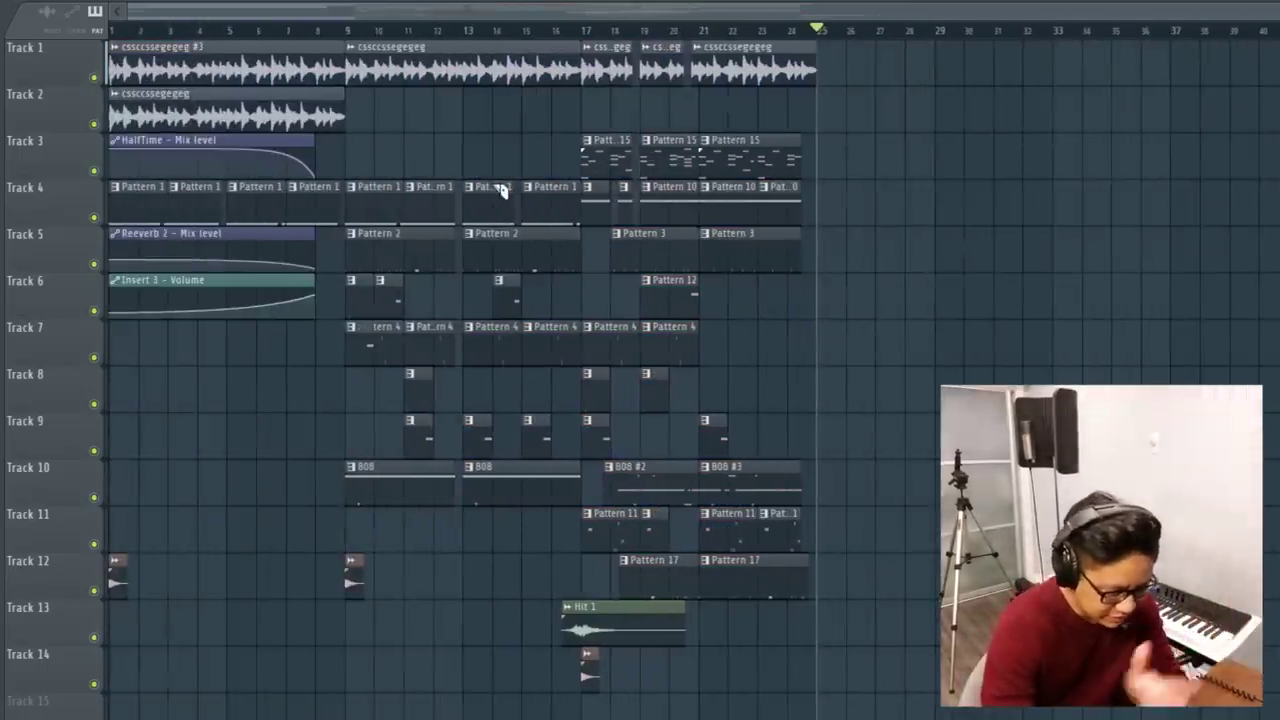
Select all clips on all tracks from bar 17 onward, including the Hit 1 transition, and move the section to start at bar 25.
scroll(966, 230, up, 3)
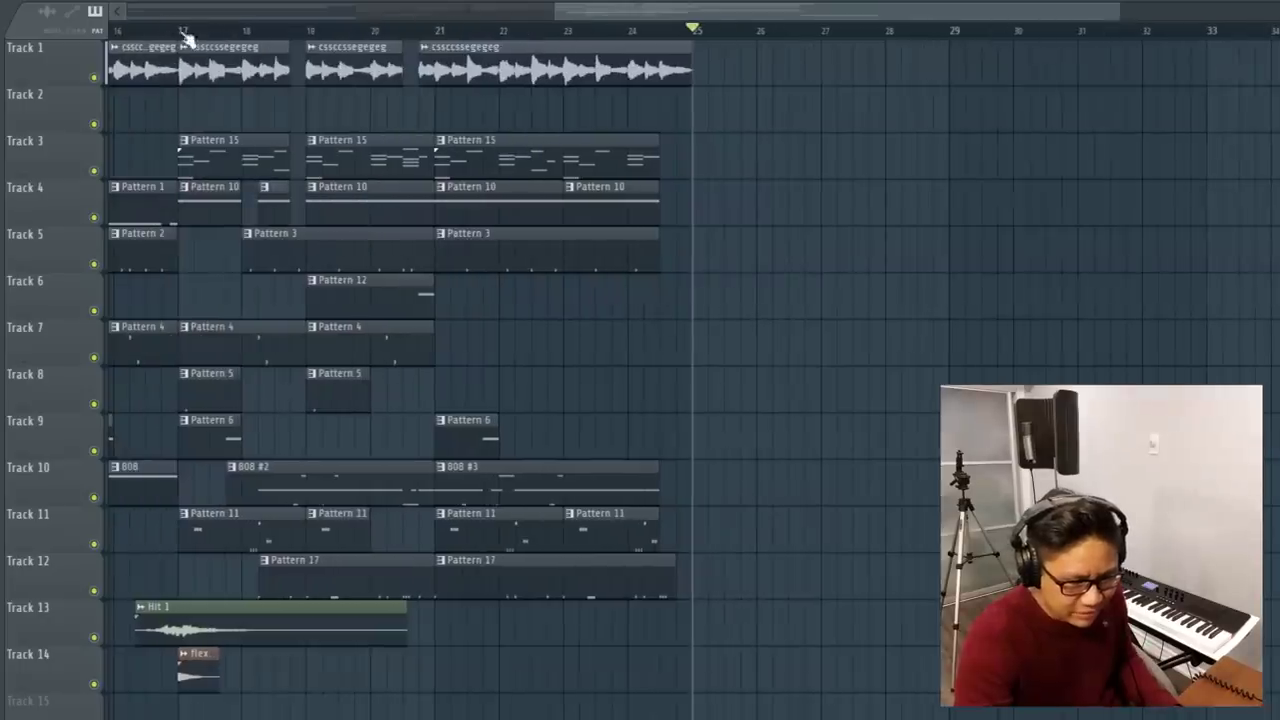
drag(829, 549, 110, 45)
drag(789, 549, 222, 86)
drag(792, 580, 168, 100)
scroll(200, 115, down, 3)
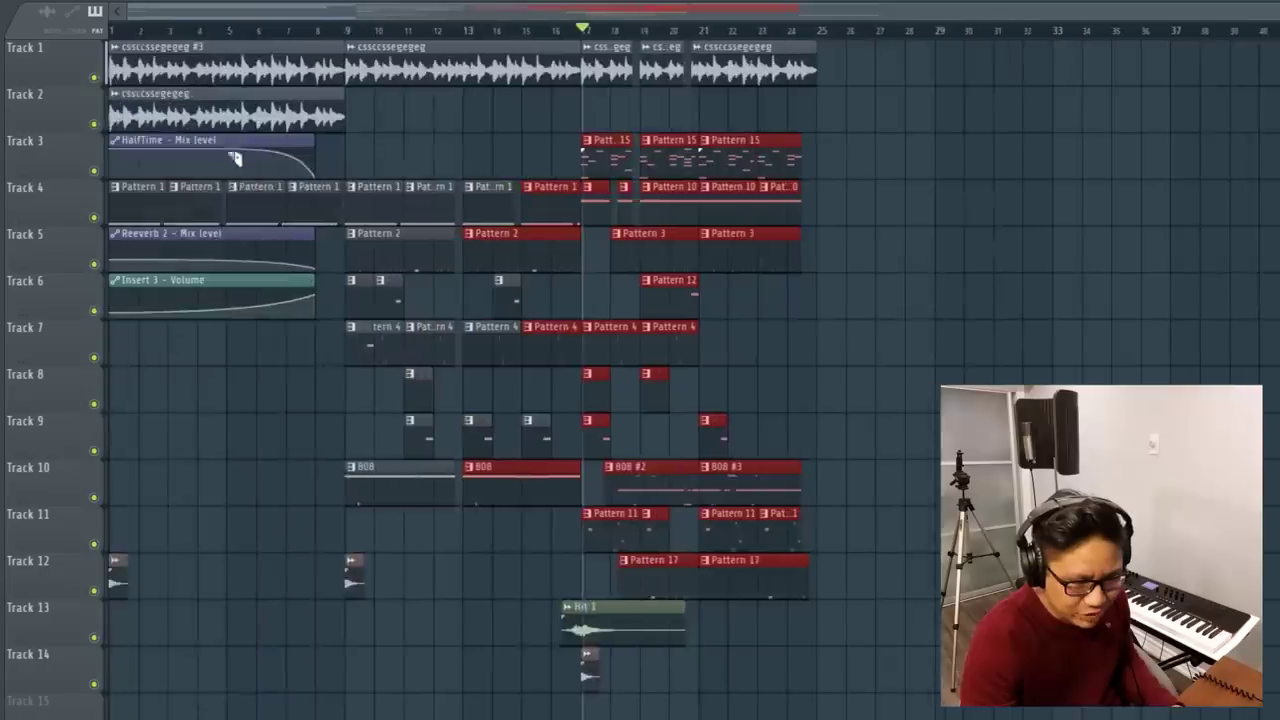
scroll(452, 72, up, 2)
scroll(415, 66, up, 1)
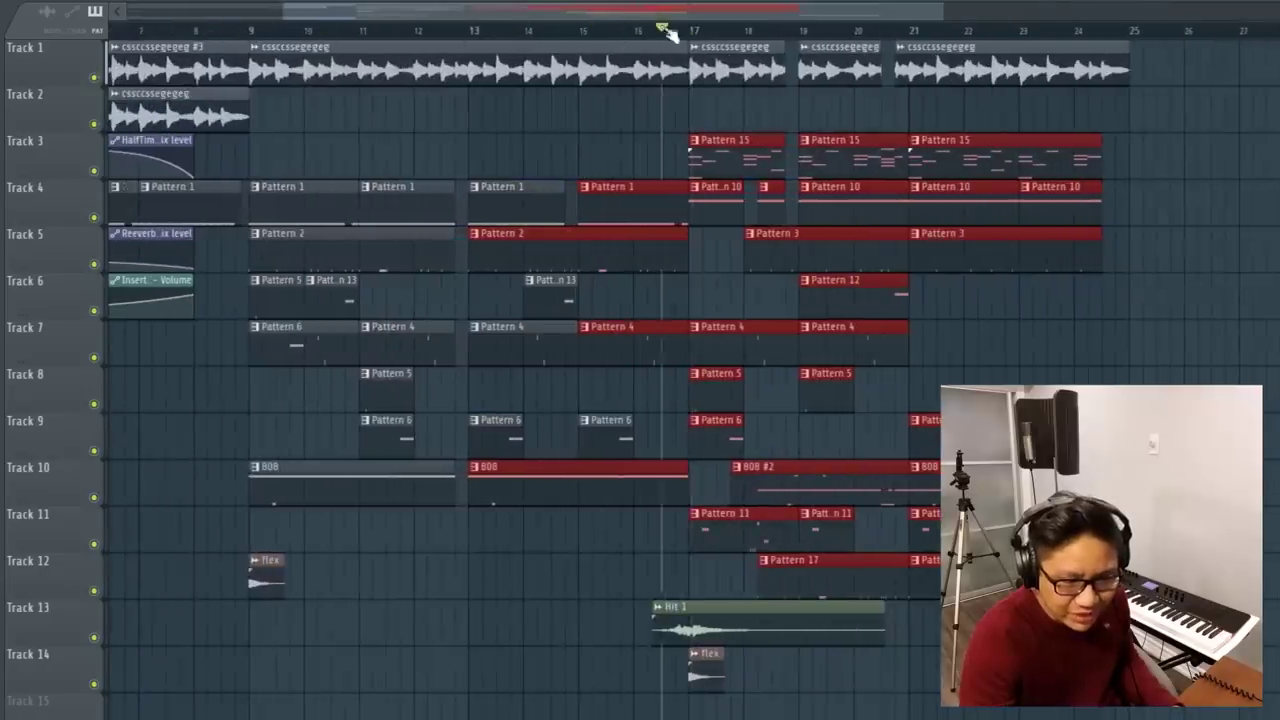
scroll(697, 38, down, 2)
scroll(1060, 600, down, 2)
drag(1080, 712, 851, 60)
scroll(900, 67, up, 3)
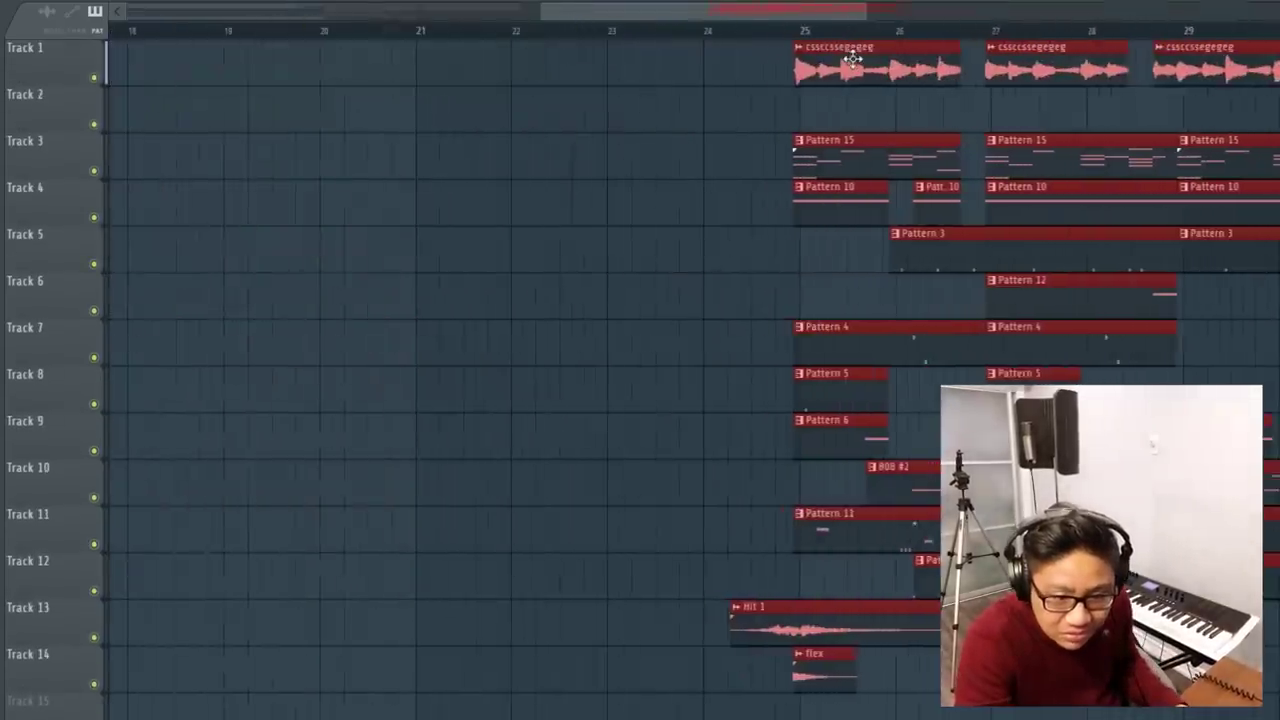
Select the clips between bars 9 and 17 and duplicate them into bars 17 to 25.
scroll(466, 403, down, 5)
drag(591, 563, 323, 40)
drag(591, 506, 314, 54)
key(ctrl+b)
scroll(620, 50, up, 3)
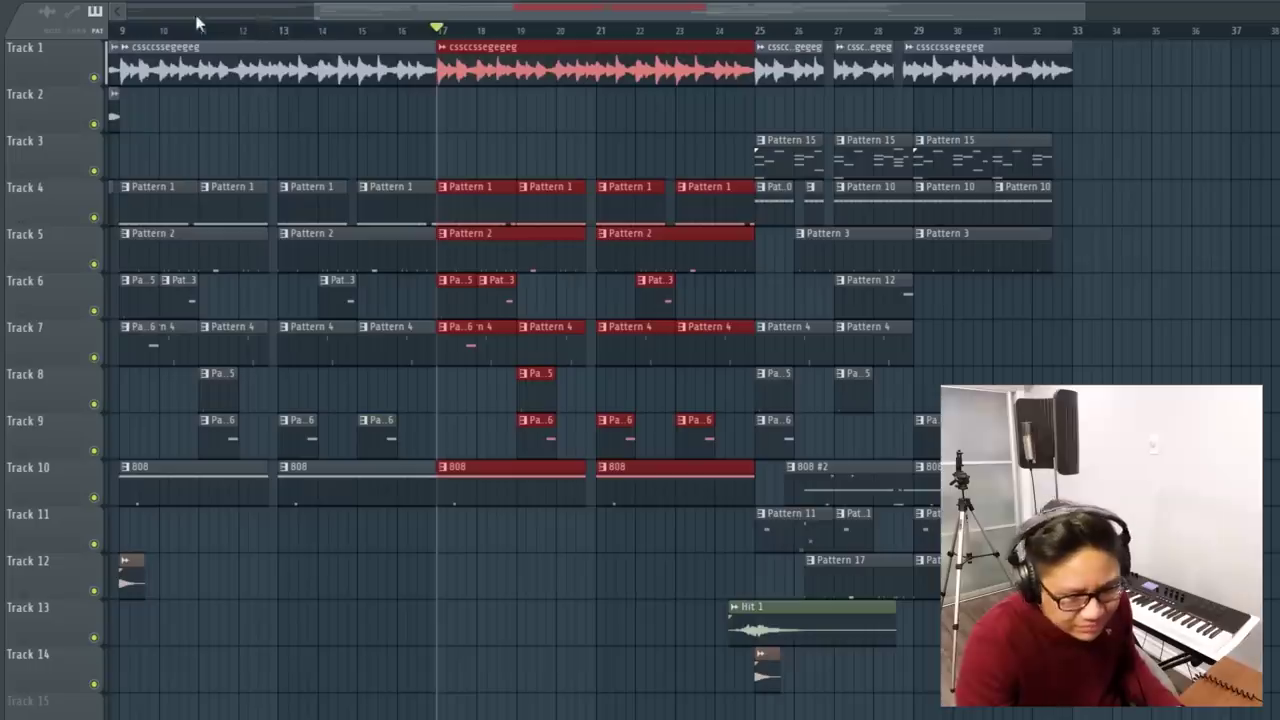
scroll(706, 38, down, 3)
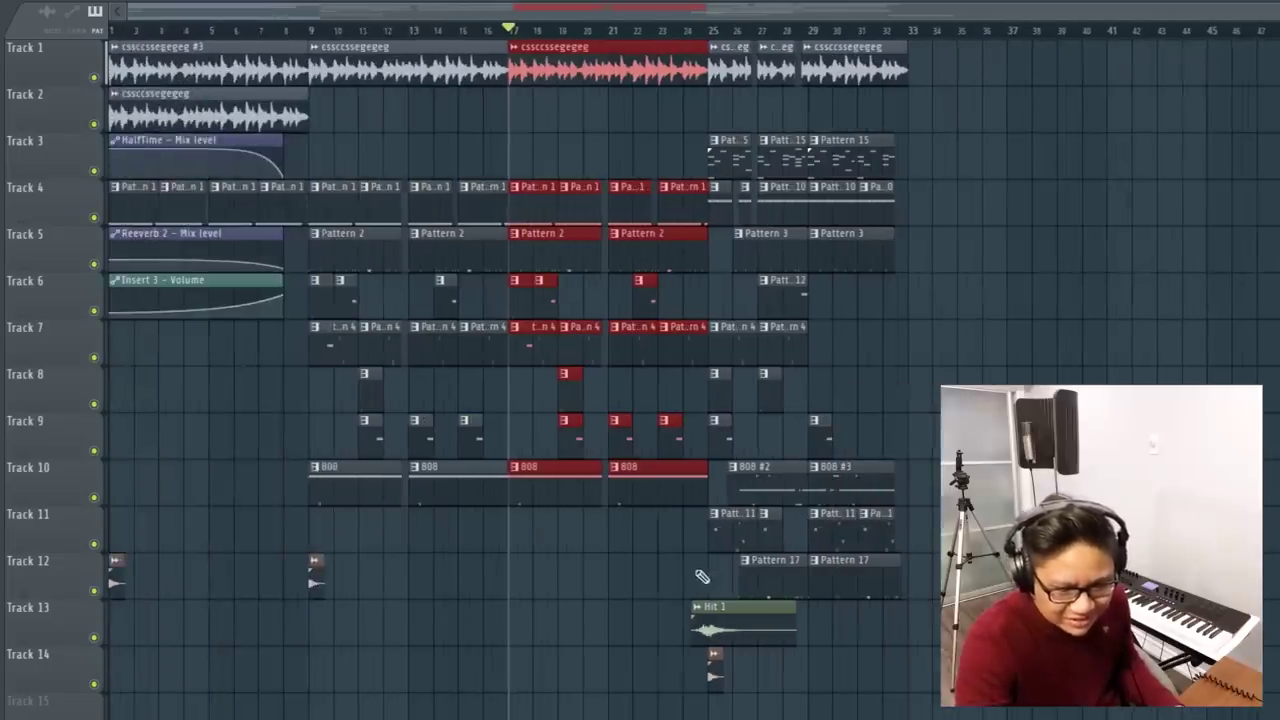
drag(703, 578, 274, 66)
scroll(737, 211, up, 3)
scroll(817, 320, down, 3)
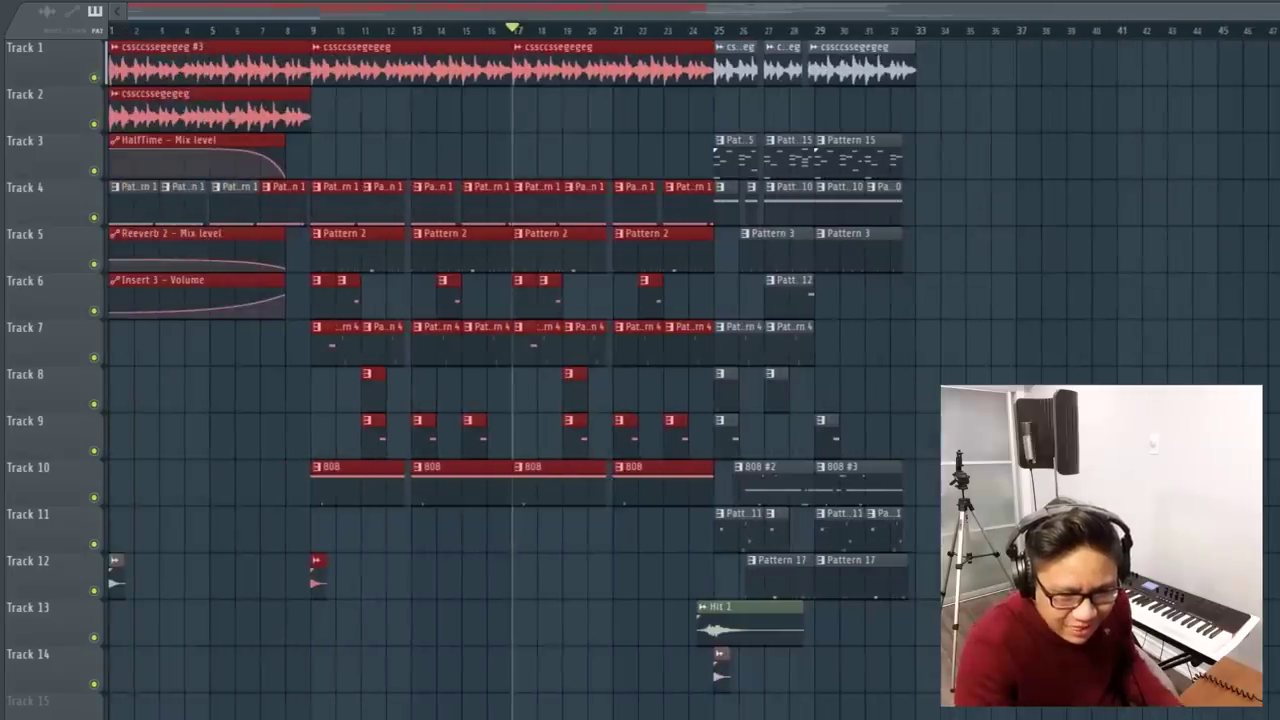
drag(587, 15, 523, 15)
Select everything from bar 25 onward and move it to start at bar 29, opening a four-bar gap.
click(1082, 620)
scroll(1082, 620, down, 3)
drag(1082, 660, 733, 4)
scroll(759, 105, up, 3)
drag(645, 63, 948, 65)
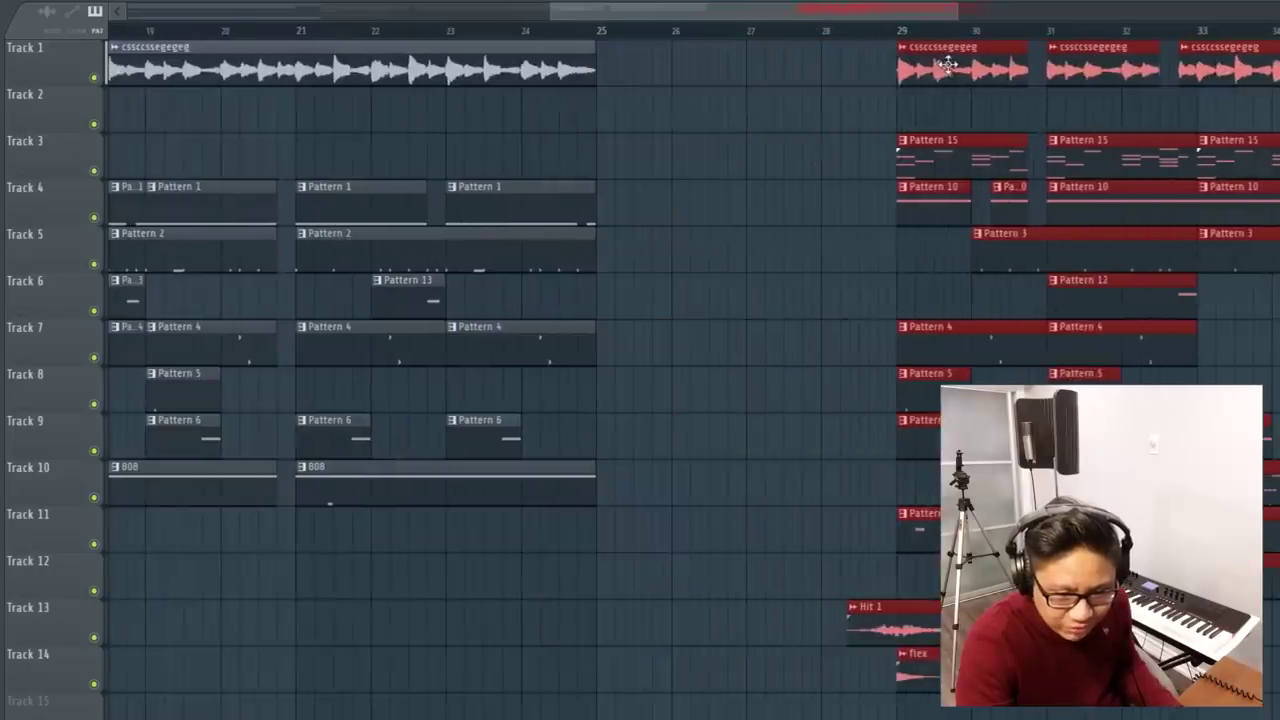
scroll(471, 157, down, 3)
scroll(400, 120, down, 1)
scroll(514, 100, up, 2)
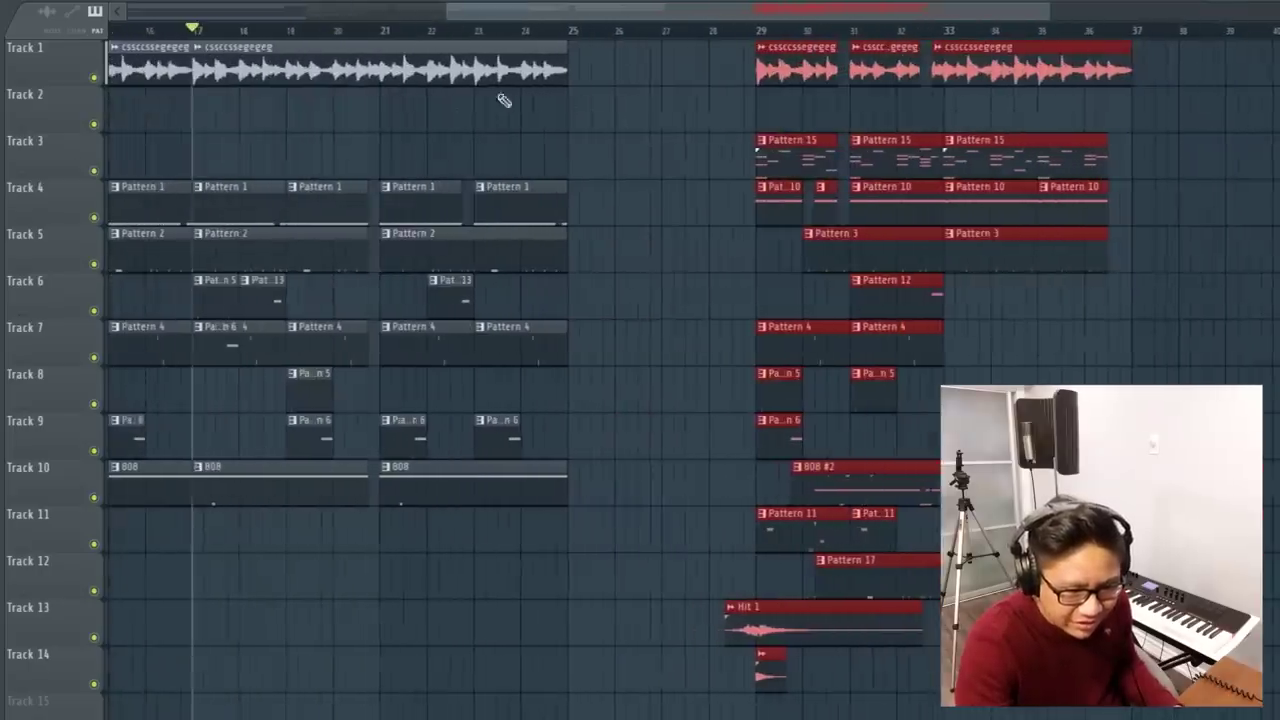
Add a melody sample clip at bar 25, cut it to end at bar 29 and put it on Track 1.
click(558, 104)
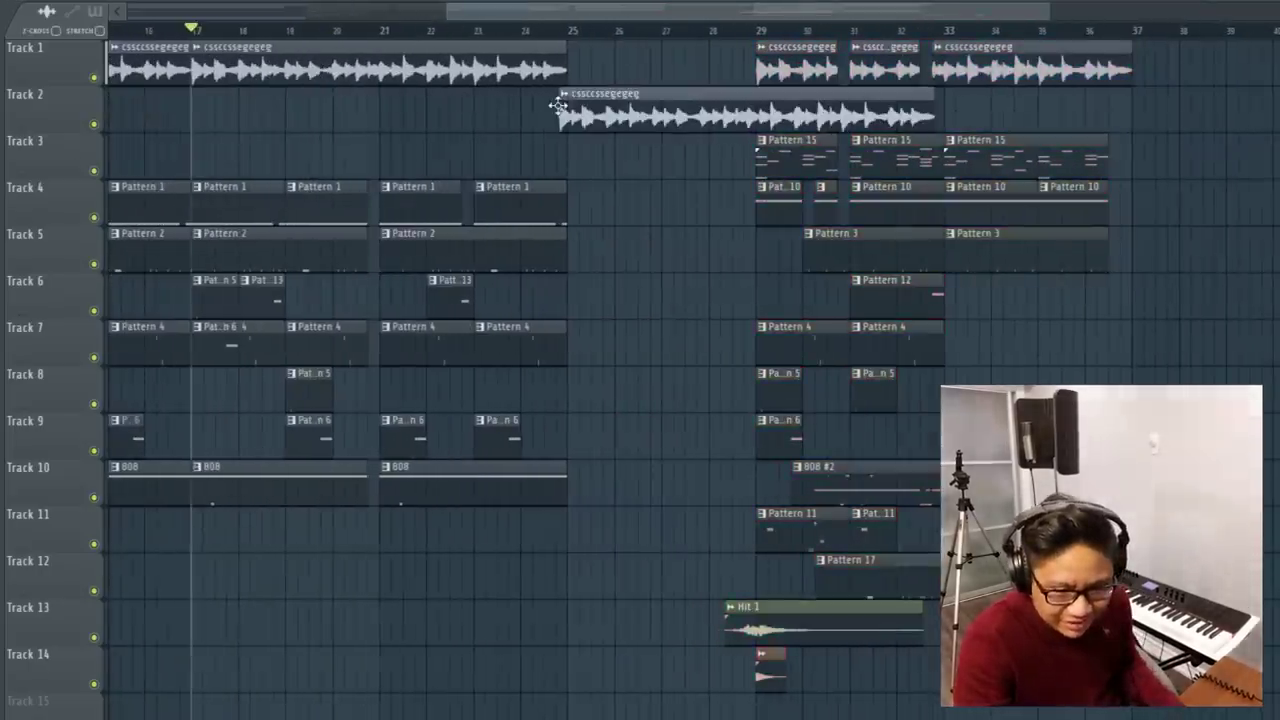
scroll(660, 112, up, 3)
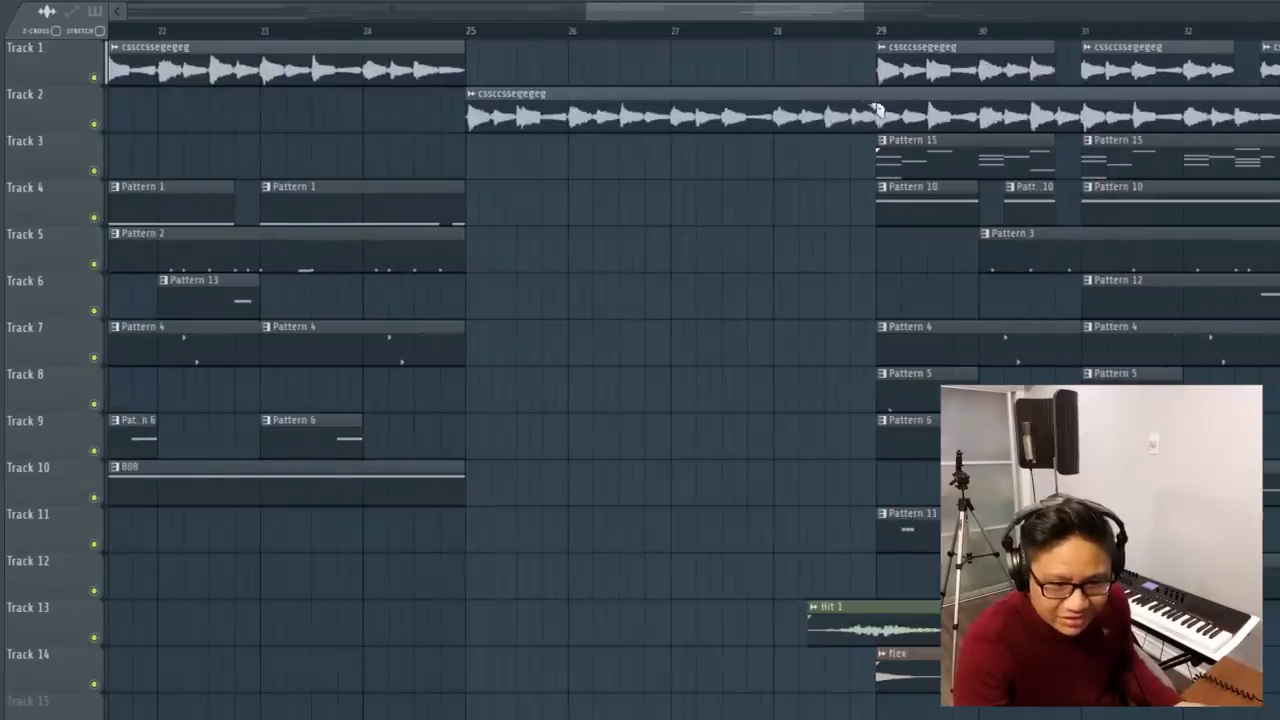
drag(878, 106, 606, 46)
scroll(645, 104, down, 4)
scroll(640, 269, up, 1)
scroll(607, 238, down, 3)
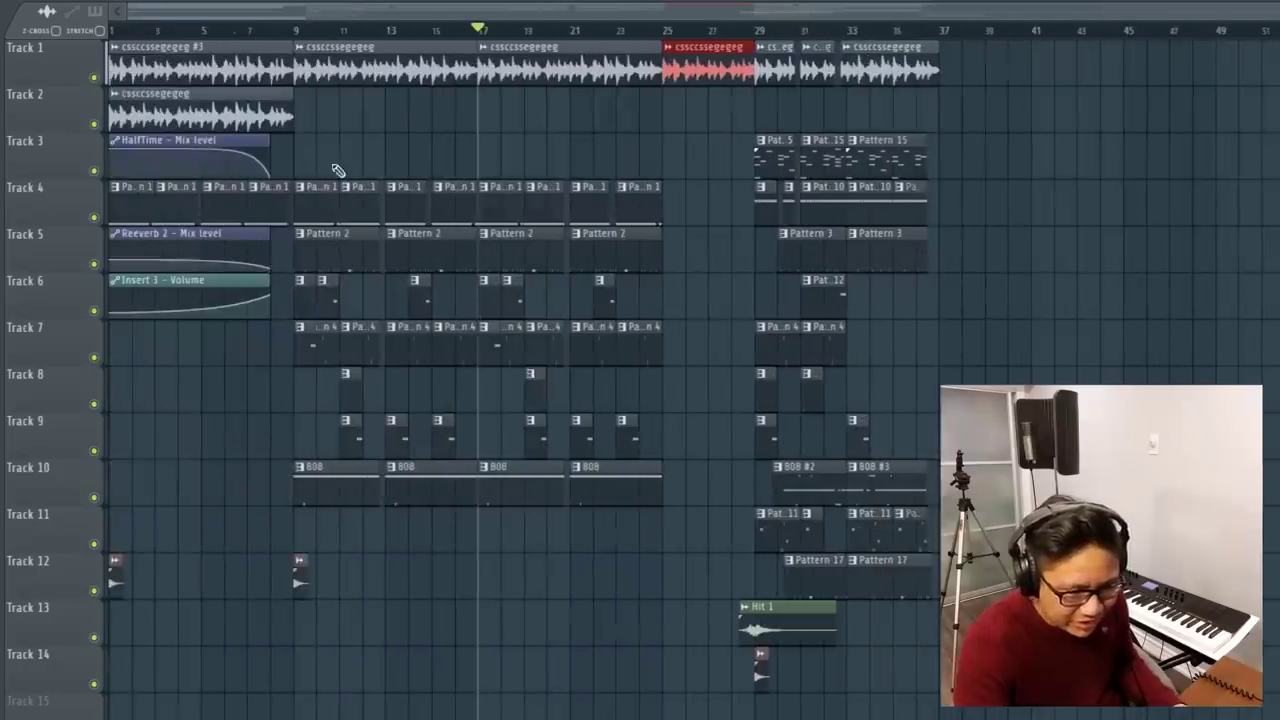
Copy the Pattern 1 clips on Track 4 and the Pattern 2 clip on Track 5 into bars 25 to 29.
drag(287, 235, 45, 150)
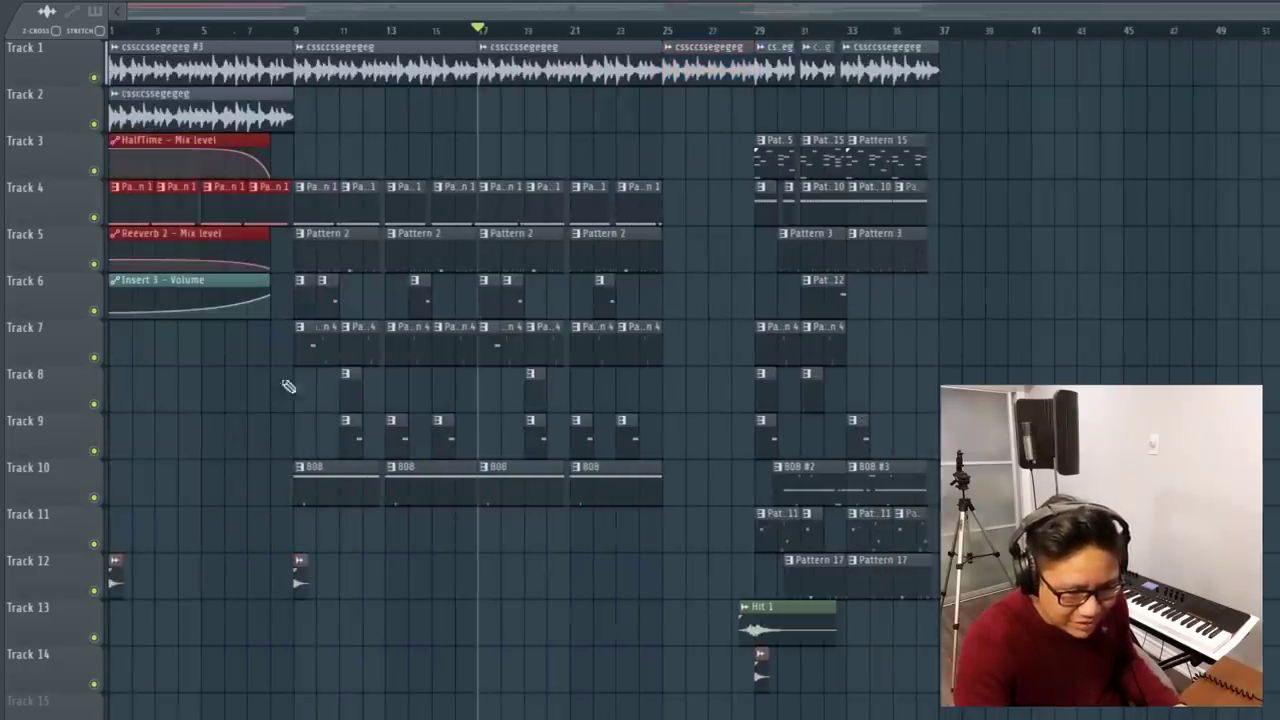
scroll(395, 326, up, 2)
scroll(480, 333, up, 1)
key(space)
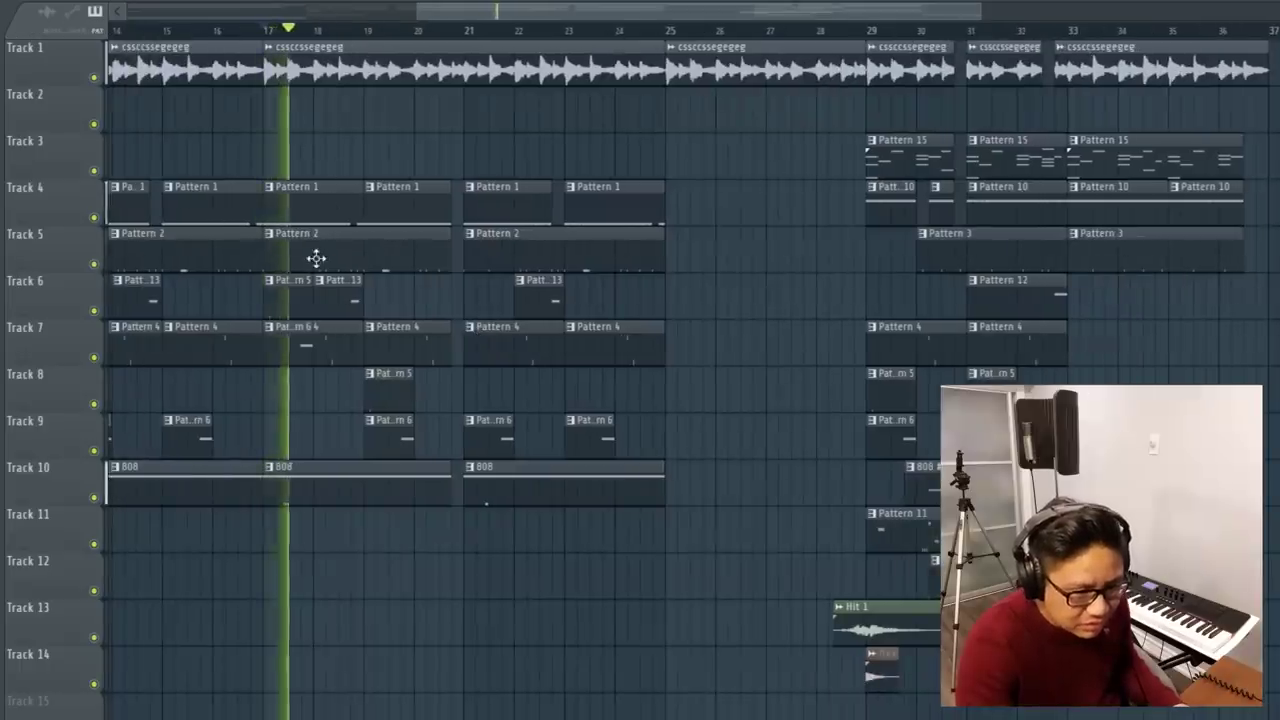
key(space)
mouse_move(686, 198)
mouse_down()
mouse_move(503, 200)
mouse_move(689, 188)
mouse_up()
scroll(771, 271, up, 2)
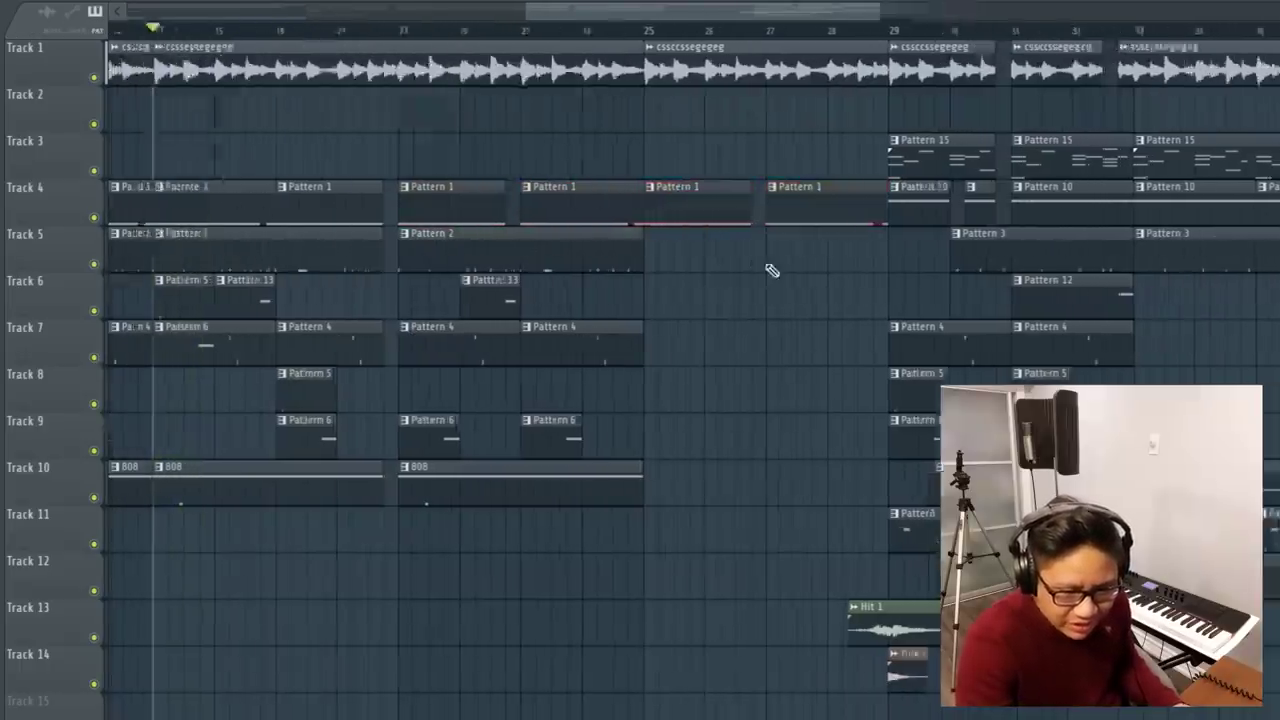
click(618, 270)
drag(630, 251, 609, 251)
Cut a gap in Pattern 2 on Track 5 from mid-bar 25 to just before bar 26, and listen from bar 25.
scroll(620, 265, up, 3)
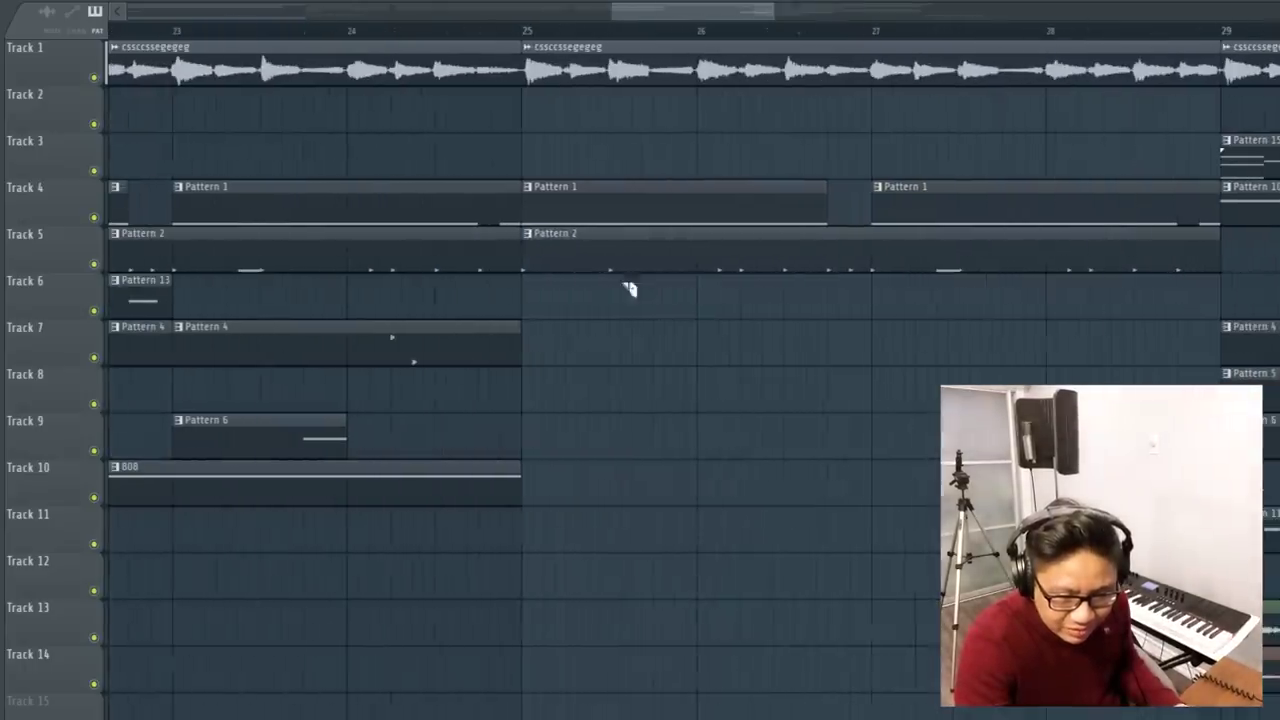
drag(614, 245, 691, 242)
click(534, 31)
key(space)
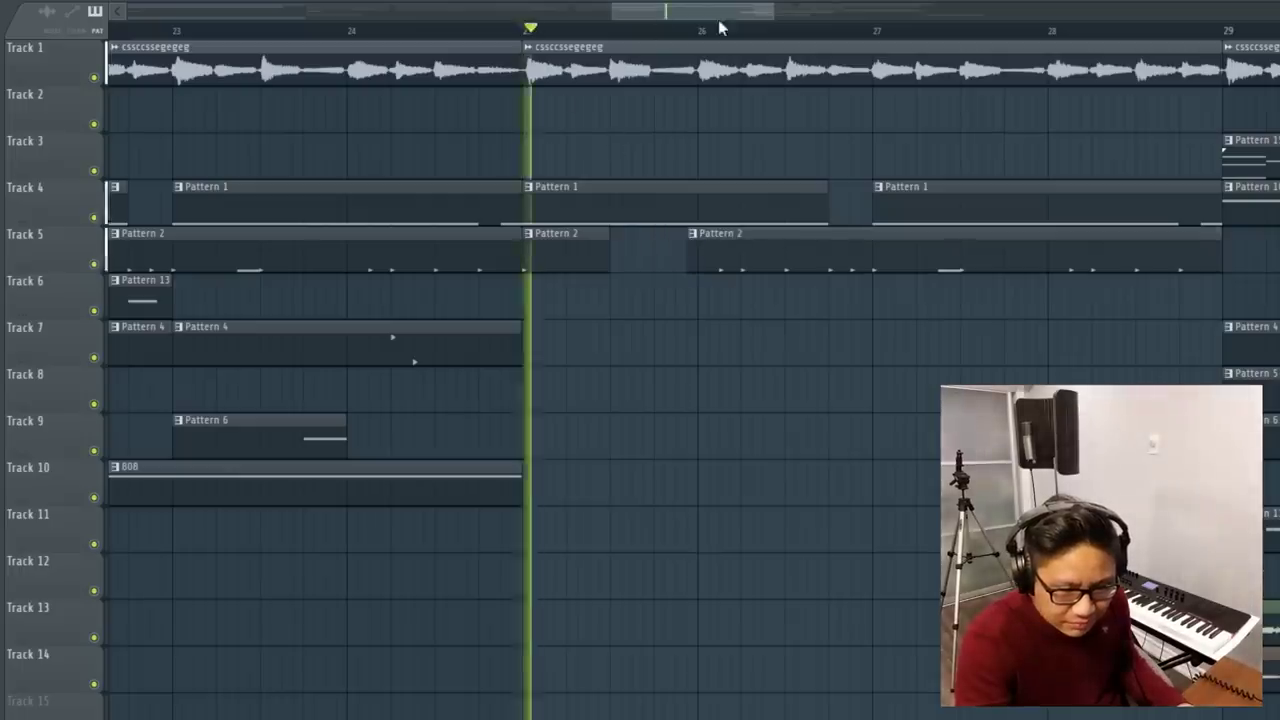
drag(721, 13, 767, 12)
key(space)
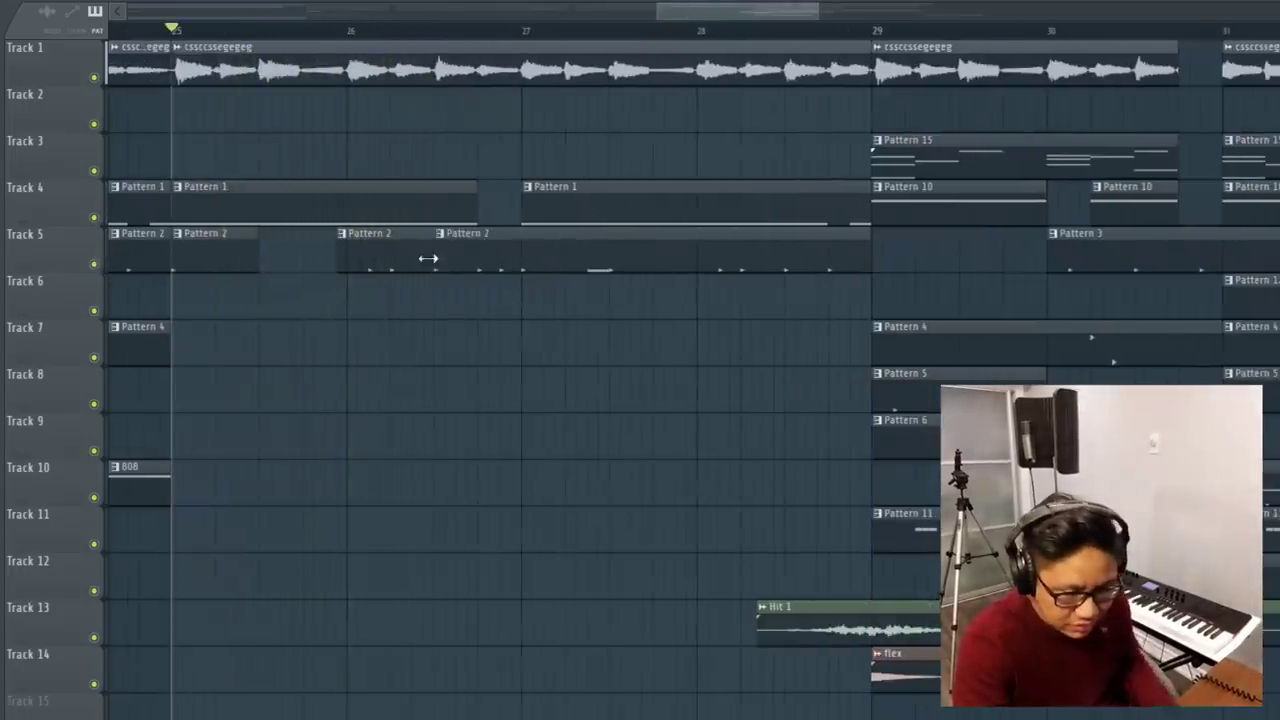
Cut two more gaps in Pattern 2, in late bar 26 and from mid-bar 27 to bar 28, while playing the section.
drag(437, 254, 480, 254)
key(space)
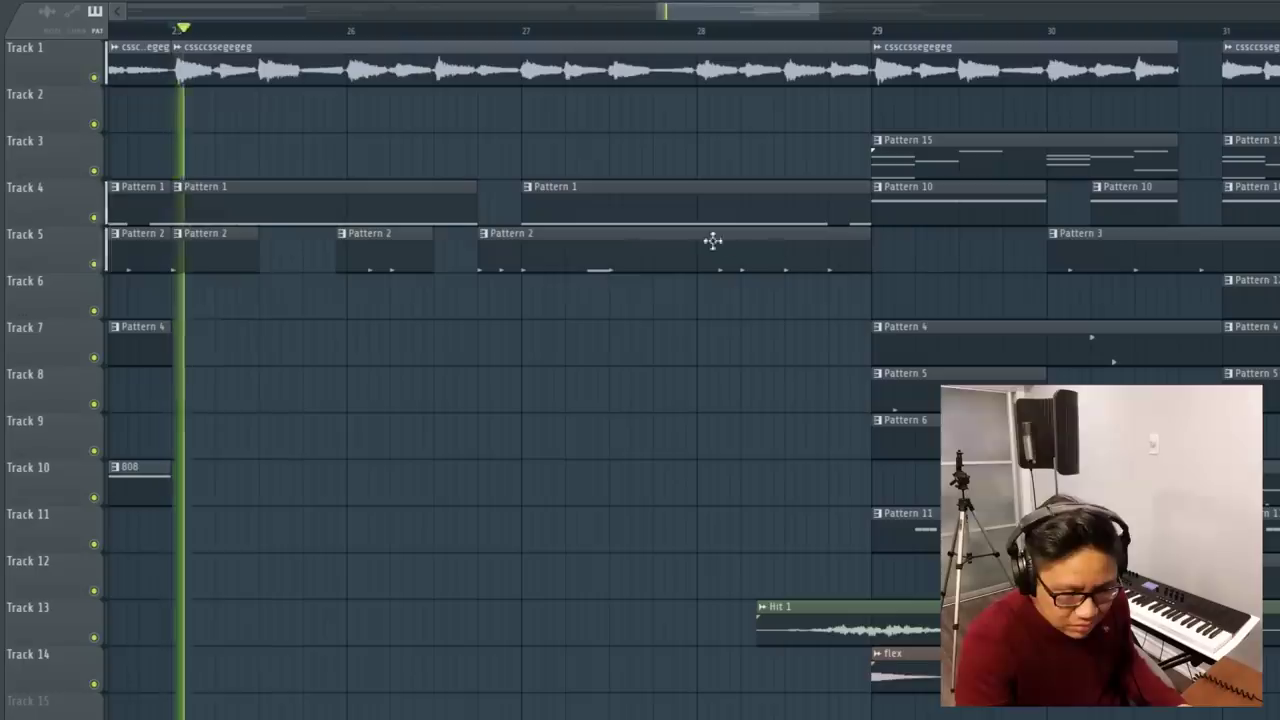
shift+click(610, 262)
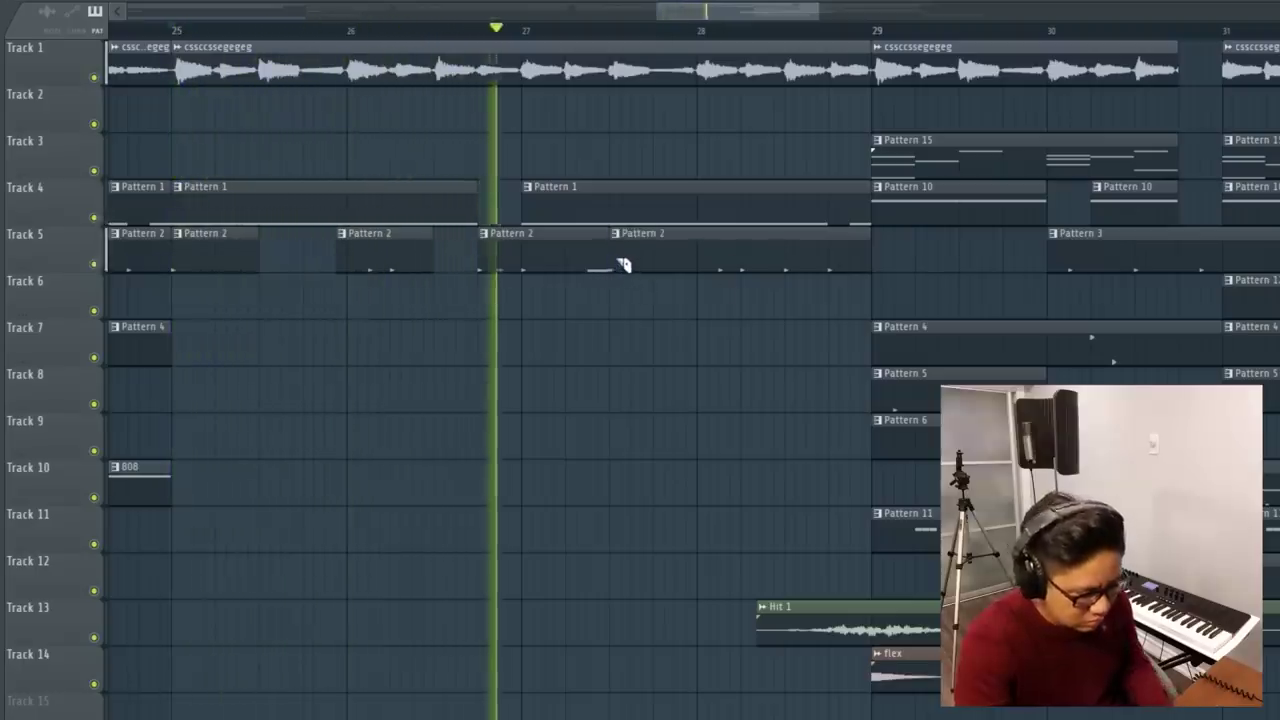
drag(614, 256, 689, 246)
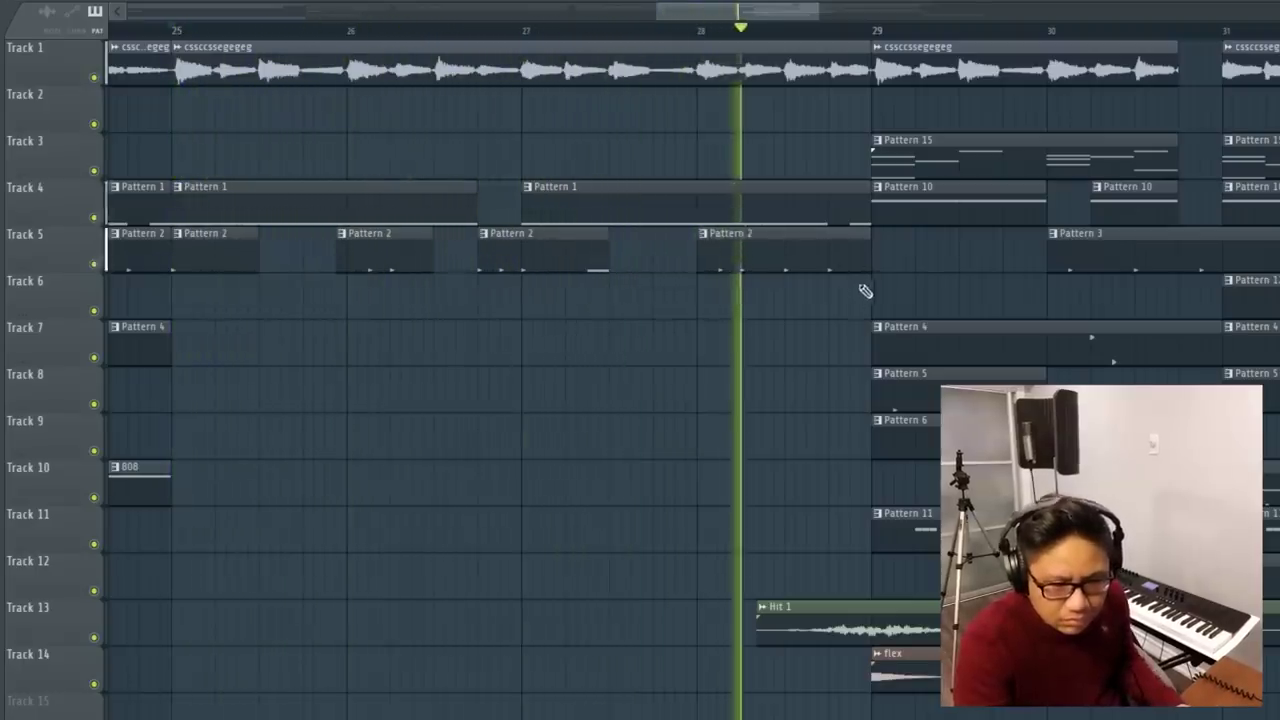
key(space)
Slice Pattern 1 at bar 28 and delete the Pattern 1 and Pattern 2 pieces between bars 28 and 29.
scroll(870, 170, down, 3)
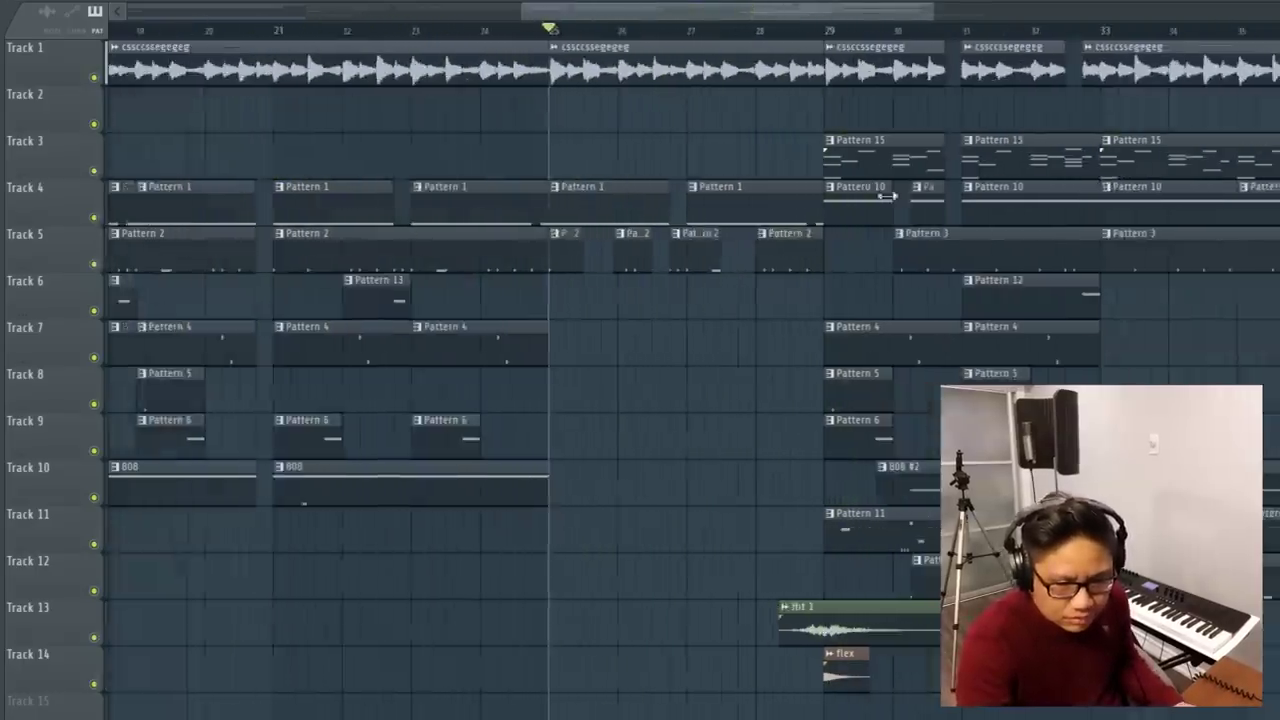
scroll(860, 200, up, 3)
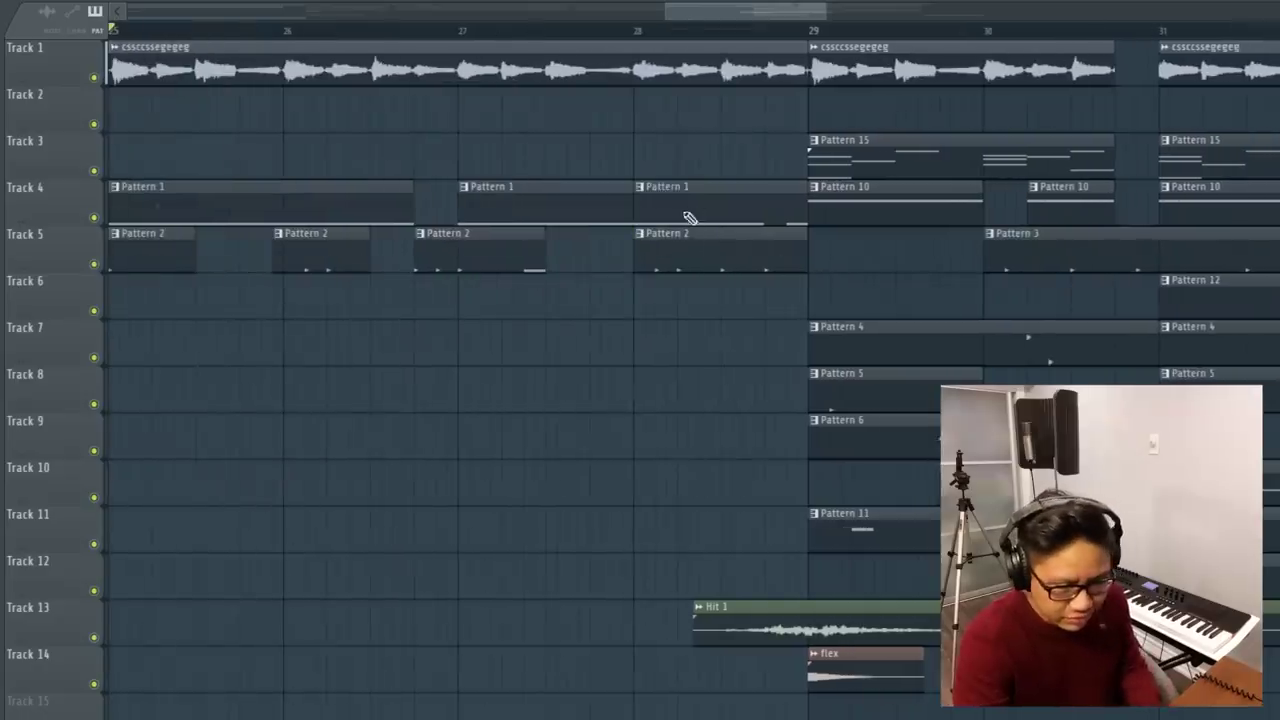
right_click(691, 218)
right_click(705, 250)
scroll(733, 322, down, 3)
scroll(780, 270, down, 2)
scroll(768, 170, up, 2)
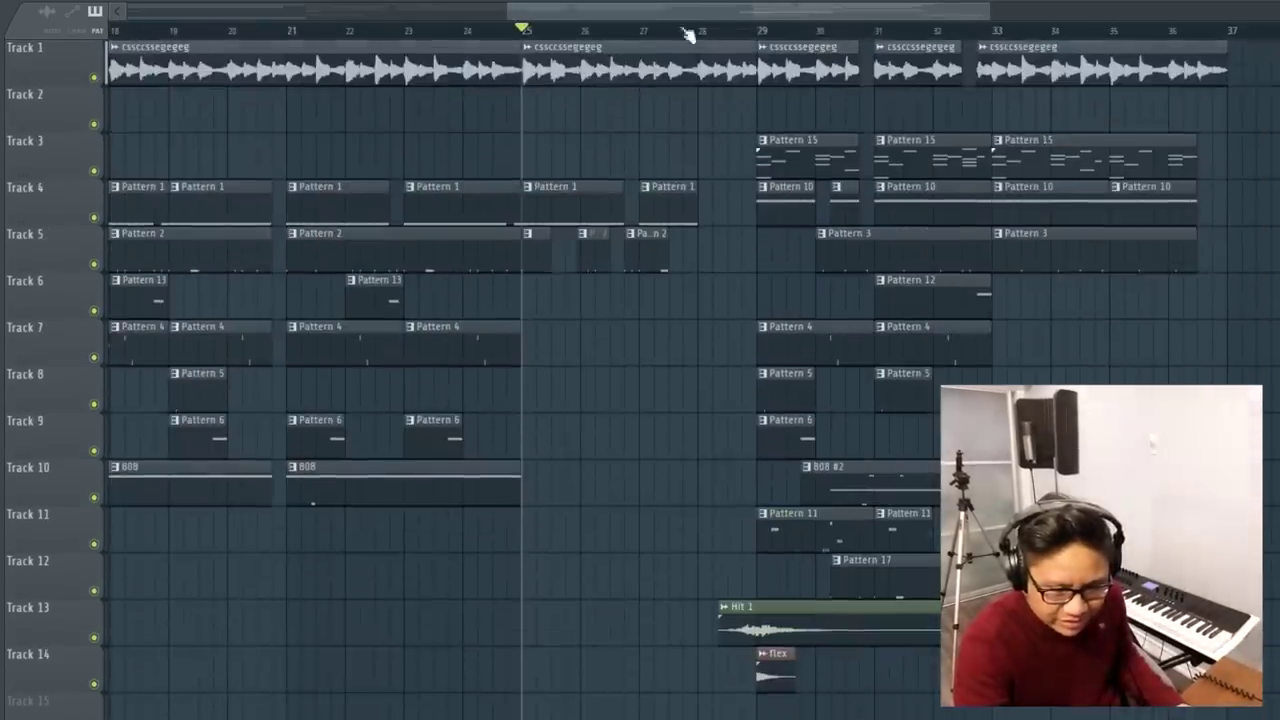
Copy Pattern 15 on Track 3 to bar 25 and trim its start so it plays only from about bar 28 to bar 29.
scroll(690, 270, down, 2)
scroll(768, 192, up, 4)
drag(1150, 152, 433, 158)
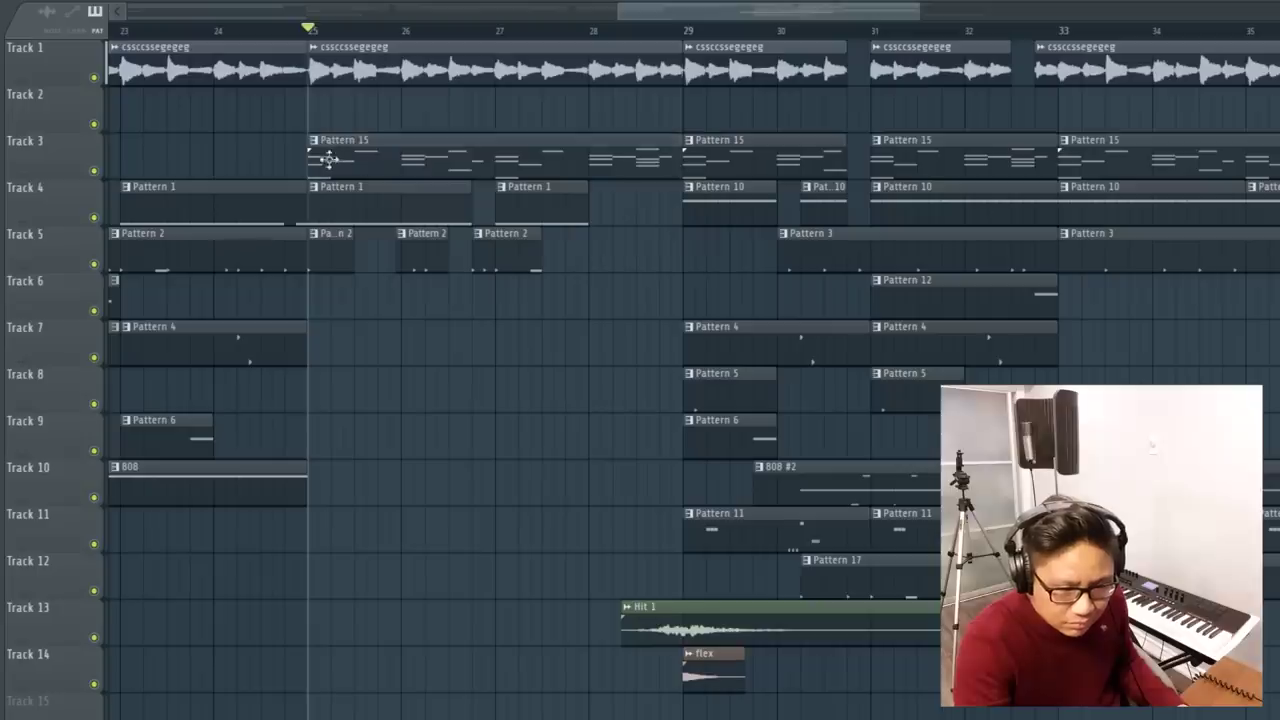
drag(308, 162, 584, 176)
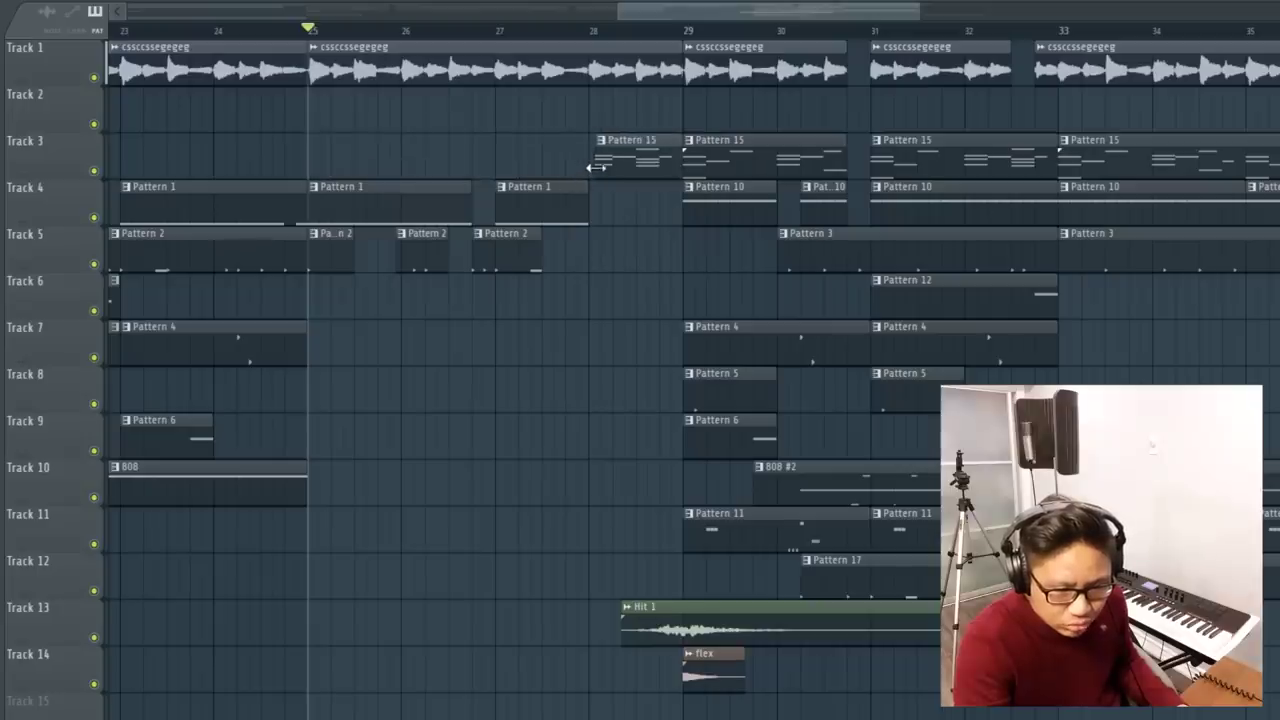
Move the Classic anime sword flash clip on Track 18 to start at about bar 28 and play the section from bar 25.
scroll(789, 520, down, 4)
scroll(789, 520, down, 5)
drag(720, 490, 867, 489)
scroll(712, 450, up, 4)
scroll(750, 365, up, 4)
scroll(762, 540, down, 4)
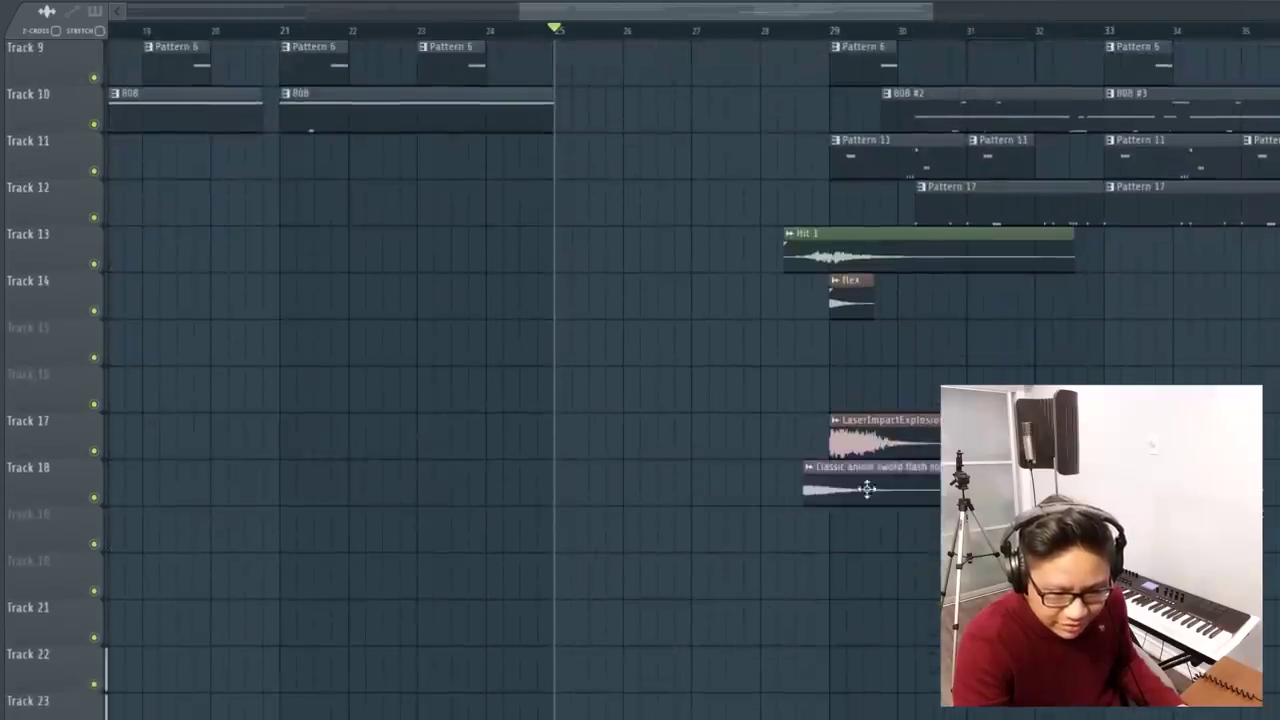
scroll(870, 525, up, 4)
scroll(850, 545, down, 3)
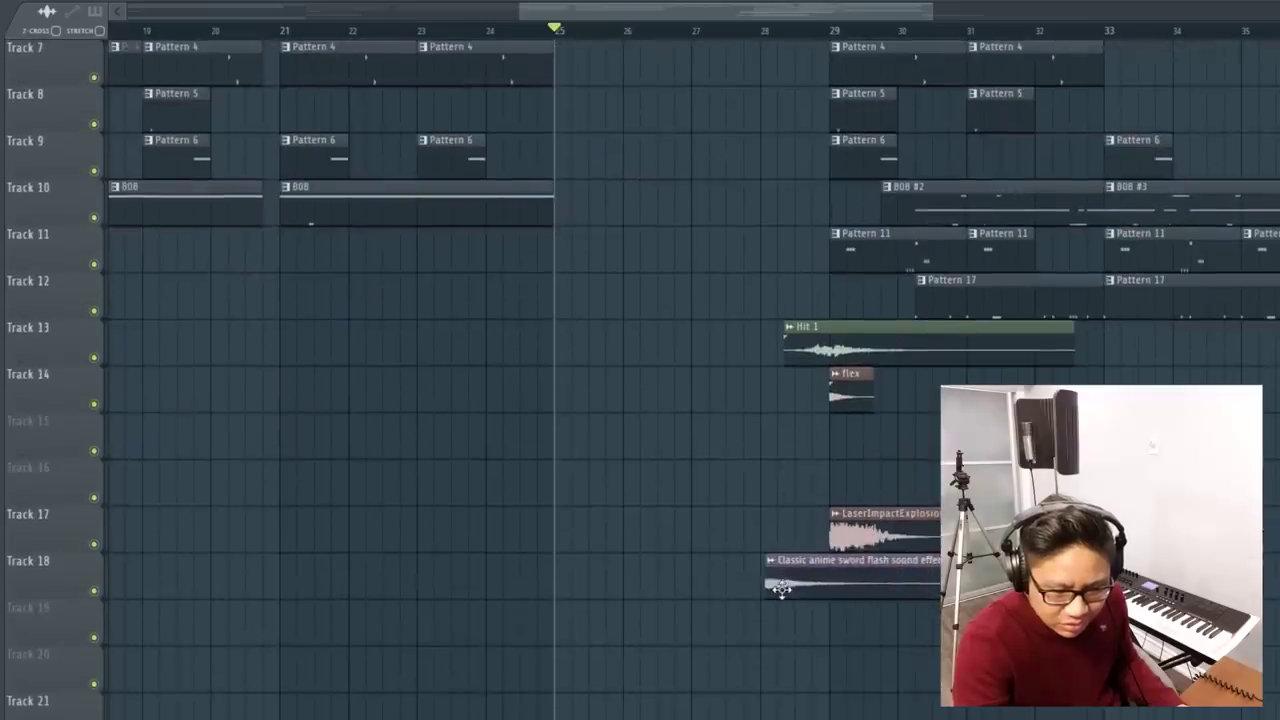
scroll(757, 503, up, 4)
key(space)
scroll(432, 347, down, 3)
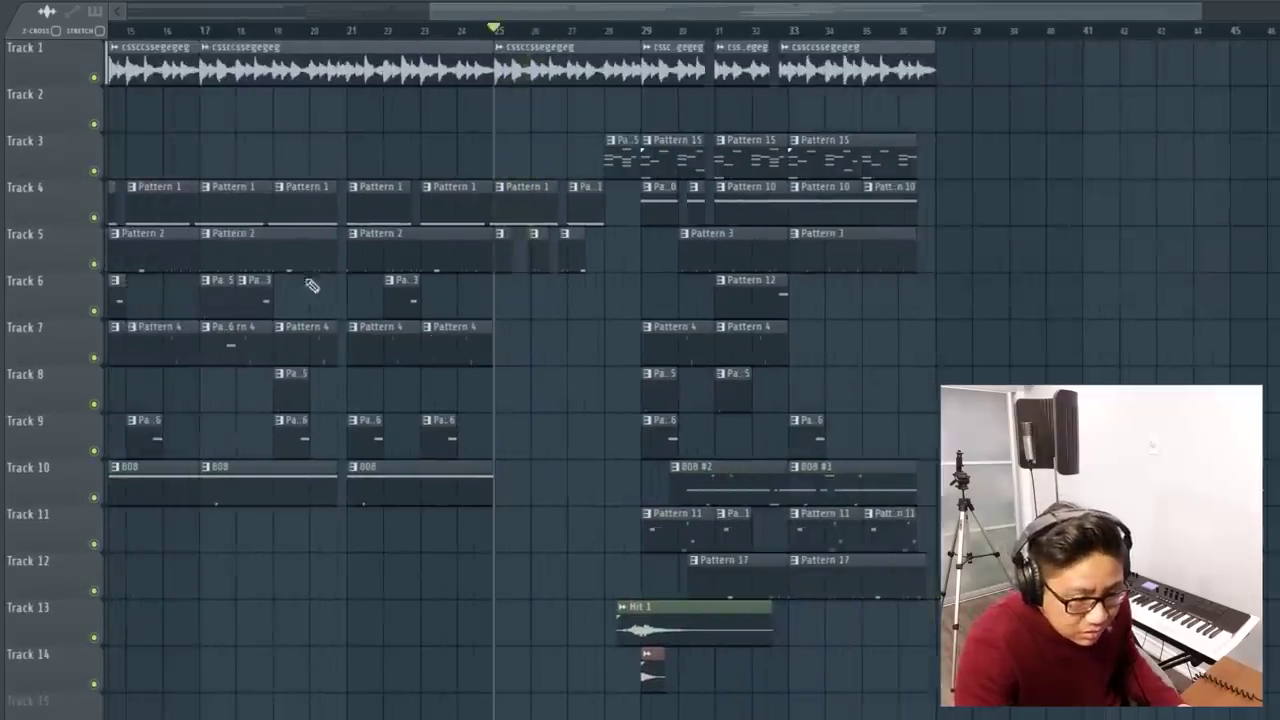
Extend Pattern 15 on Track 3 back to bar 25 and add a rising Insert 20 volume automation clip over bars 25 to 29.
scroll(346, 283, down, 5)
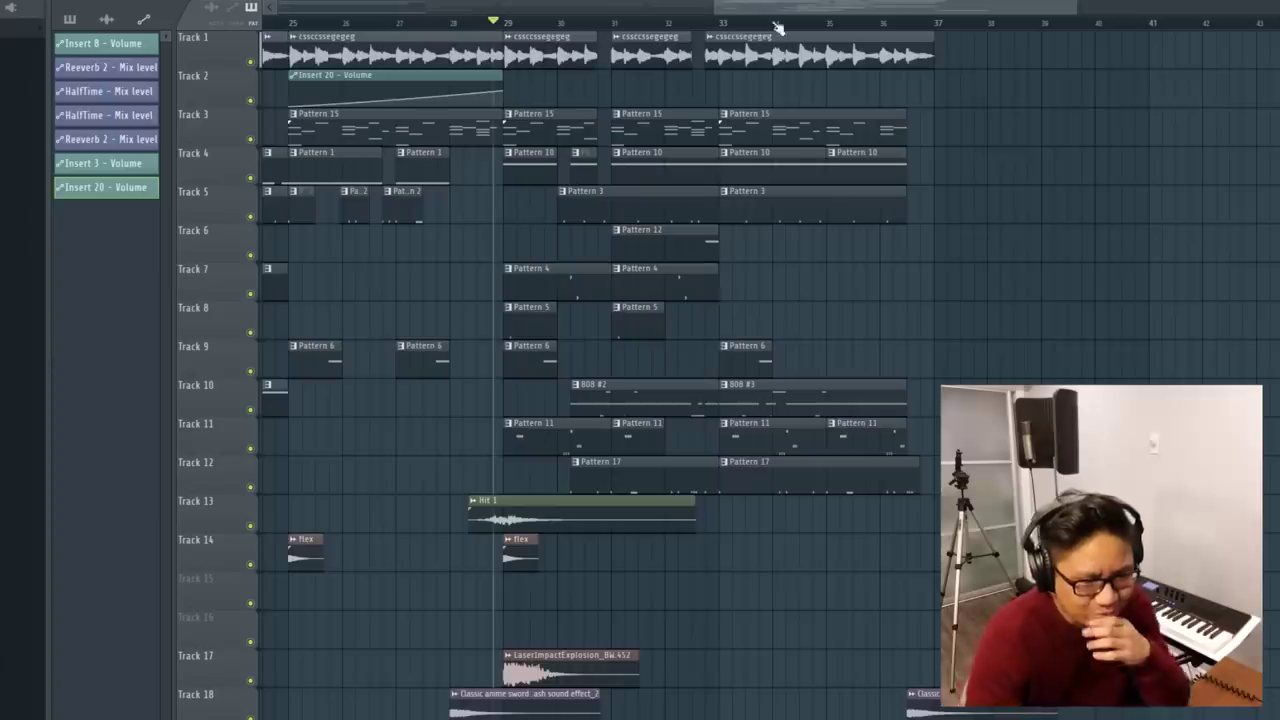
drag(774, 26, 723, 29)
drag(578, 530, 378, 38)
scroll(657, 384, up, 2)
drag(703, 520, 632, 382)
scroll(530, 550, down, 3)
drag(546, 686, 367, 92)
scroll(603, 247, up, 2)
scroll(557, 290, down, 1)
right_click(684, 530)
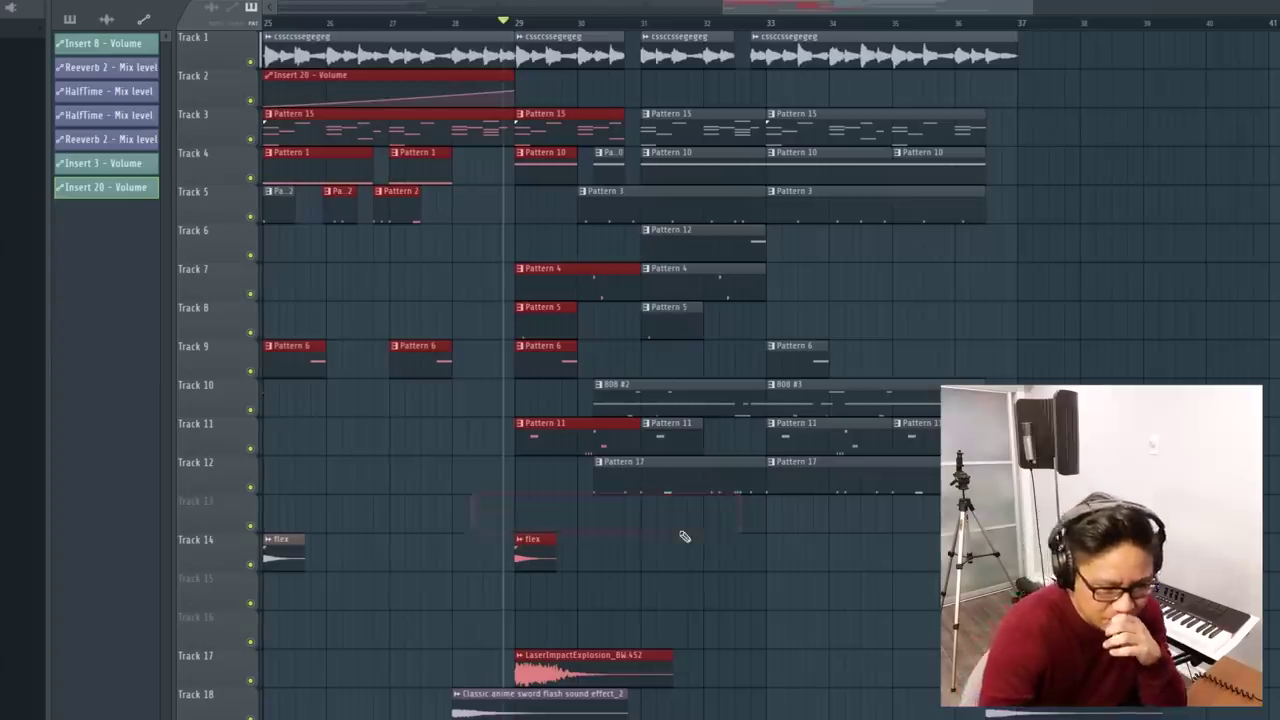
key(ctrl+z)
ctrl+click(743, 591)
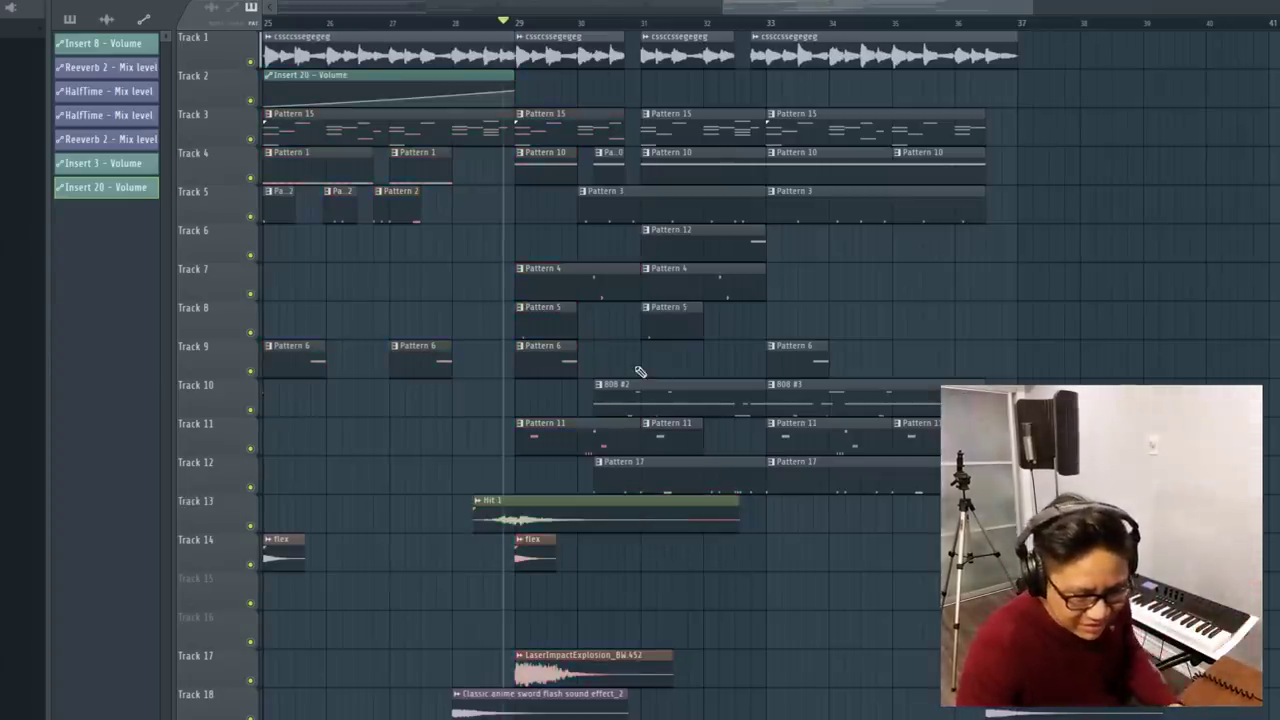
Extend the starts of Pattern 3, 808 #2 and Pattern 17 back to bar 29 and play the section.
scroll(641, 368, down, 3)
scroll(553, 378, up, 5)
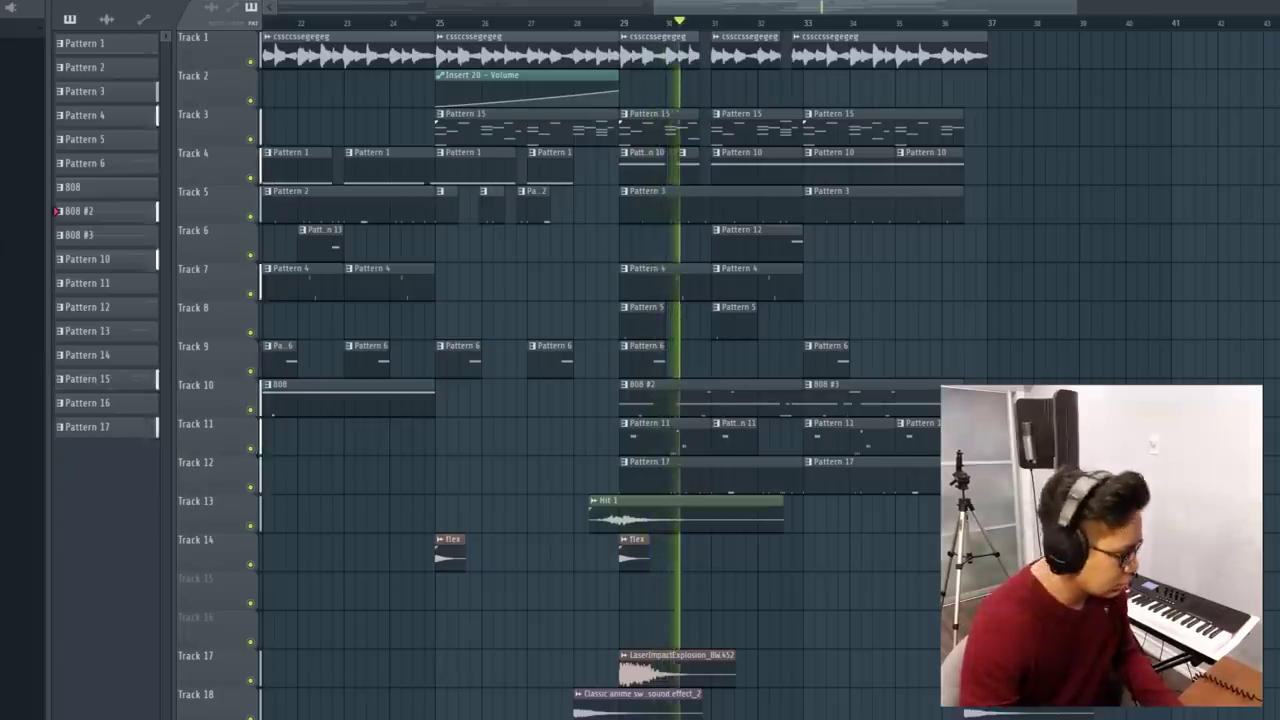
scroll(512, 252, down, 3)
scroll(938, 223, up, 1)
Select the clips between bars 29 and 37 and duplicate them to bar 37, leaving out the Hit 1 and sword flash clips.
drag(949, 98, 630, 527)
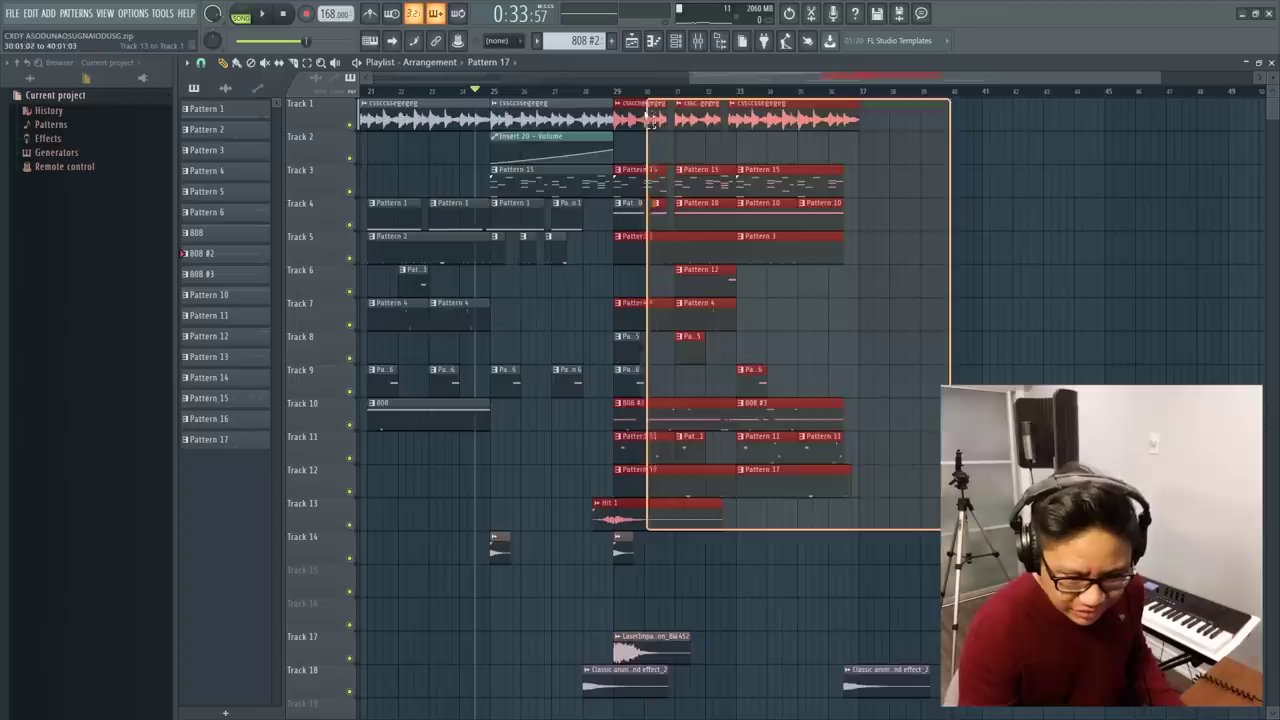
scroll(832, 130, up, 3)
drag(458, 94, 823, 98)
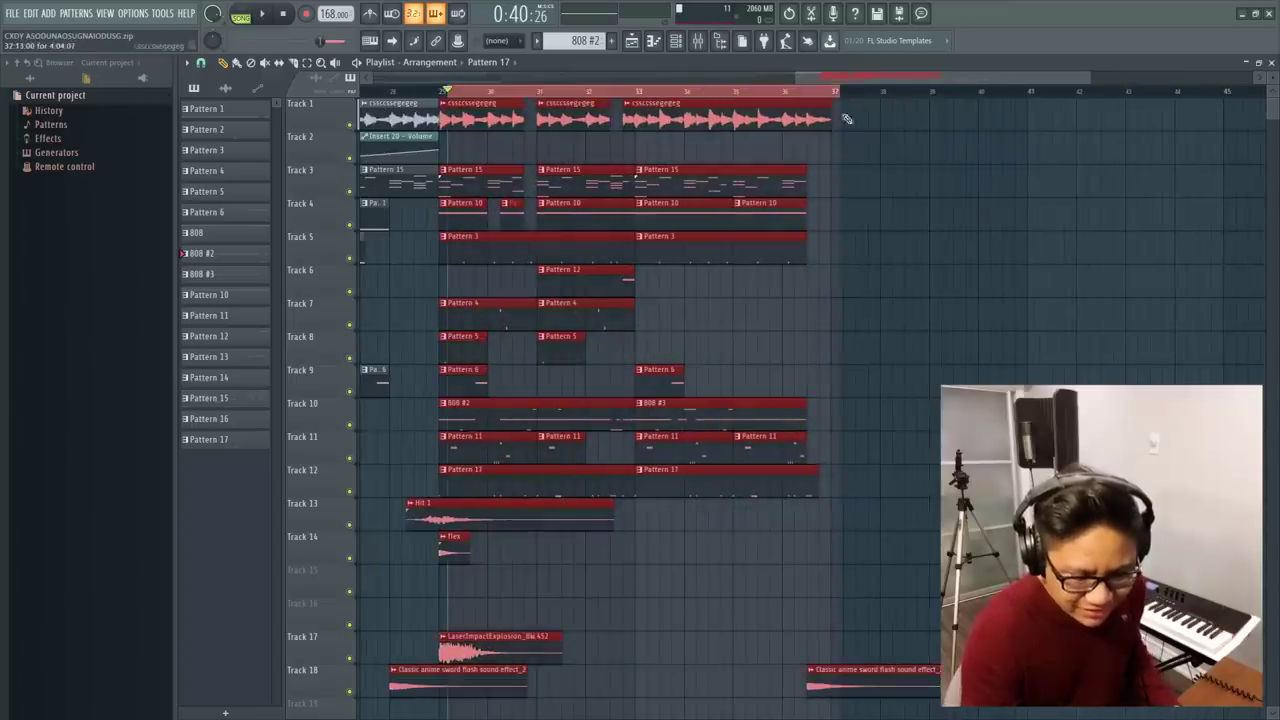
click(940, 346)
right_click(940, 346)
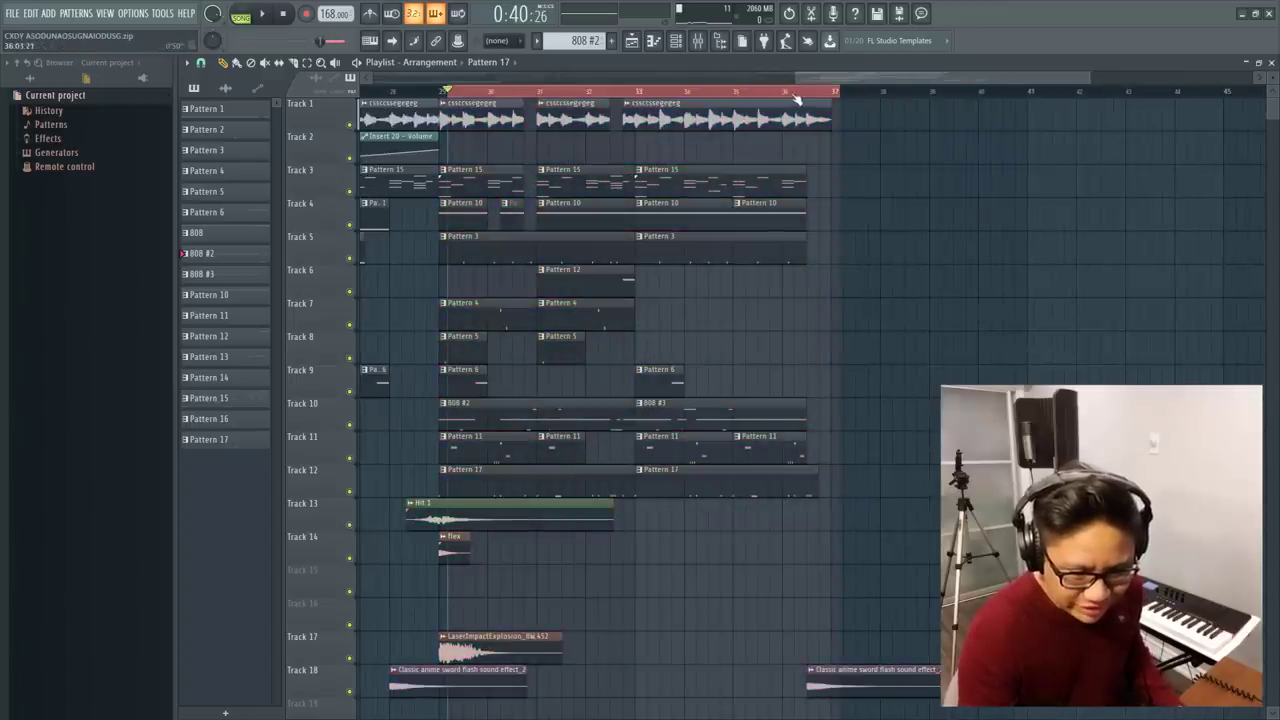
drag(920, 495, 451, 127)
drag(840, 91, 482, 104)
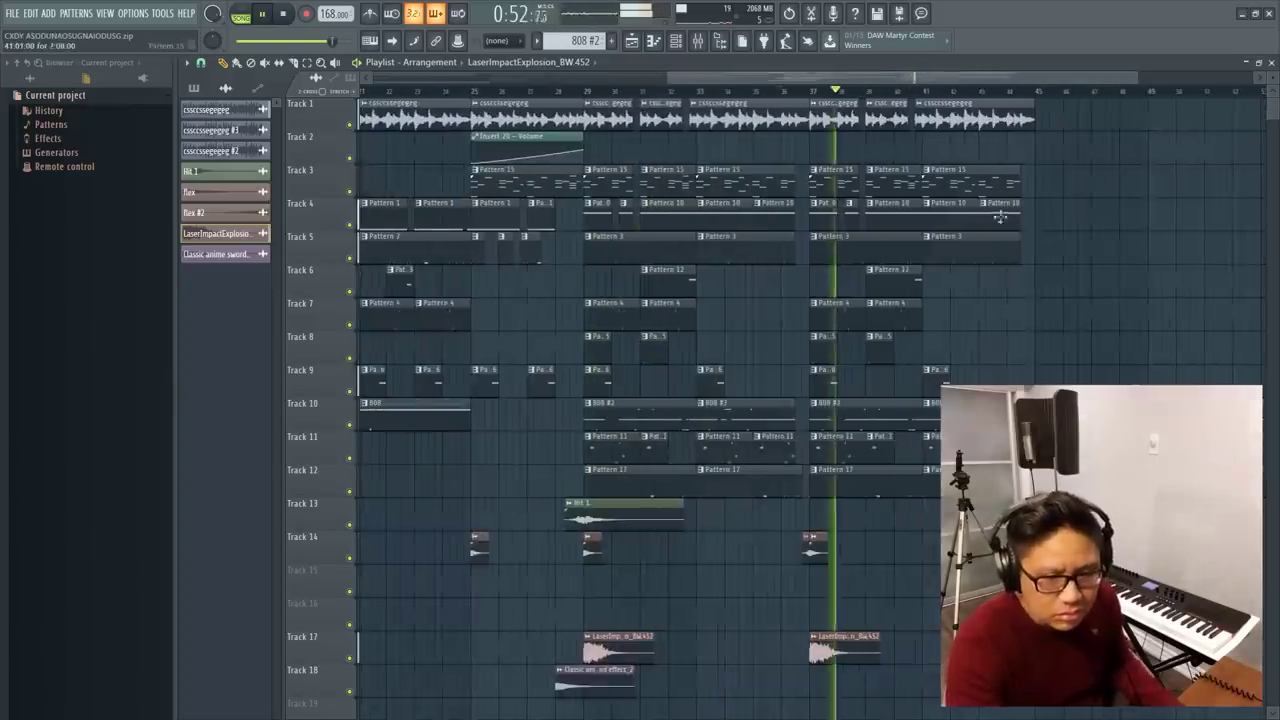
Play the repeated section at bar 37 and trim the starts of its 808 #2 and Pattern 17 clips to about bar 38.
scroll(1088, 260, up, 4)
scroll(777, 280, down, 3)
key(space)
Copy the arrangement from bars 9 to 45, including the break, to bar 45 so it runs to bar 81, and clear the selection.
scroll(669, 334, down, 4)
scroll(873, 278, up, 5)
scroll(650, 342, down, 3)
scroll(548, 400, down, 1)
scroll(700, 405, up, 3)
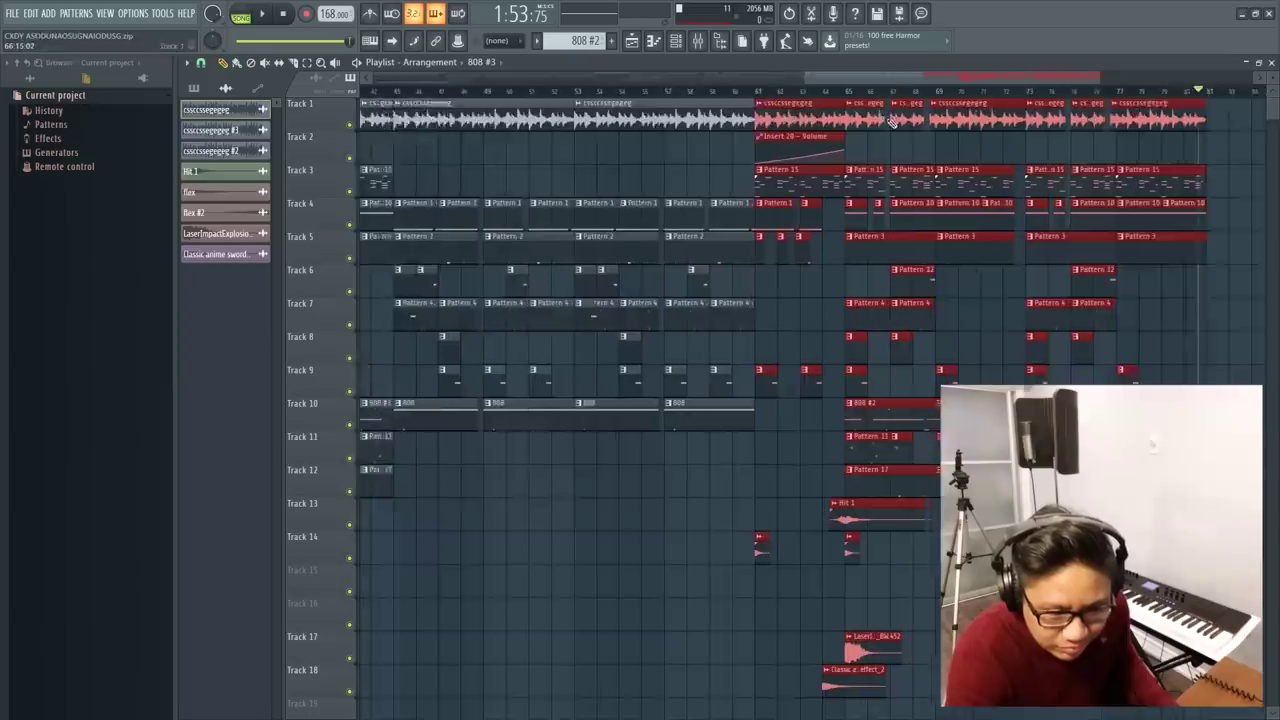
scroll(848, 152, down, 3)
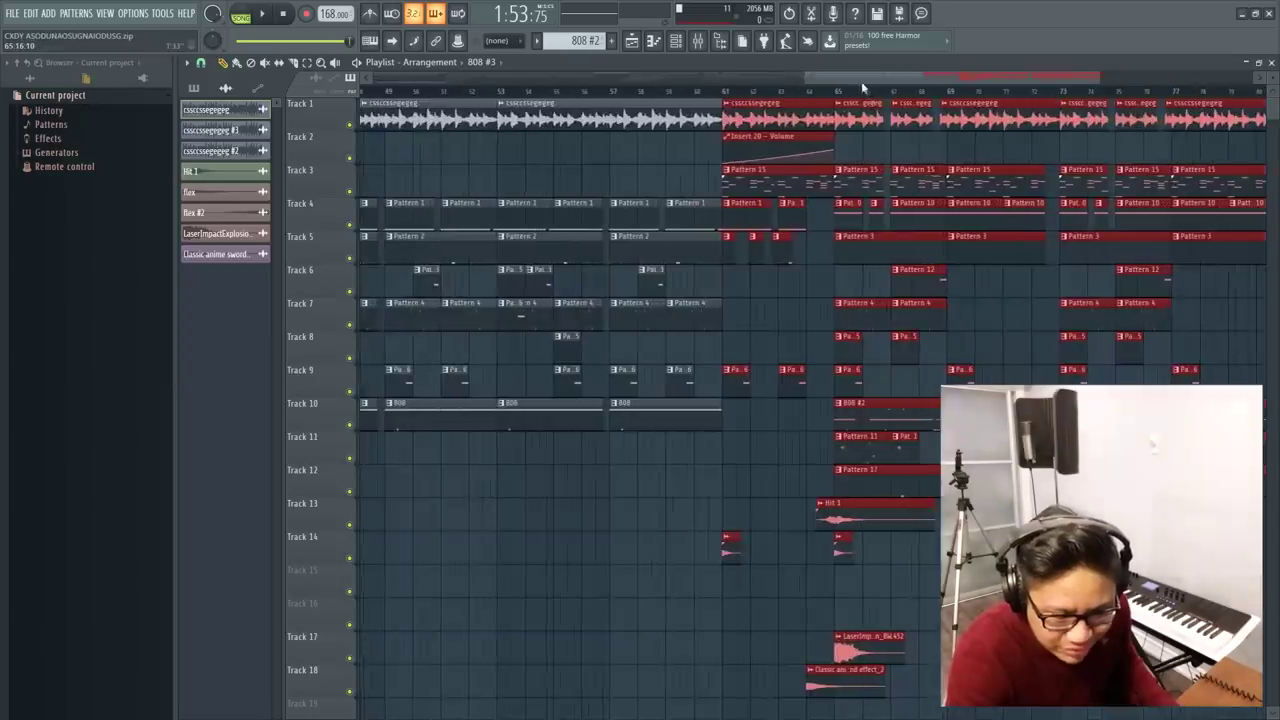
scroll(852, 319, up, 3)
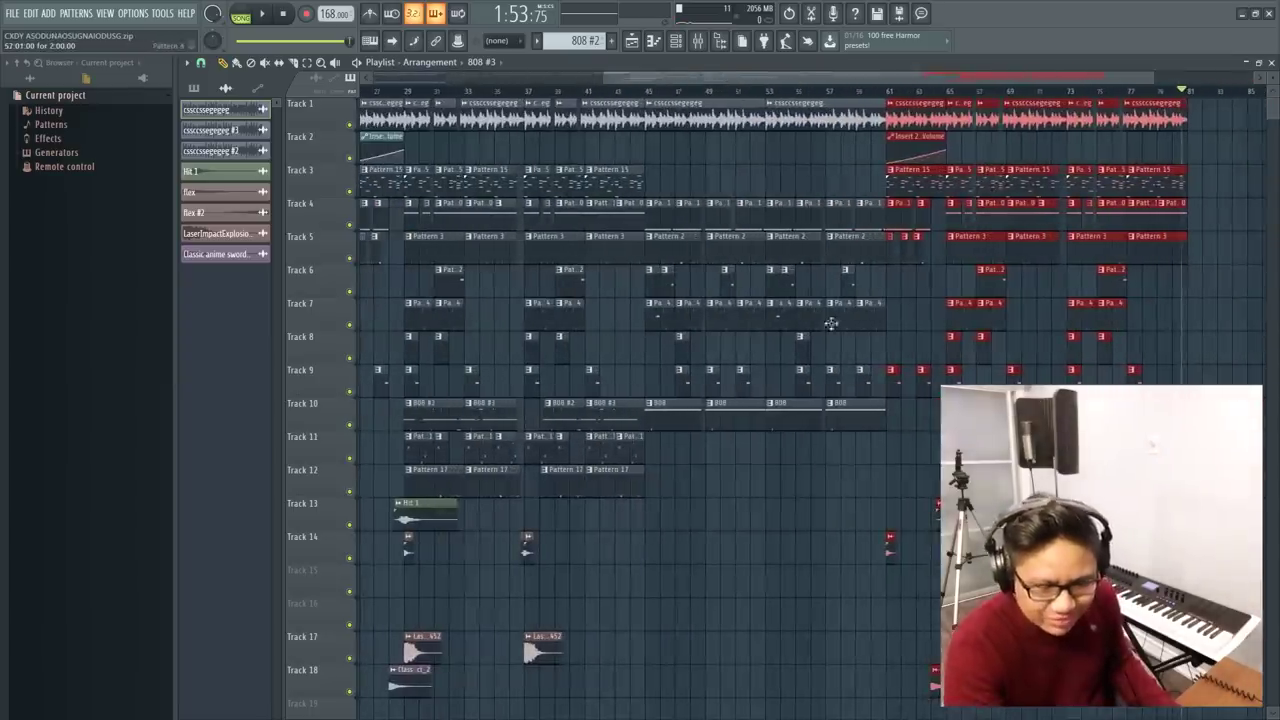
click(840, 586)
right_click(1014, 243)
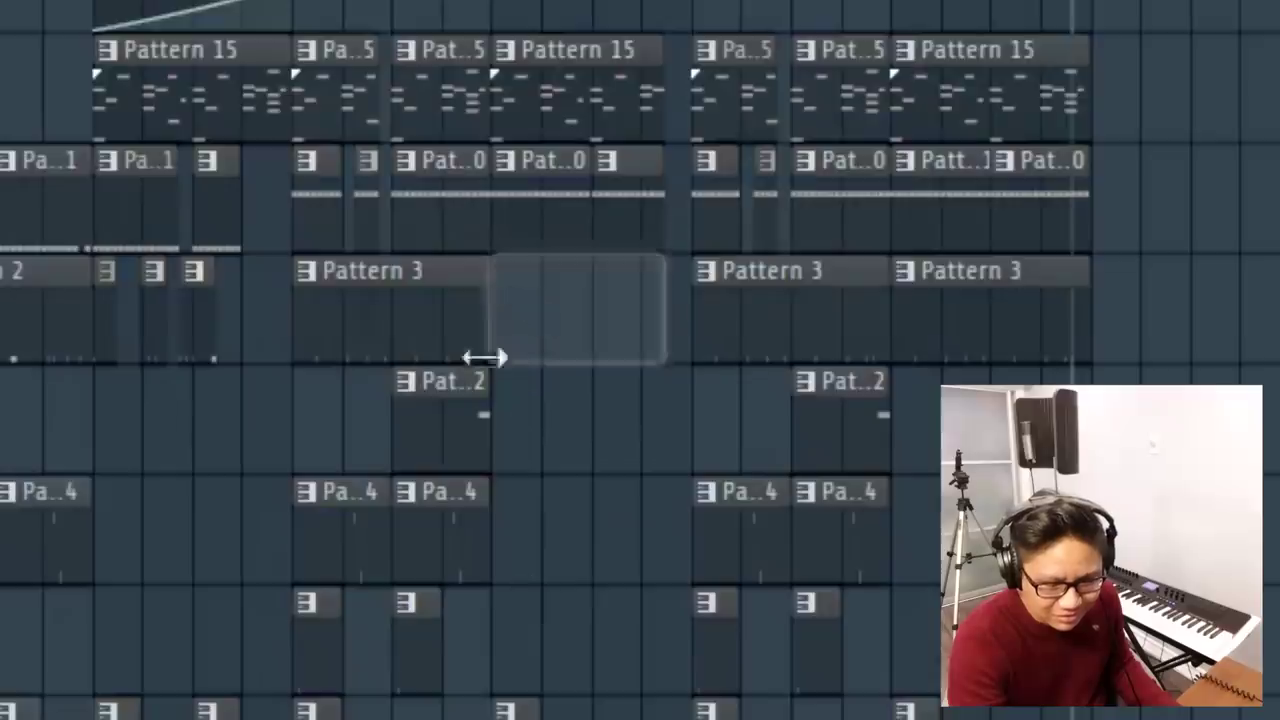
key(ctrl+z)
scroll(841, 558, down, 3)
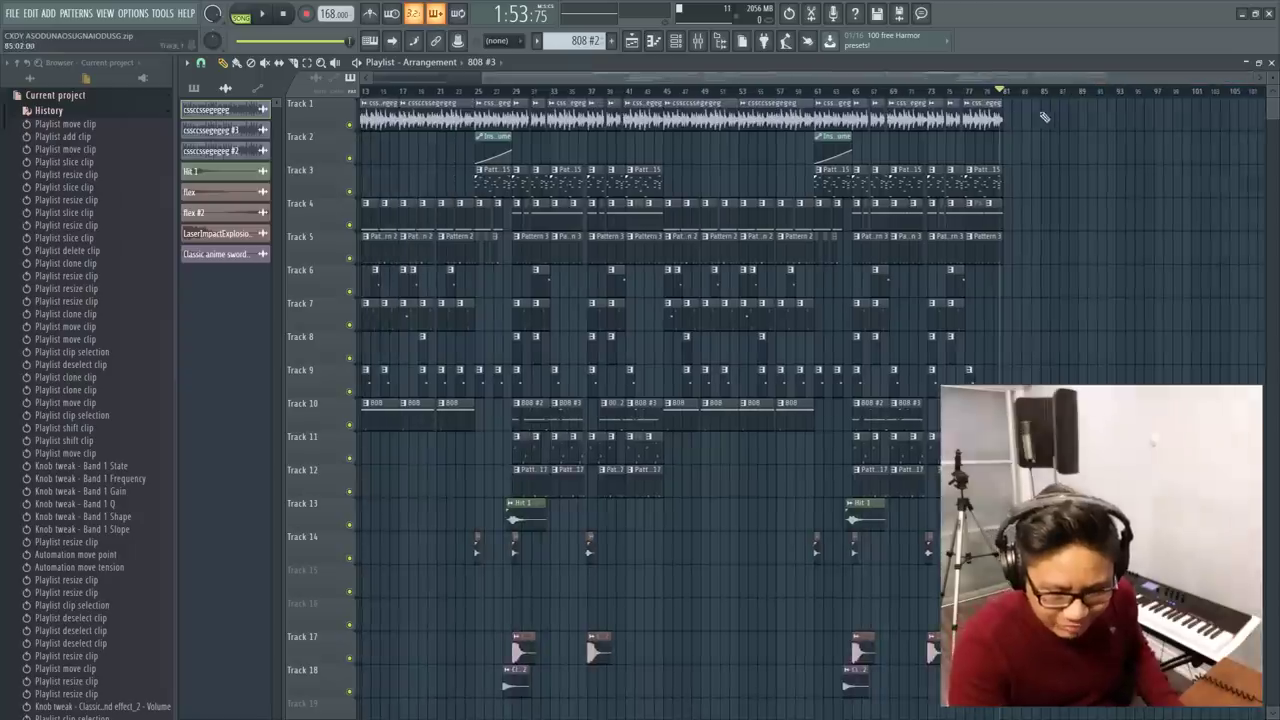
Select the clips between bars 45 and 81 and copy them to bar 81, extending the arrangement to about bar 117.
drag(1000, 88, 1085, 92)
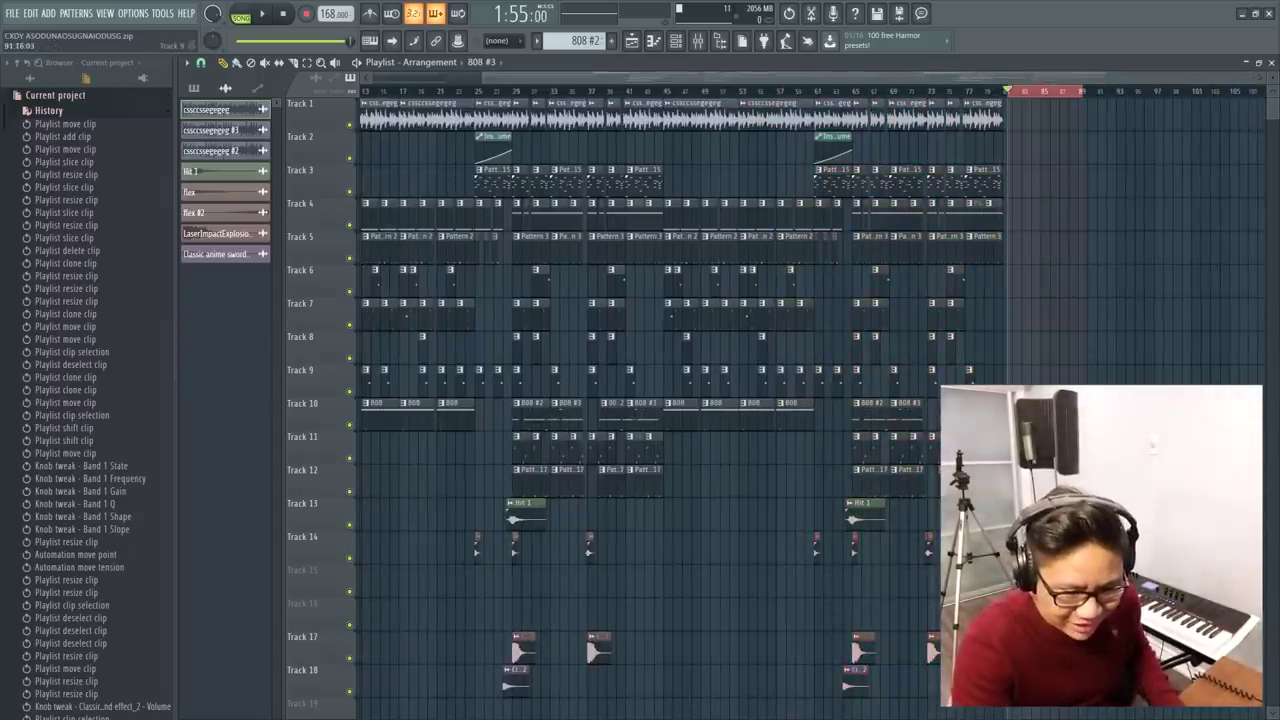
click(997, 92)
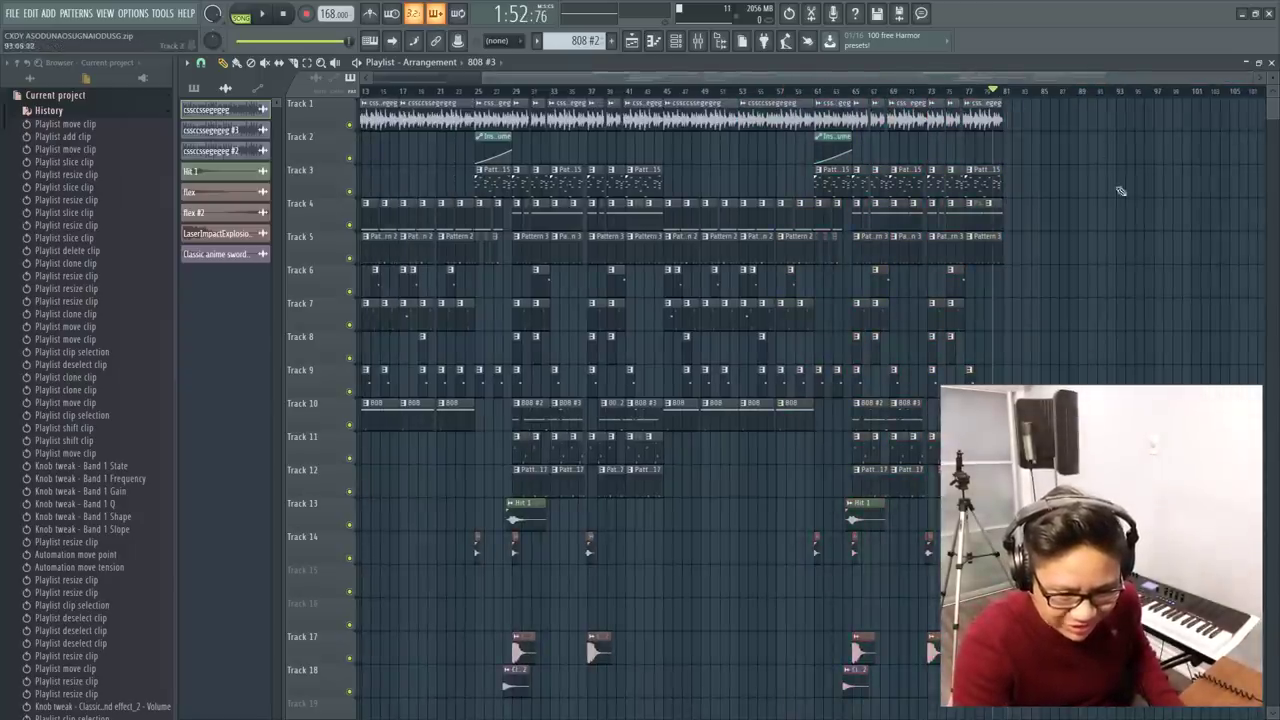
drag(1147, 629, 1101, 635)
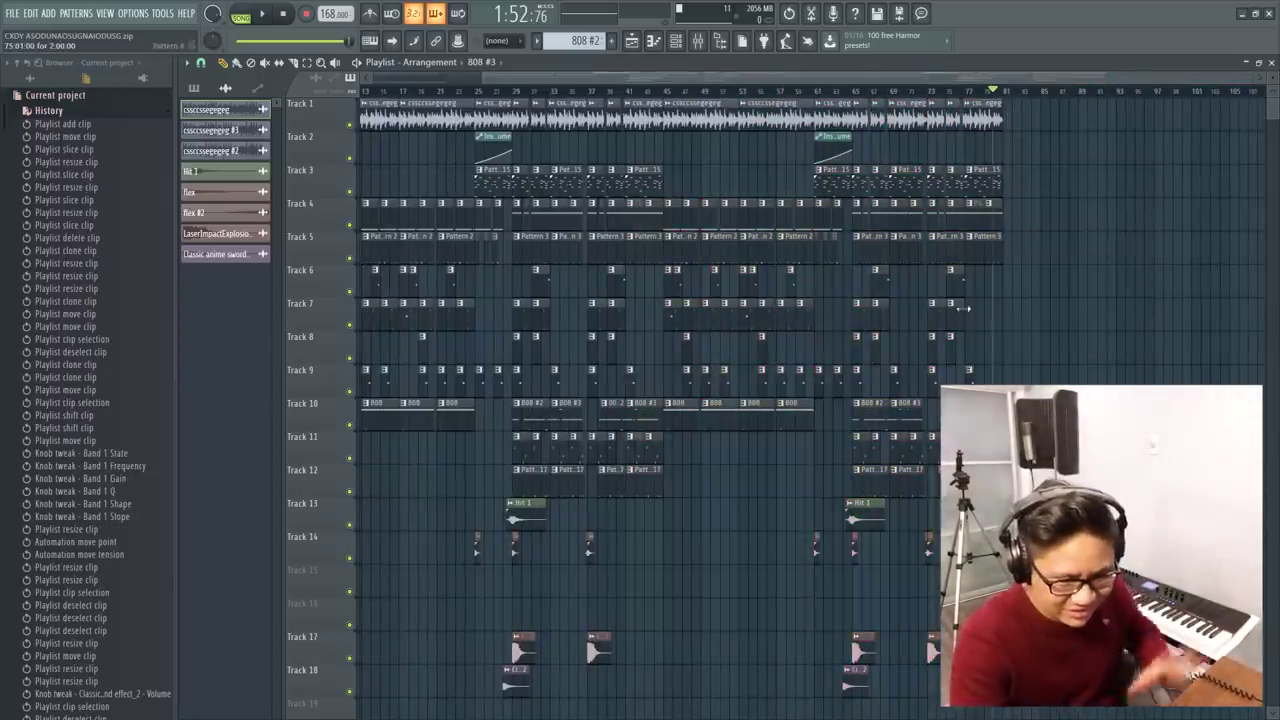
drag(1044, 712, 1017, 108)
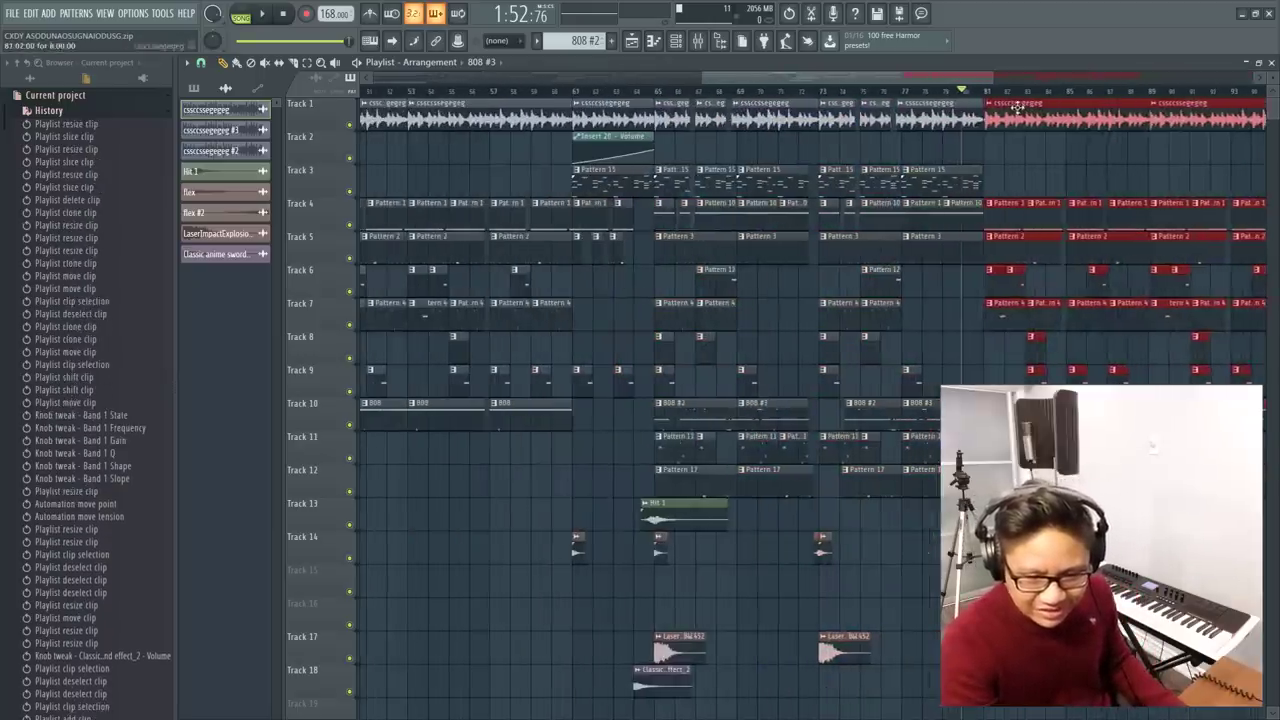
scroll(1155, 92, down, 4)
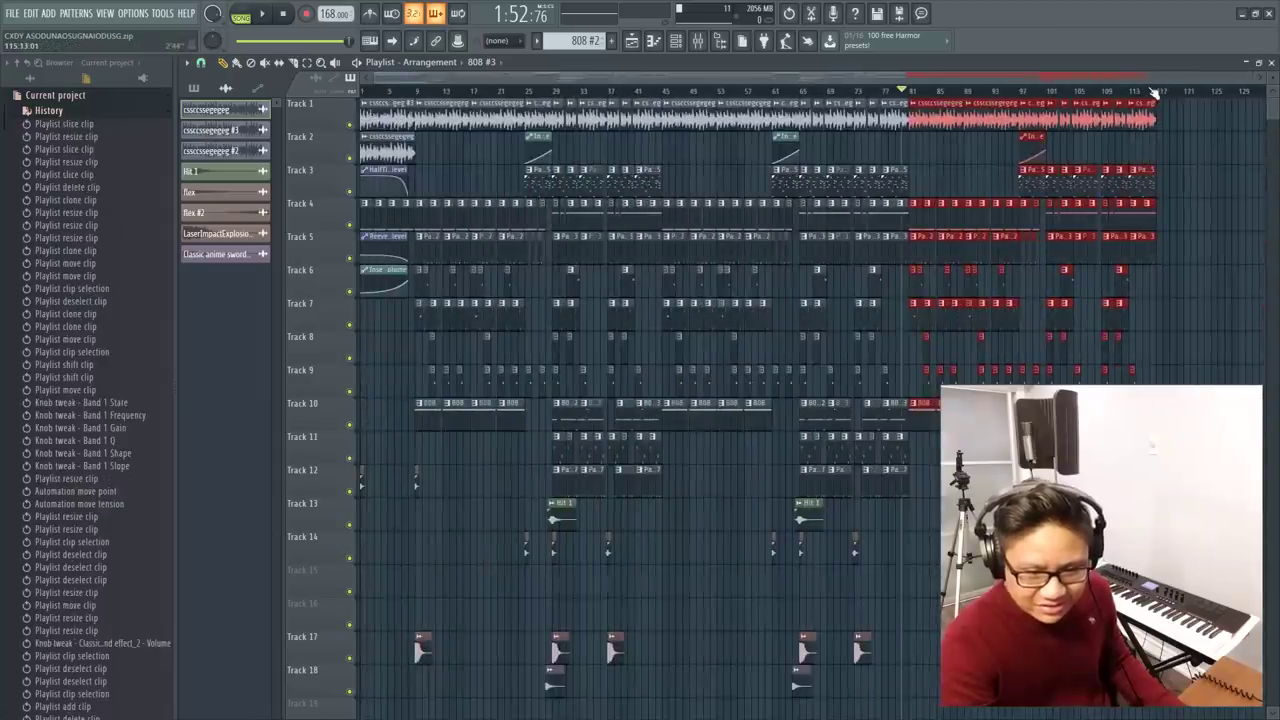
scroll(1170, 100, up, 3)
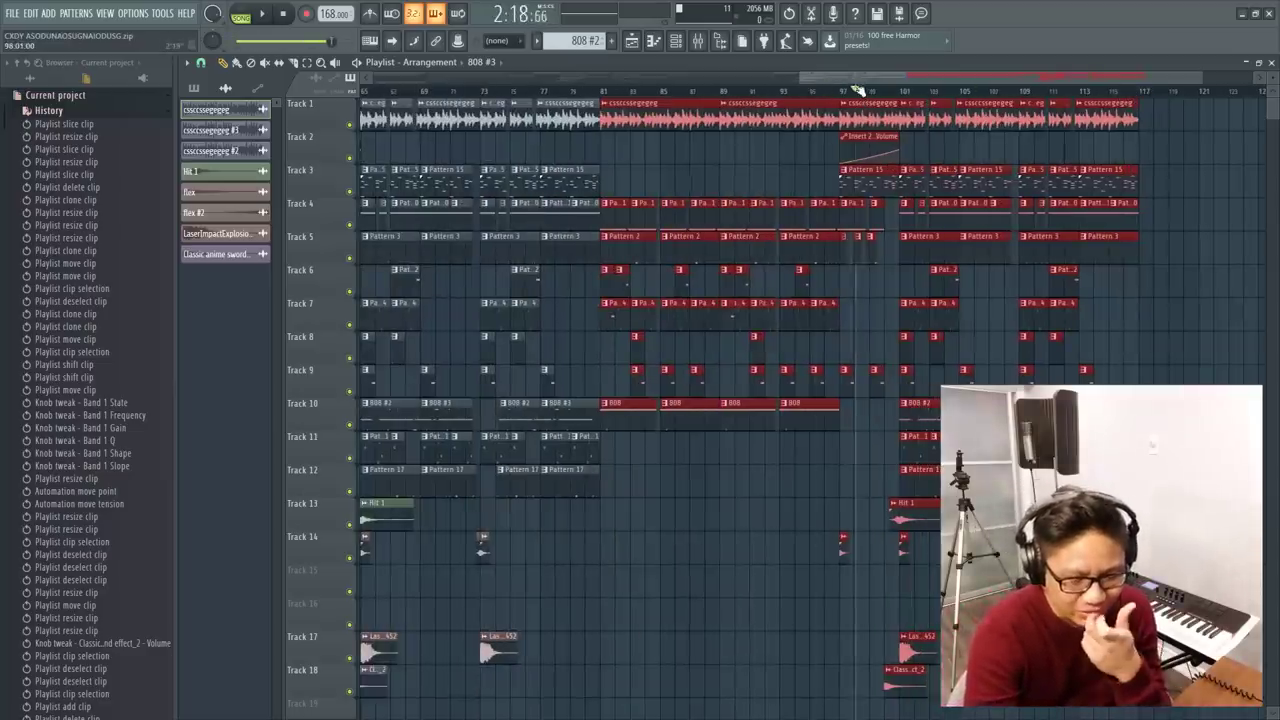
Remove Pattern 1 at bar 45, add flex on Track 14 and LaserImpactExplosion on Track 17 there, and play the transition.
drag(1052, 92, 2, 136)
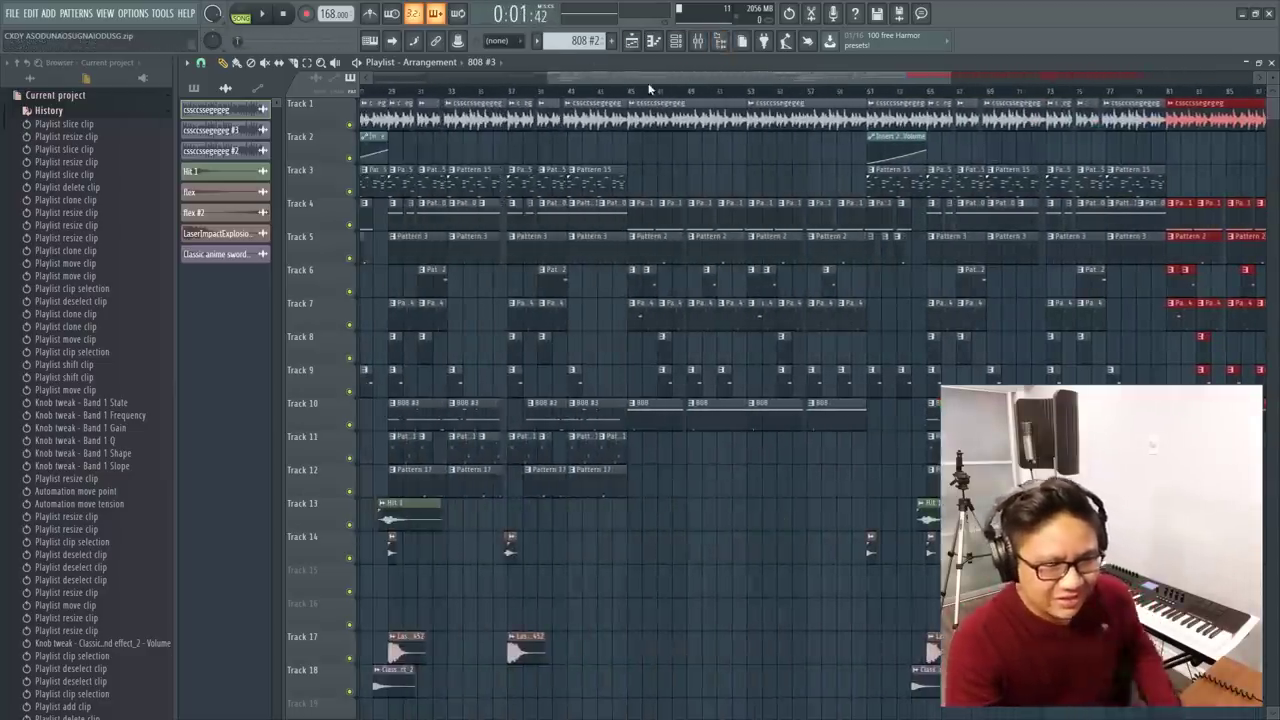
scroll(648, 90, down, 3)
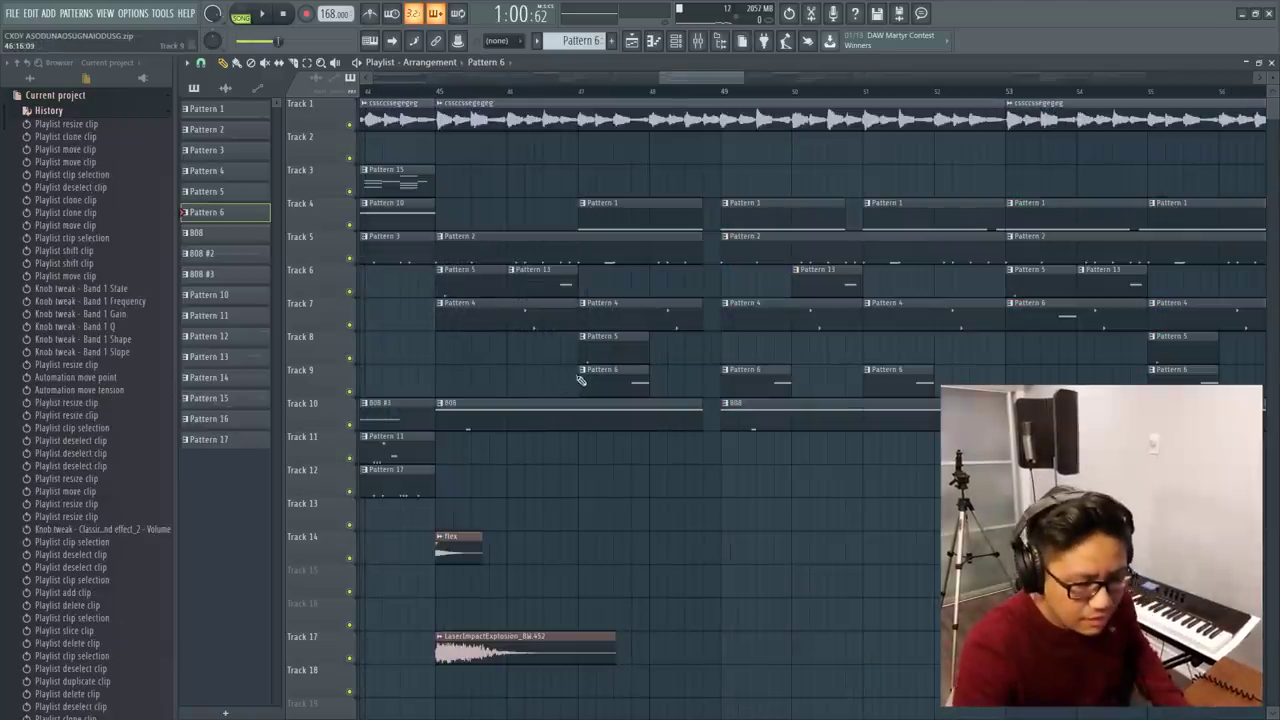
scroll(608, 415, down, 4)
key(space)
scroll(636, 428, down, 7)
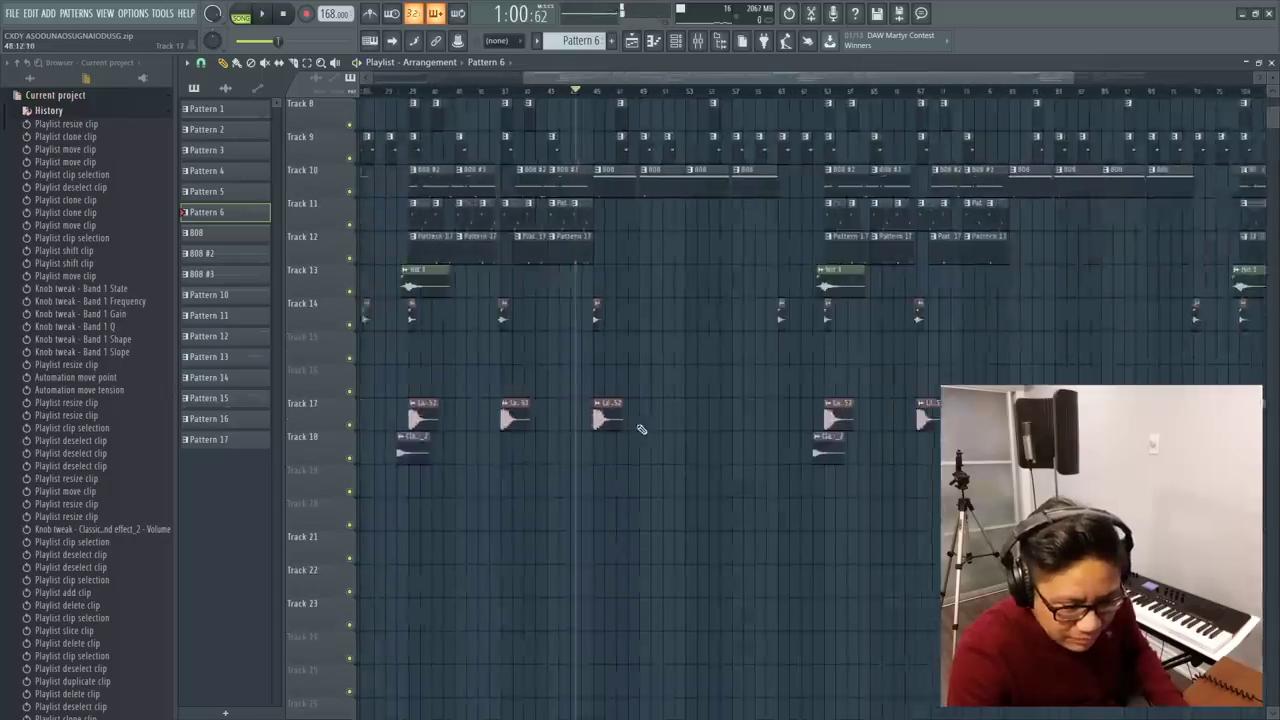
Select the Classic anime sword flash clips on Track 18 at bars 28 and 64.
drag(950, 500, 466, 428)
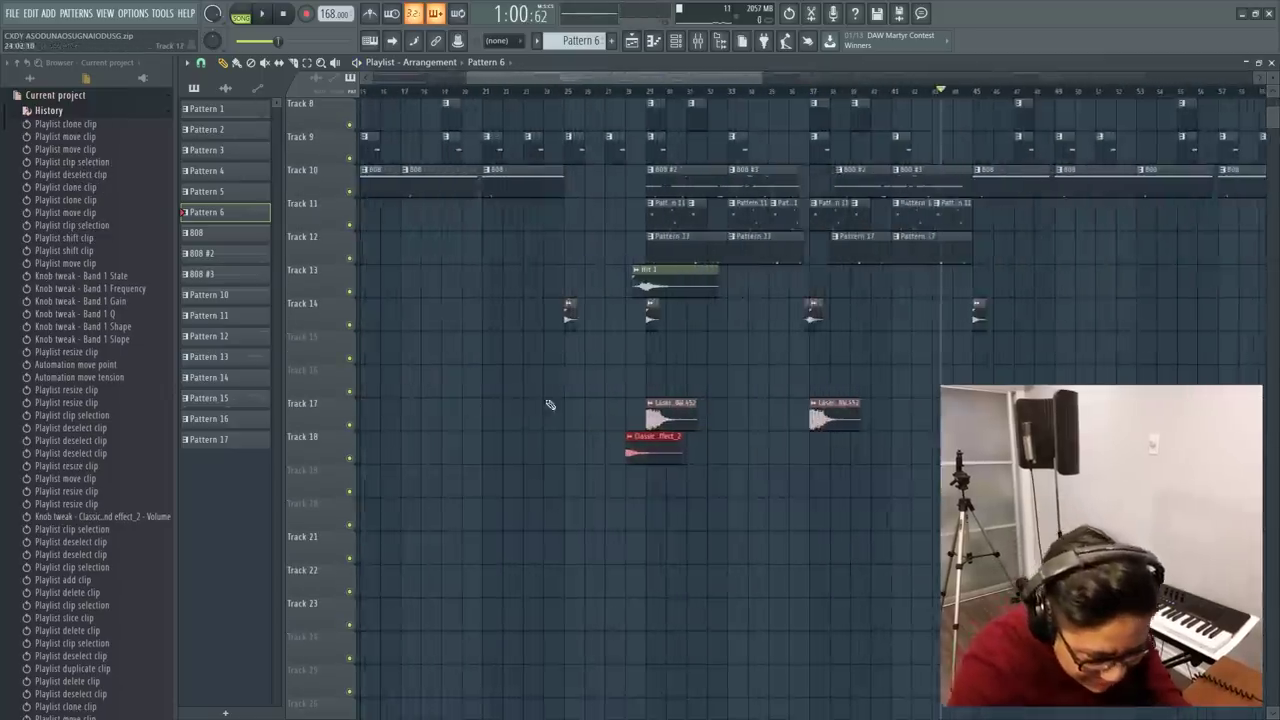
scroll(728, 418, up, 4)
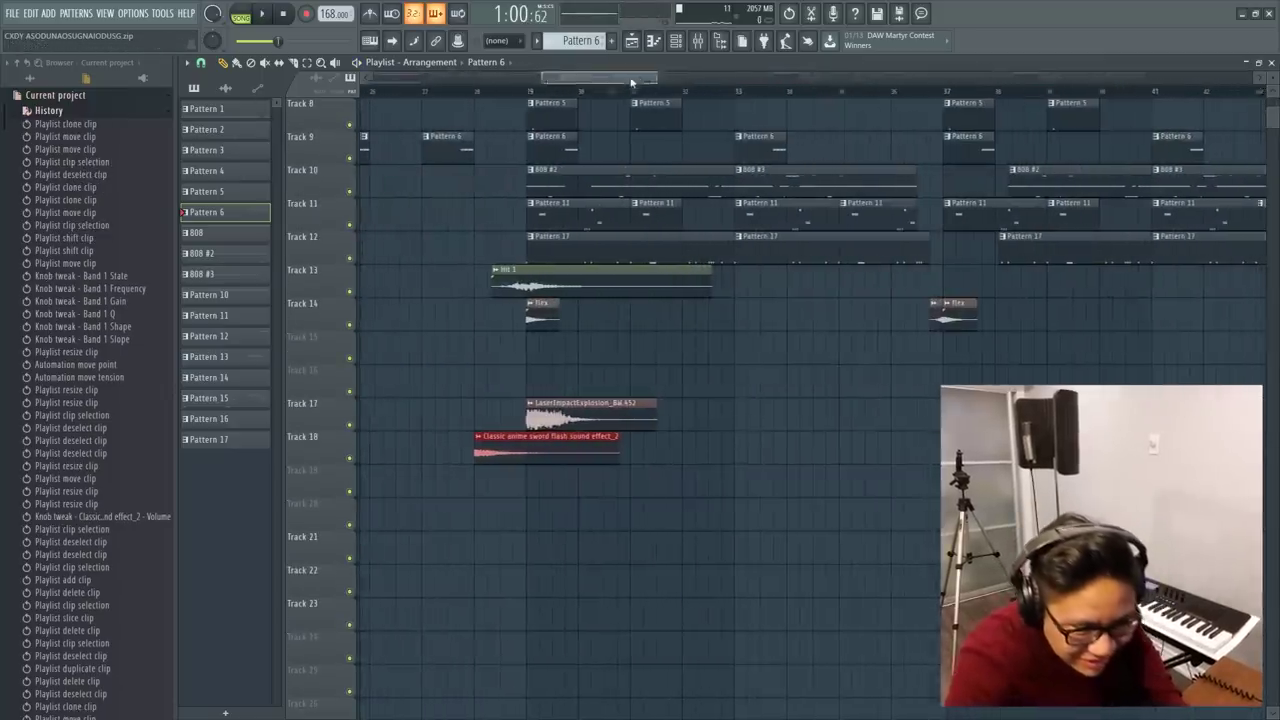
scroll(625, 82, down, 7)
scroll(1040, 329, up, 4)
scroll(862, 449, down, 3)
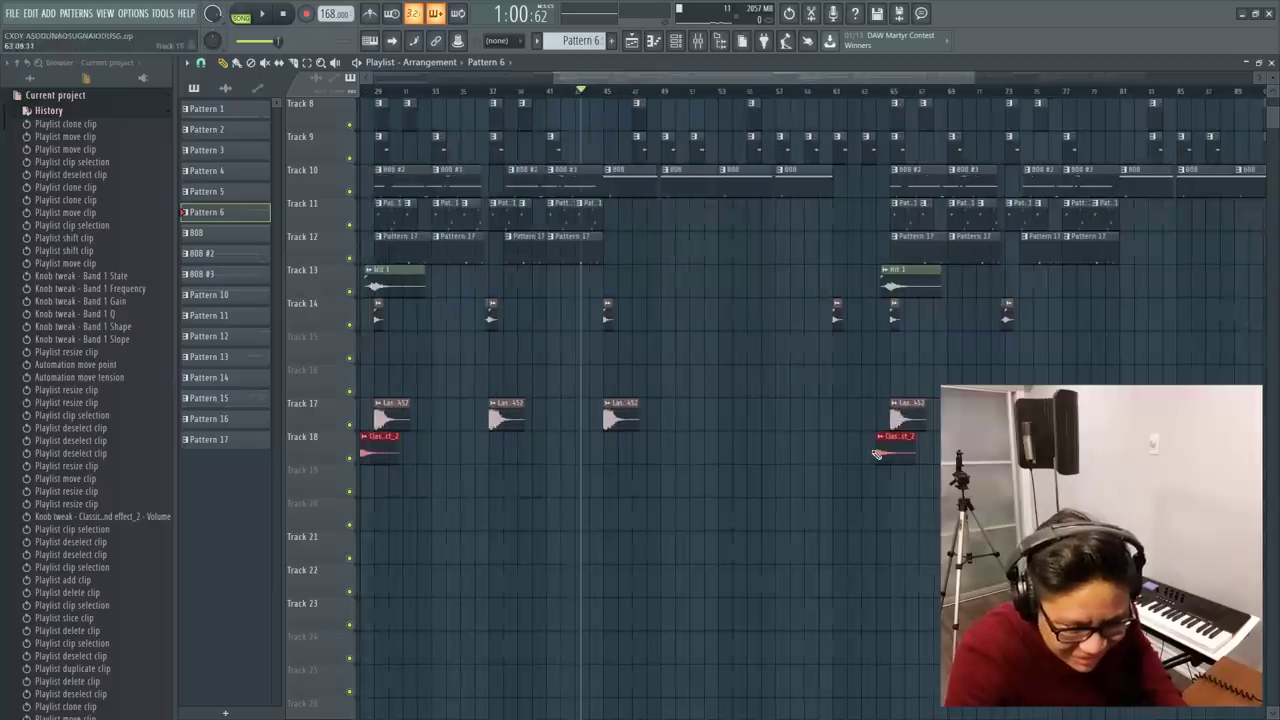
Place an 808 #2 clip on Track 11 and a Pattern 17 clip on Track 13, both starting at bar 109.
scroll(651, 163, up, 5)
scroll(635, 145, up, 4)
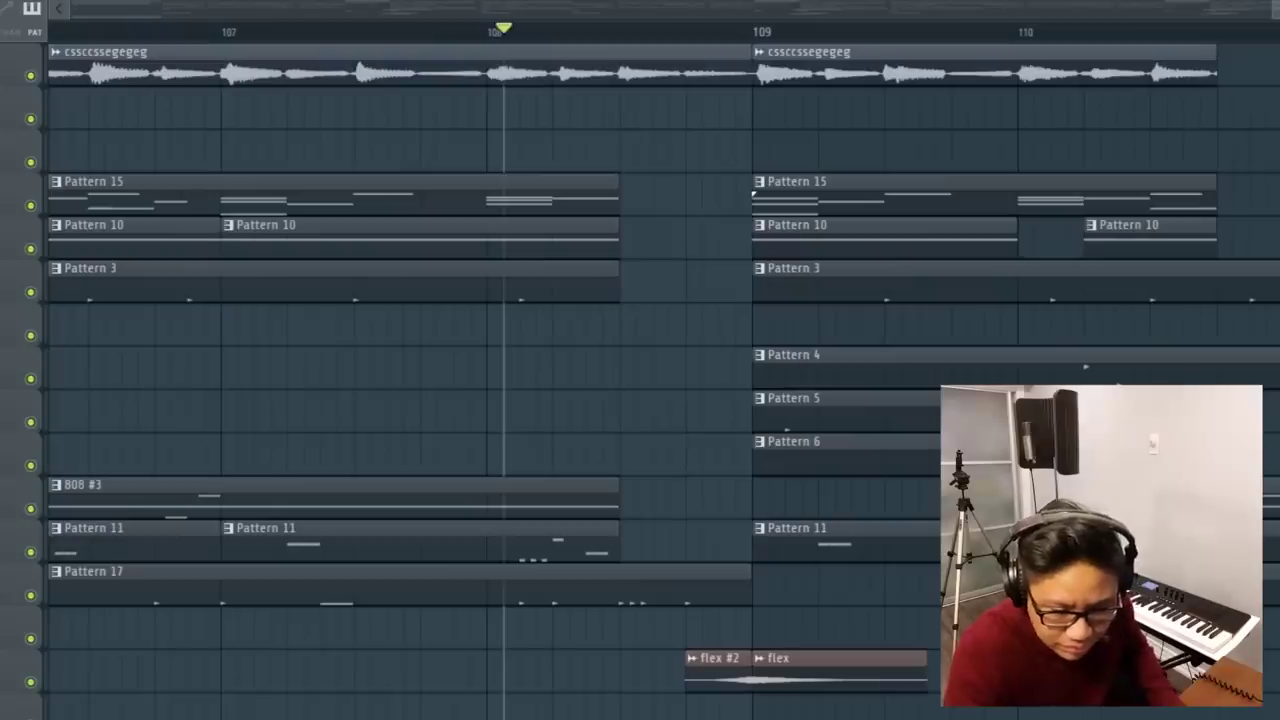
click(765, 500)
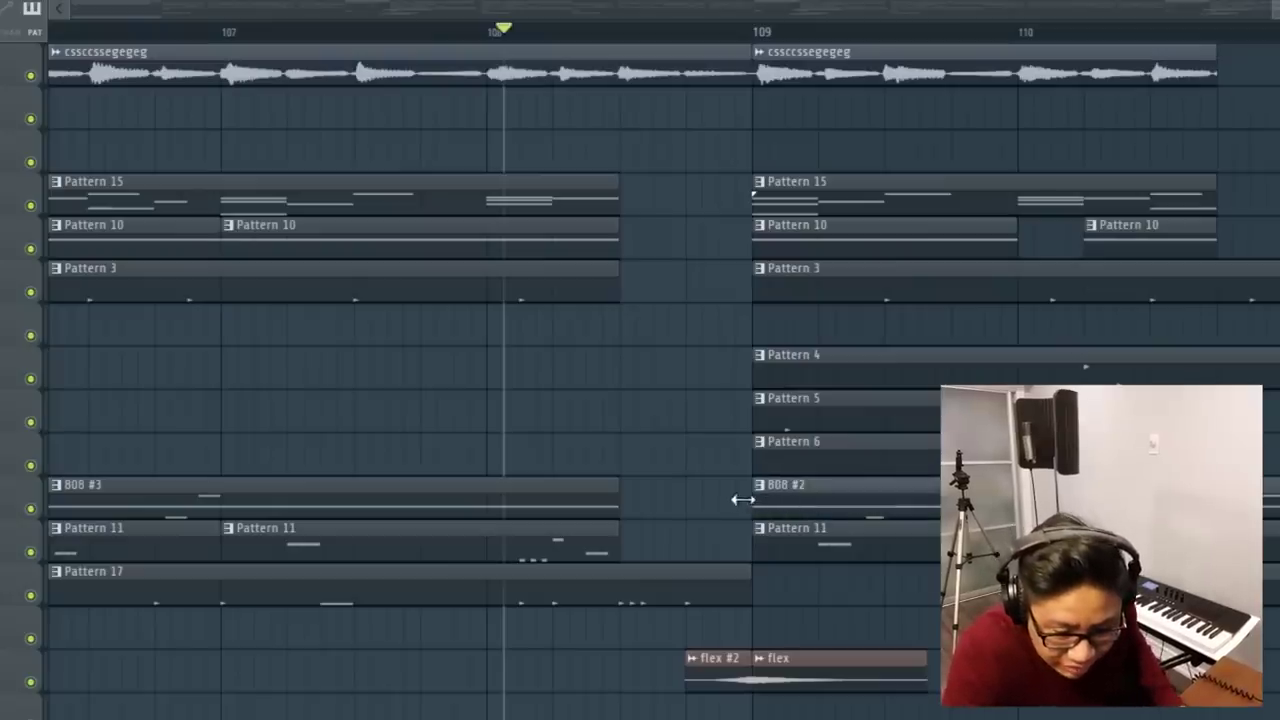
click(787, 602)
right_click(787, 603)
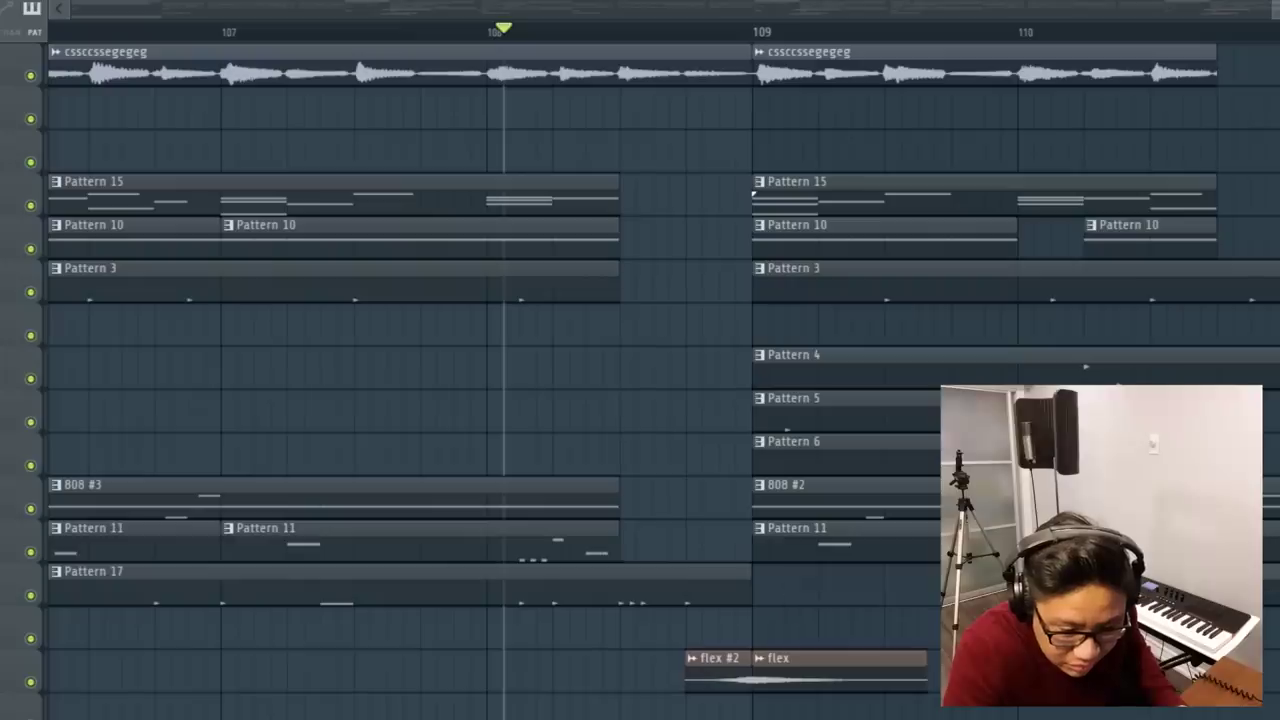
click(756, 602)
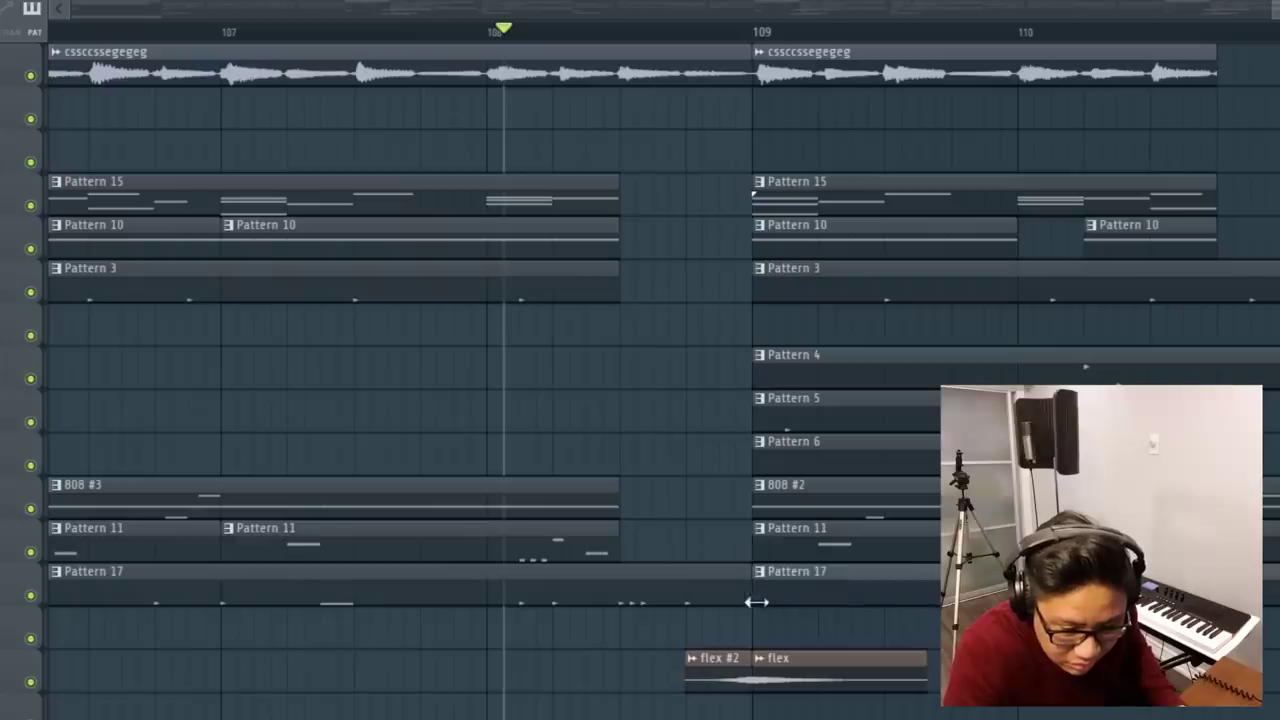
Inspect Pattern 17's kick notes in the piano roll, close it and play the section leading into bar 109.
double_click(661, 596)
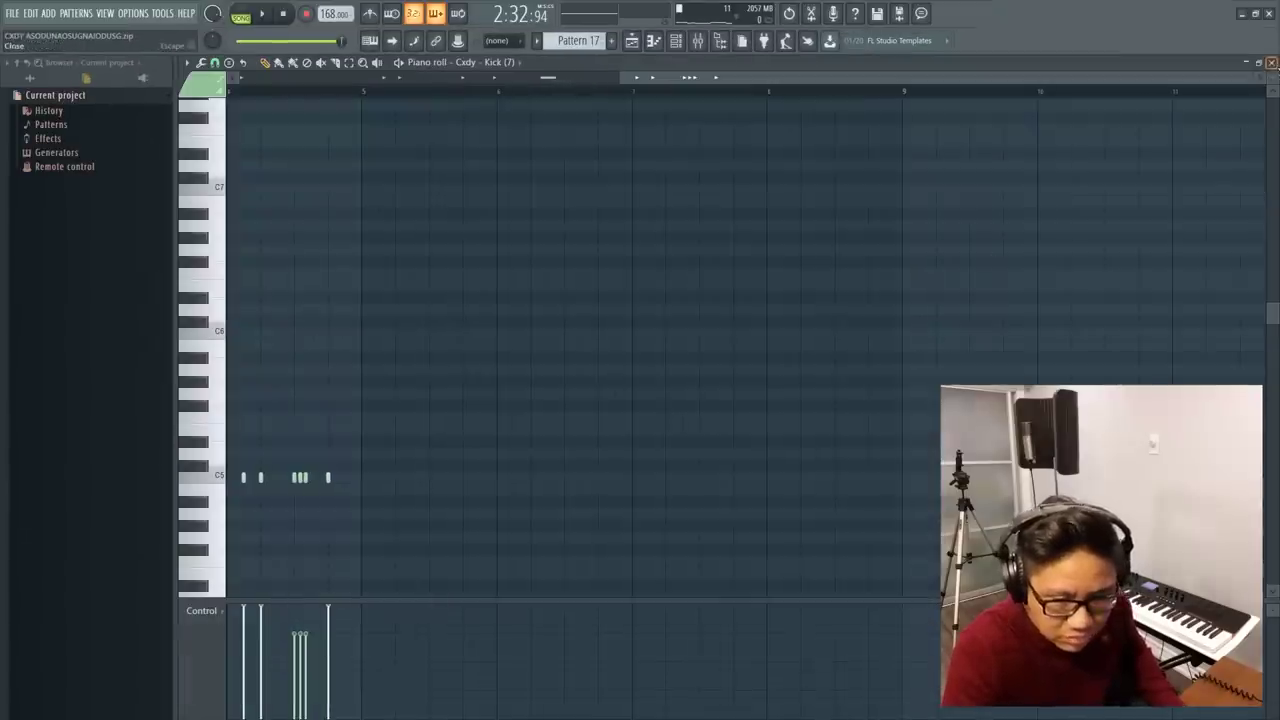
click(1272, 63)
click(1086, 82)
scroll(736, 402, up, 2)
scroll(735, 411, down, 2)
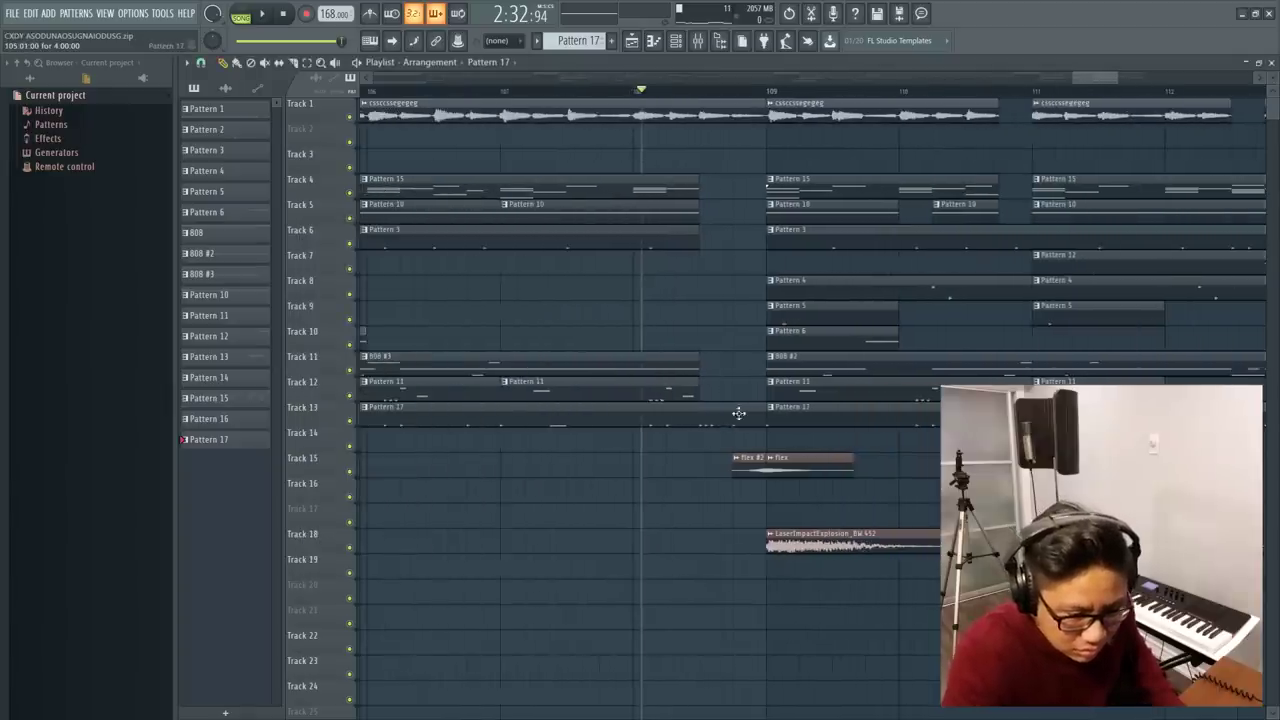
key(space)
key(space)
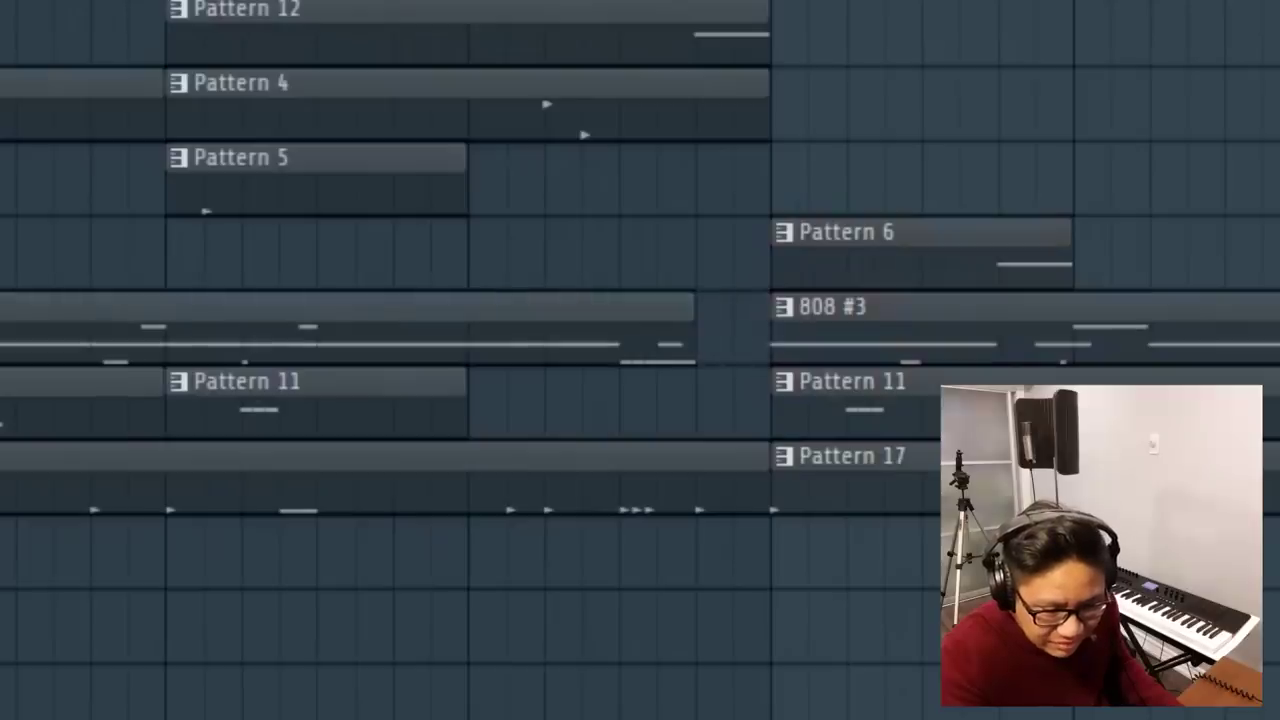
Rework the end of the 808 #2 clip before bar 113 so it stops one beat before the bar.
scroll(726, 280, up, 3)
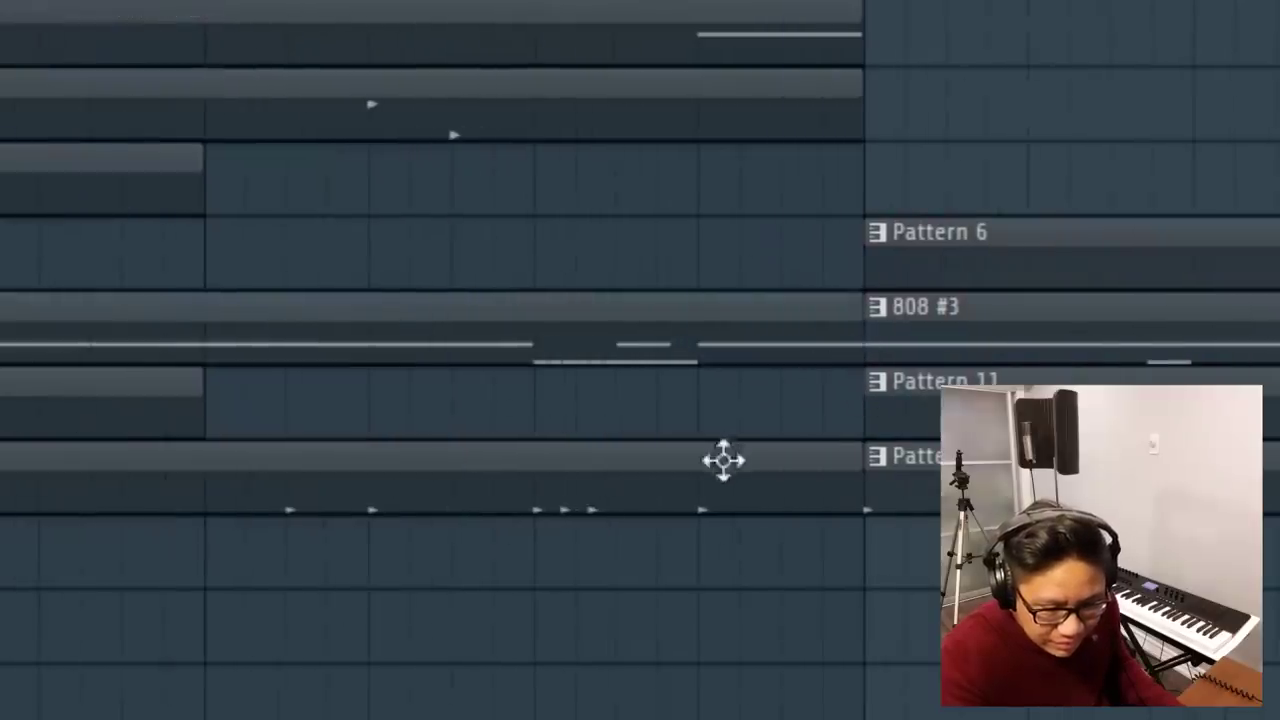
drag(693, 513, 676, 596)
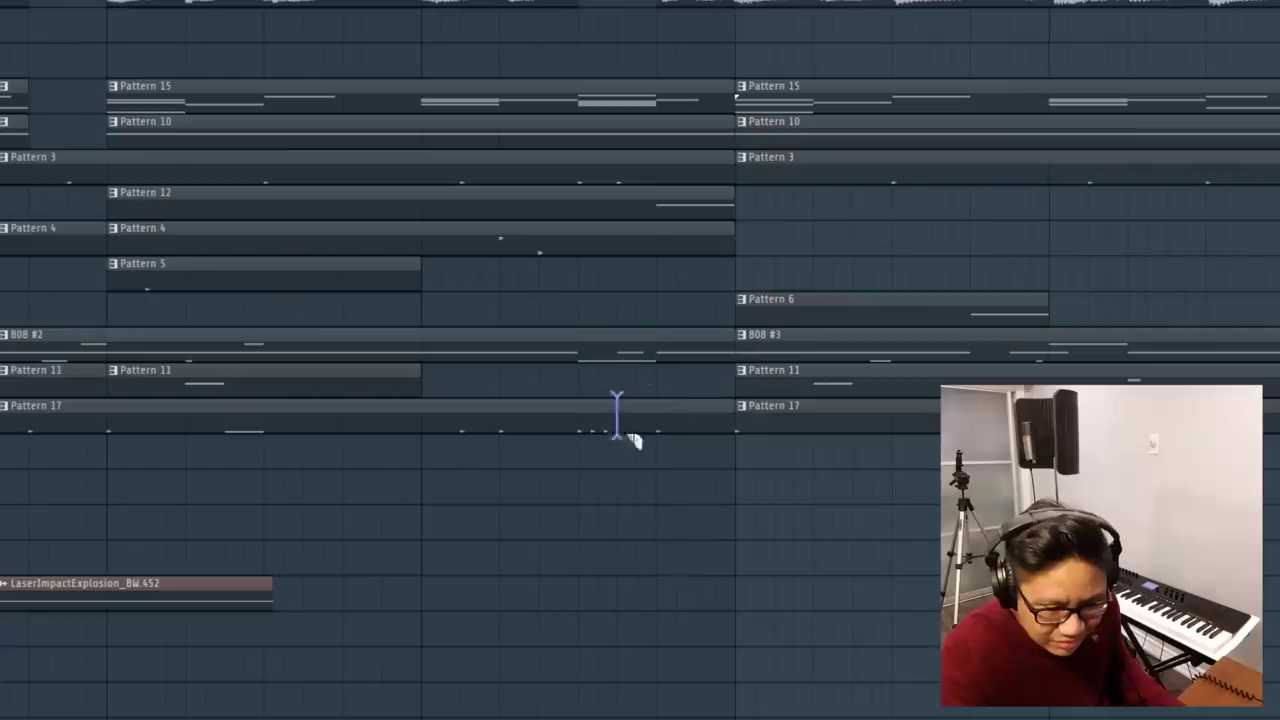
drag(846, 635, 1188, 204)
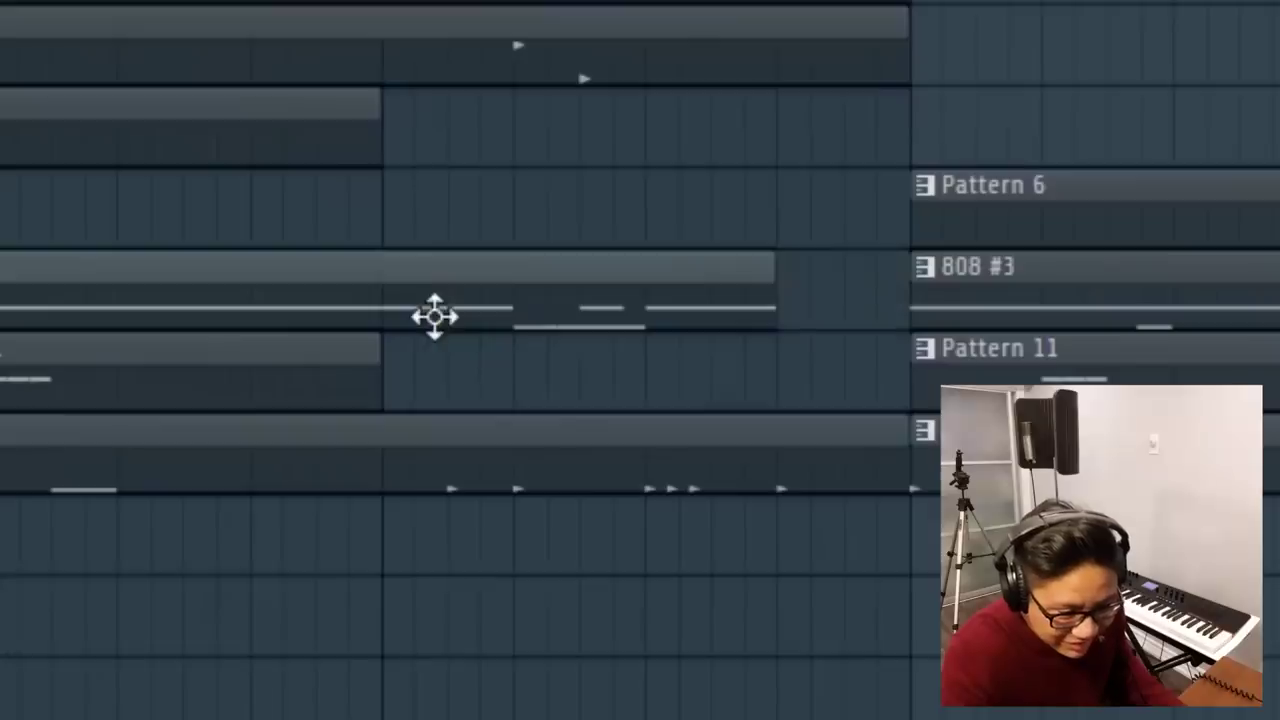
Slice the last two beats of Track 11's 808 #2 clip before bar 113 into a separate clip.
drag(434, 317, 614, 284)
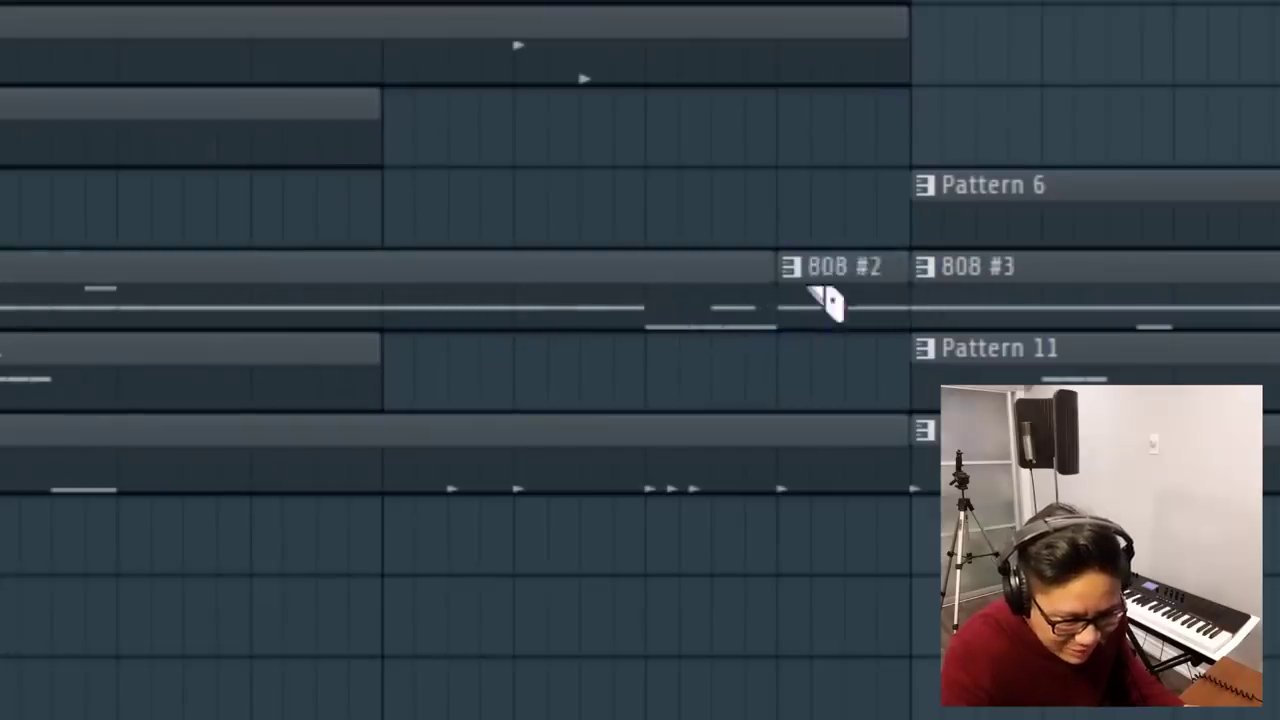
scroll(970, 135, down, 3)
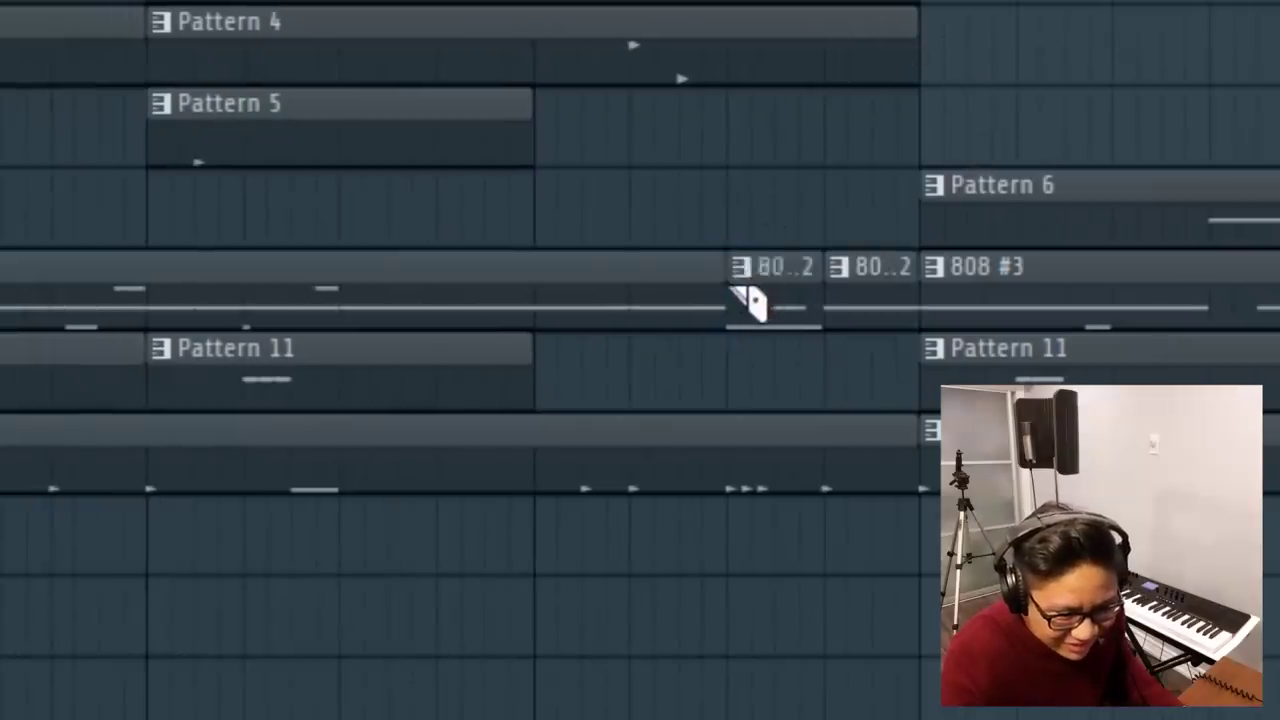
right_click(785, 265)
right_click(865, 268)
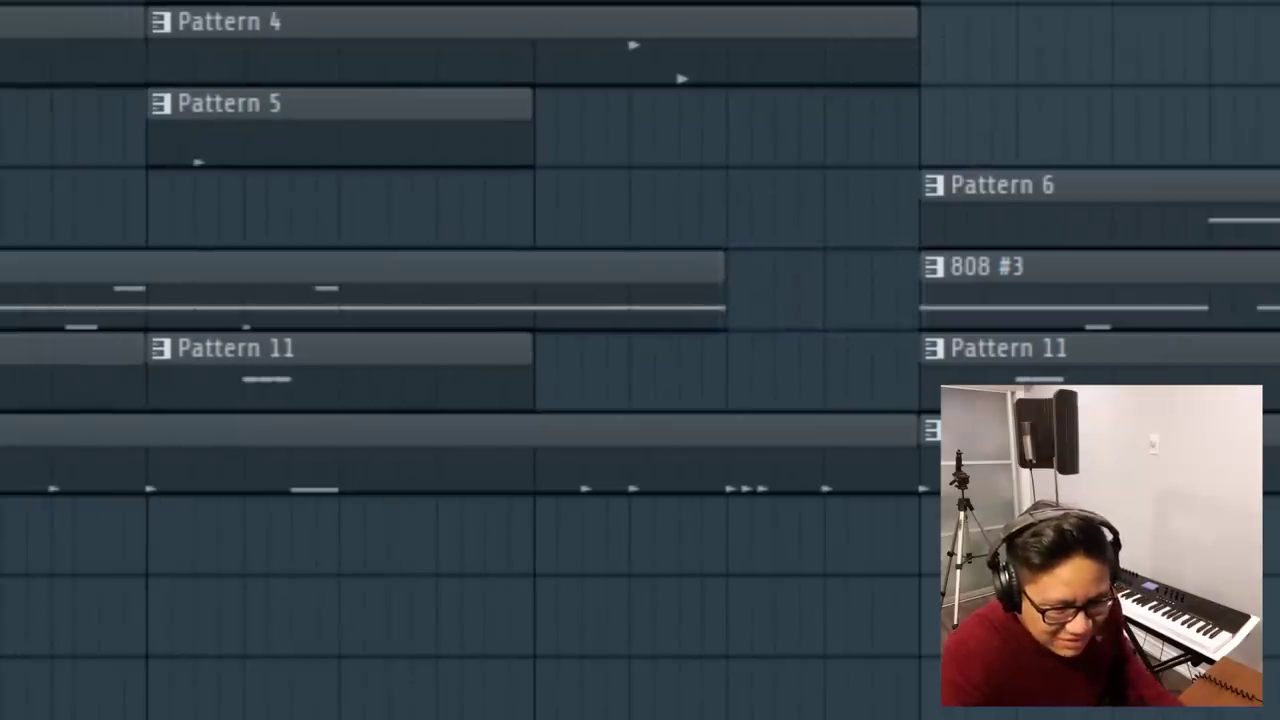
scroll(171, 289, down, 2)
scroll(640, 330, left, 4)
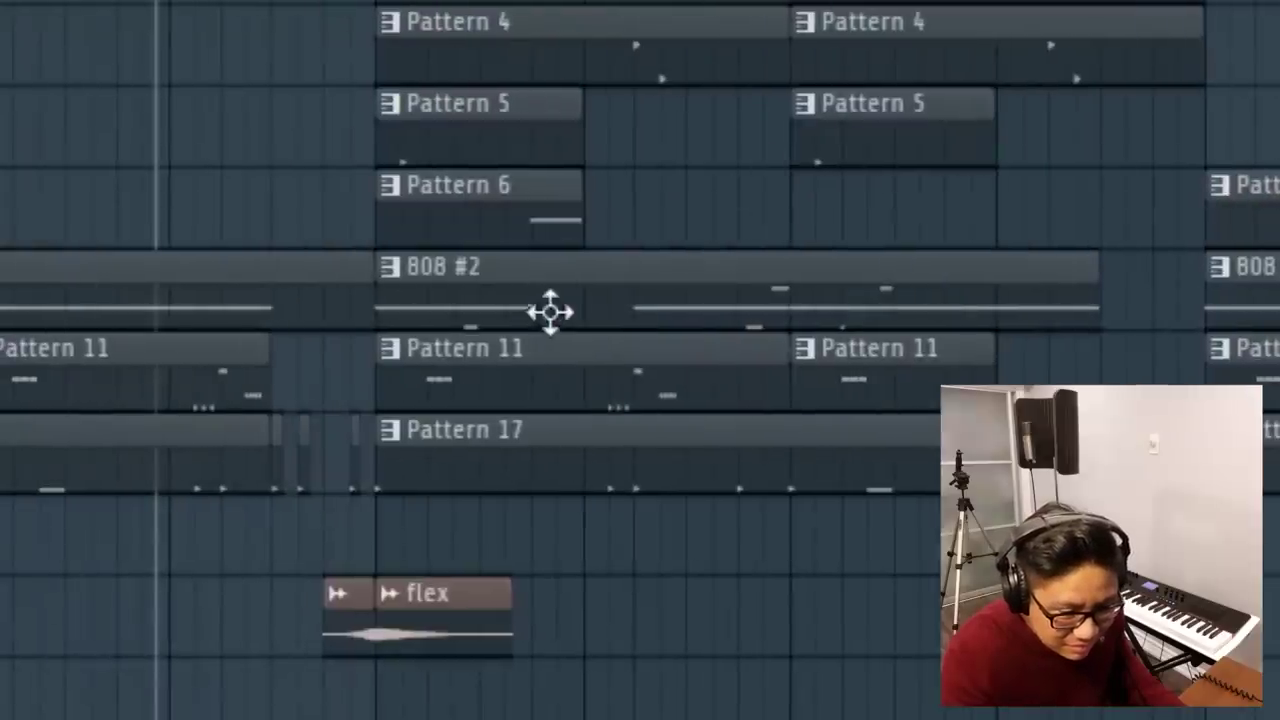
key(ctrl+z)
scroll(1180, 345, up, 2)
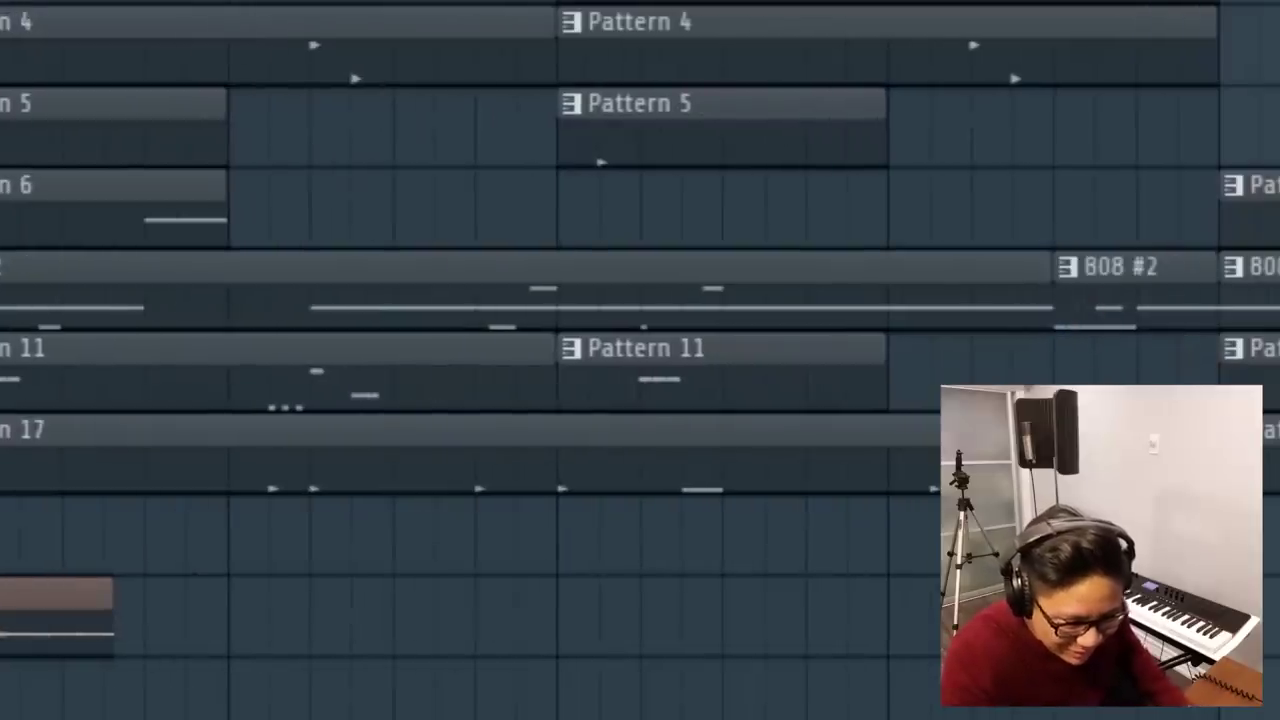
Copy the two-beat 808 #2 slice onto Track 11 just before bar 109, shortening the preceding 808 clip to make room.
drag(1128, 200, 1122, 318)
key(ctrl+c)
scroll(1122, 330, left, 5)
key(ctrl+v)
drag(271, 332, 616, 414)
drag(706, 295, 589, 294)
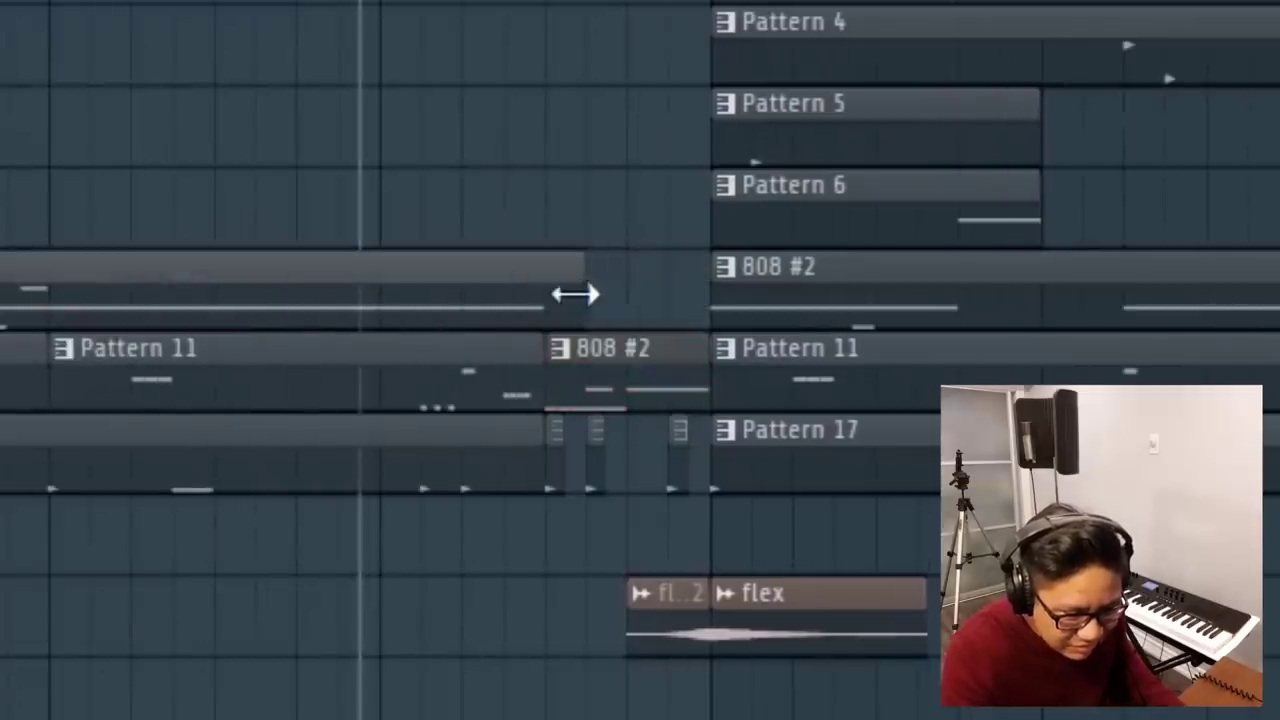
drag(574, 349, 575, 263)
Delete the three short kick slices on Track 13 before bar 109 and play the transition.
right_click(558, 432)
right_click(594, 437)
right_click(680, 435)
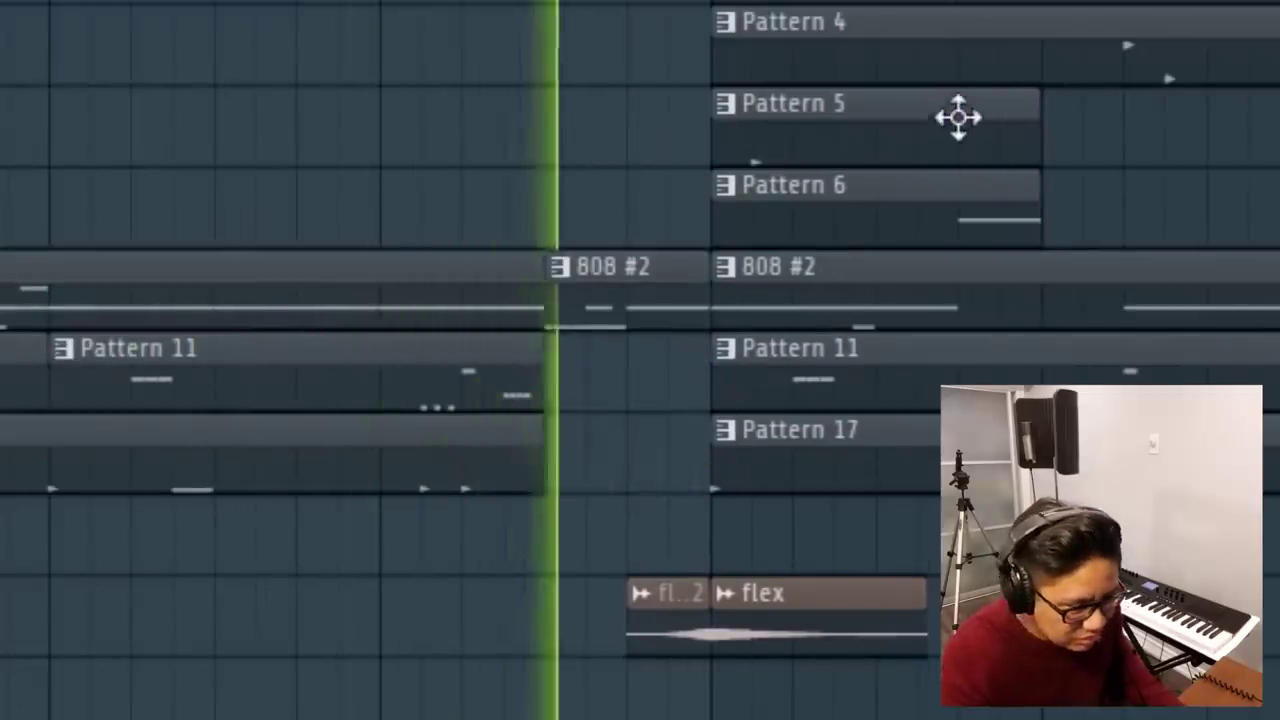
key(space)
key(space)
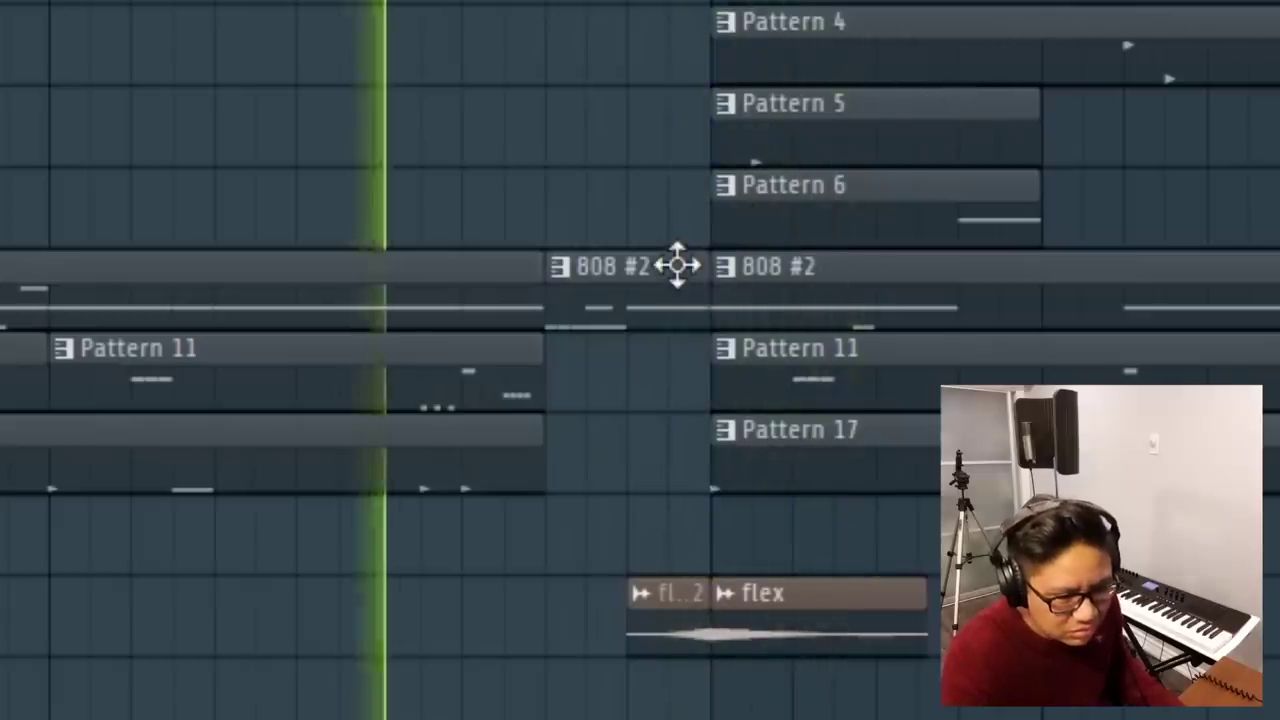
scroll(870, 117, down, 2)
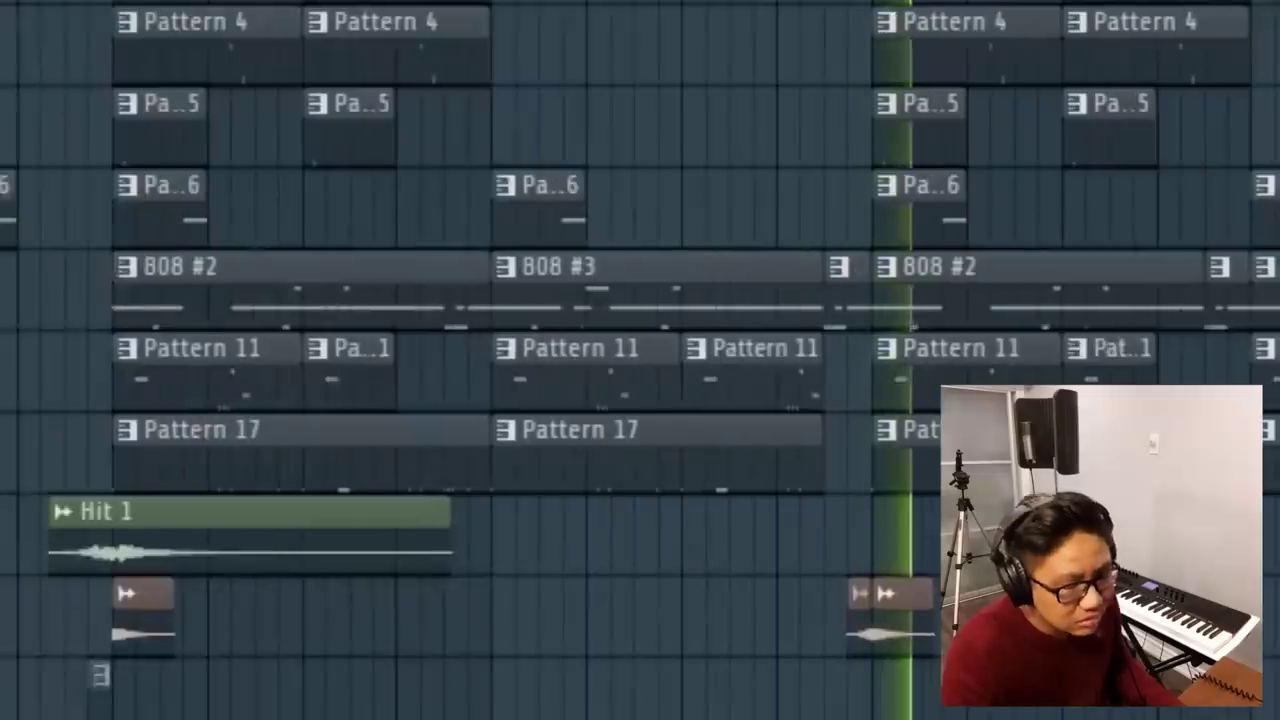
scroll(690, 198, up, 1)
key(space)
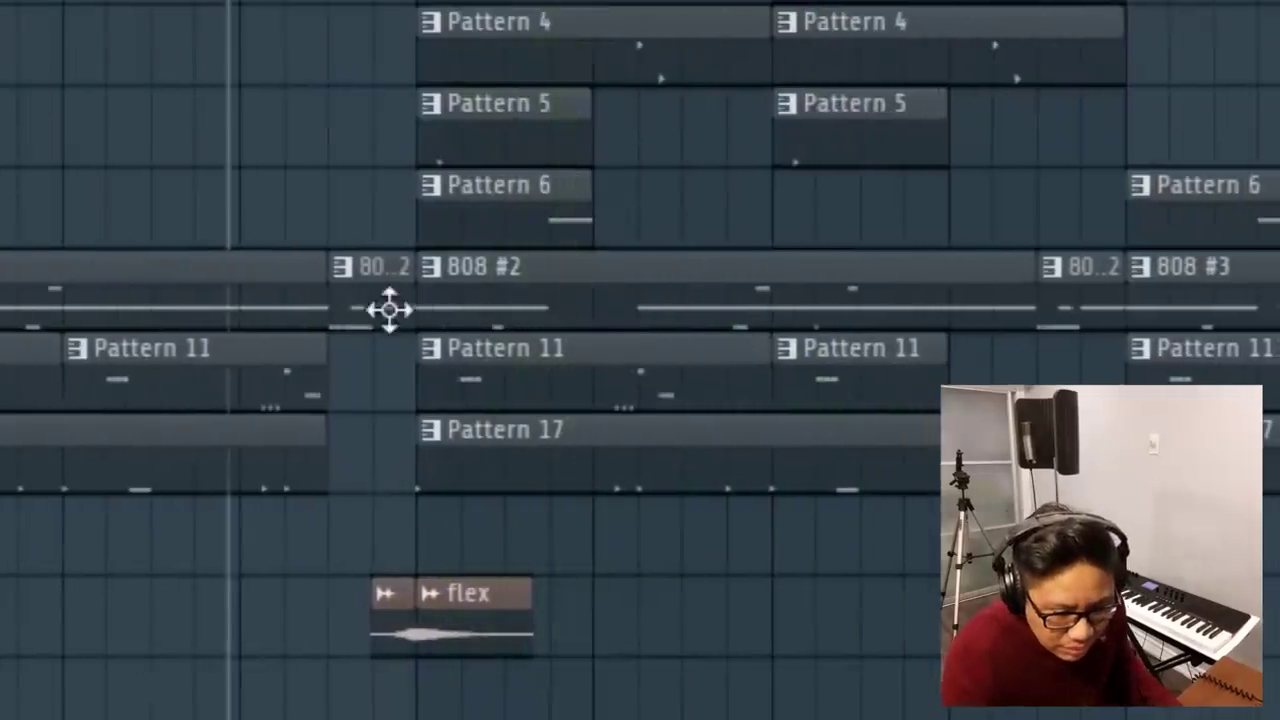
Turn the 808 #2 fill before bar 109 into a separate 808 #4 pattern on Track 17 and check its notes in the piano roll.
scroll(385, 307, up, 2)
click(350, 288)
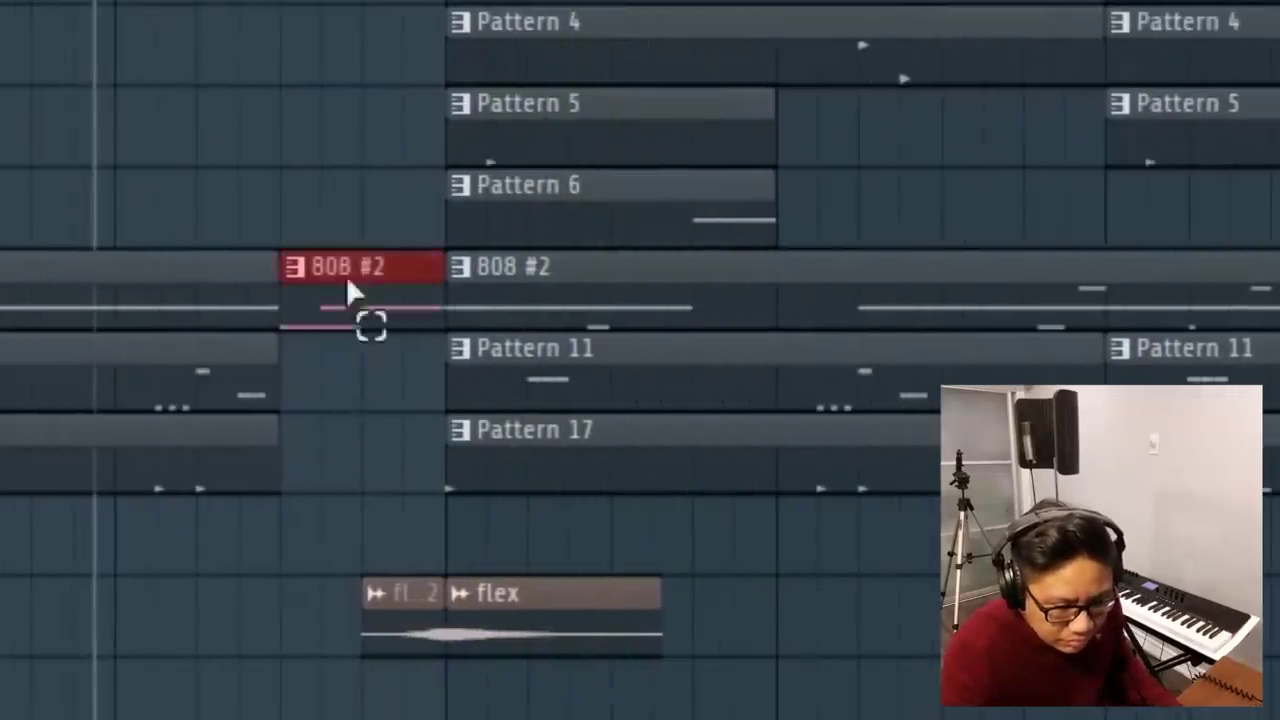
double_click(340, 310)
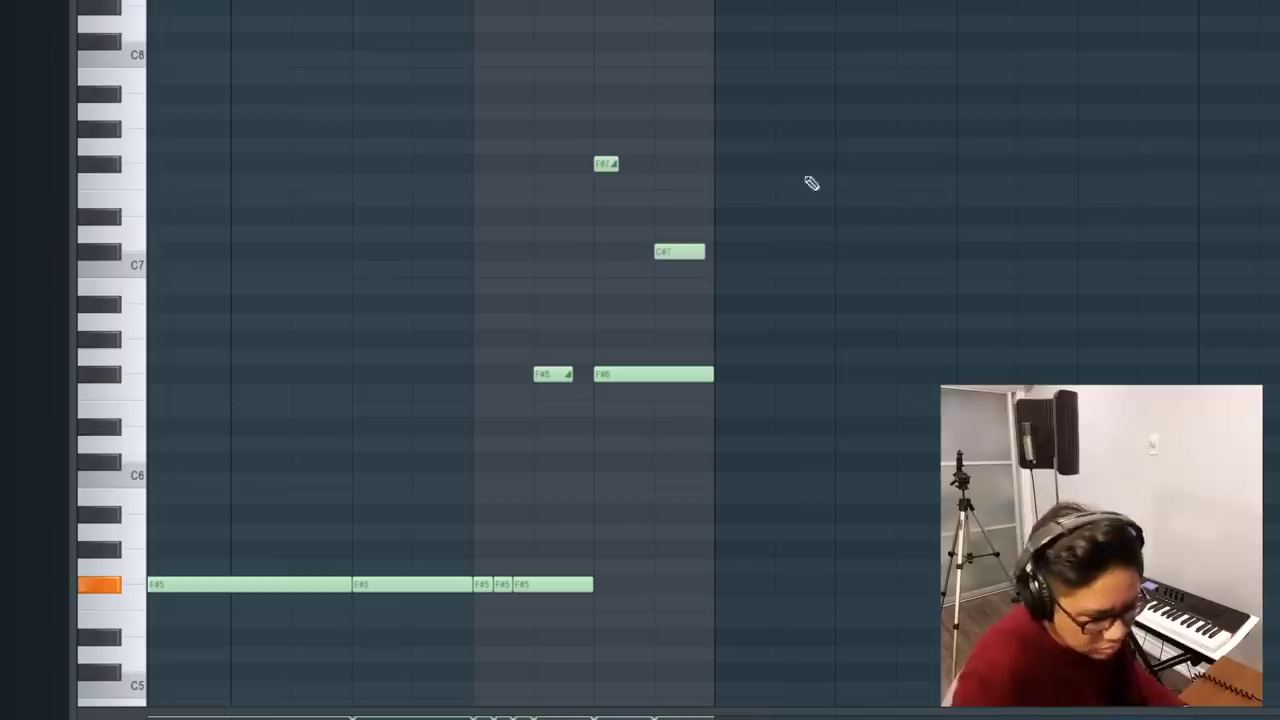
key(space)
key(space)
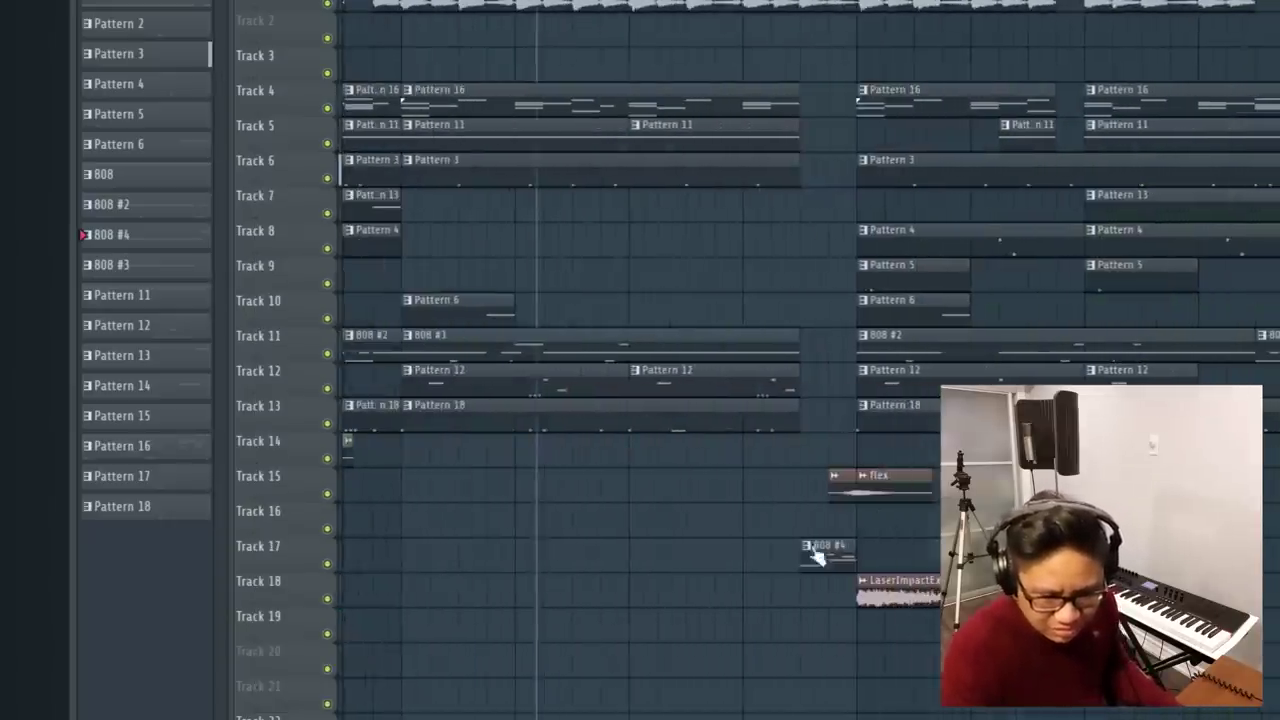
key(F6)
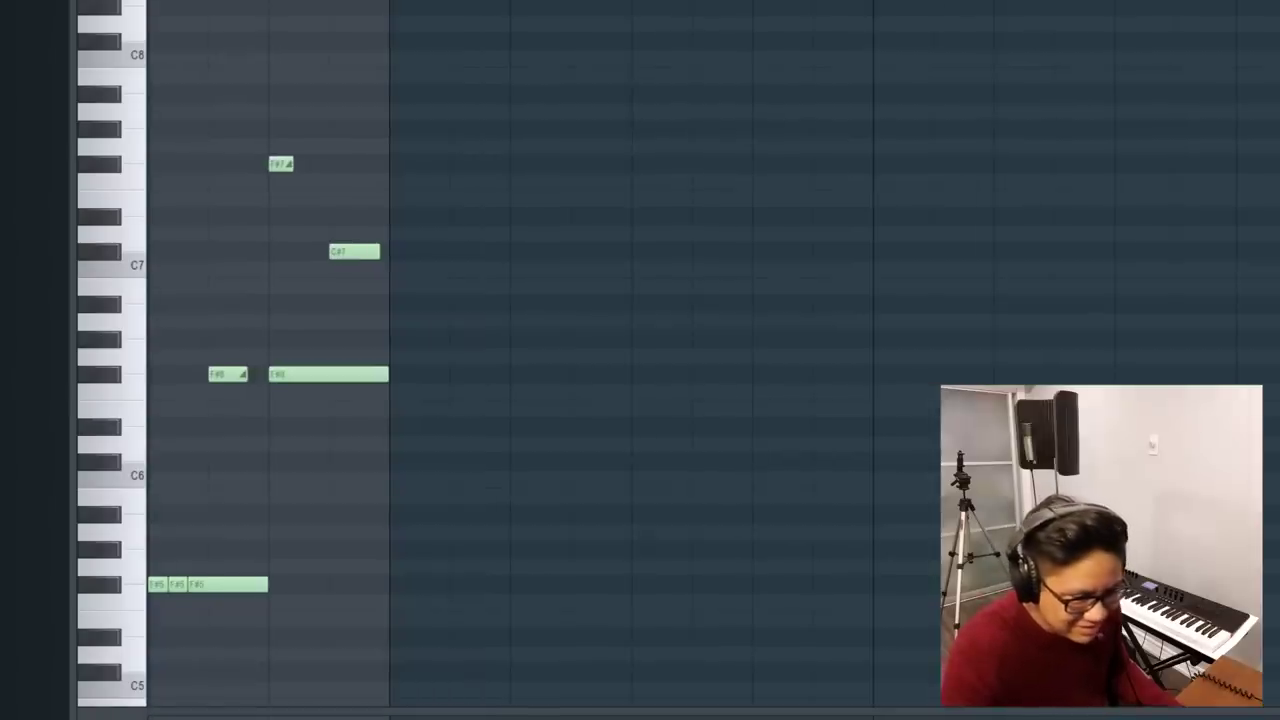
scroll(540, 350, left, 3)
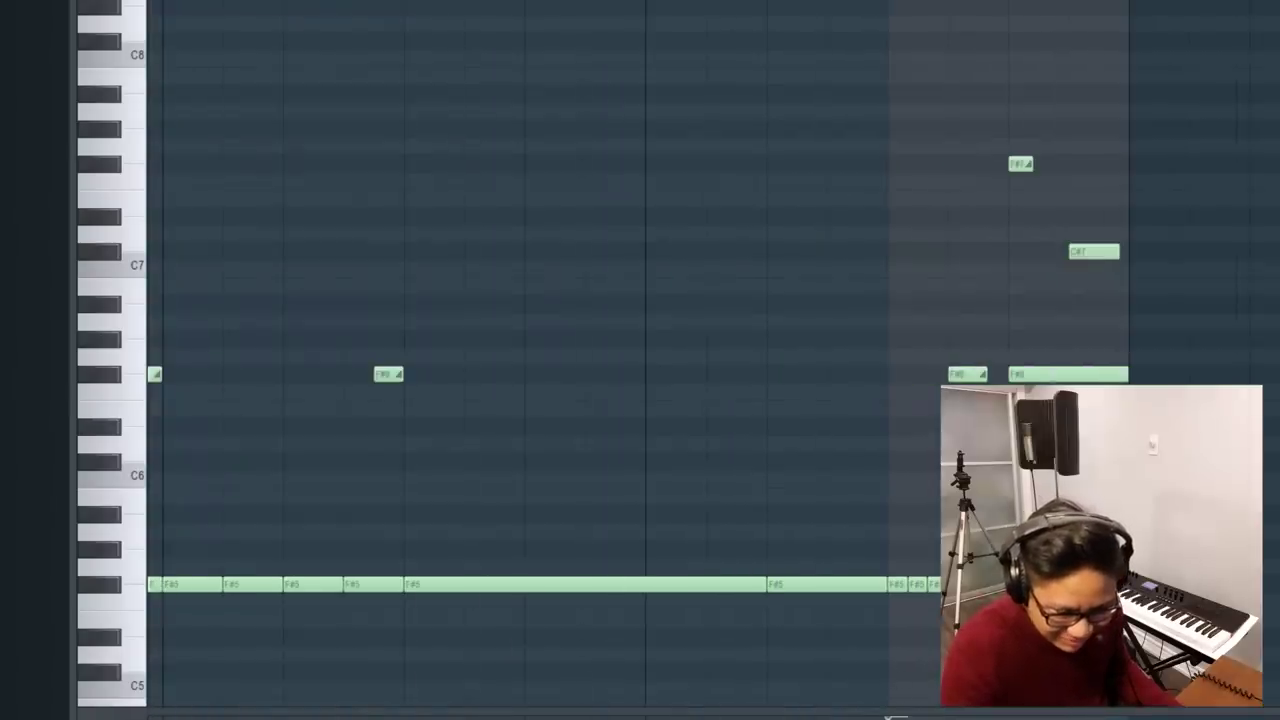
drag(818, 656, 818, 636)
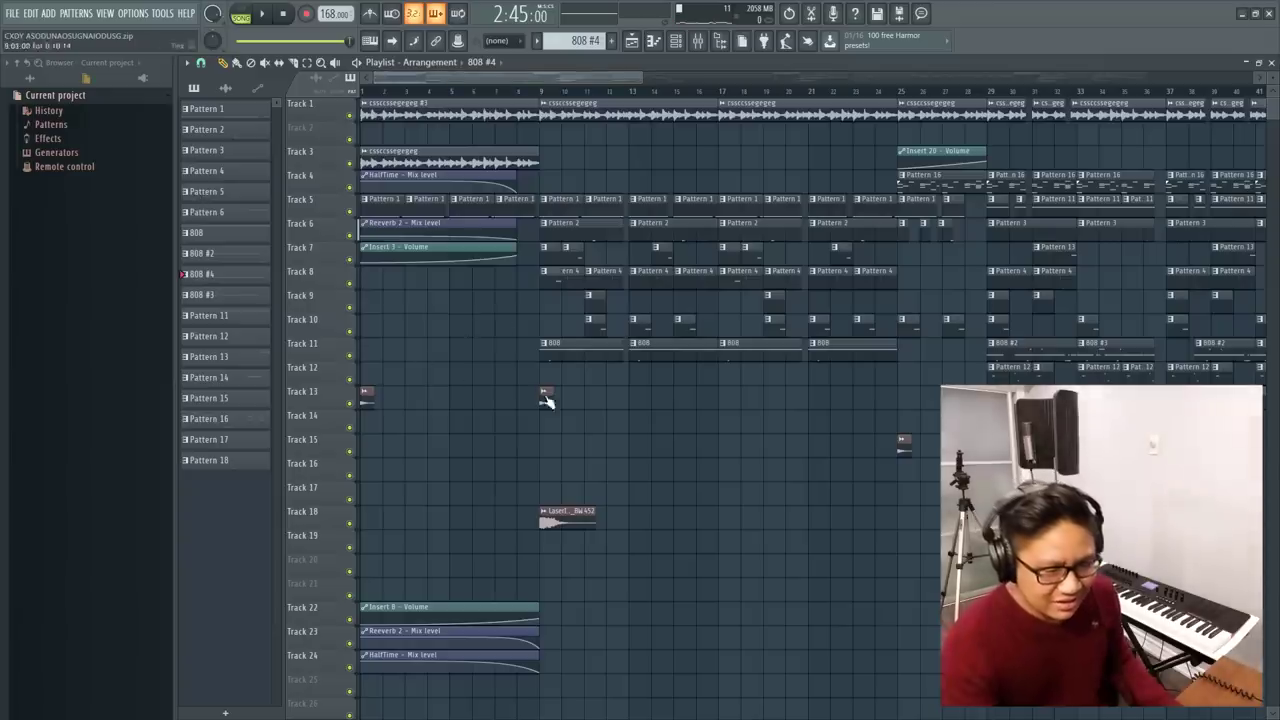
Cut the final clips on Tracks 4, 5, 6, 11, 12 and 13 so they end at bar 116.
drag(526, 392, 1120, 112)
scroll(486, 194, down, 5)
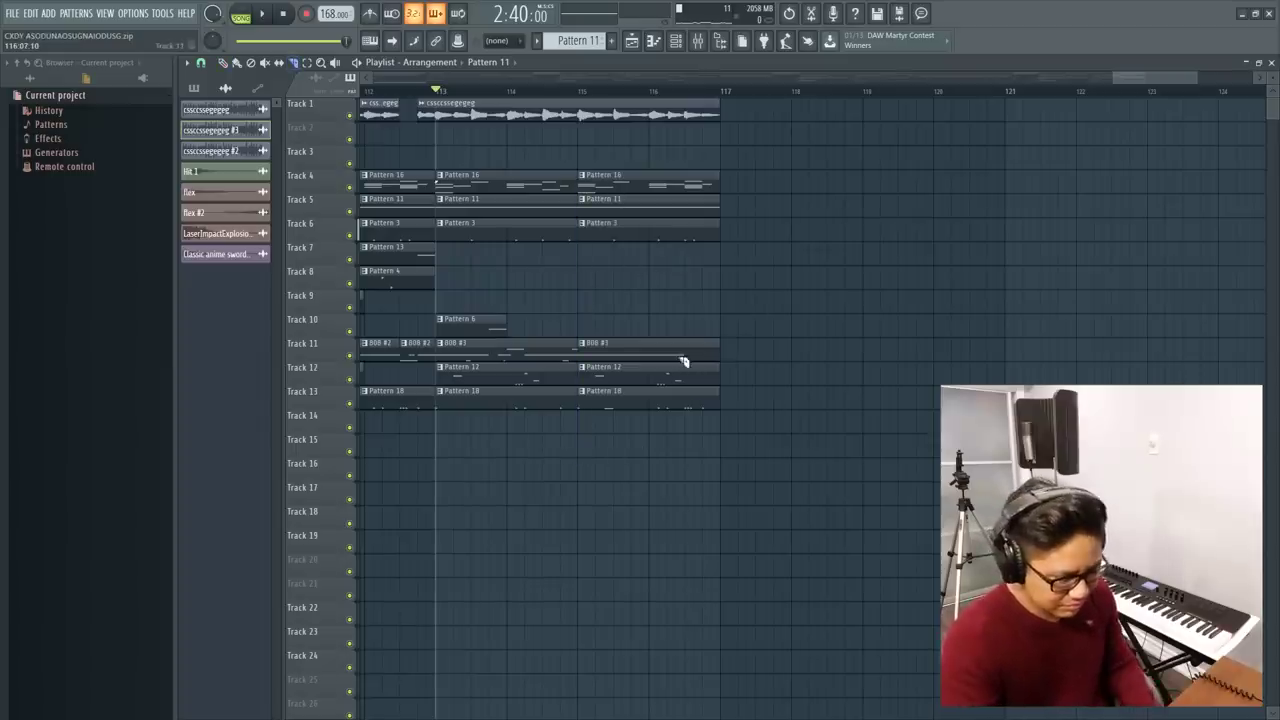
key(ctrl+z)
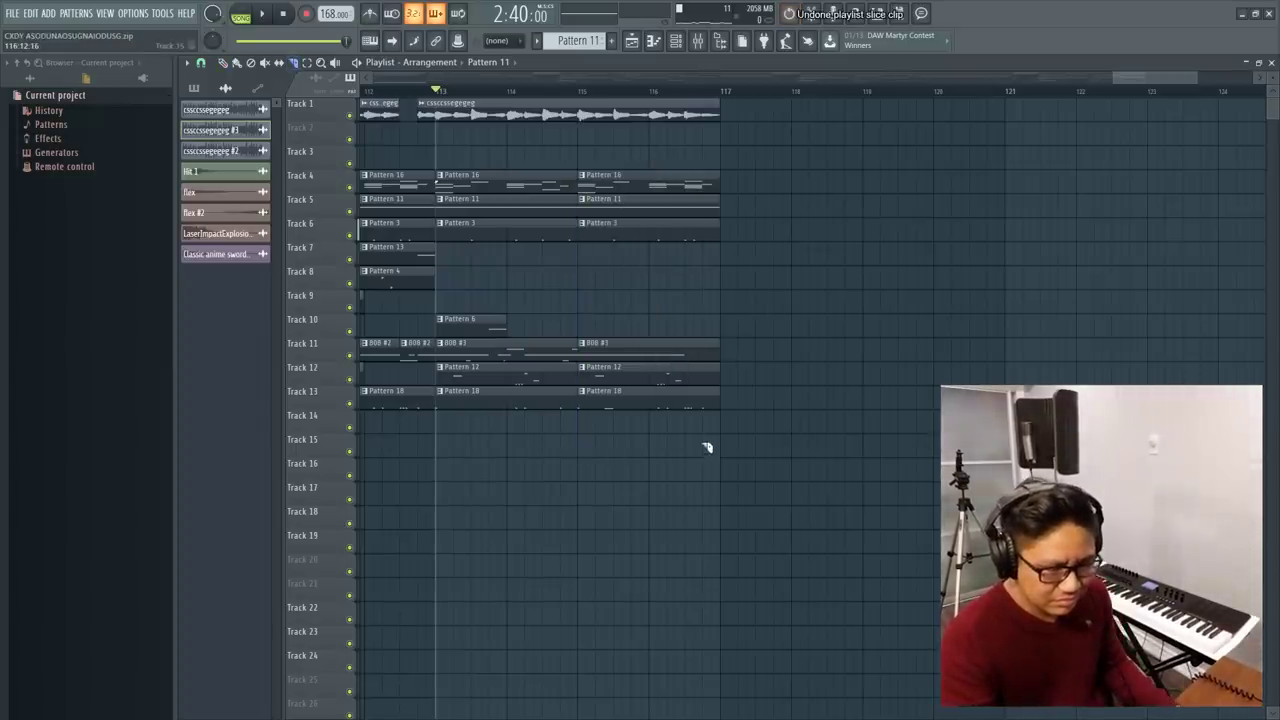
right_click(658, 187)
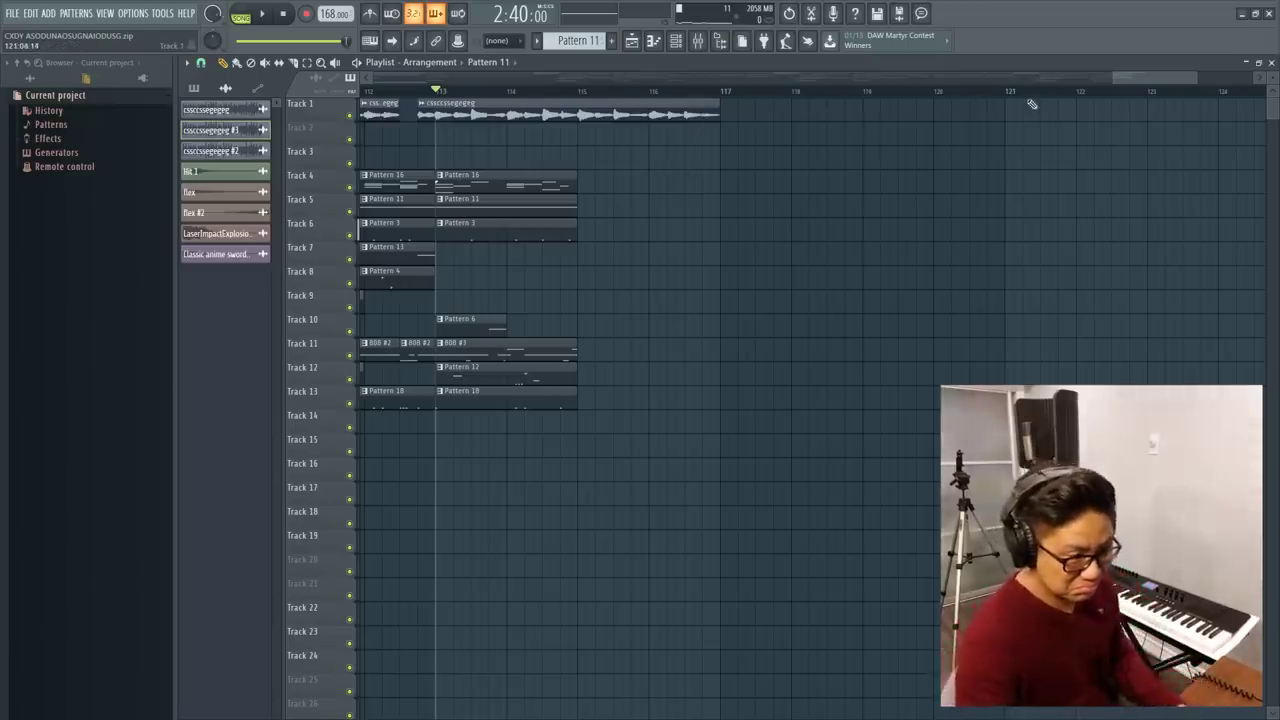
drag(1166, 78, 1142, 76)
scroll(933, 176, down, 1)
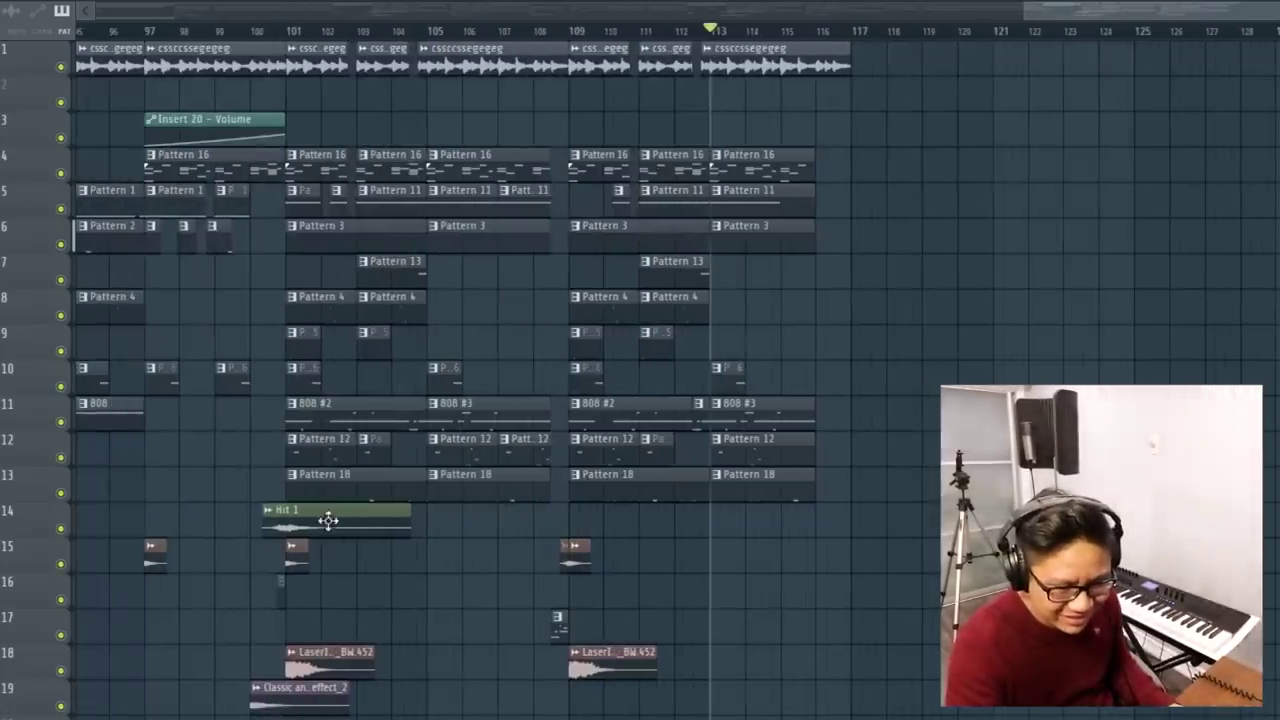
Place a copy of the paired flex clips on Track 15 around bar 116 and play the ending from bar 113.
scroll(834, 580, up, 3)
mouse_move(788, 562)
mouse_down()
mouse_move(834, 580)
mouse_move(810, 561)
mouse_up()
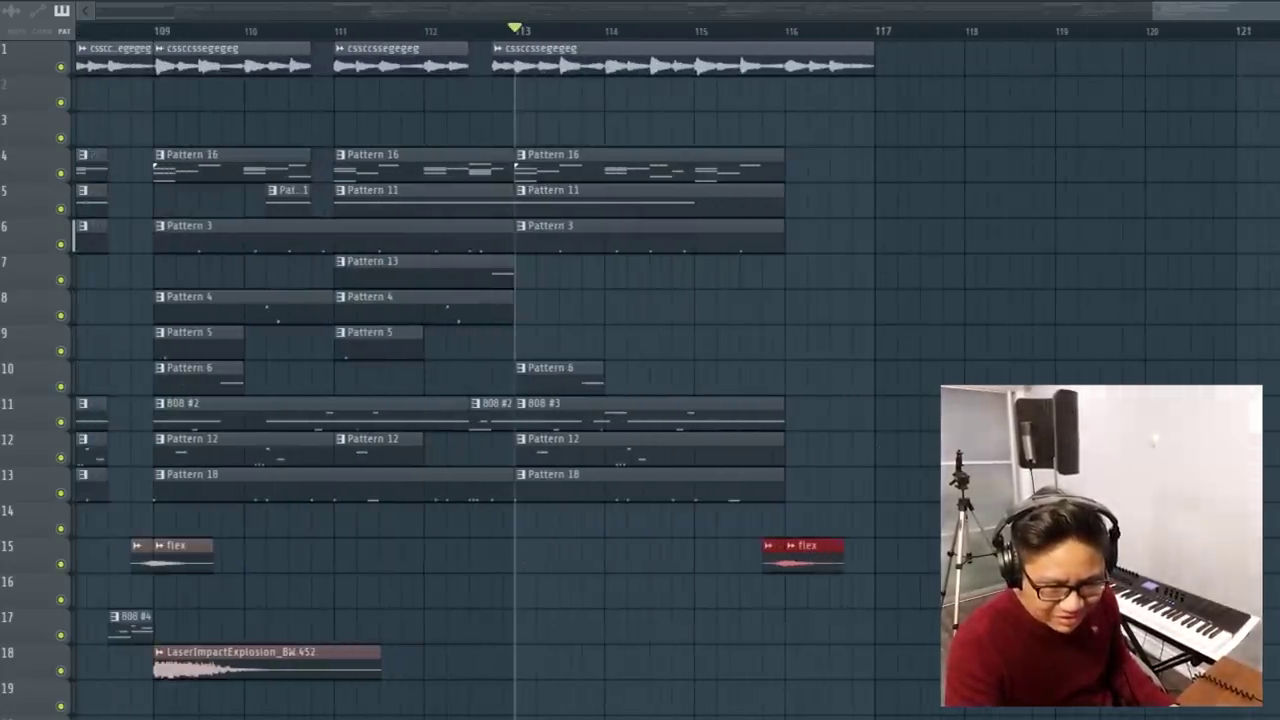
key(space)
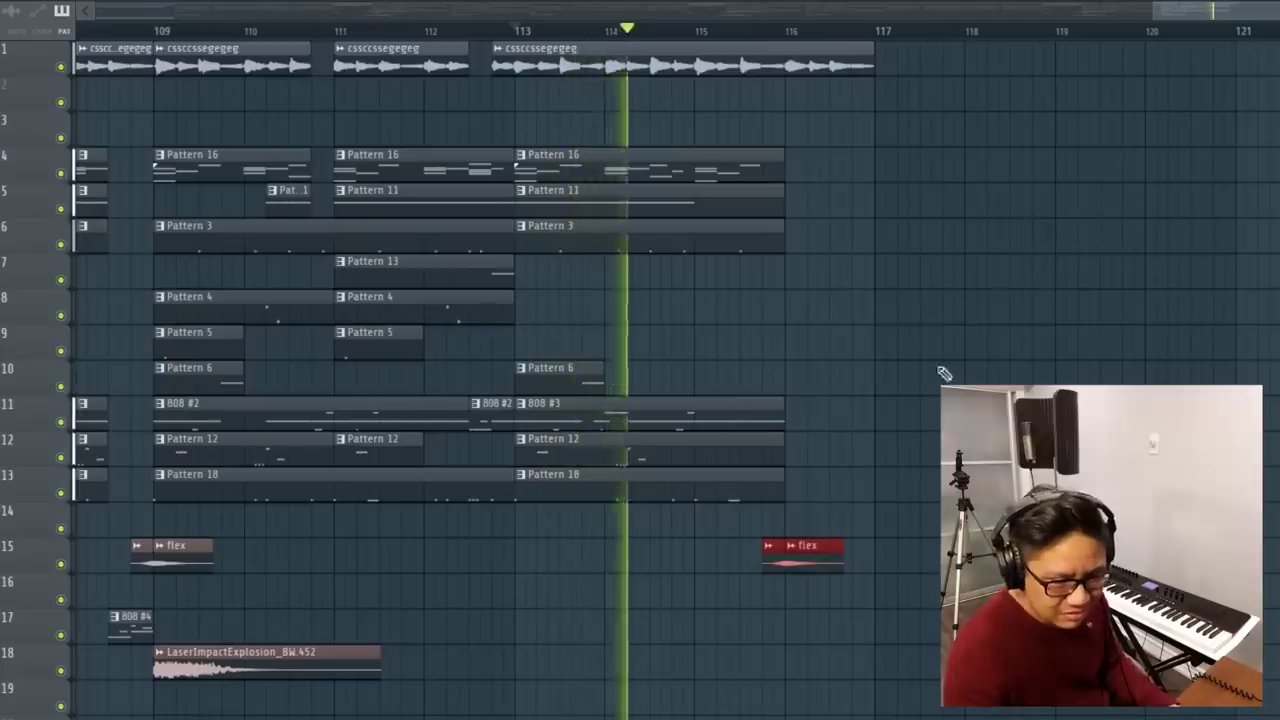
scroll(900, 400, up, 1)
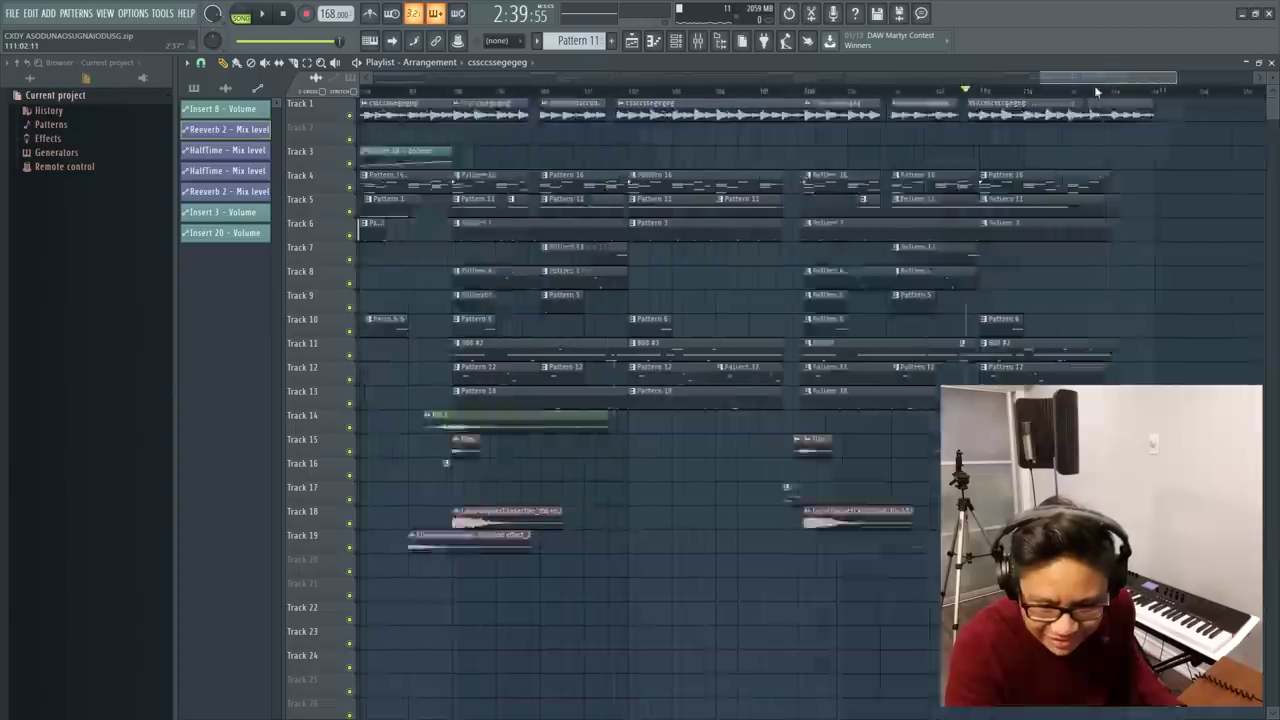
scroll(1094, 85, right, 3)
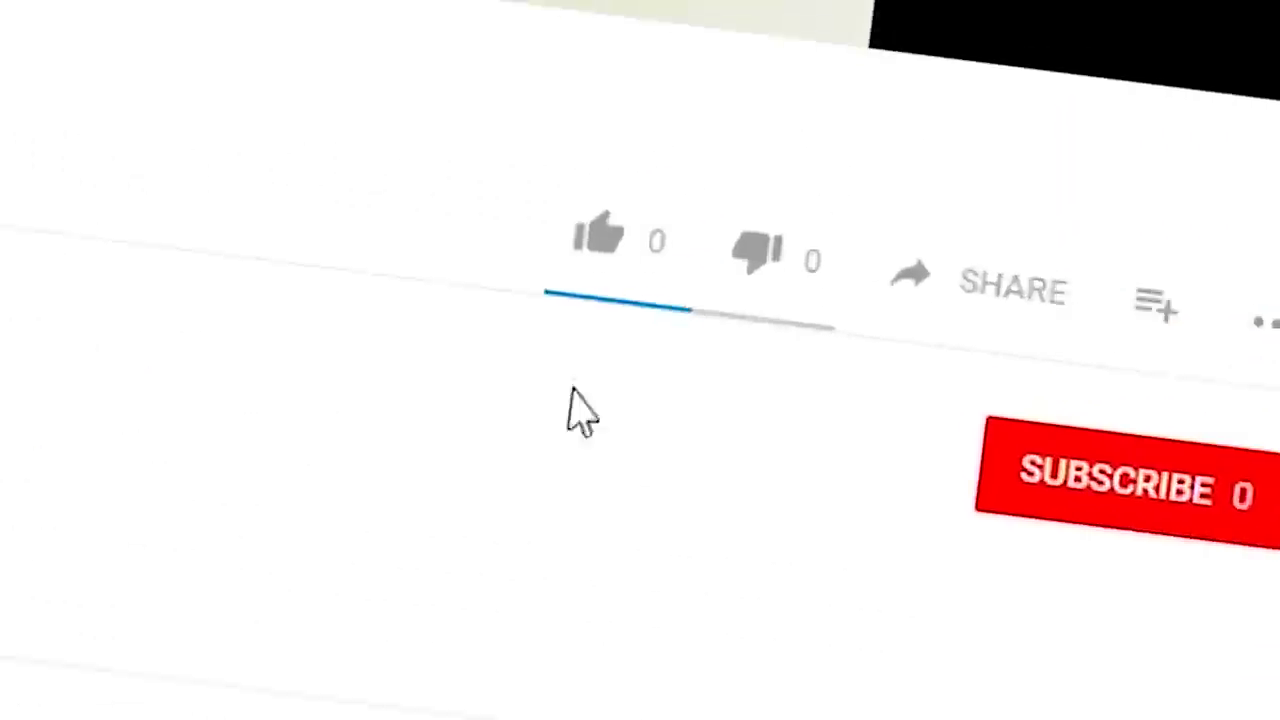
click(557, 300)
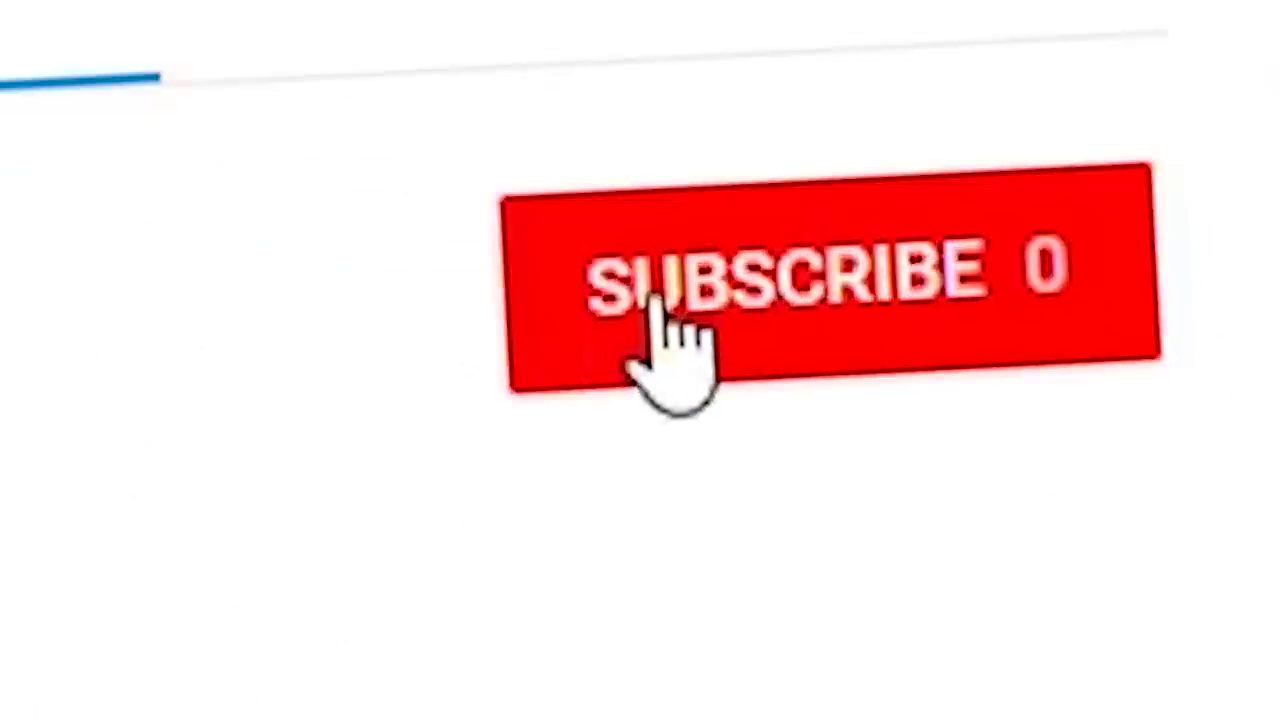
click(662, 312)
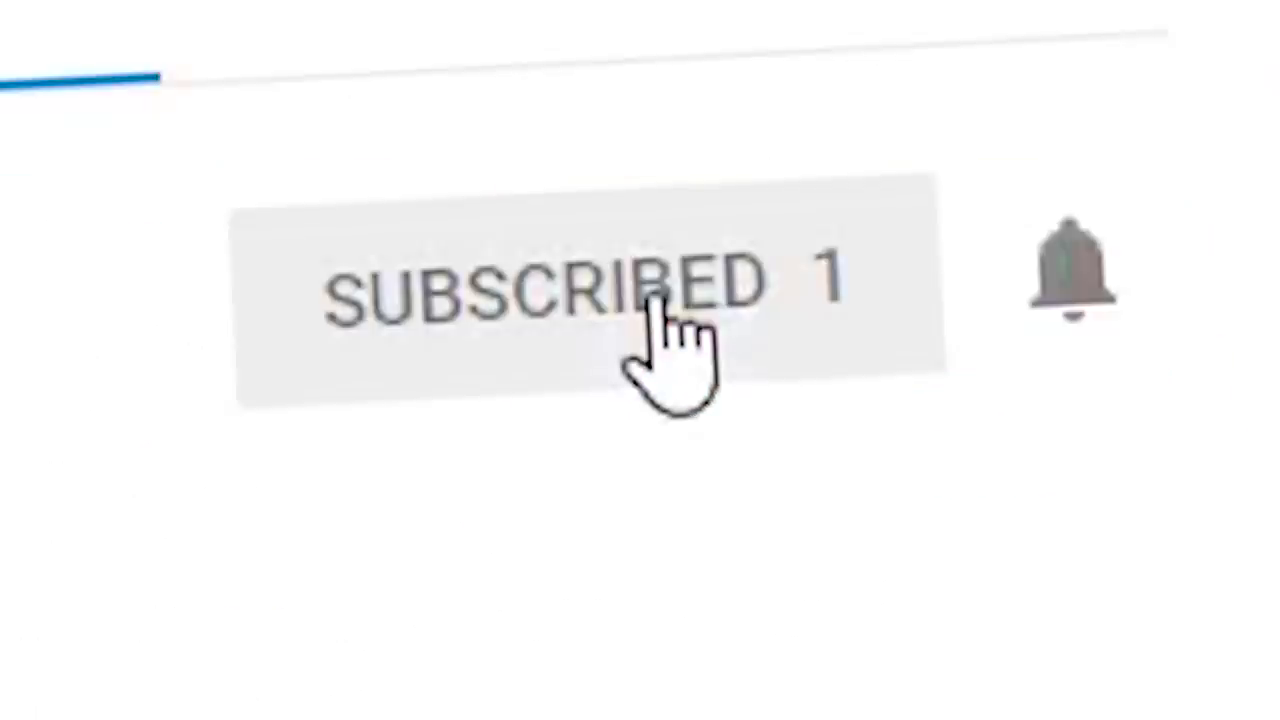